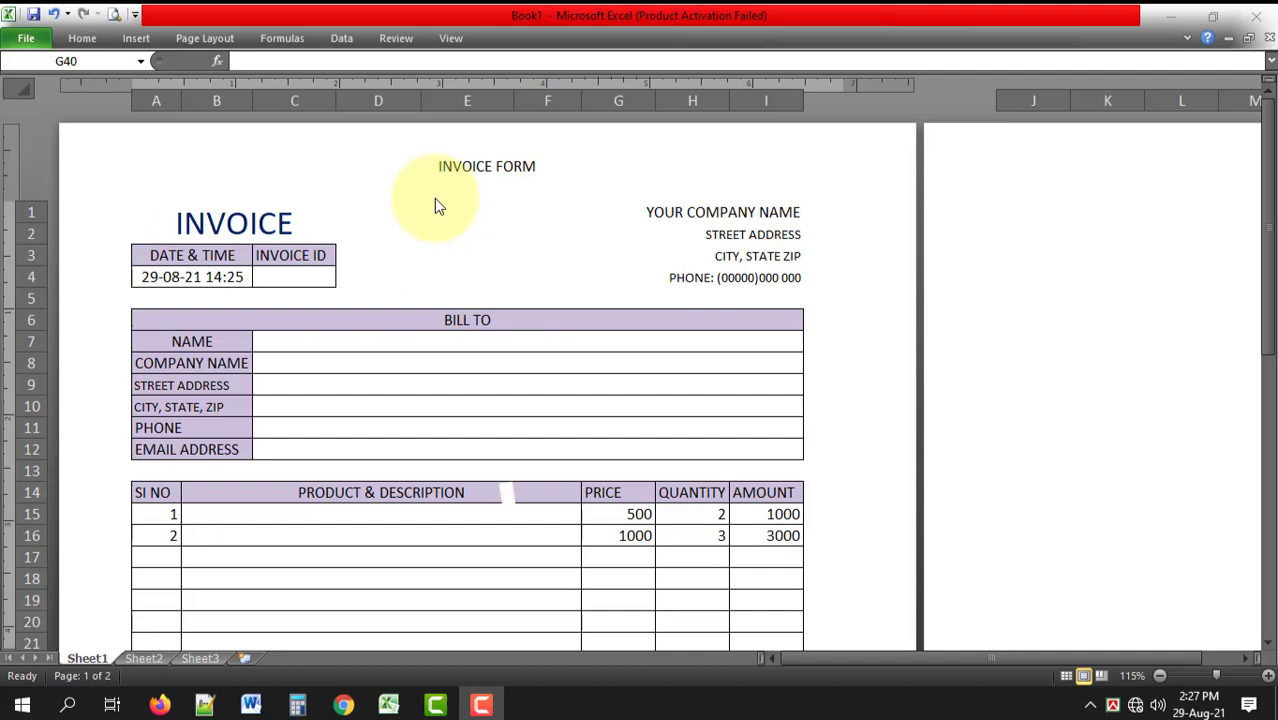
Create a new blank workbook, Book2, from File > New
scroll(504, 211, down, 1)
scroll(504, 211, down, 1)
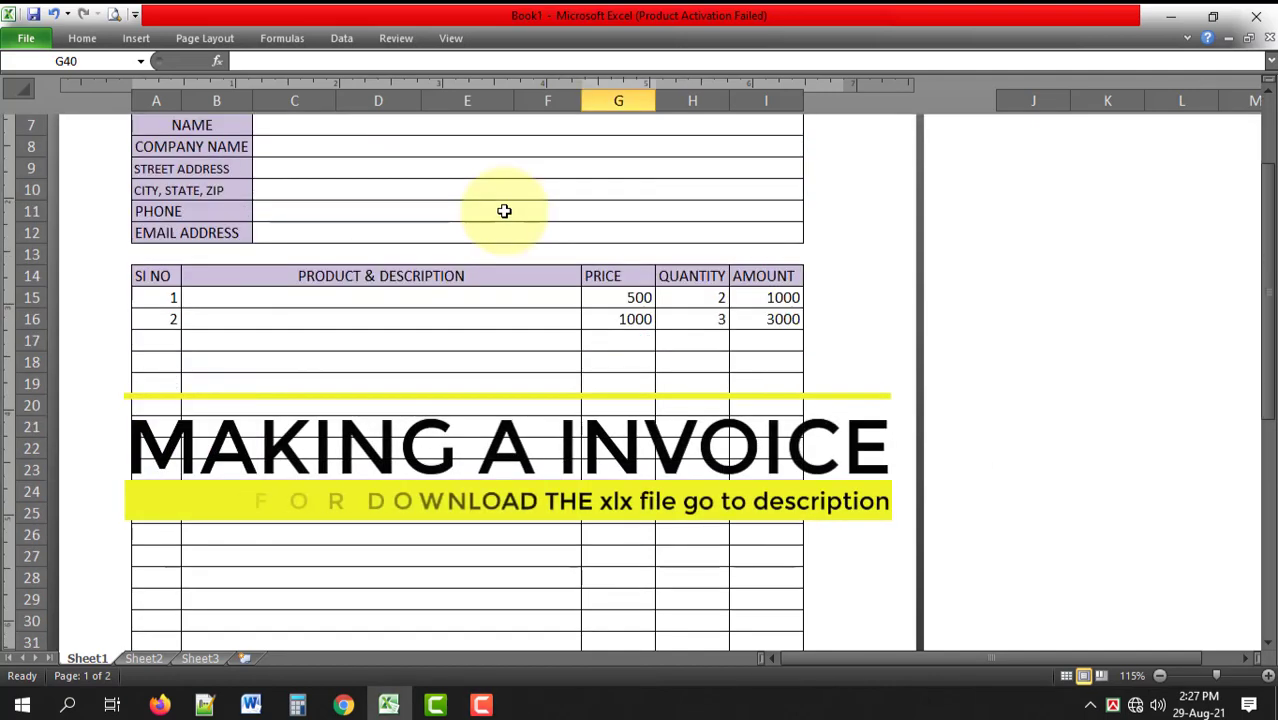
scroll(503, 211, down, 2)
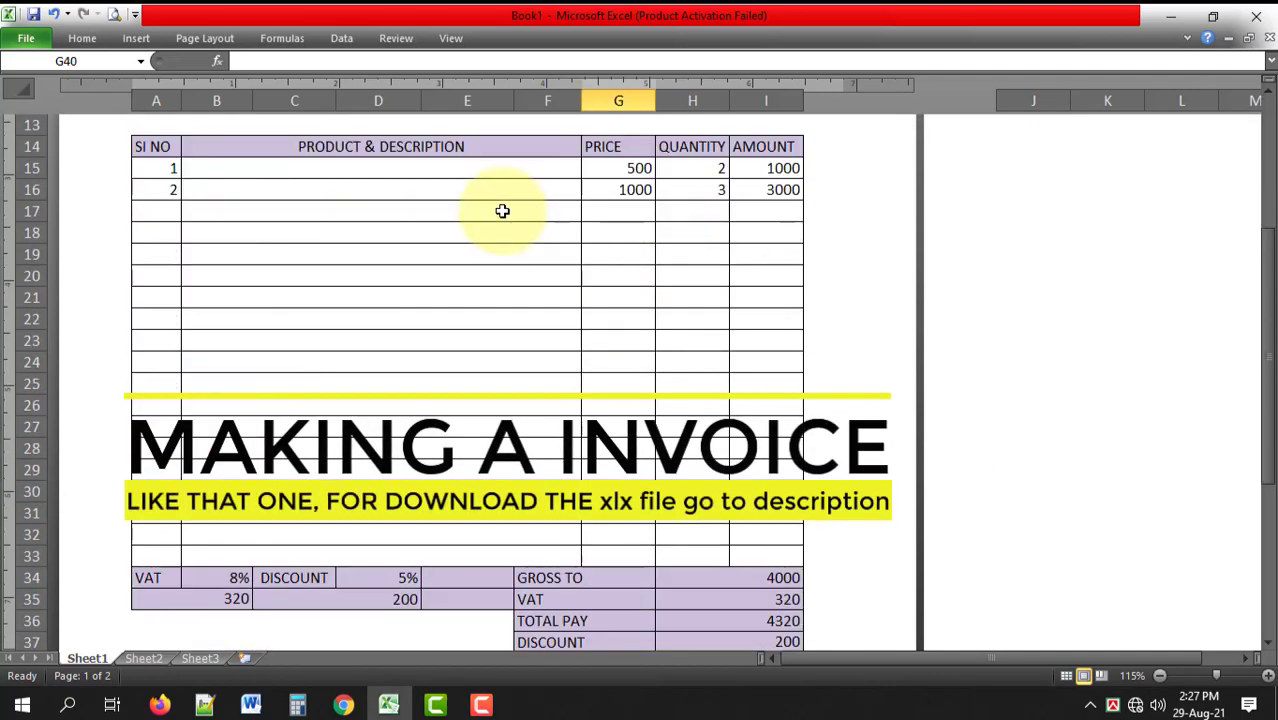
scroll(502, 211, down, 1)
scroll(502, 211, down, 3)
scroll(502, 211, down, 1)
scroll(502, 211, down, 1)
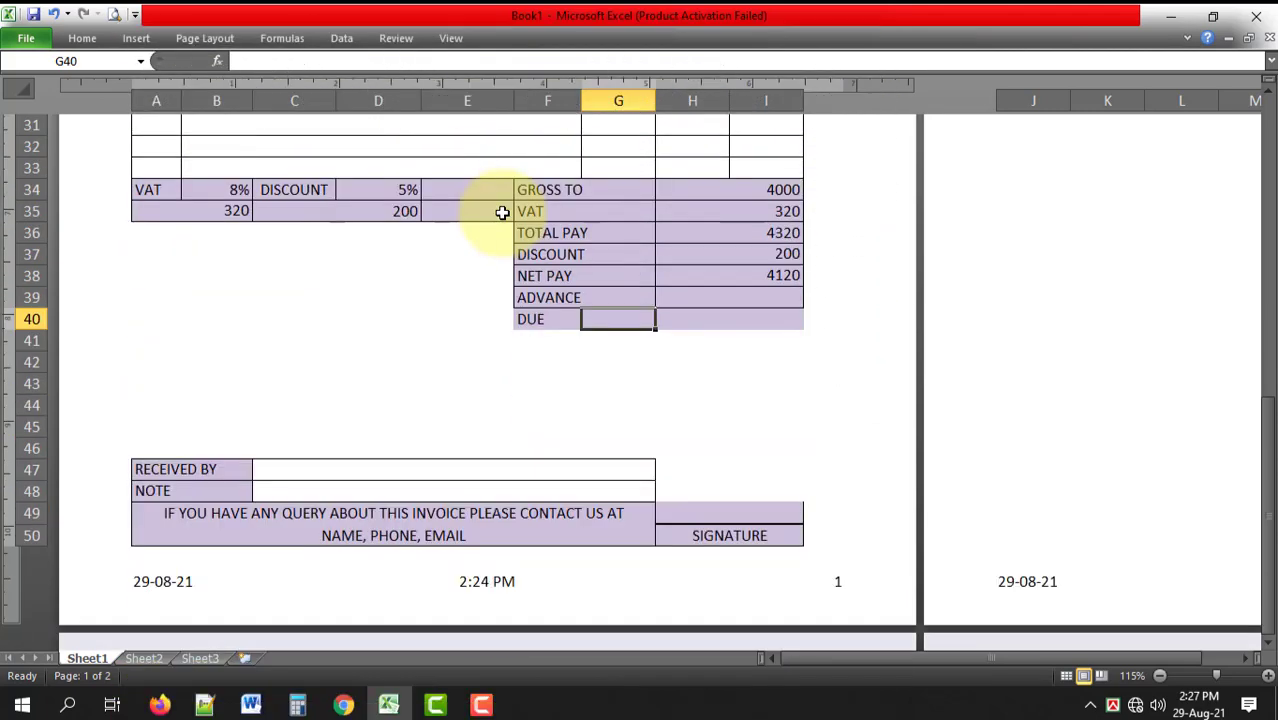
scroll(502, 211, down, 1)
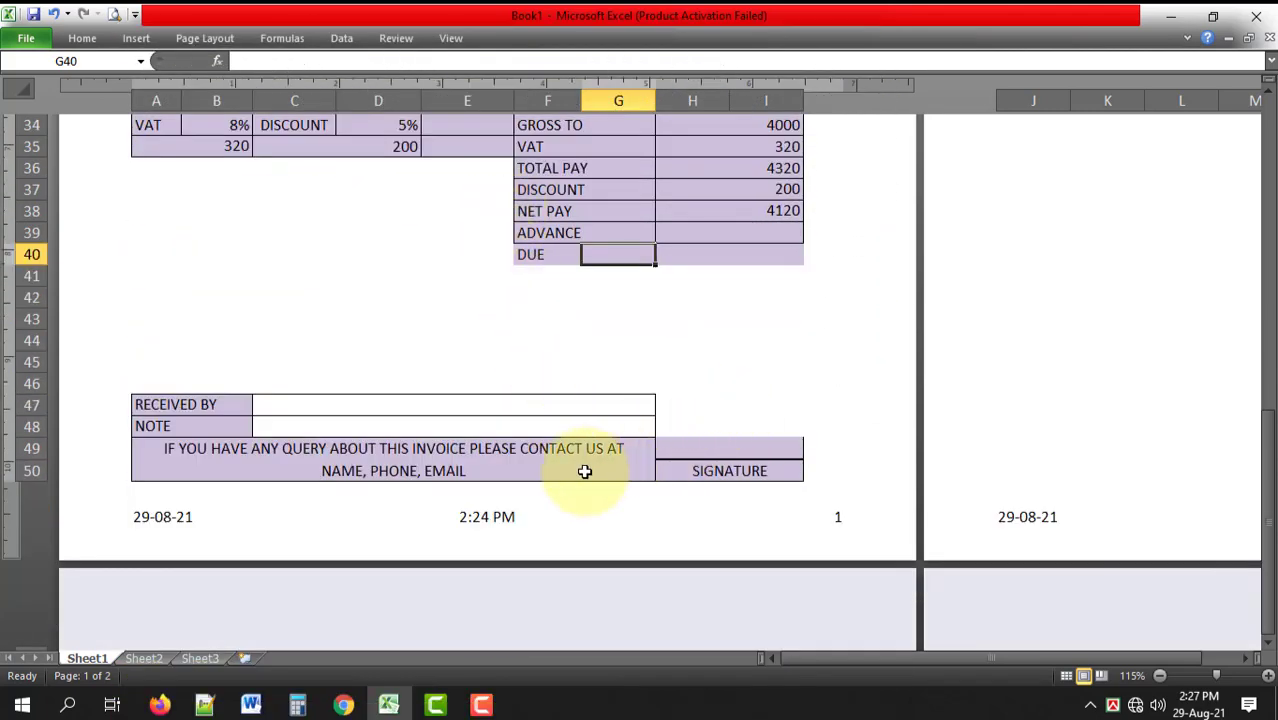
scroll(531, 471, up, 2)
scroll(528, 472, up, 2)
scroll(528, 462, up, 6)
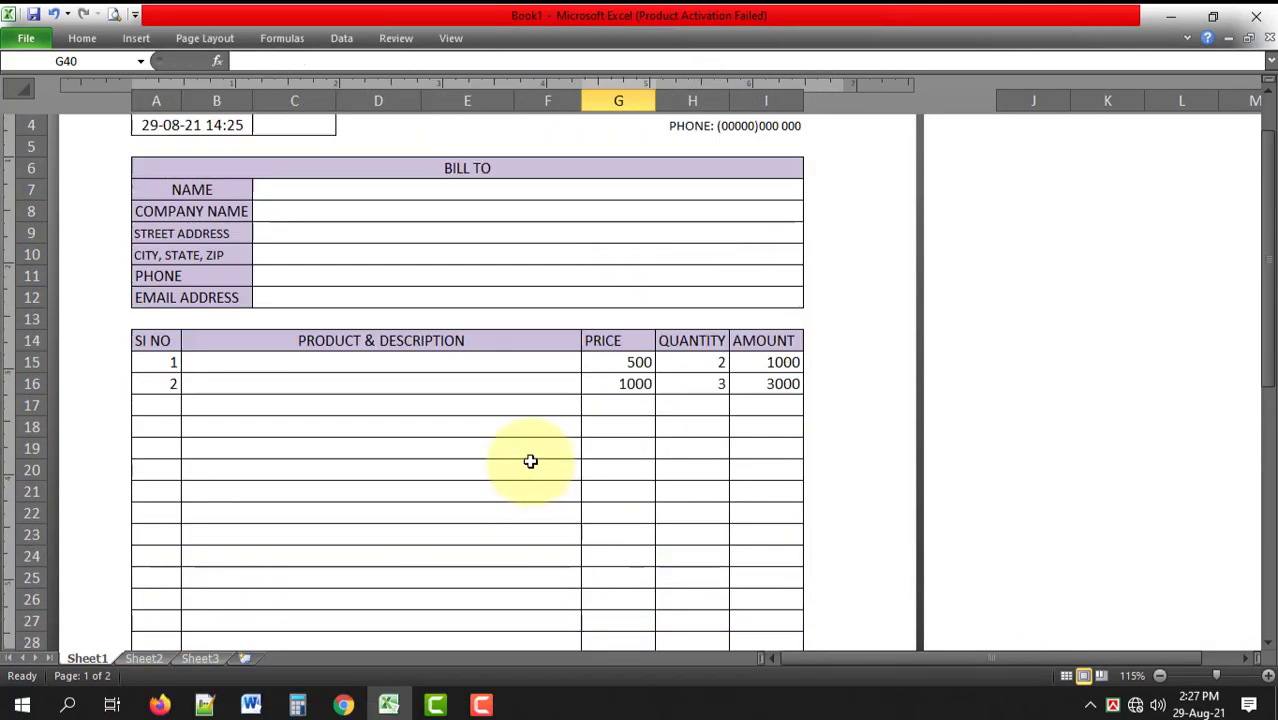
scroll(530, 461, up, 2)
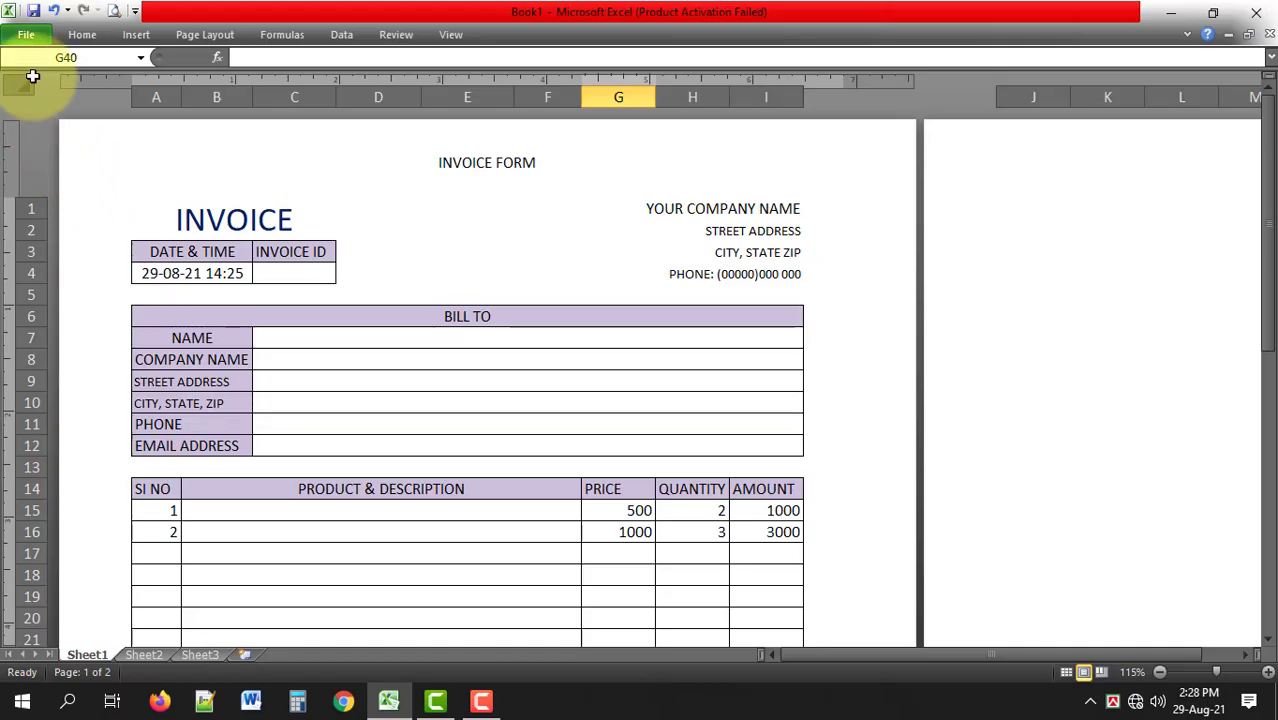
click(26, 34)
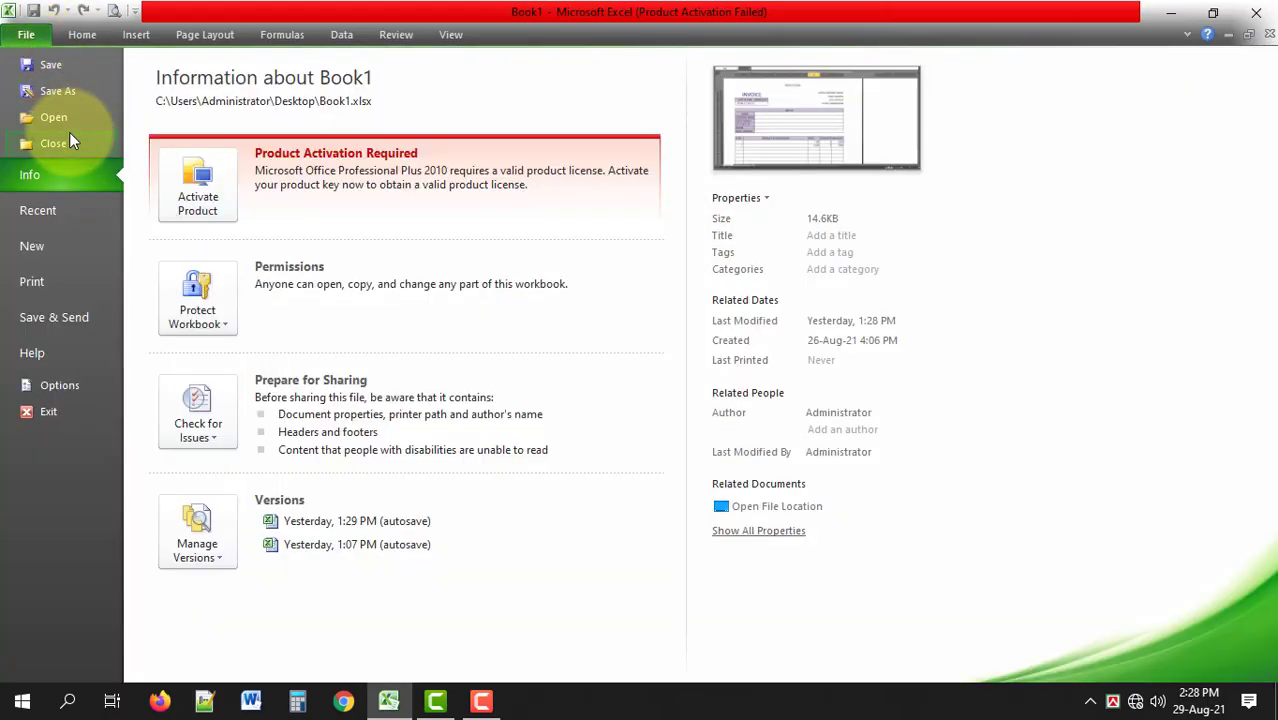
click(68, 246)
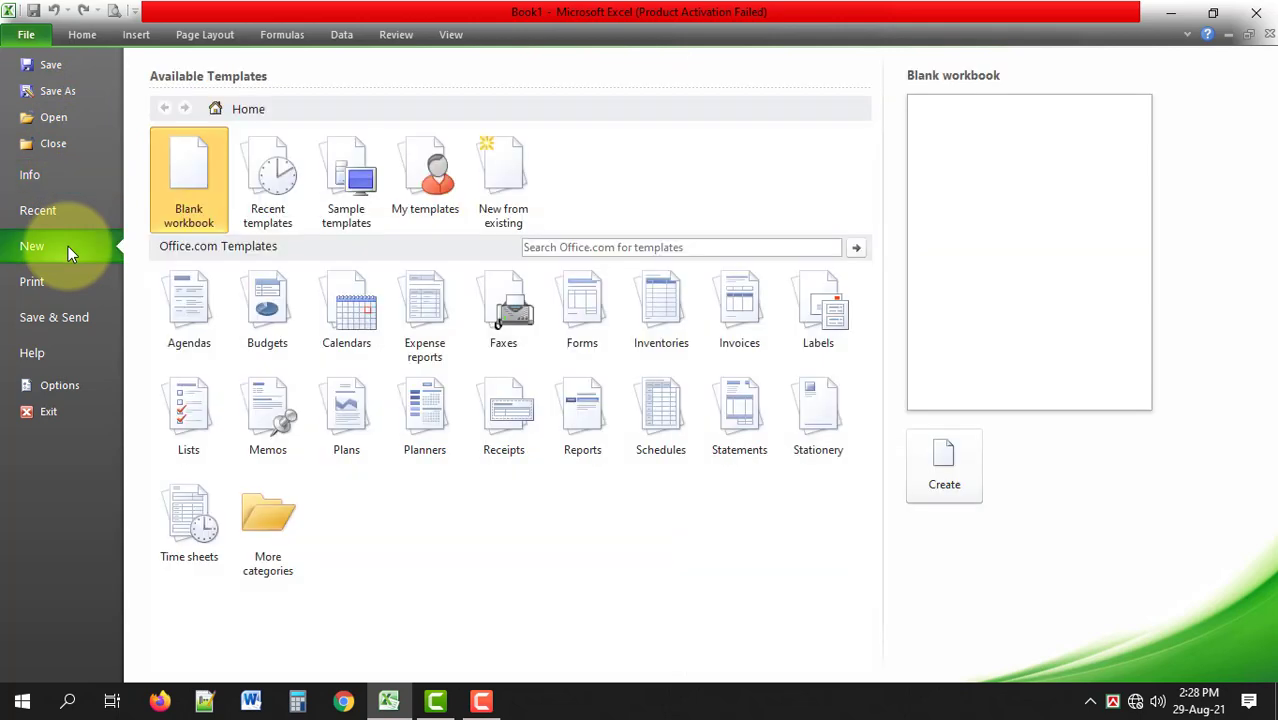
click(953, 470)
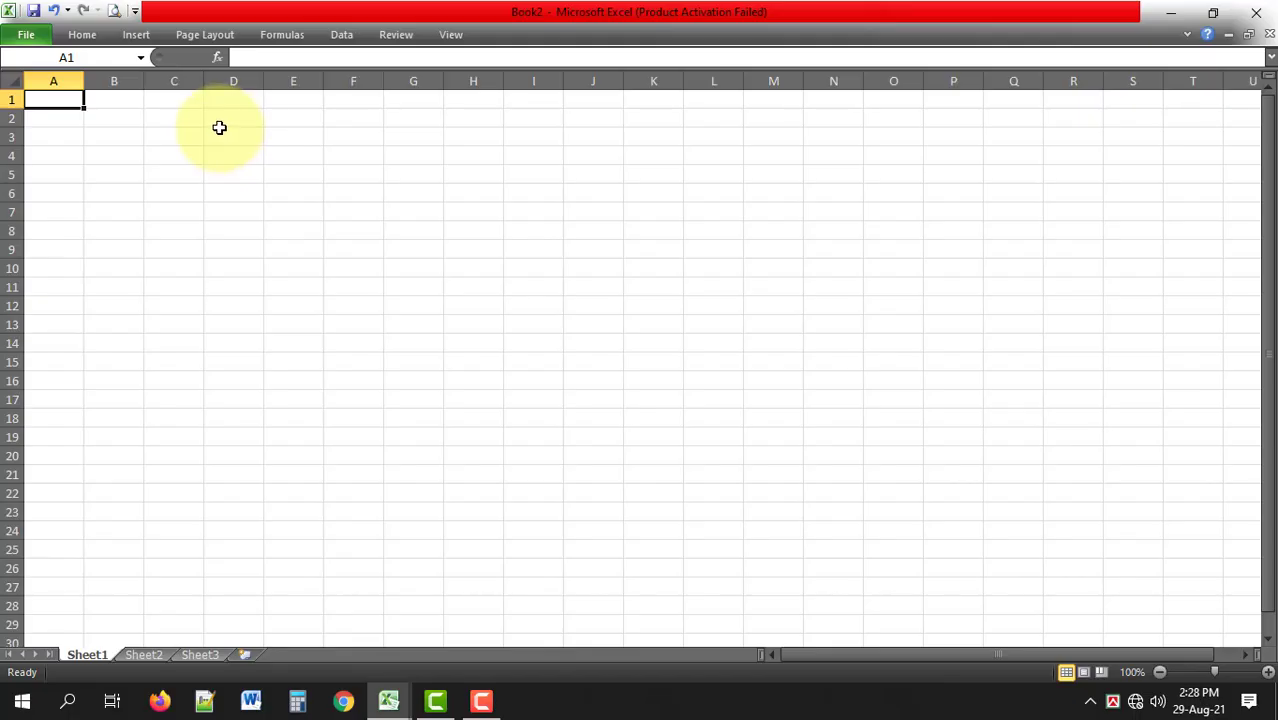
click(1188, 35)
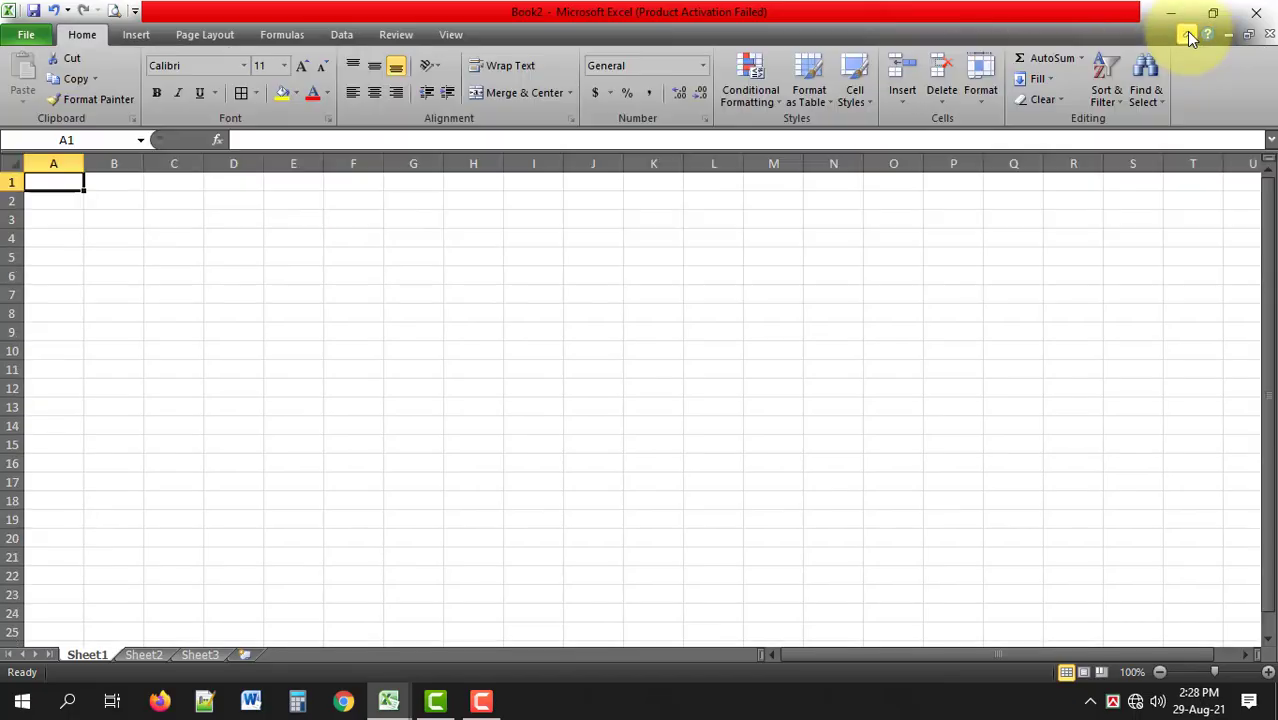
Set the workbook's paper size to A4 so page boundaries appear
click(202, 36)
click(245, 104)
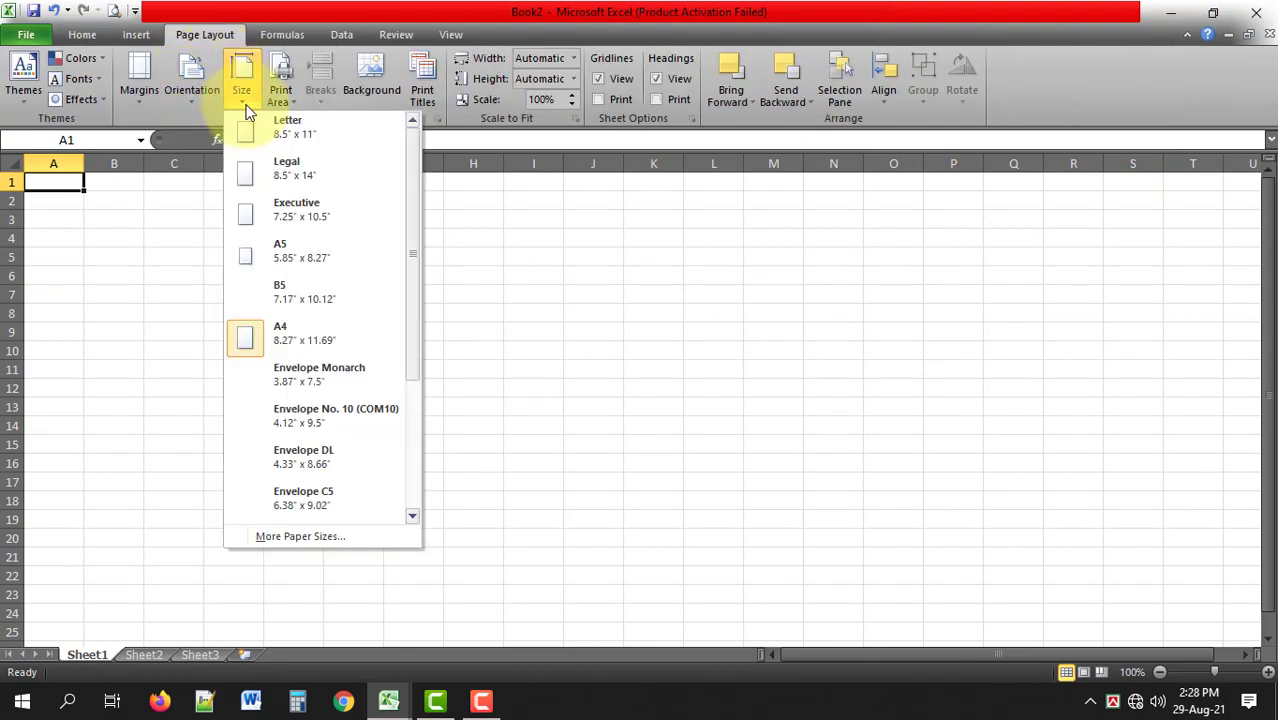
click(290, 338)
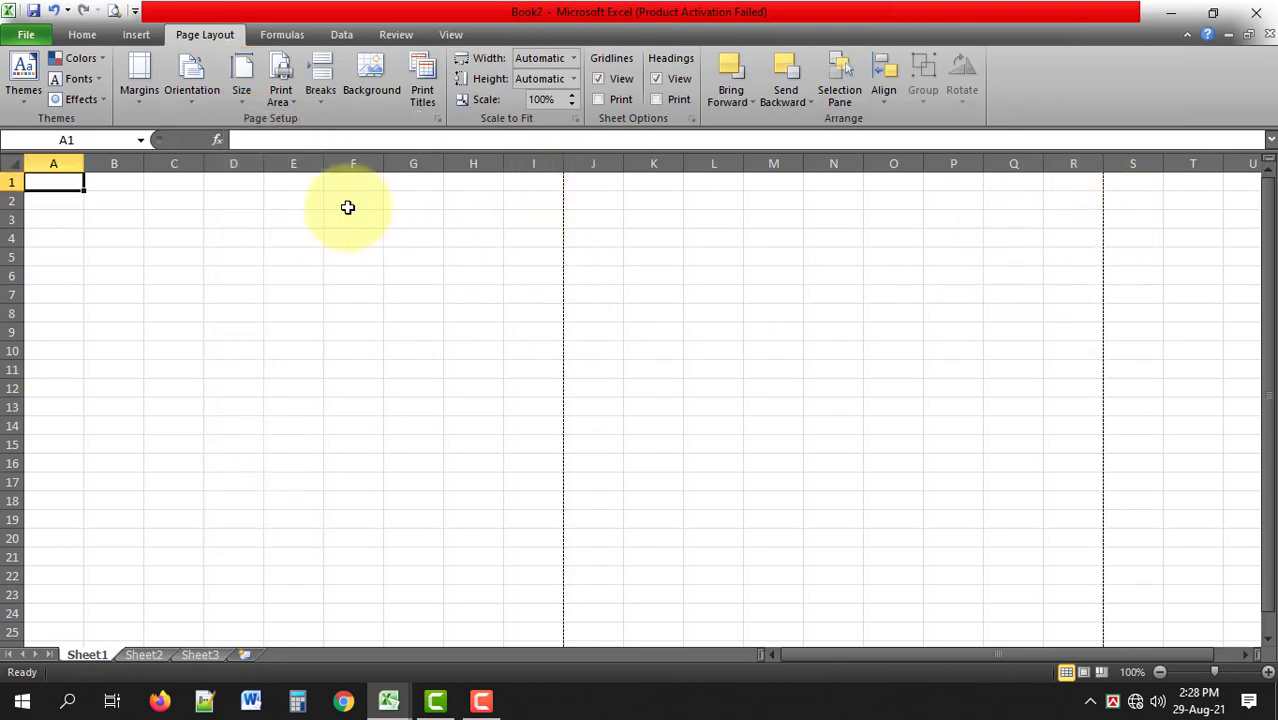
click(451, 36)
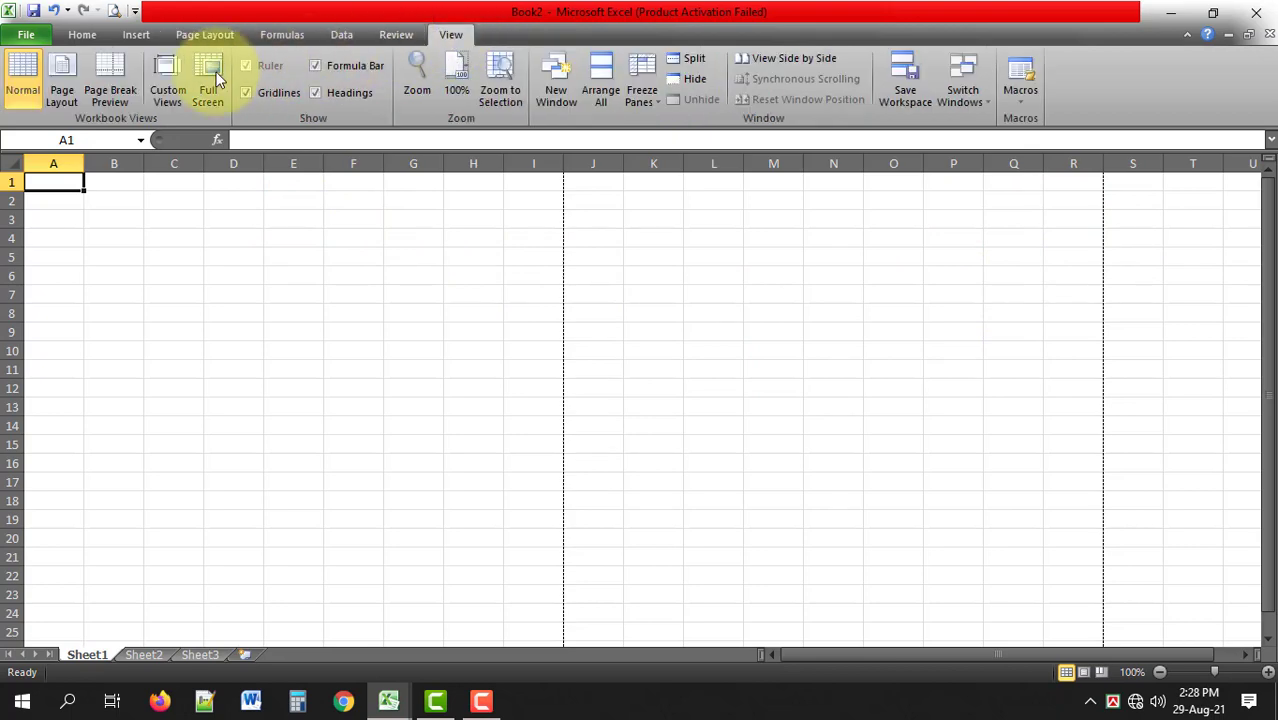
Switch the sheet to Page Layout view and type the title INVOICE in cell A1
click(64, 93)
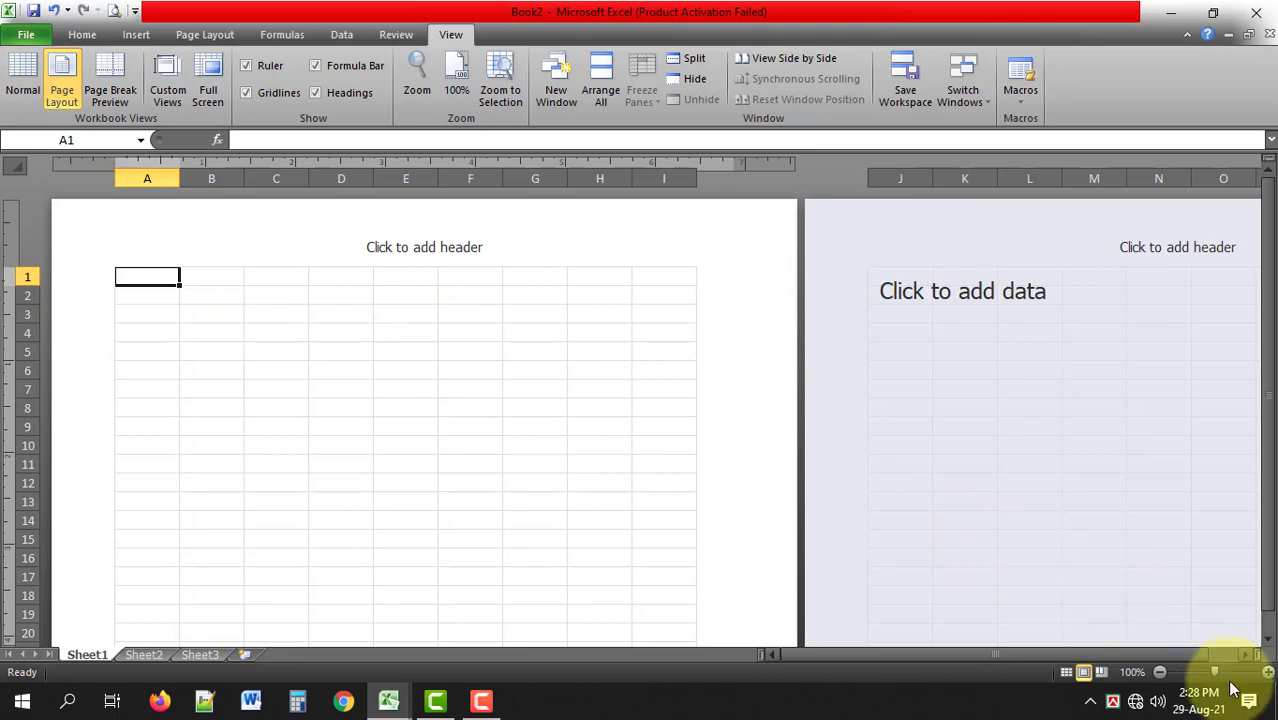
mouse_move(1217, 675)
mouse_down()
mouse_move(1180, 676)
mouse_move(1214, 664)
mouse_up()
double_click(147, 277)
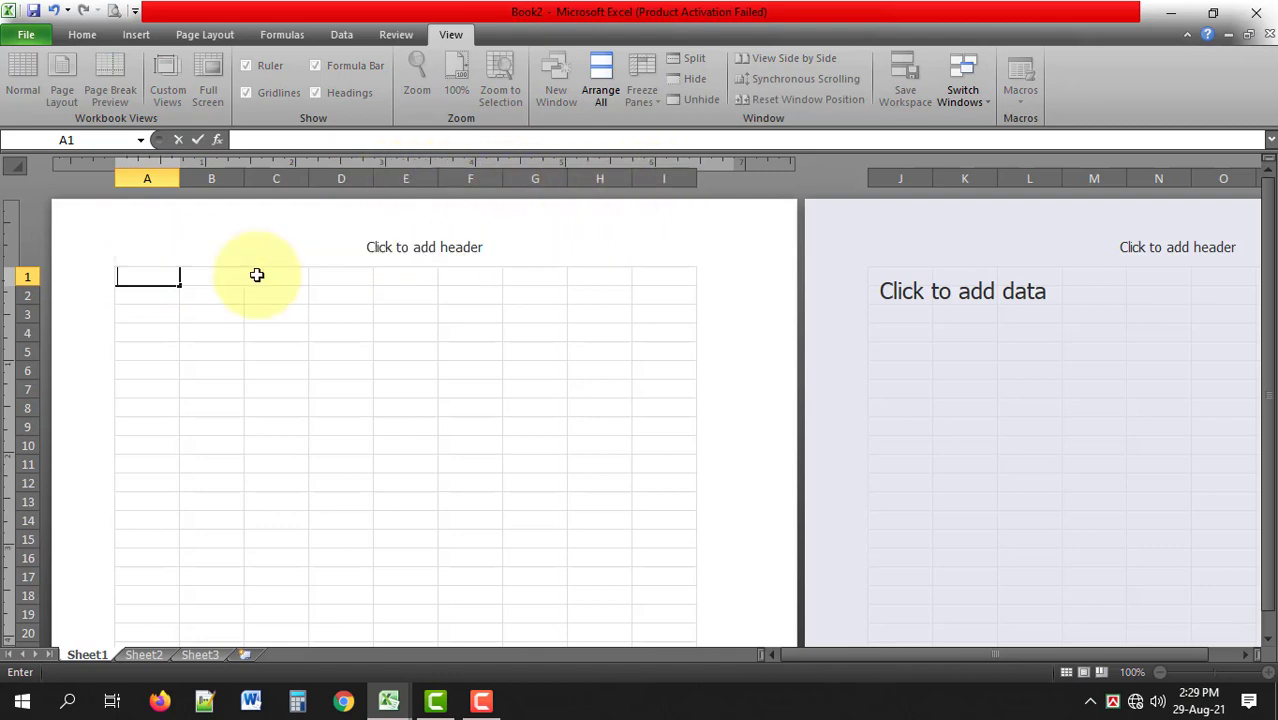
scroll(28, 312, down, 3)
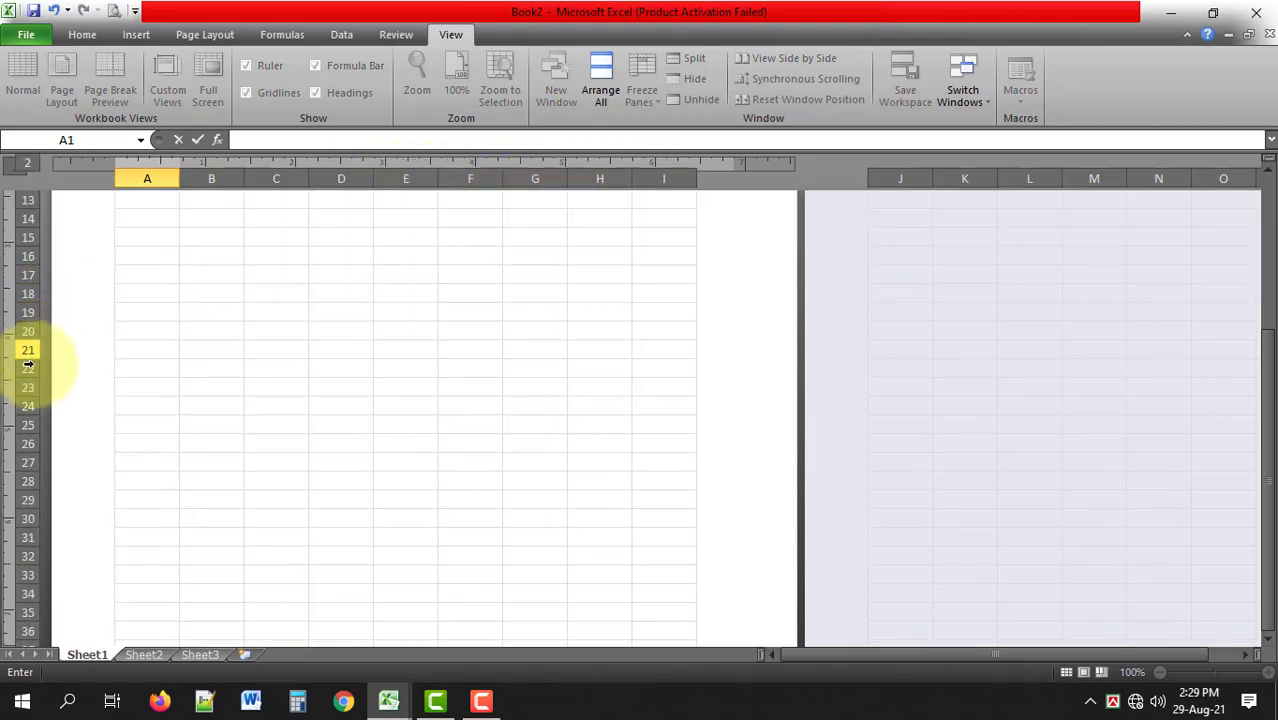
scroll(26, 490, down, 9)
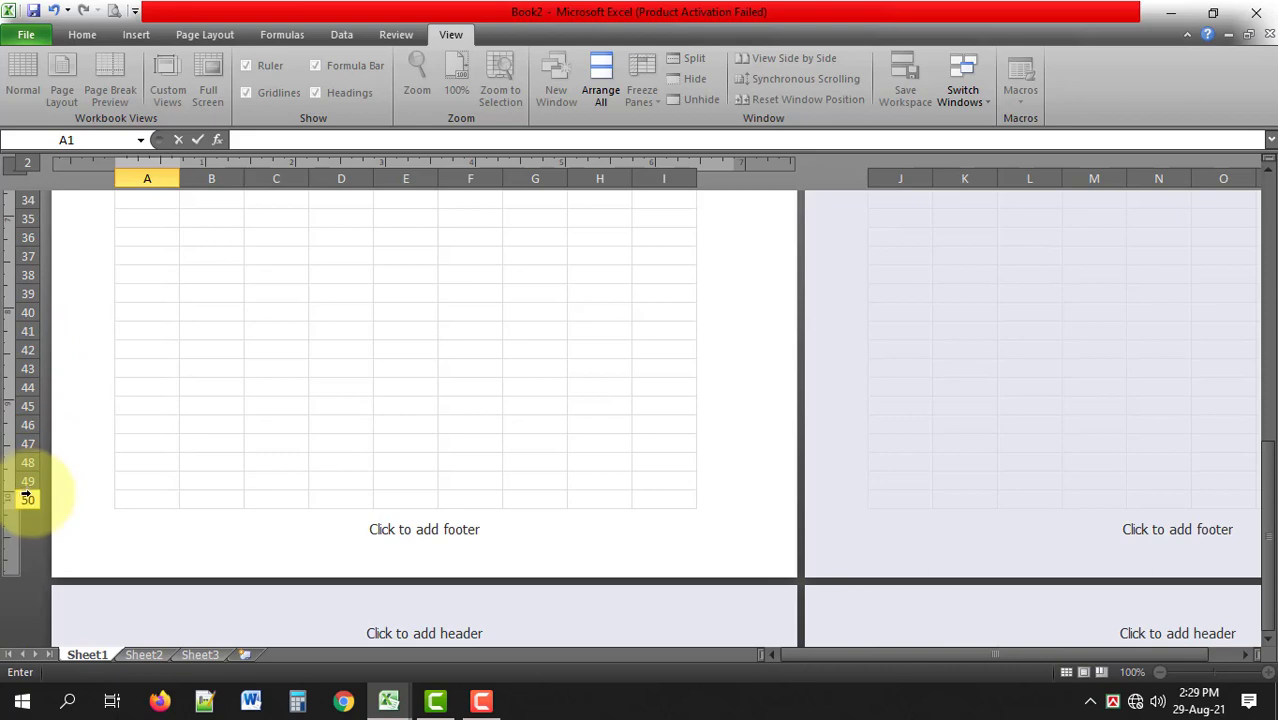
scroll(140, 425, up, 4)
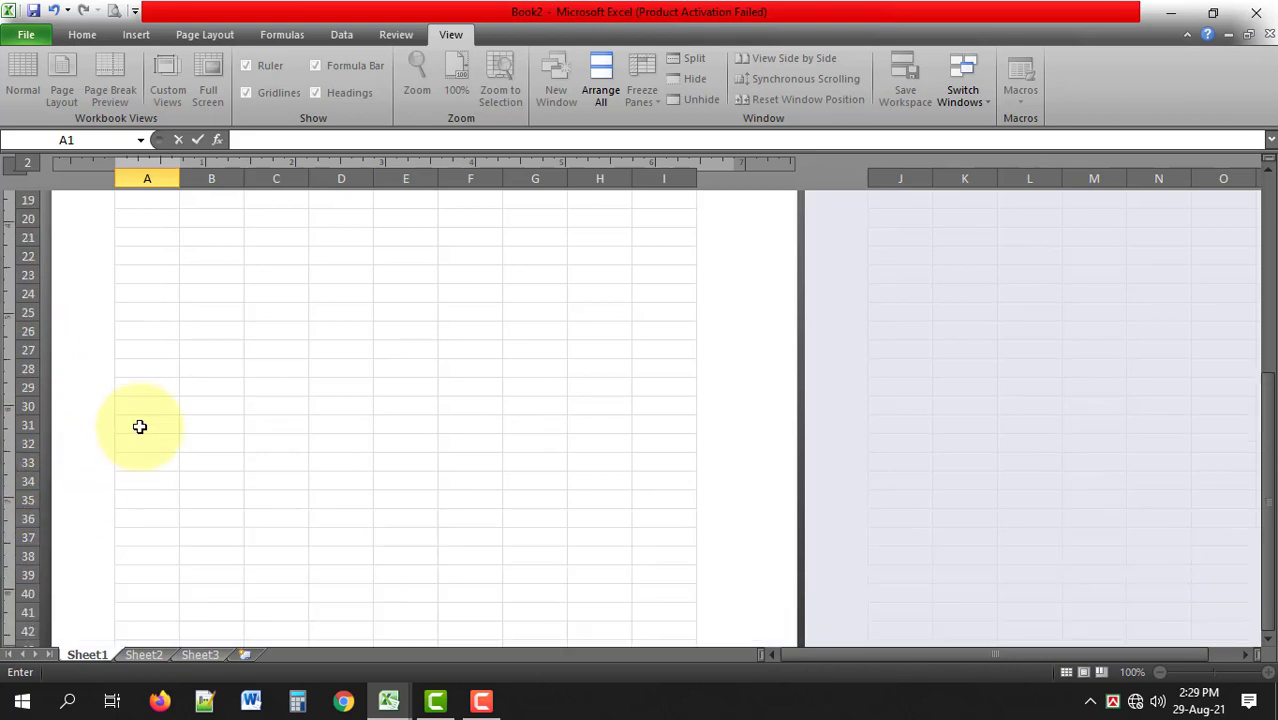
scroll(151, 376, up, 7)
text(INVOICE)
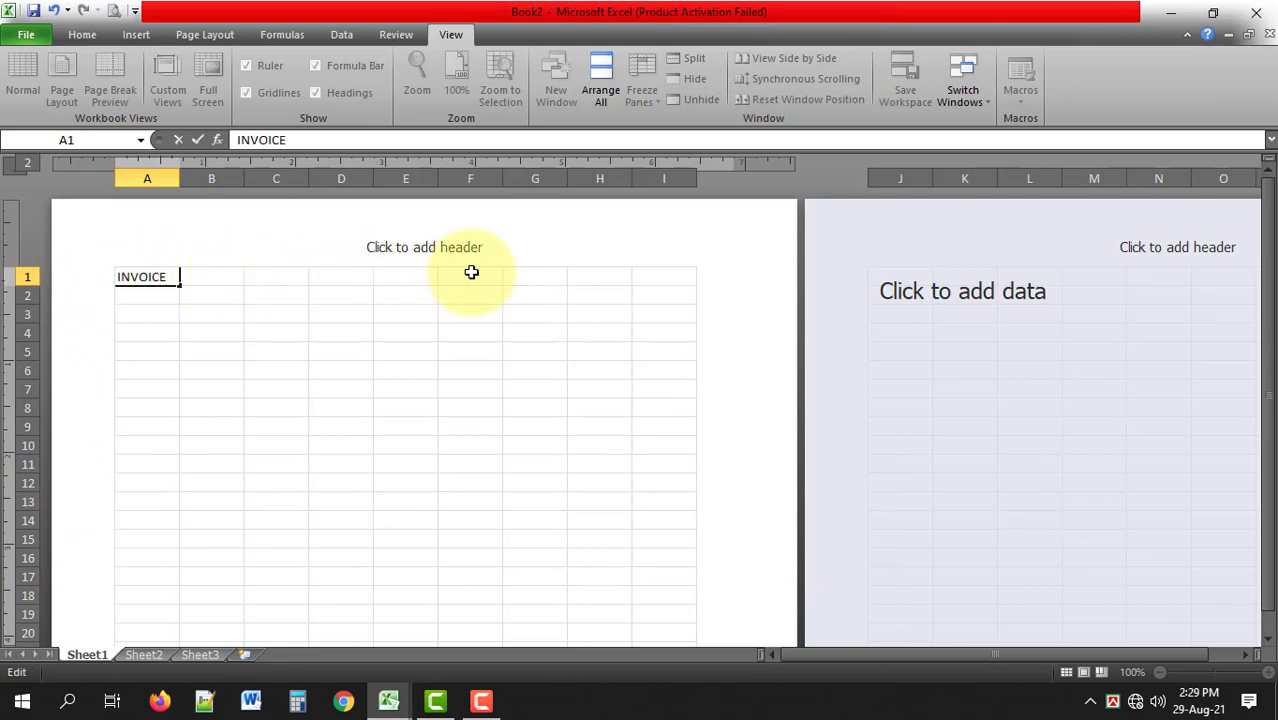
Enter YOUR COMPANY NAME, STREET ADDRESS, CITY, STAE, ZIP and PHONE: down cells G1 to G4
click(525, 280)
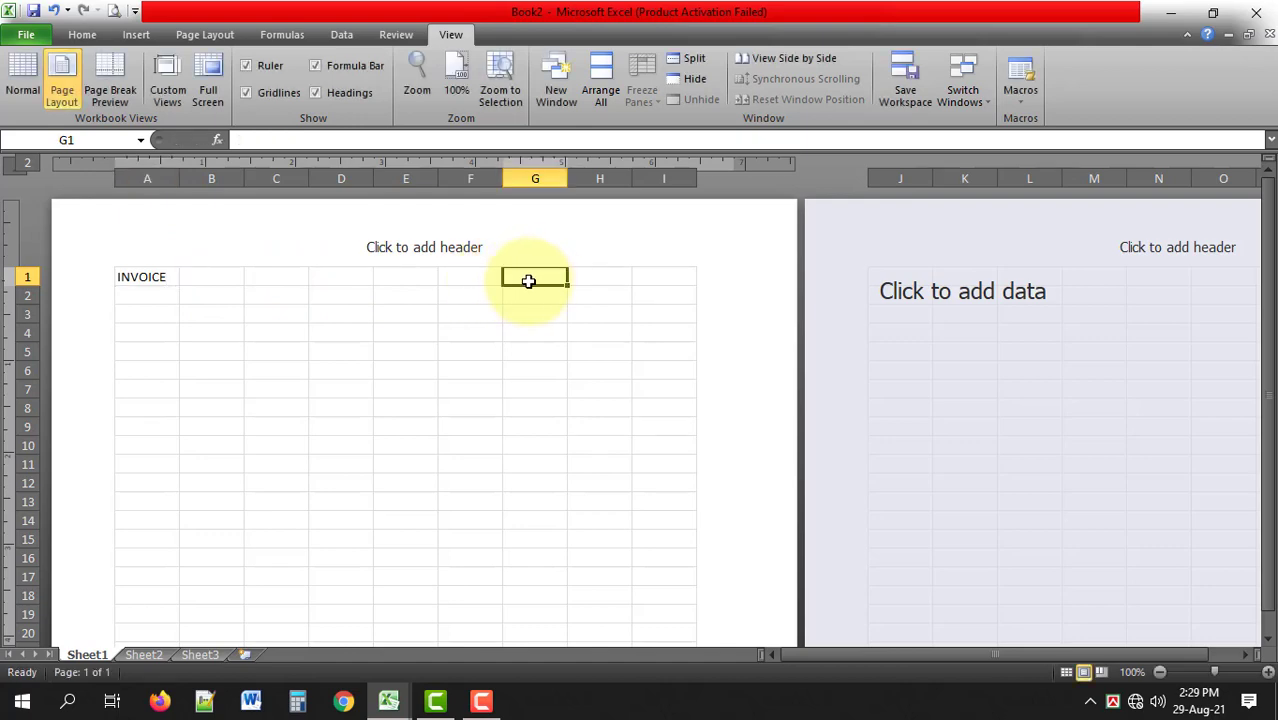
text(YOUR COMPAN)
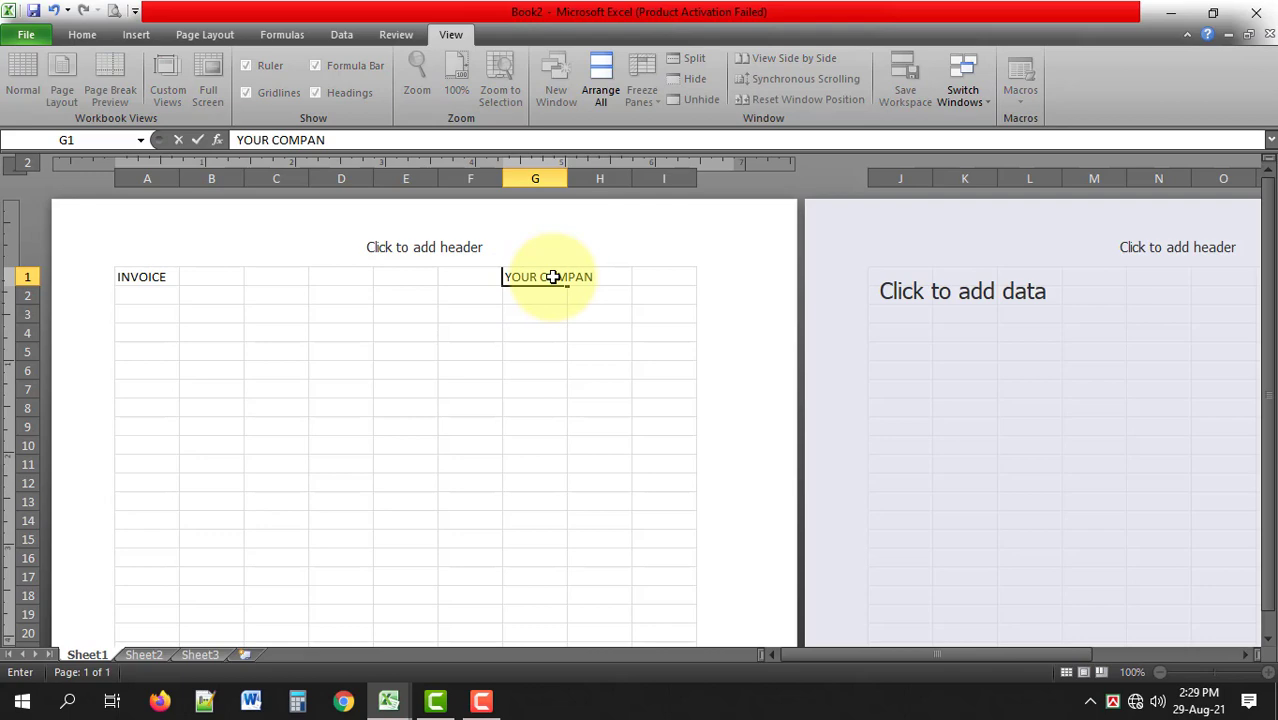
text(Y NAME)
key(Return)
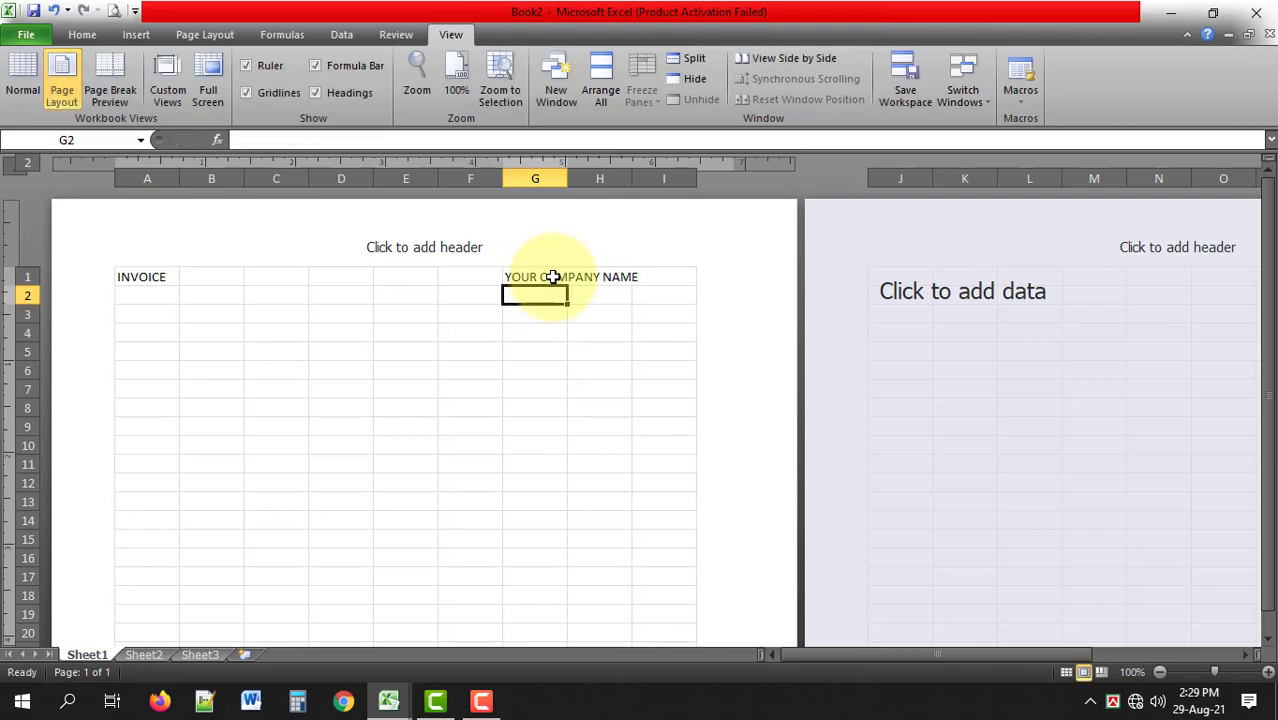
text(ST)
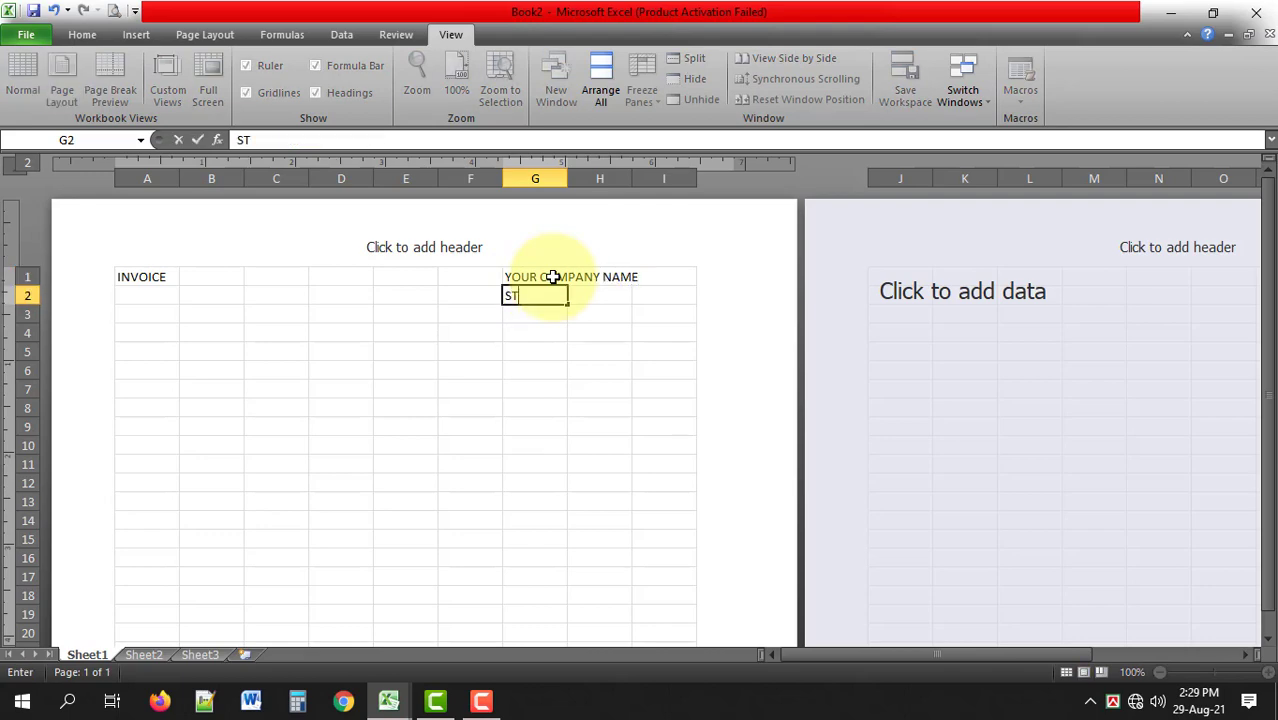
text(REET ADDR)
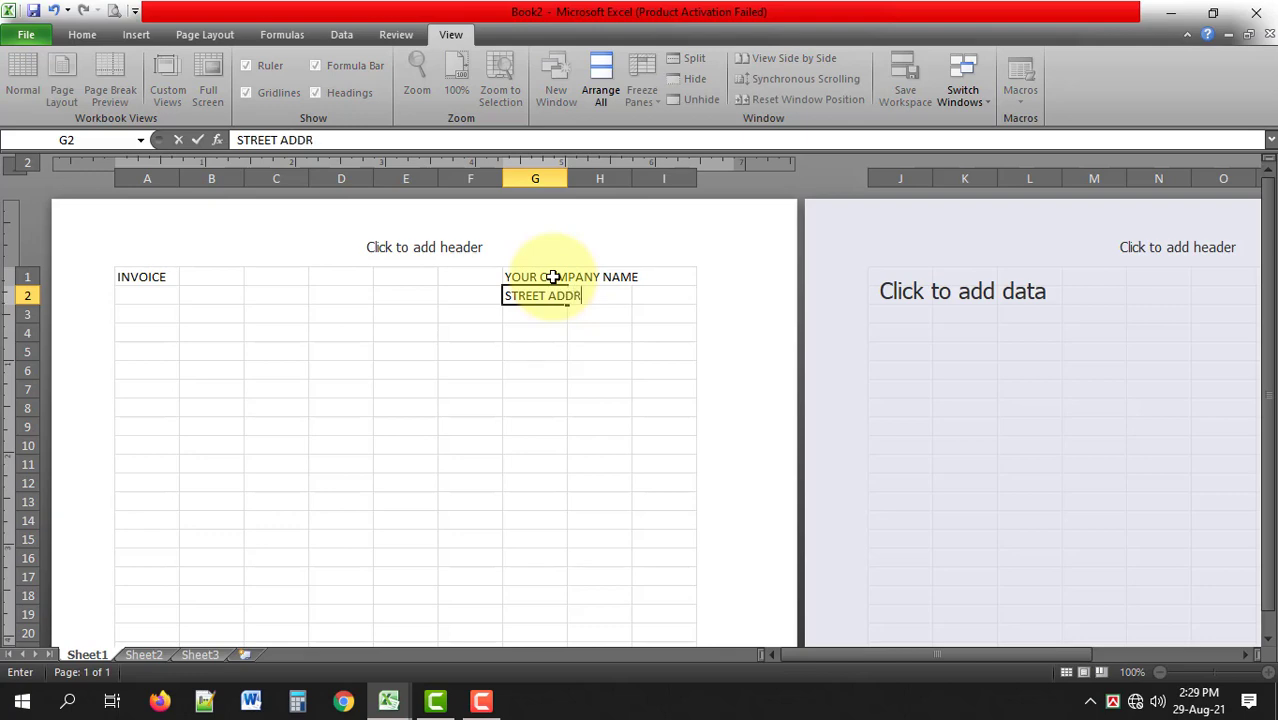
text(ESS)
key(Return)
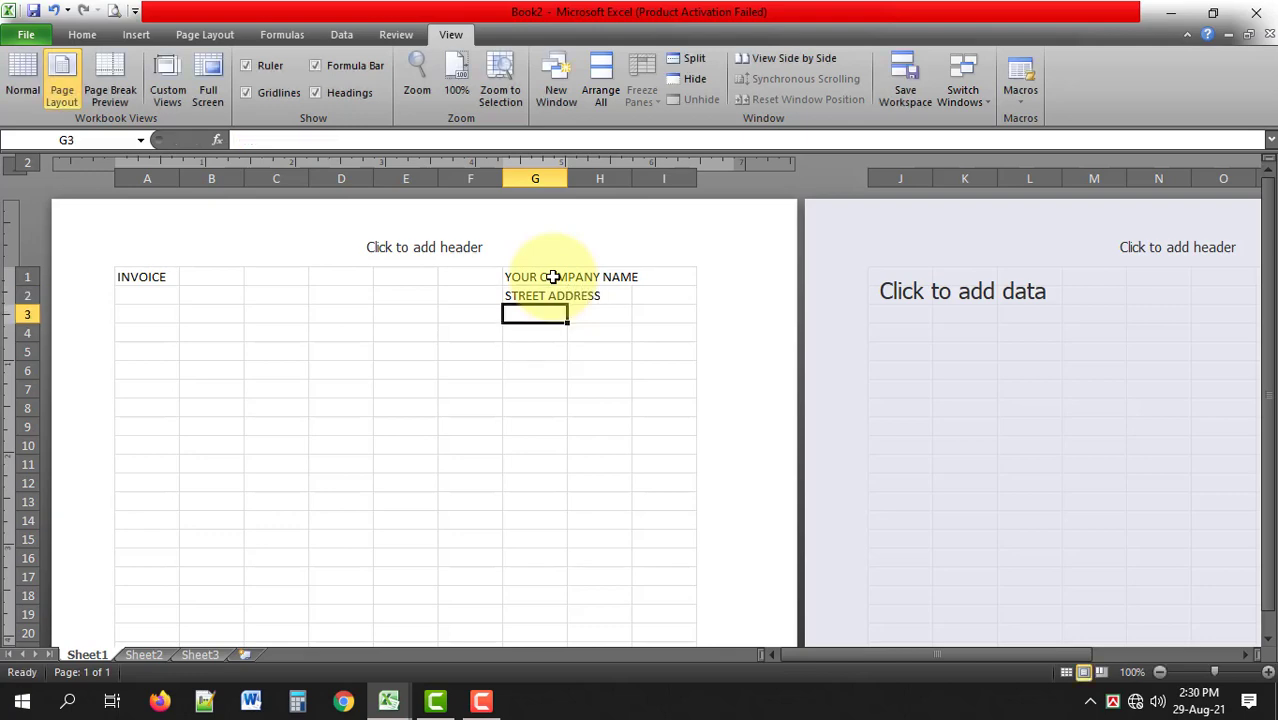
text(CITY, STAE, ZIP)
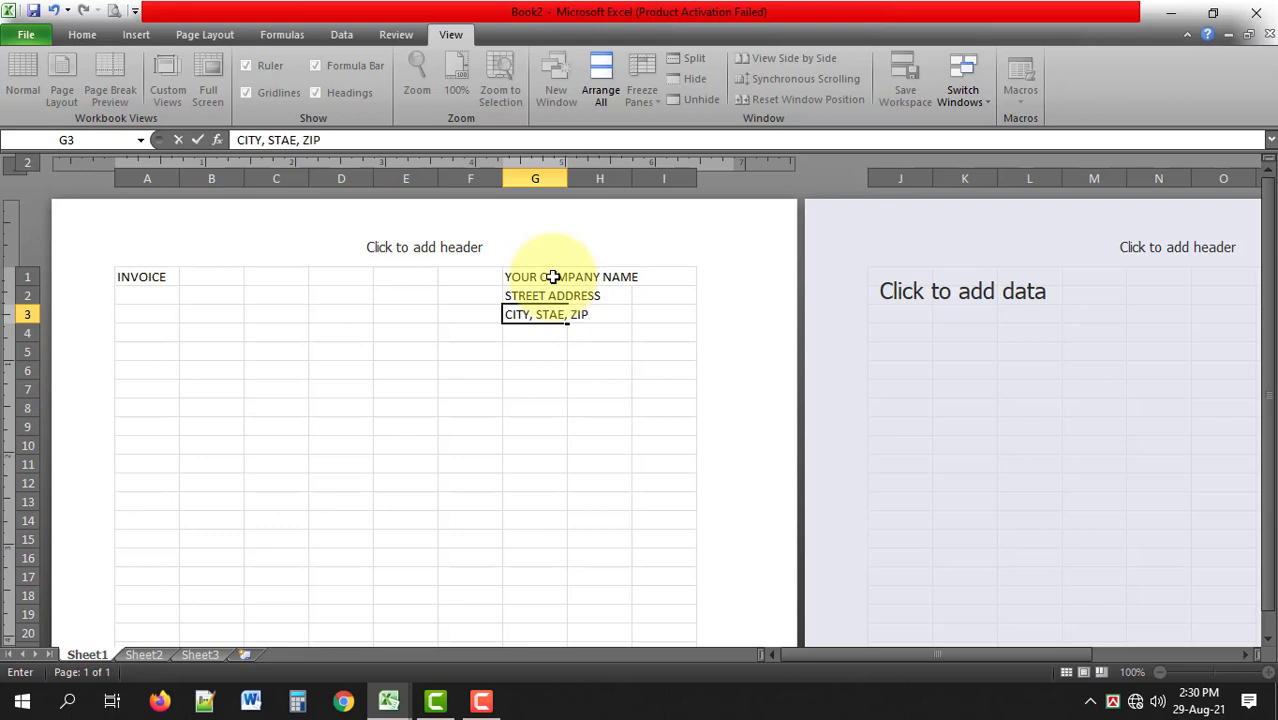
key(Return)
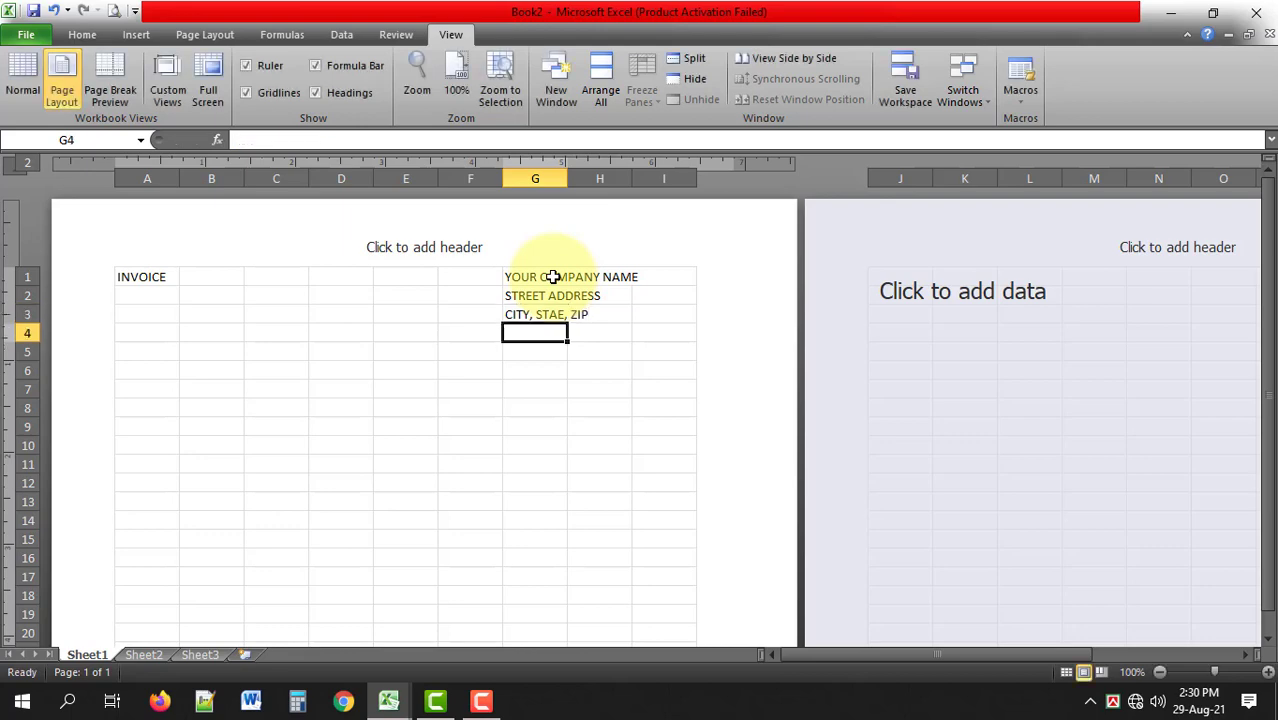
text(PHONE:)
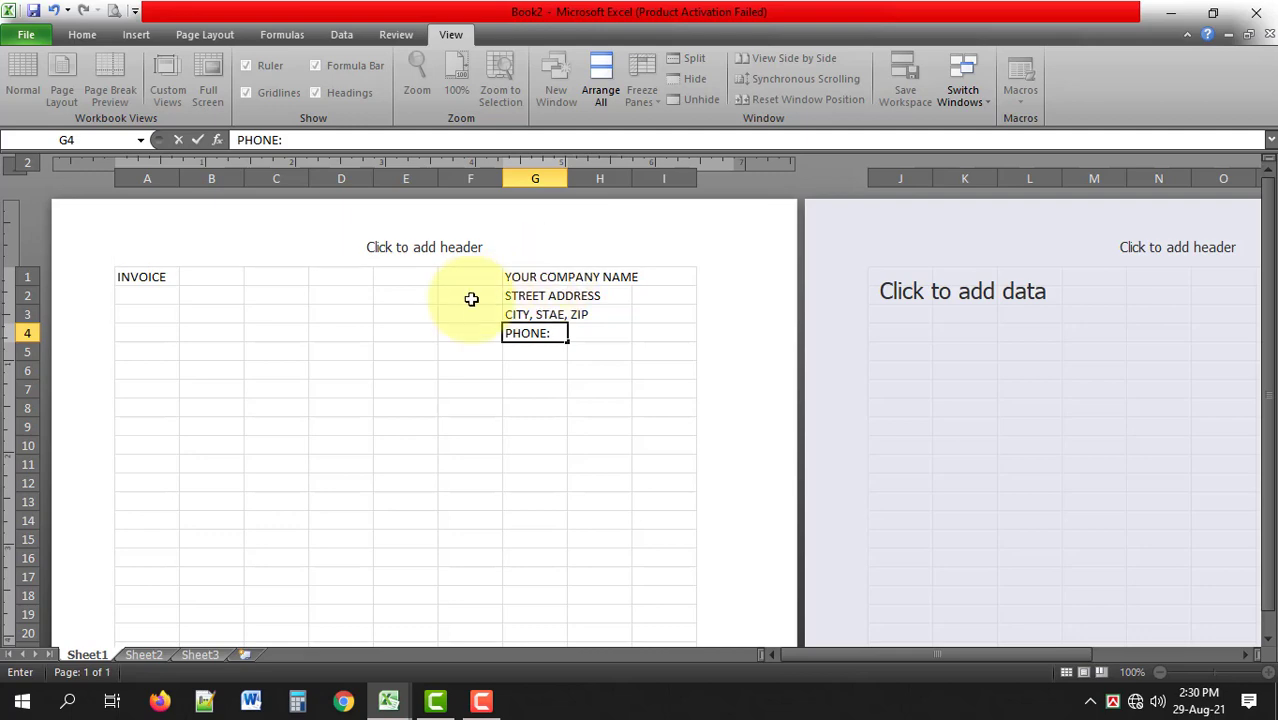
click(145, 313)
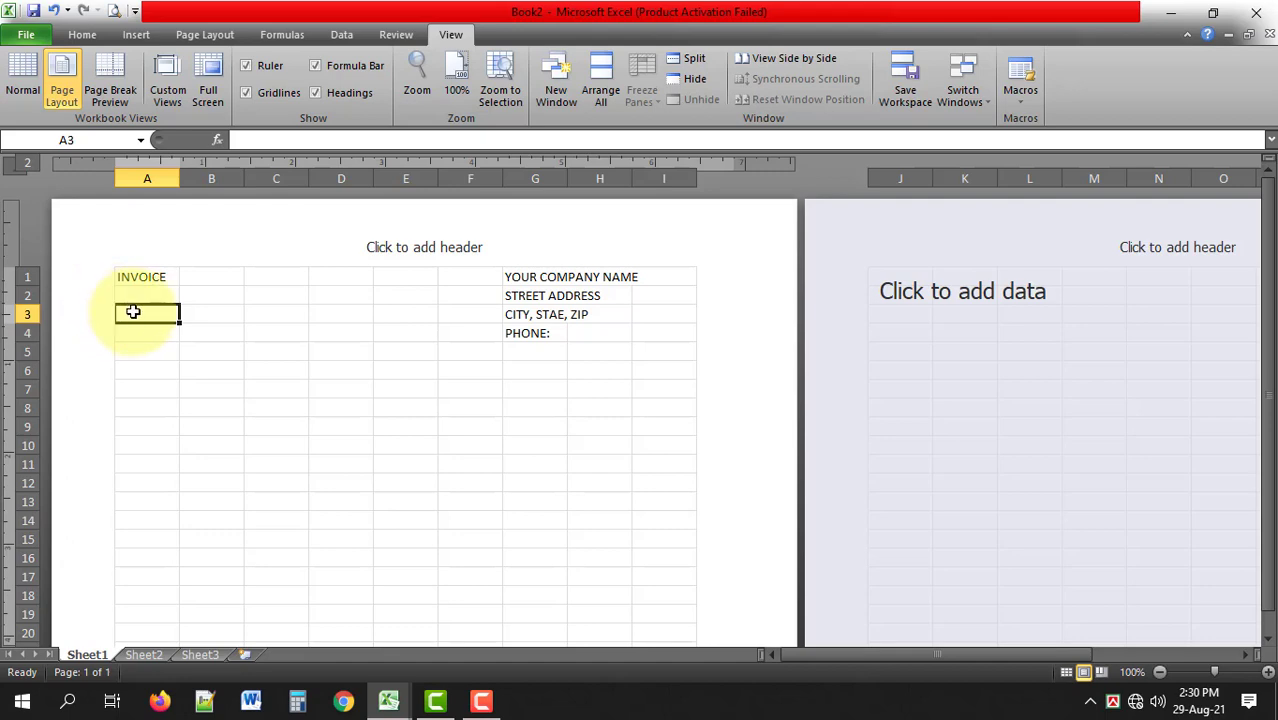
Label A3 as DATE & TIME and C3 as INVOICE ID
text(DATE &)
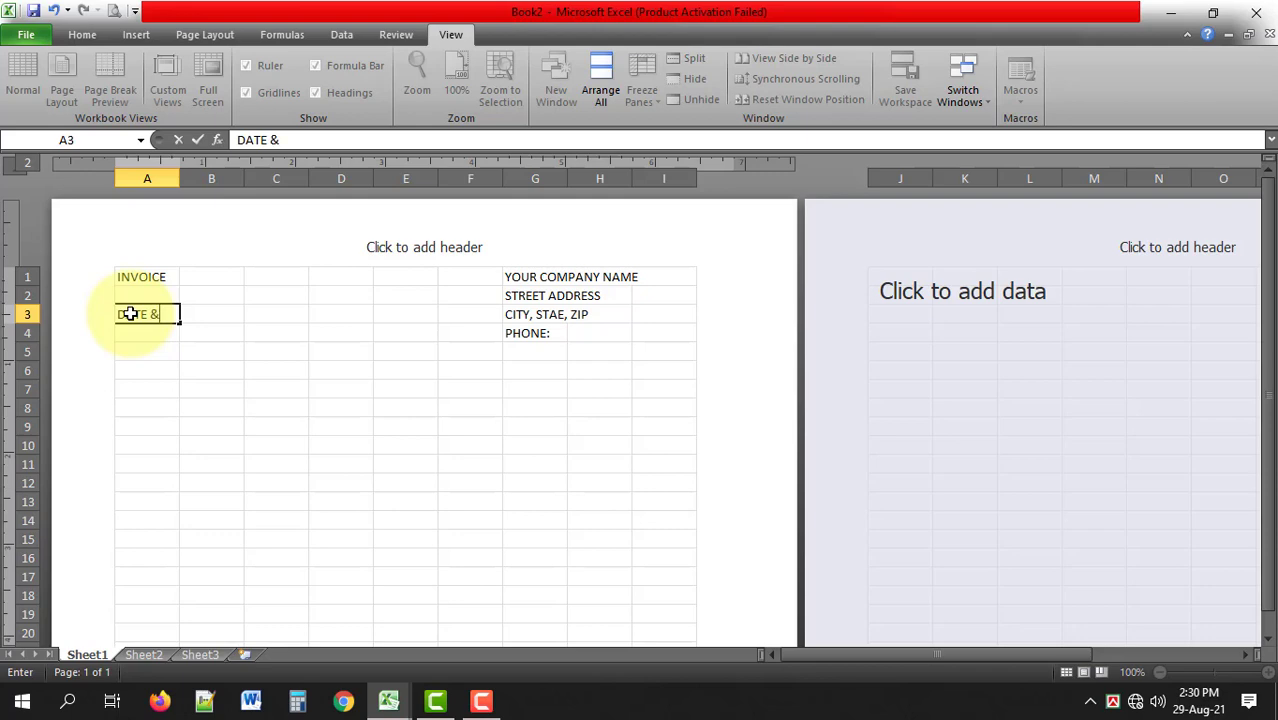
text( TIME)
click(267, 316)
ctrl+scroll(267, 316, up, 4)
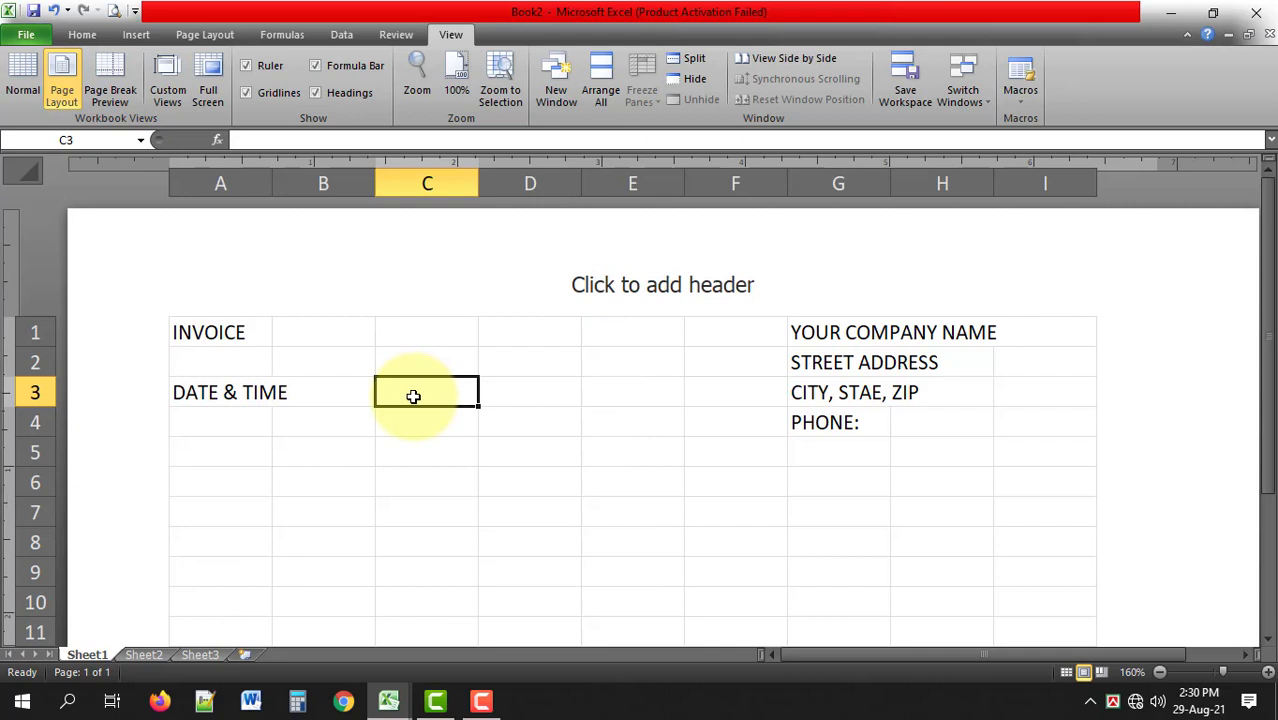
text(INVOIC)
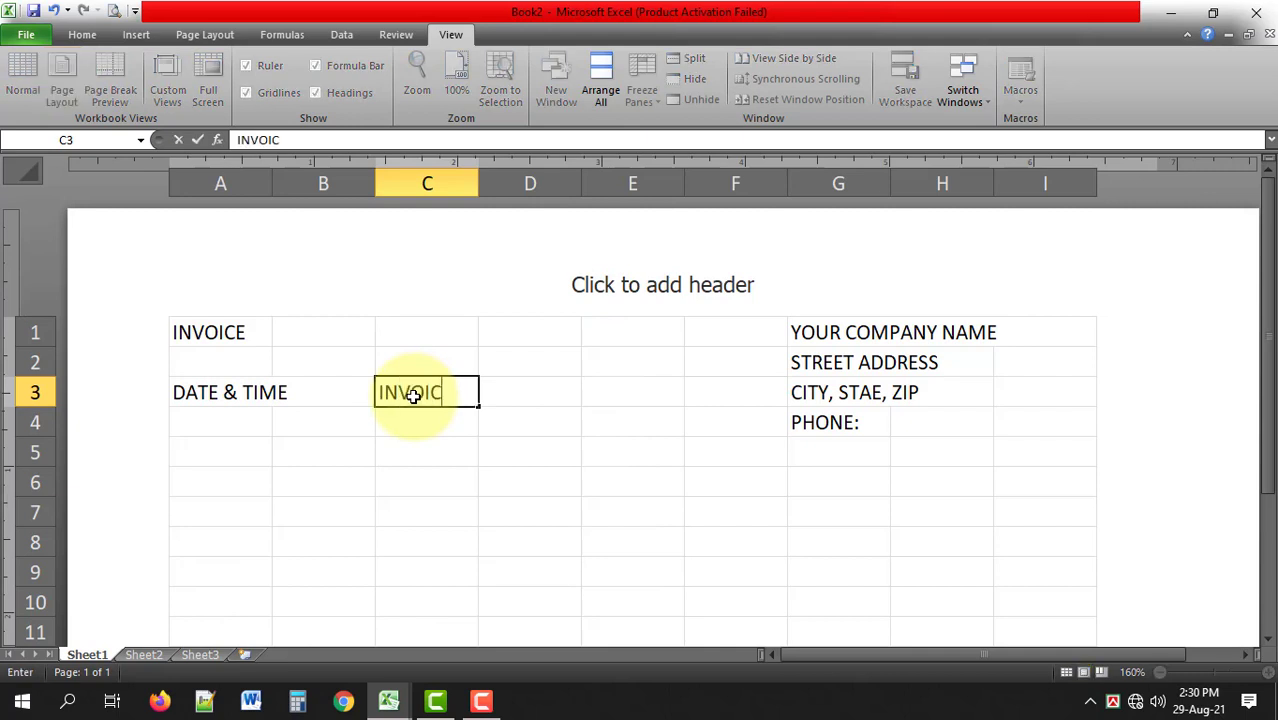
text(E ID)
click(462, 425)
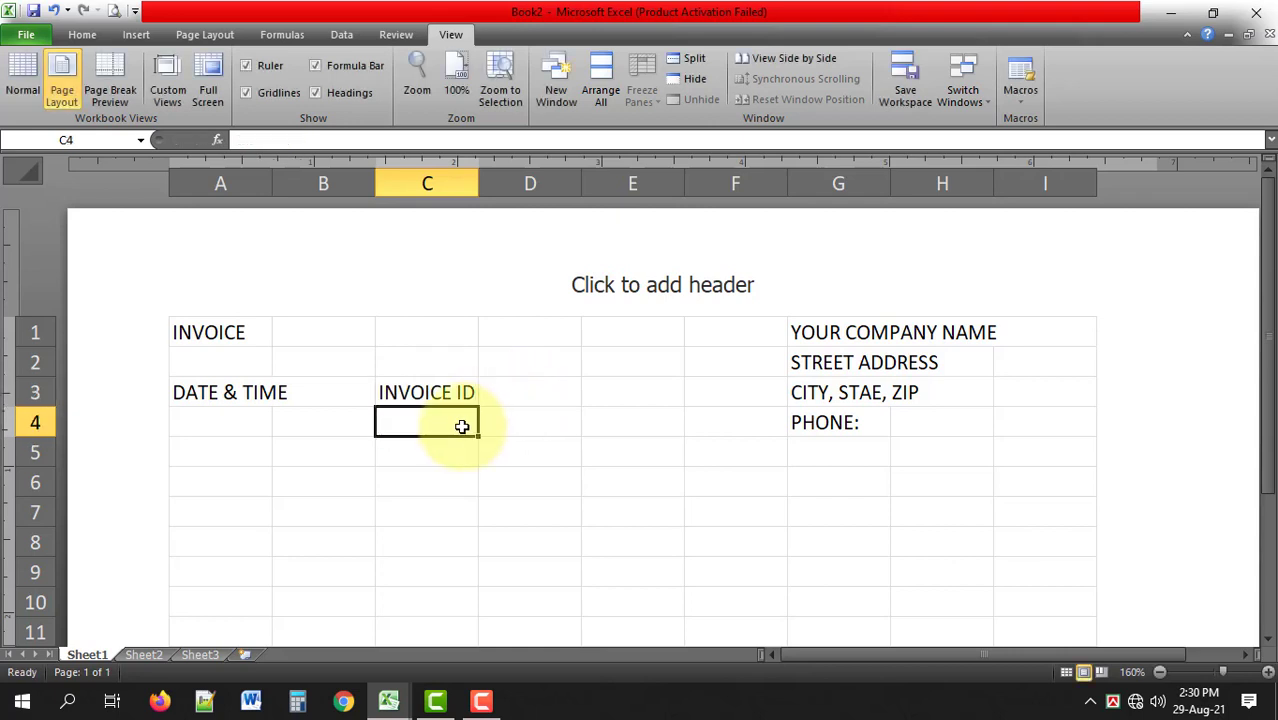
Insert the current date and time in A4 with =NOW()
click(222, 426)
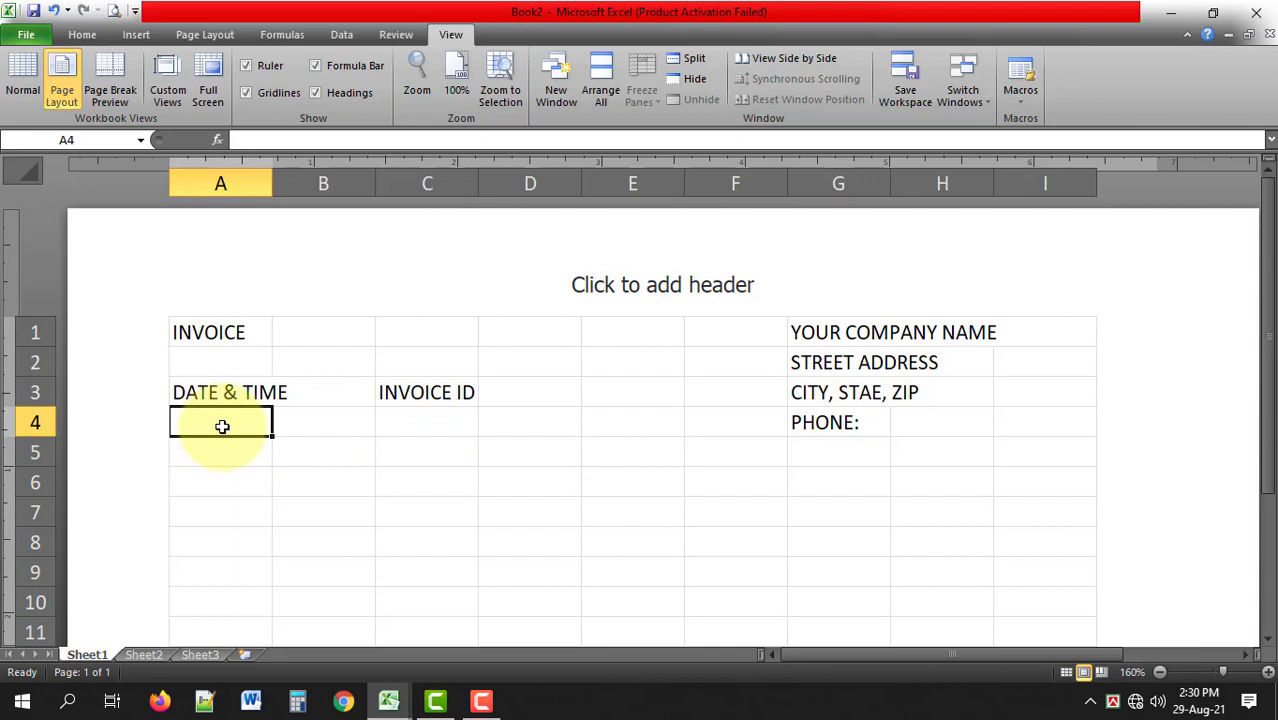
text(=)
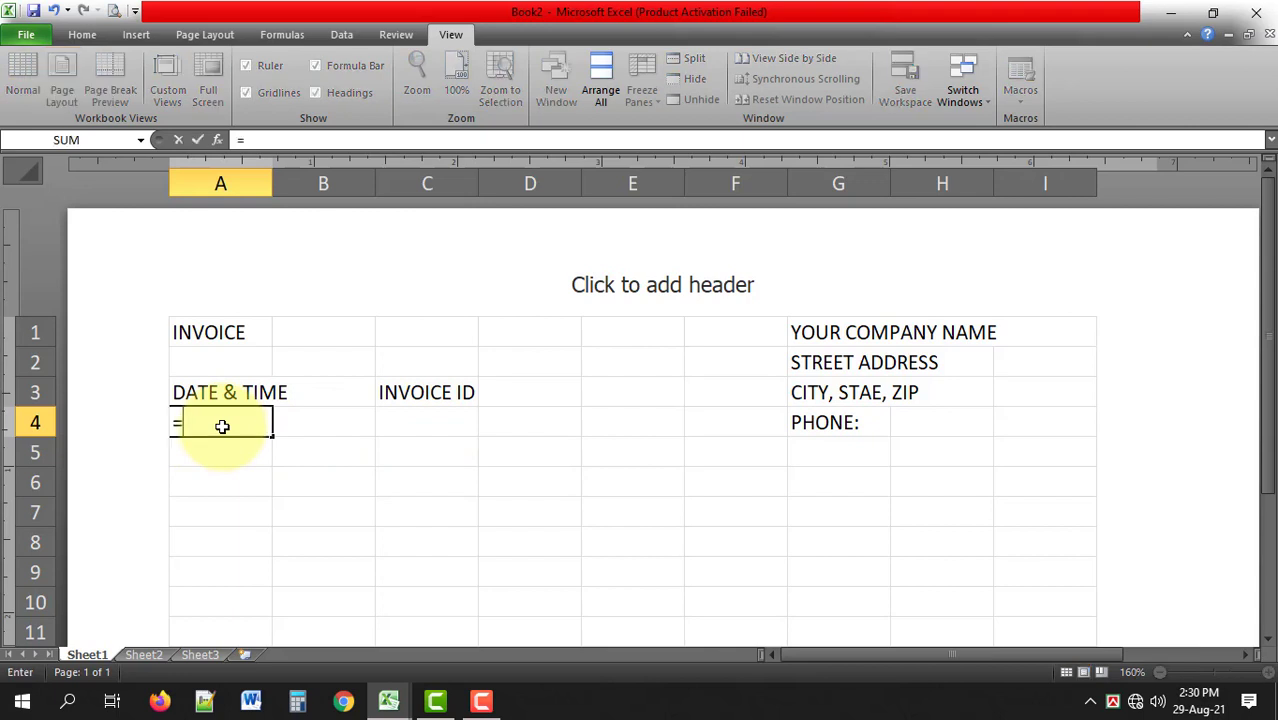
text(NOW()
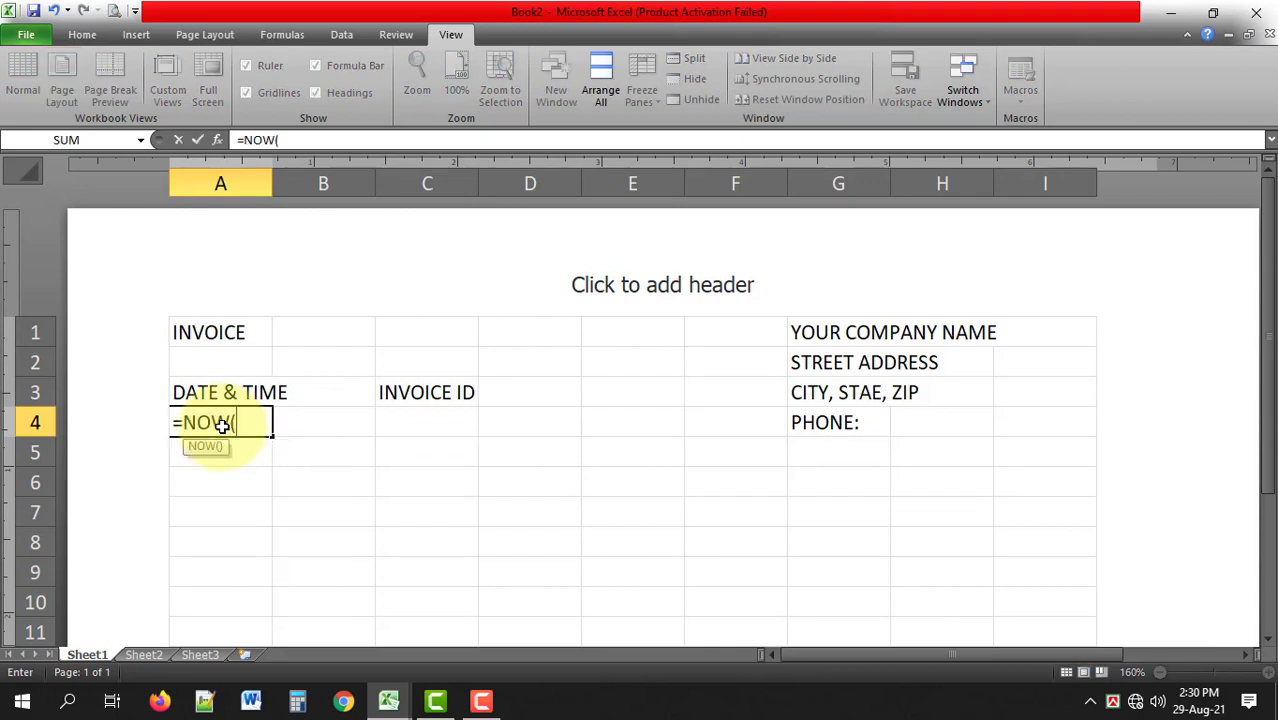
key(Return)
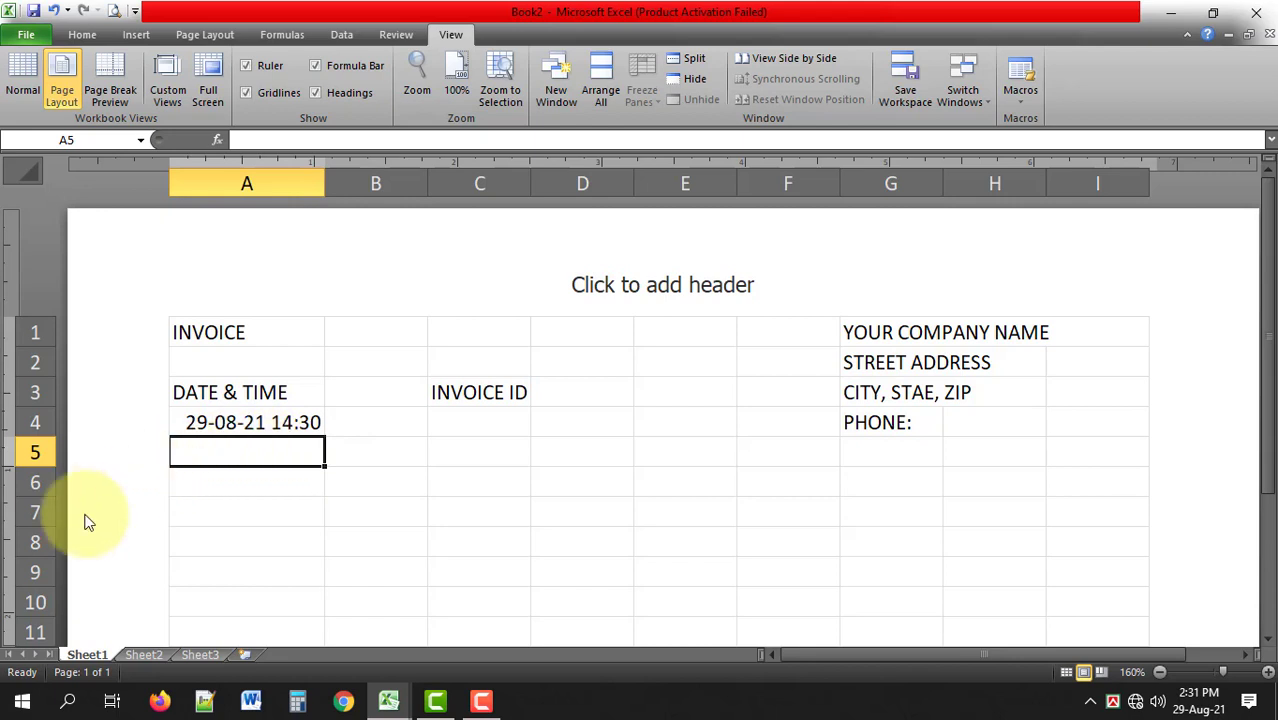
Enter the customer labels NAME and COMPANY NAME in A6 and A7
click(35, 482)
click(236, 489)
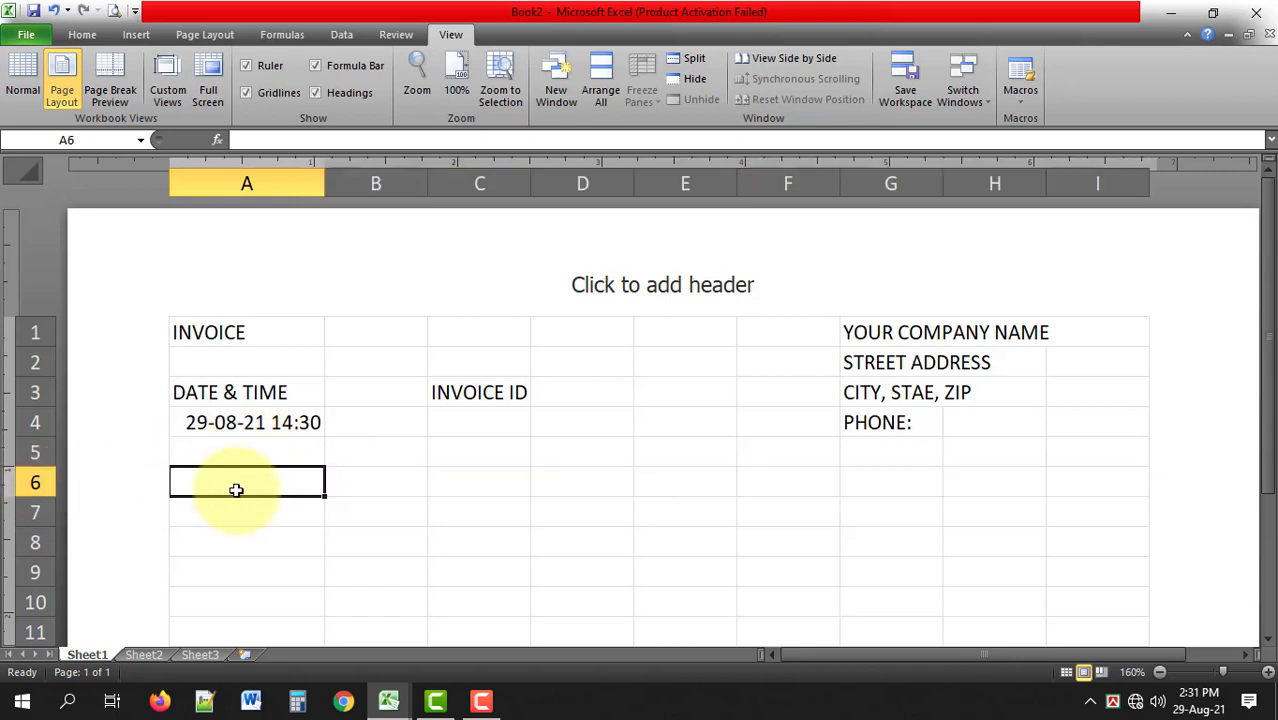
text(NAME)
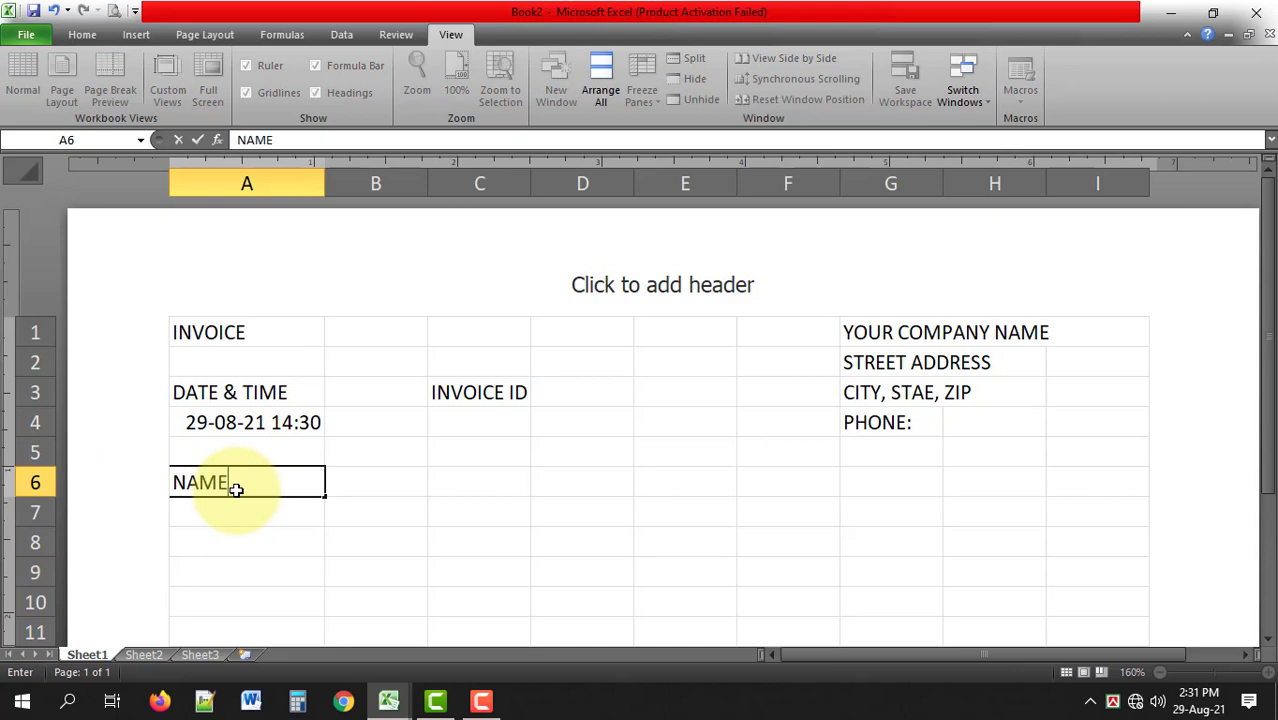
key(Return)
text(COMP)
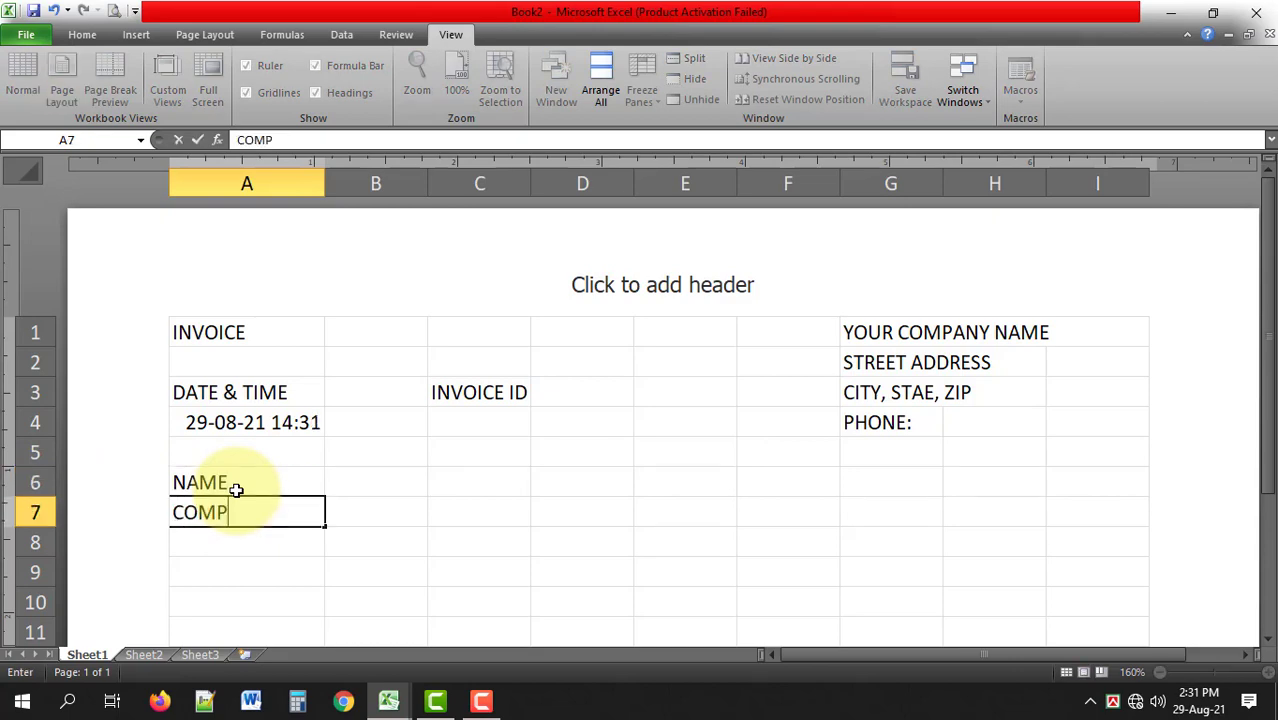
text(NA)
key(BackSpace)
key(BackSpace)
text(AN)
text(Y NAME)
key(Return)
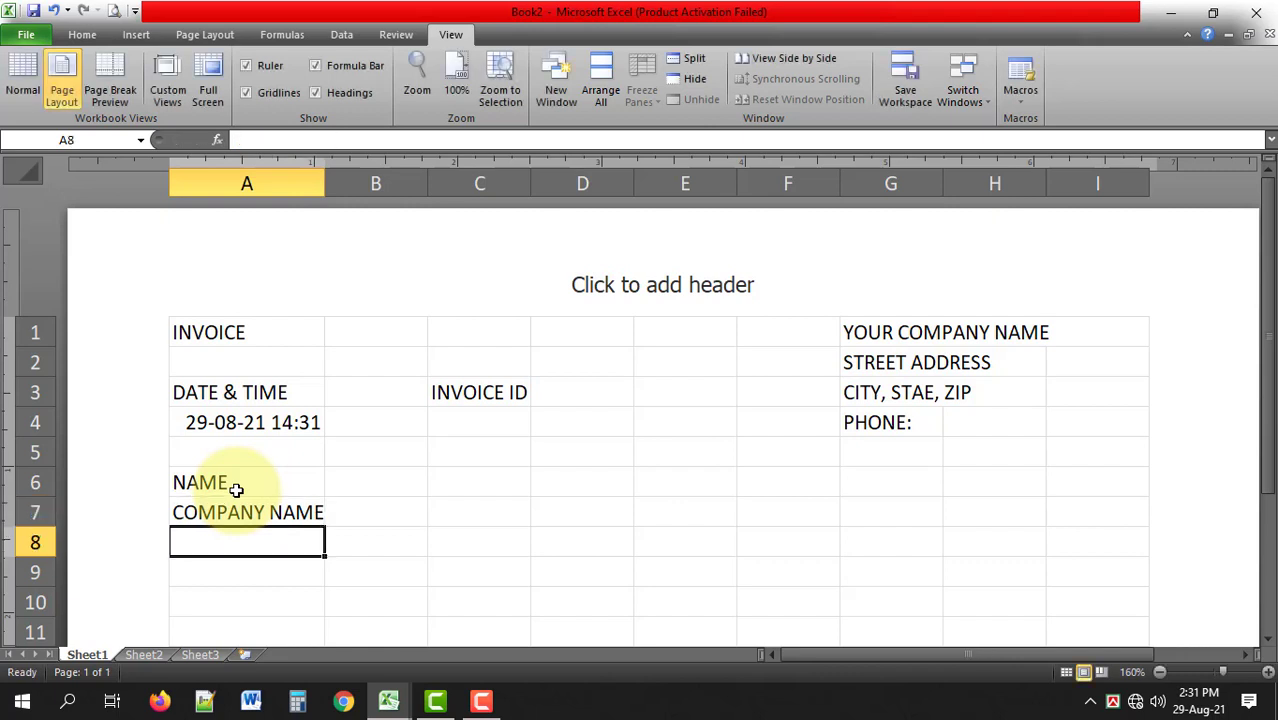
Add STREET ADDRESS, CITY, STATE, ZIP, PHONE and EMAIL in the rows below
text(STREET )
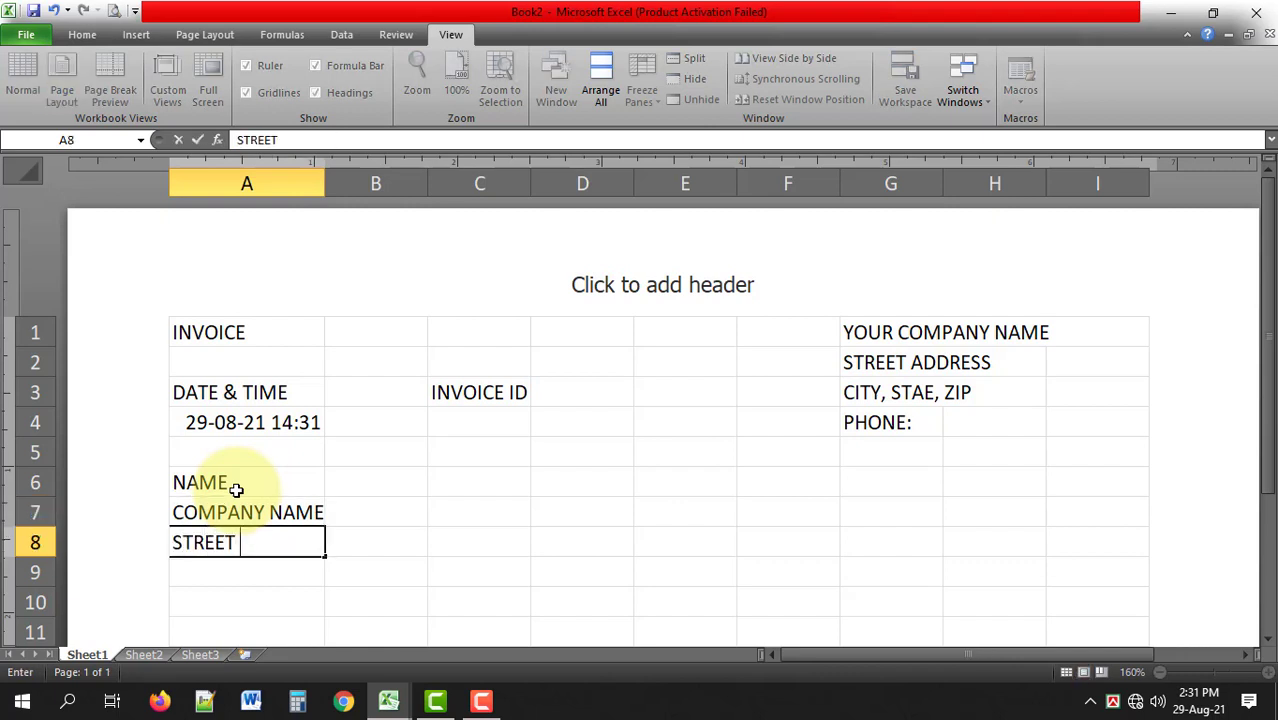
text(ADDRESS)
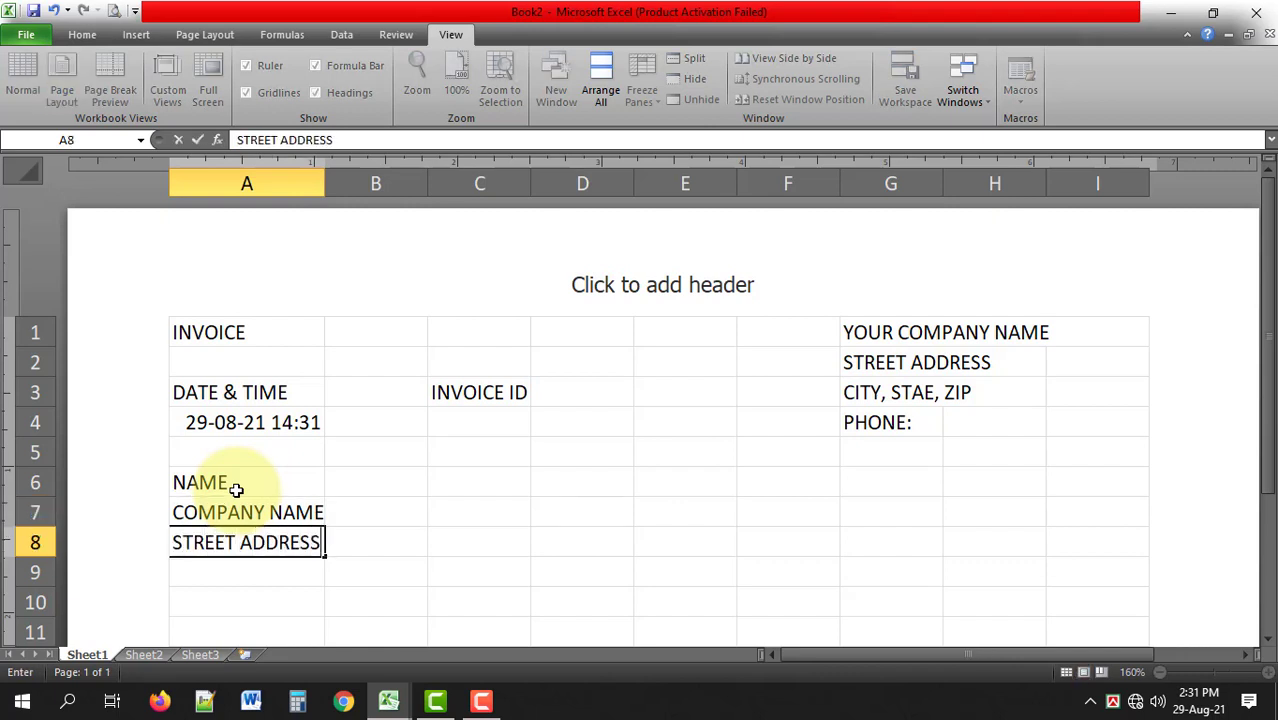
key(Return)
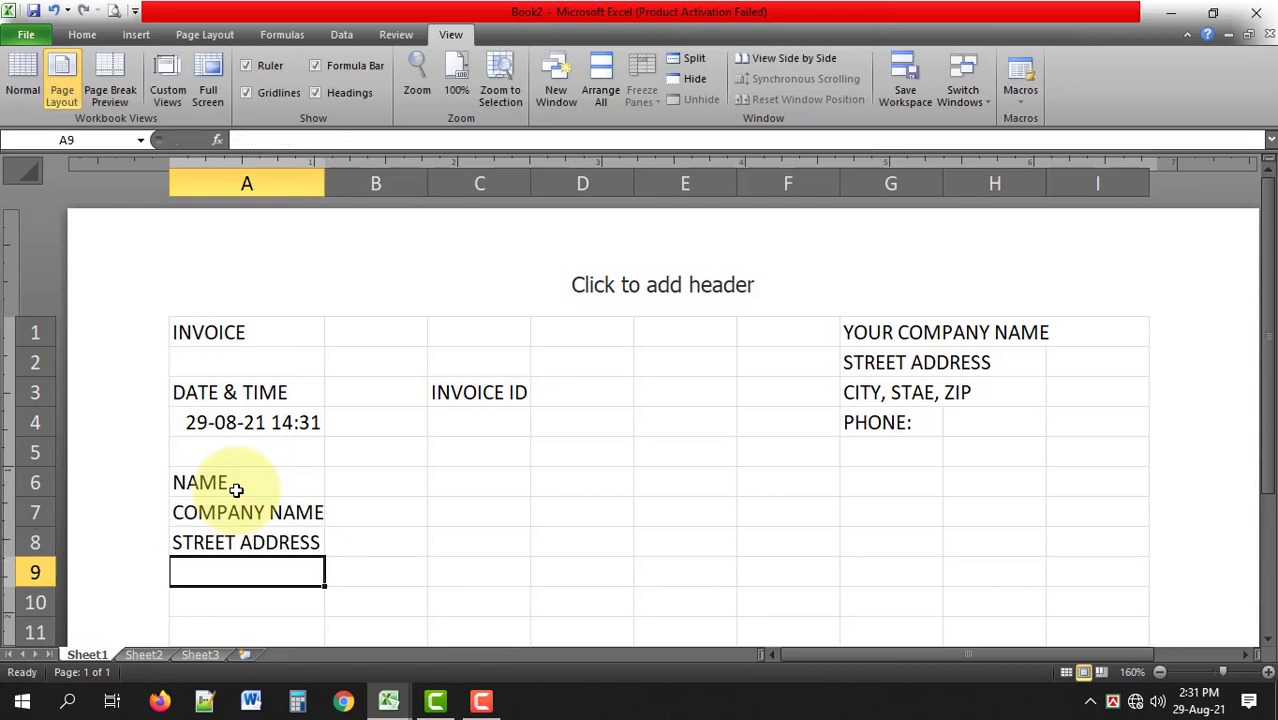
text(CITY, S)
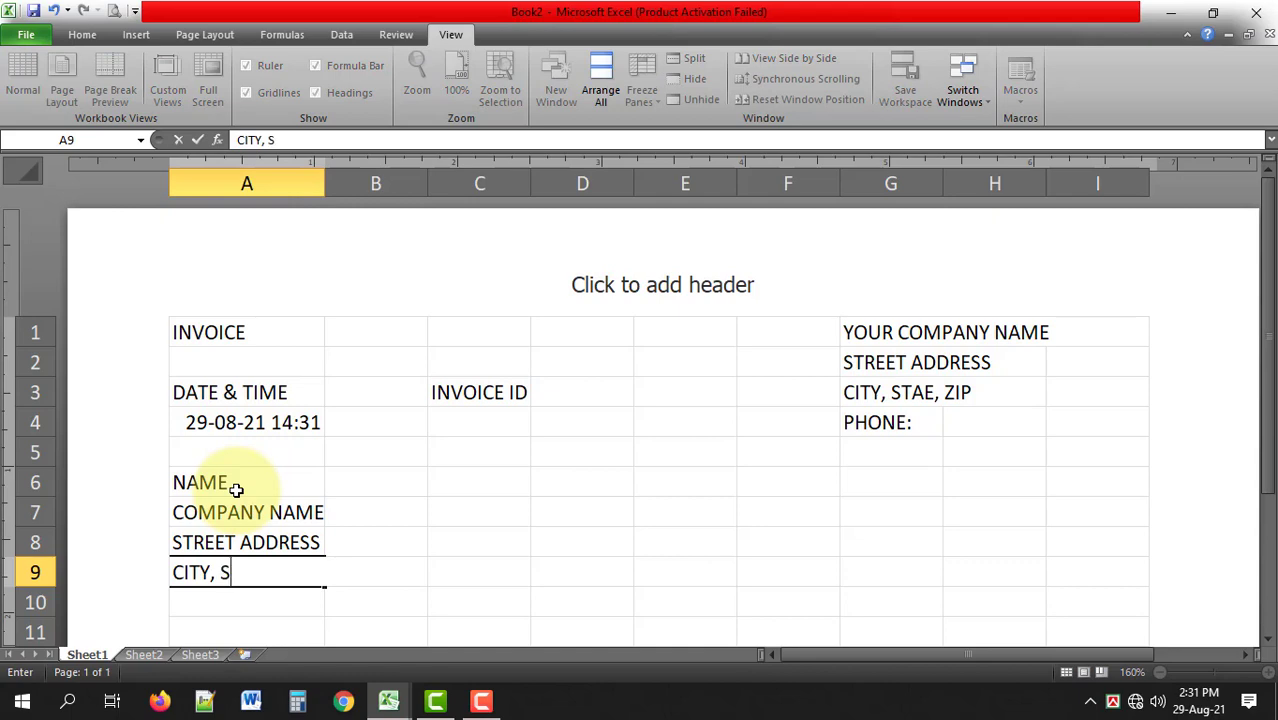
text(TATE, )
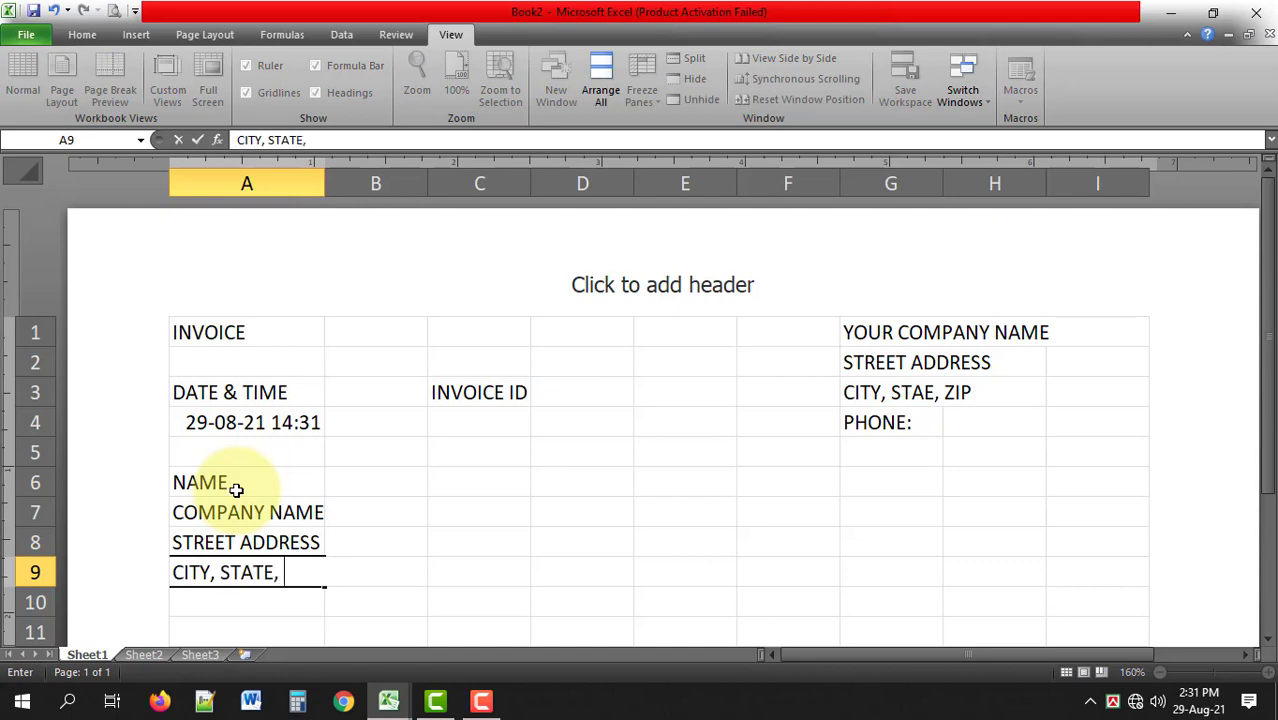
text(ZIP)
key(Return)
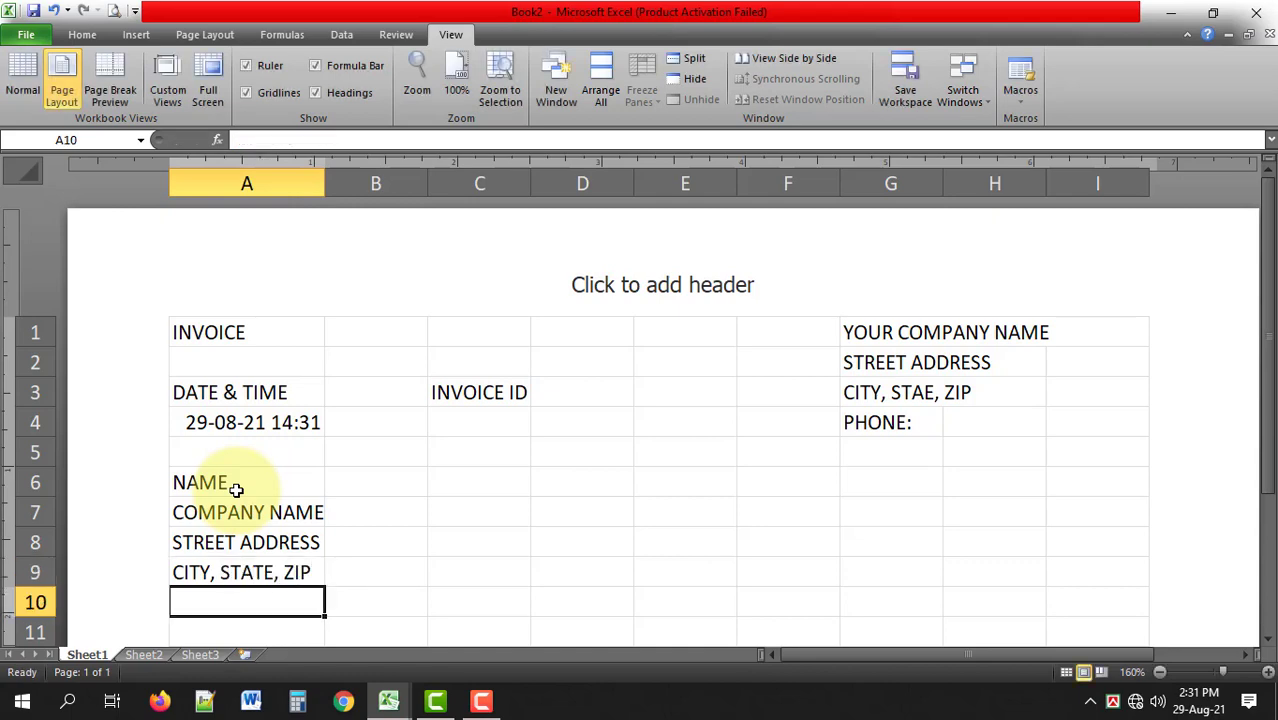
text(PHON)
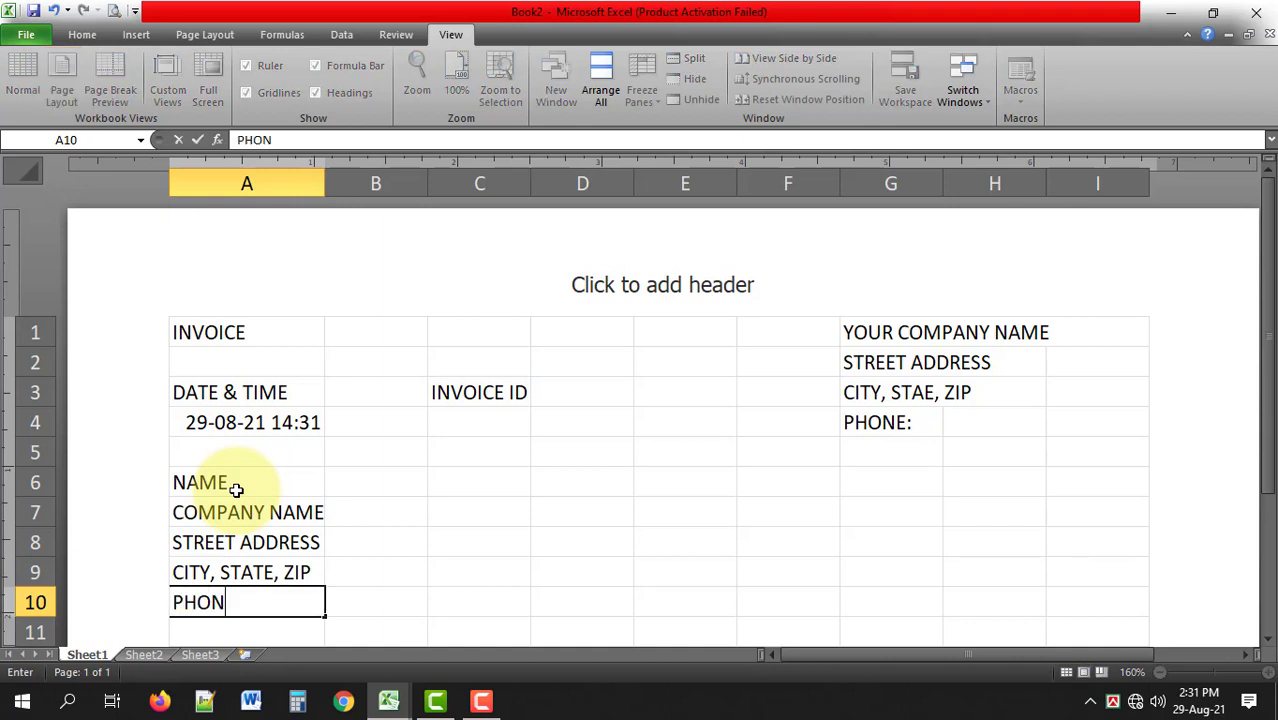
text(E)
key(Return)
text(EM)
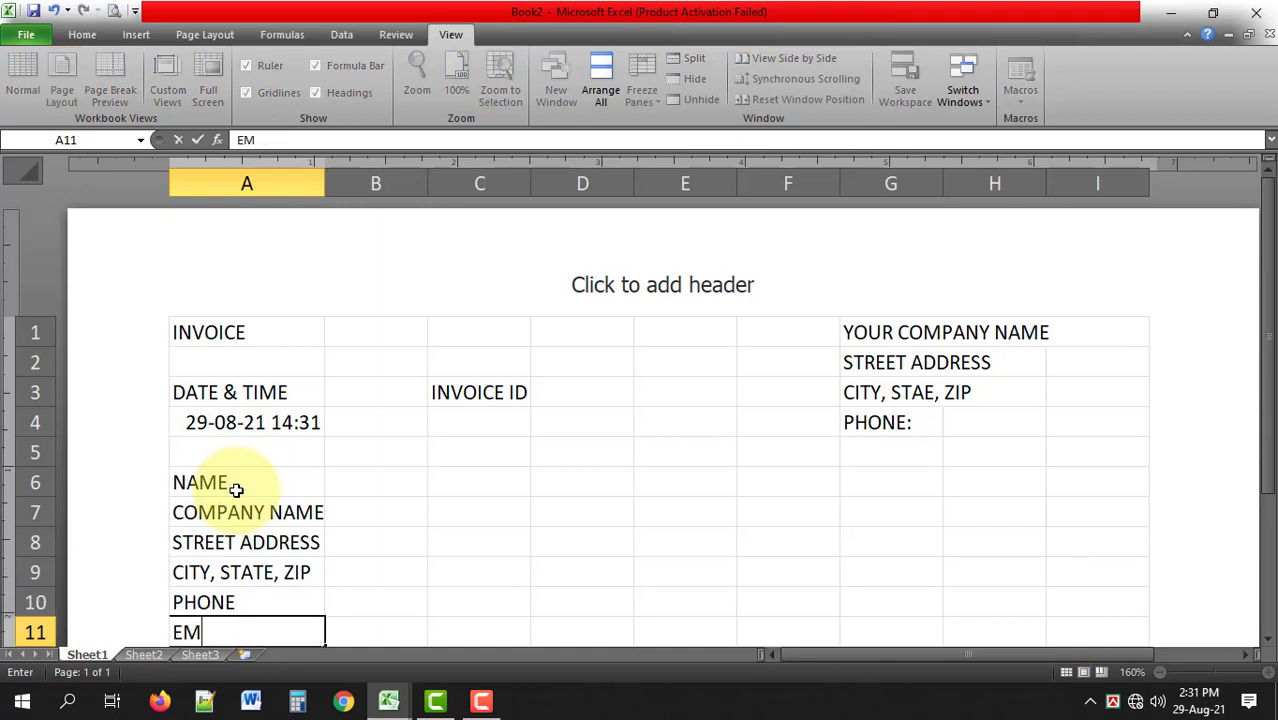
text(AIL)
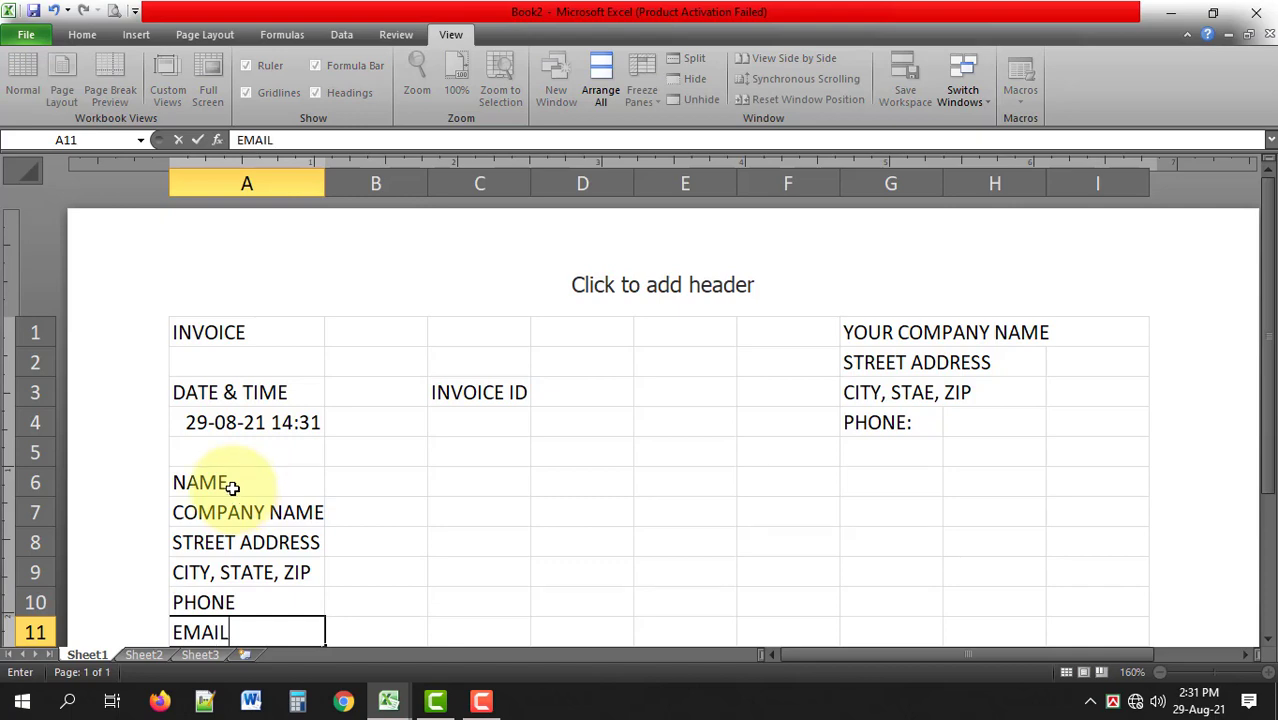
scroll(305, 523, down, 2)
scroll(280, 429, down, 1)
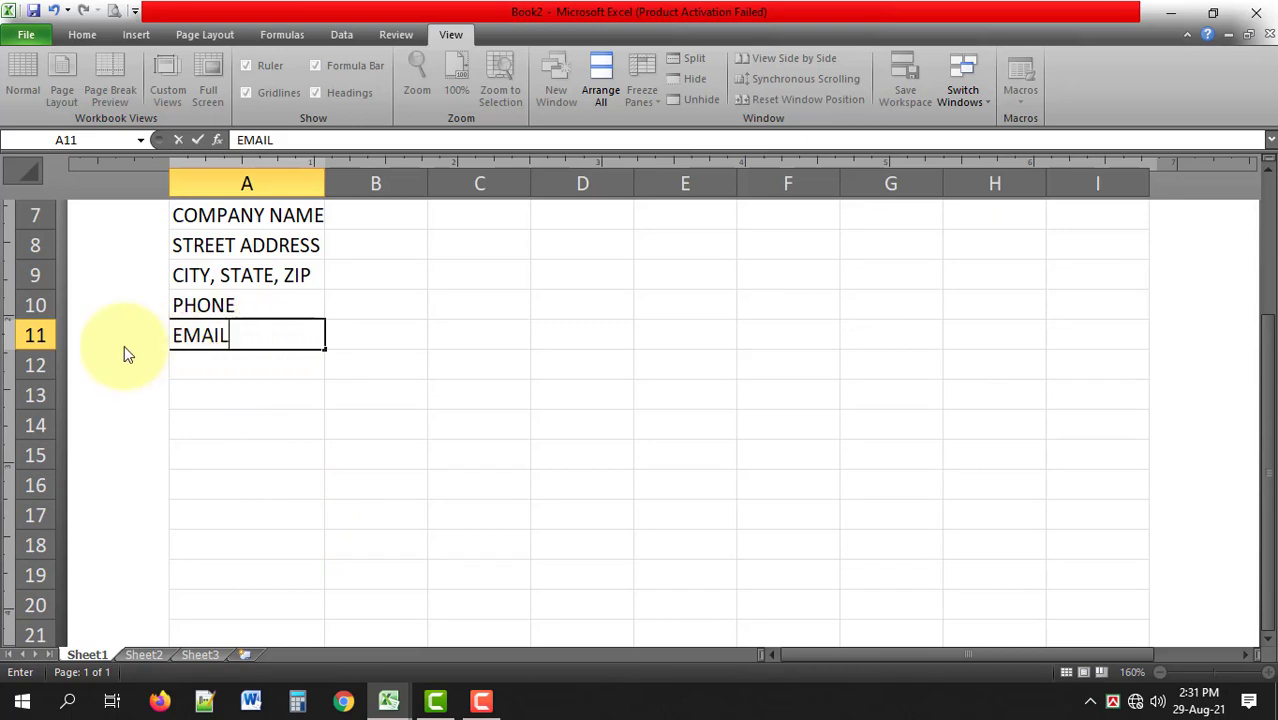
Type SI NO in A13, PRODUCT & DESCRIPTION in C13, then PRICE, QUANTITY, AMOUNT in G13:I13
click(220, 405)
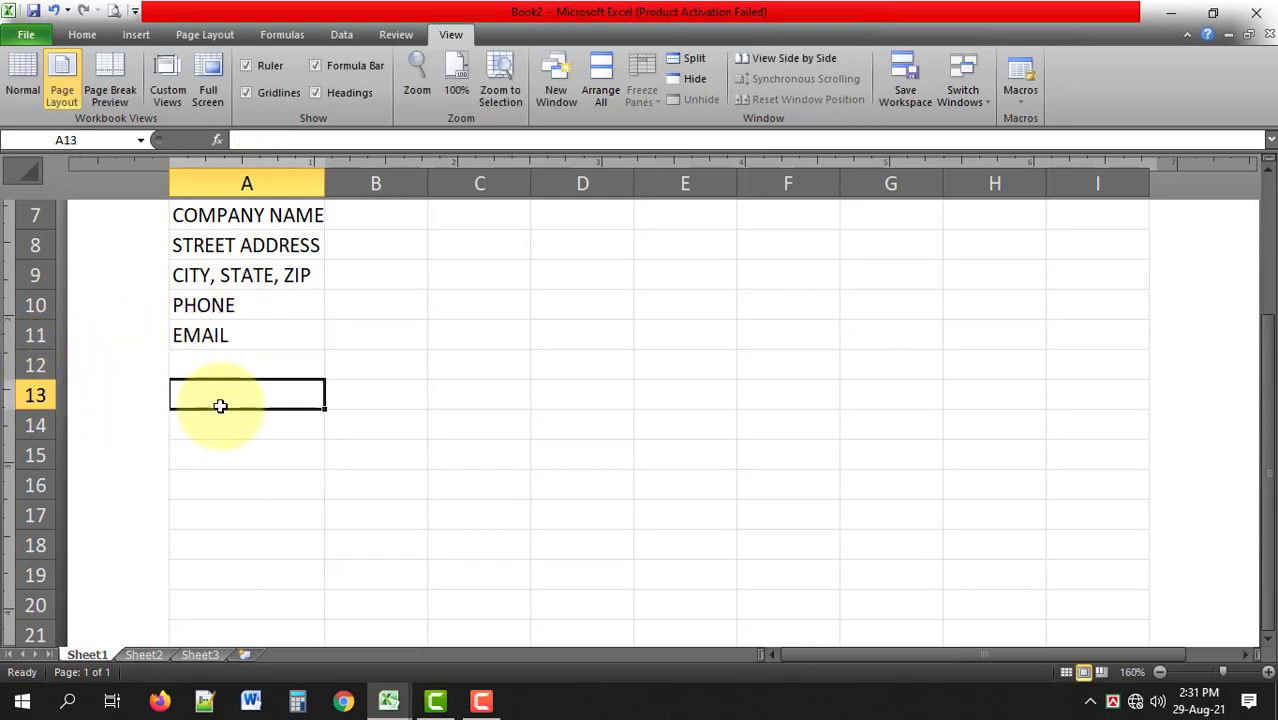
text(SI N)
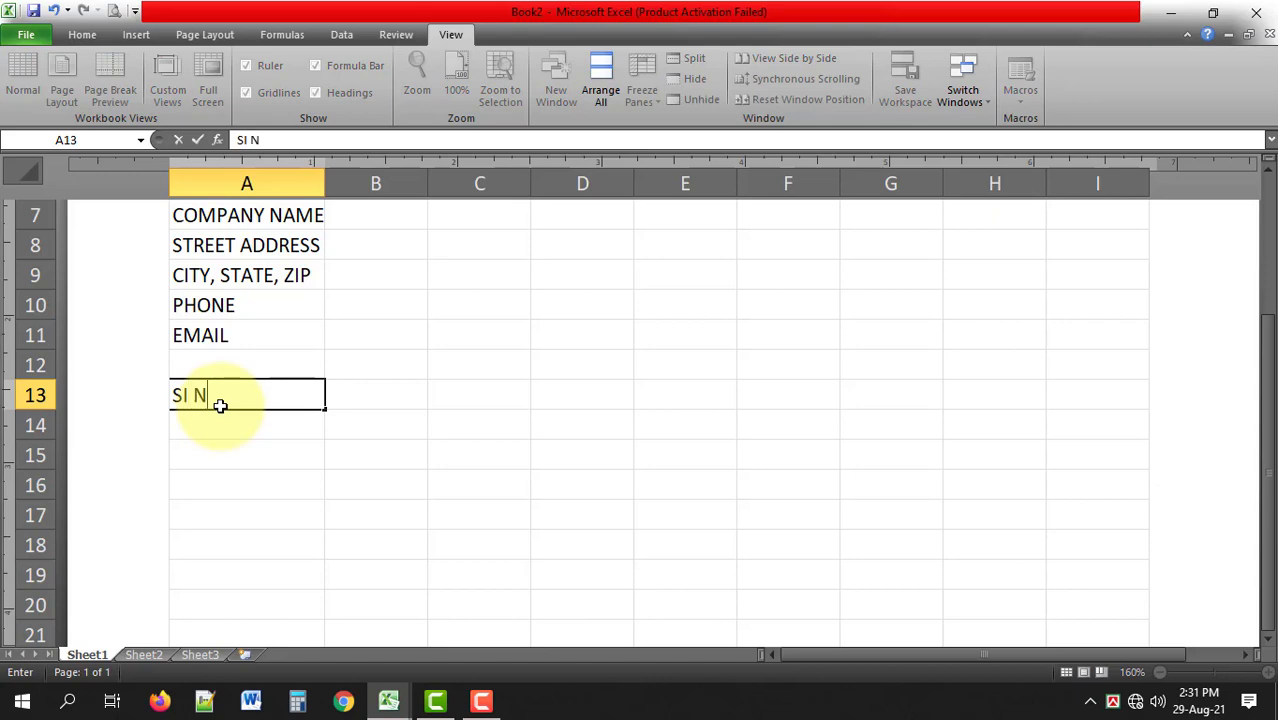
text(O)
key(Right)
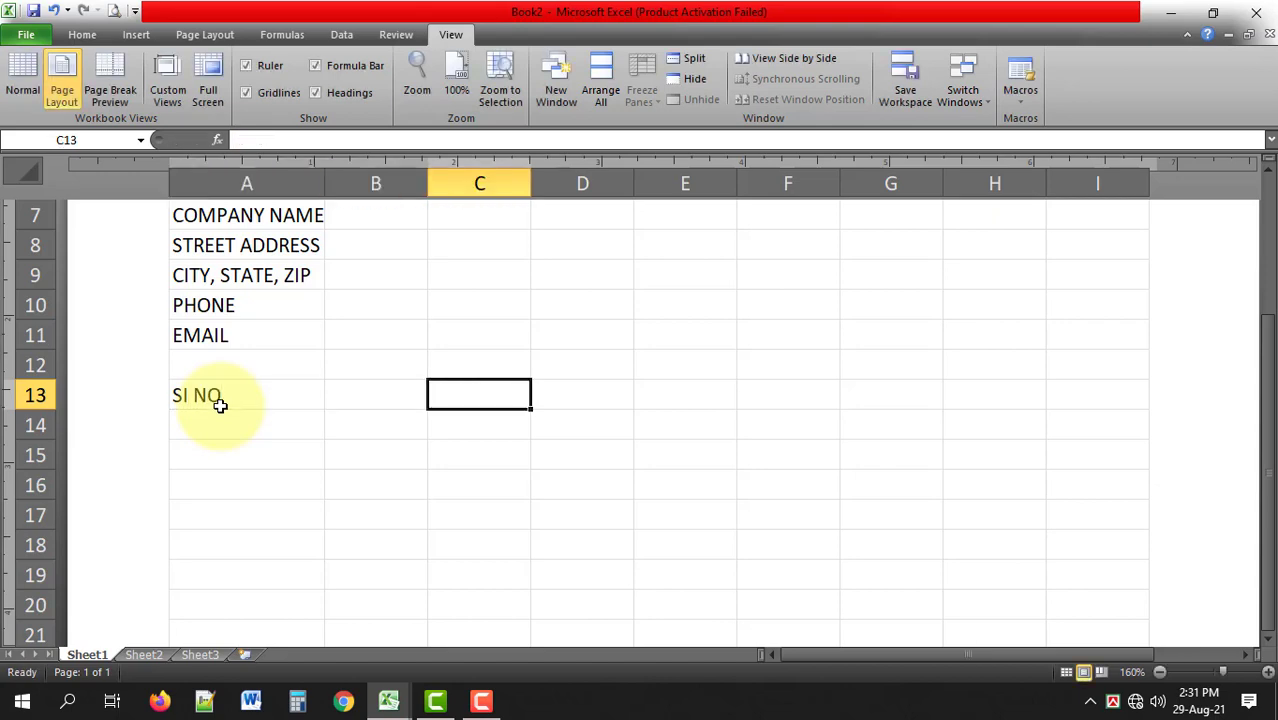
text(PRO)
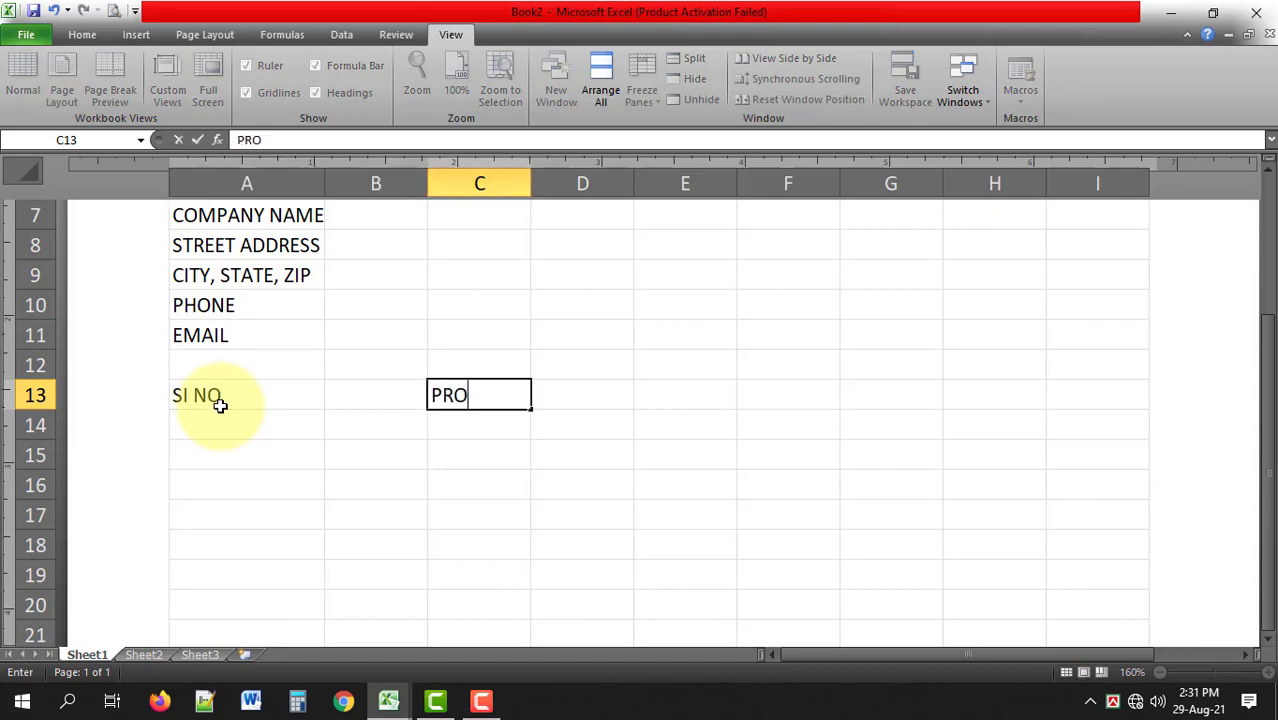
text(DUCT)
text( & DESCRIPTION)
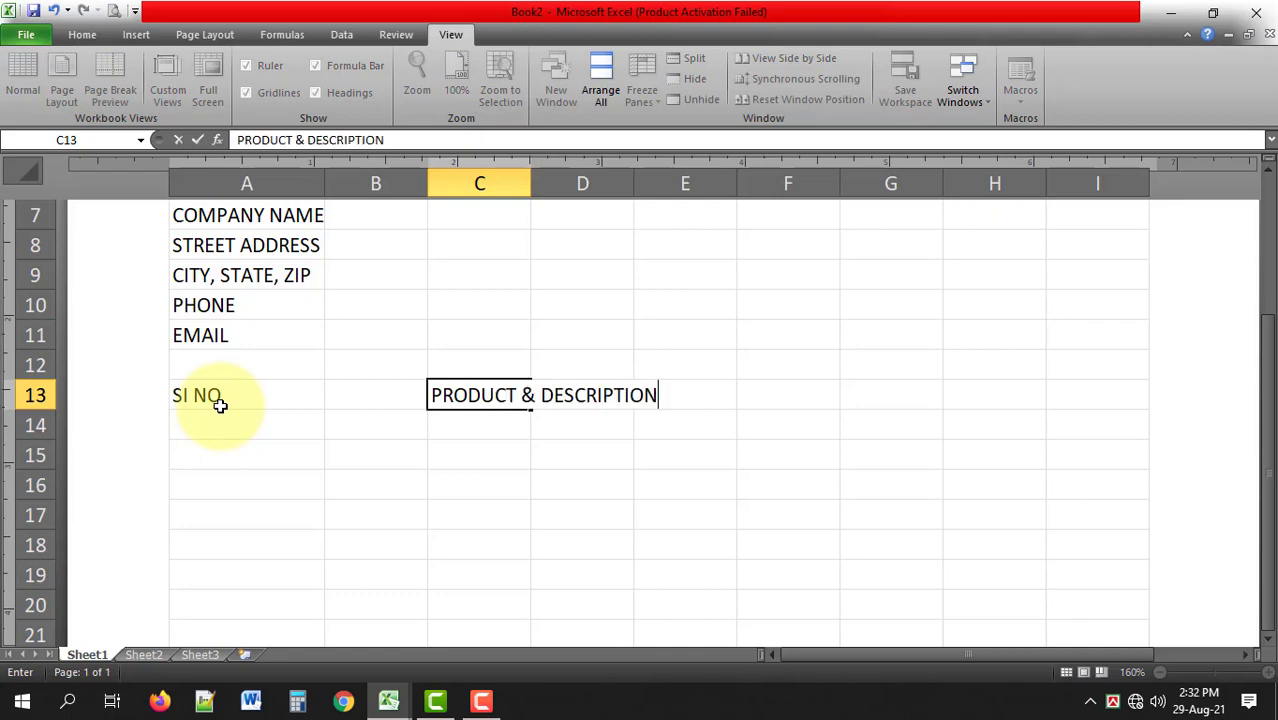
key(Tab)
key(Tab)
key(Tab)
key(Tab)
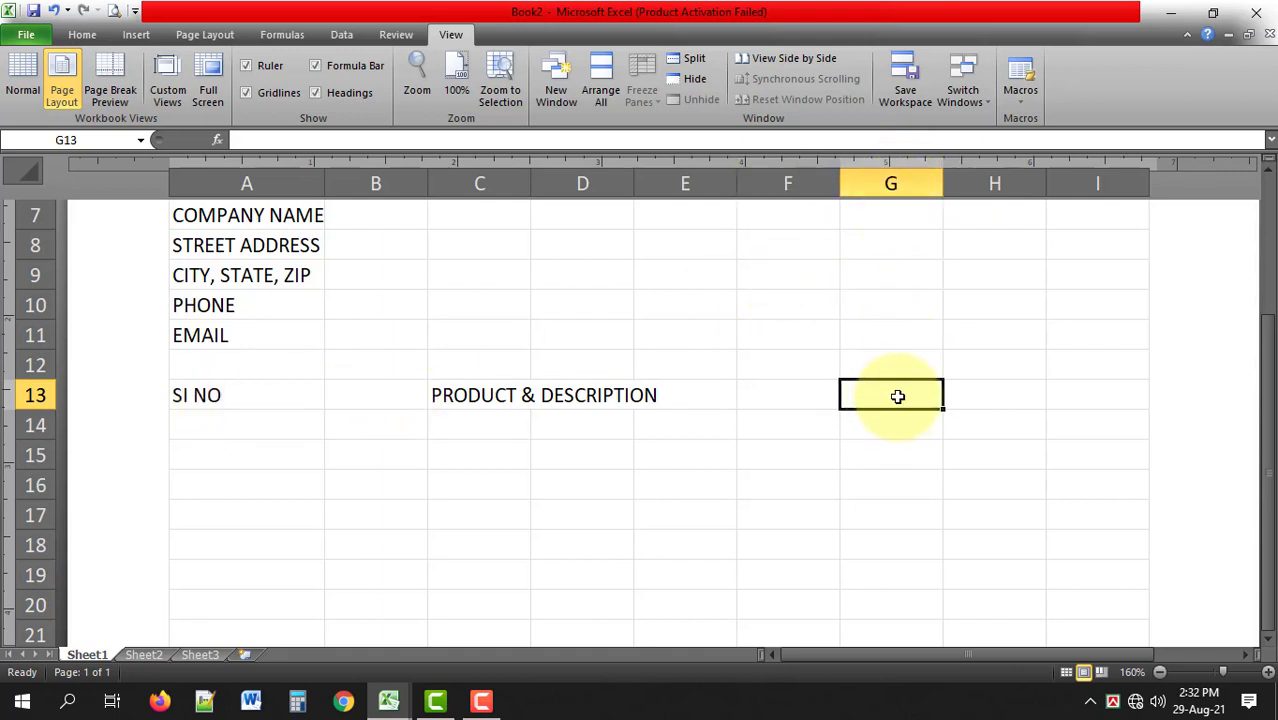
text(PRICE)
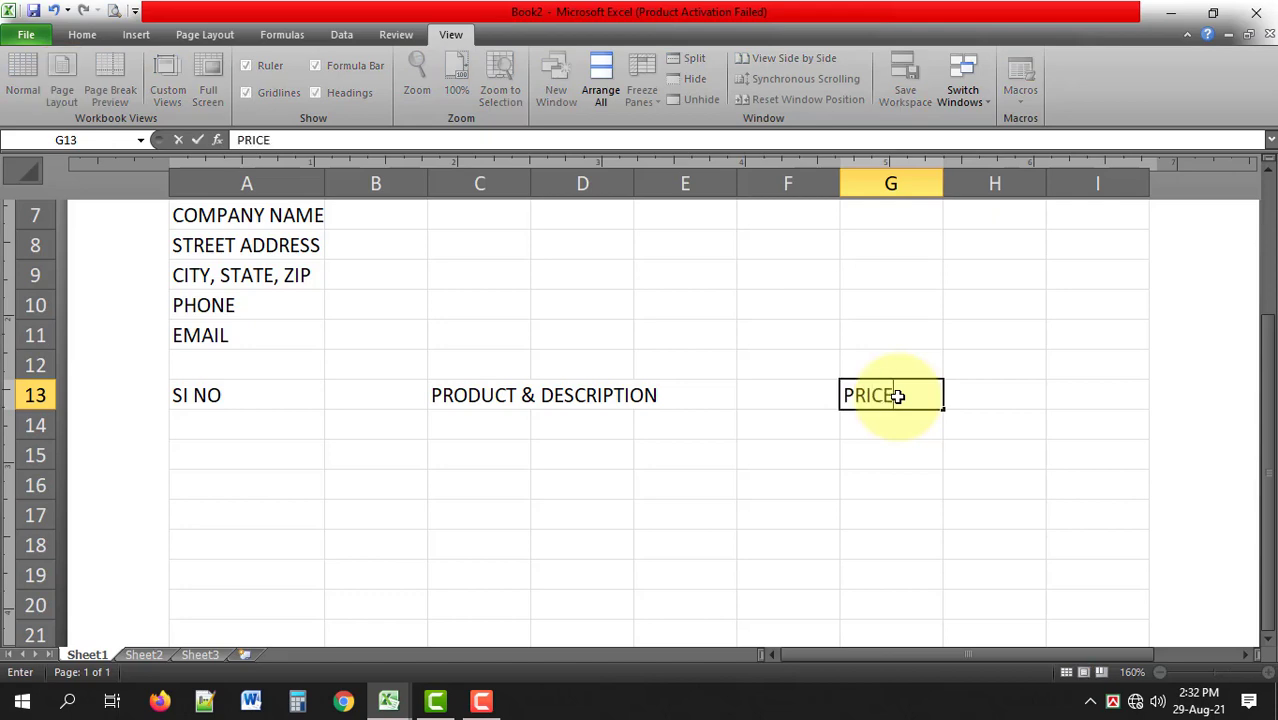
key(Tab)
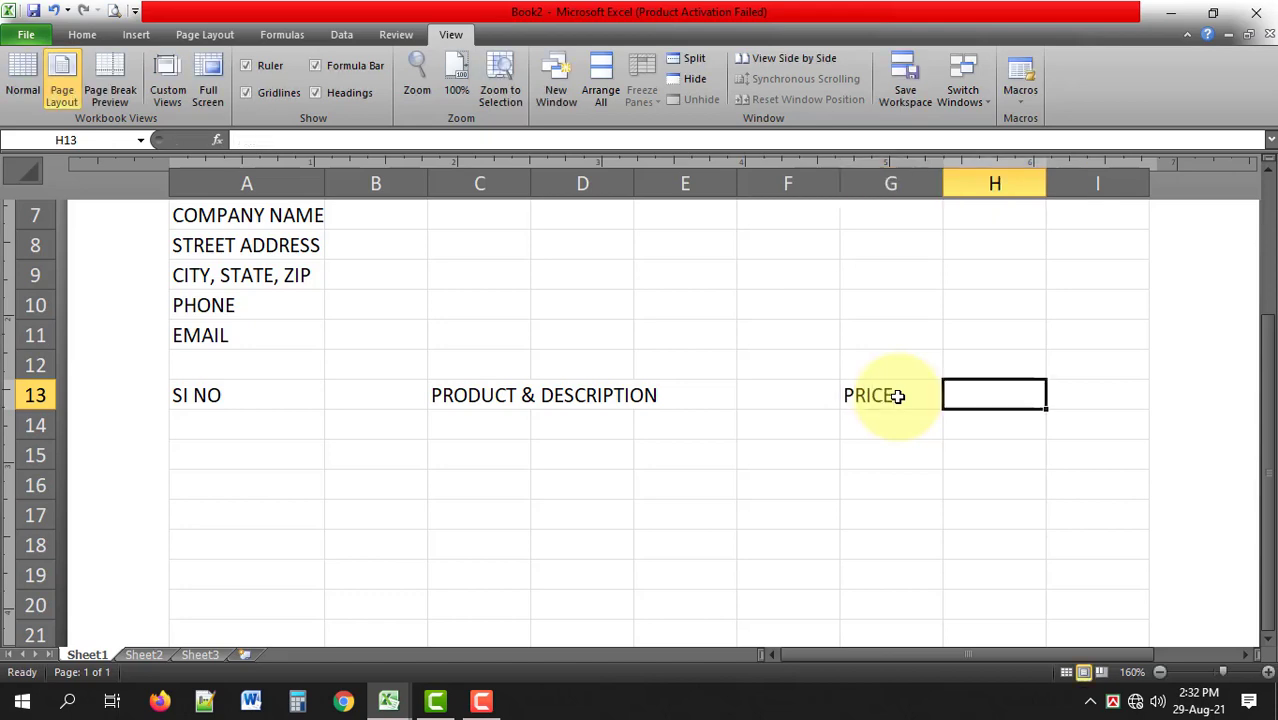
text(QUANTITY)
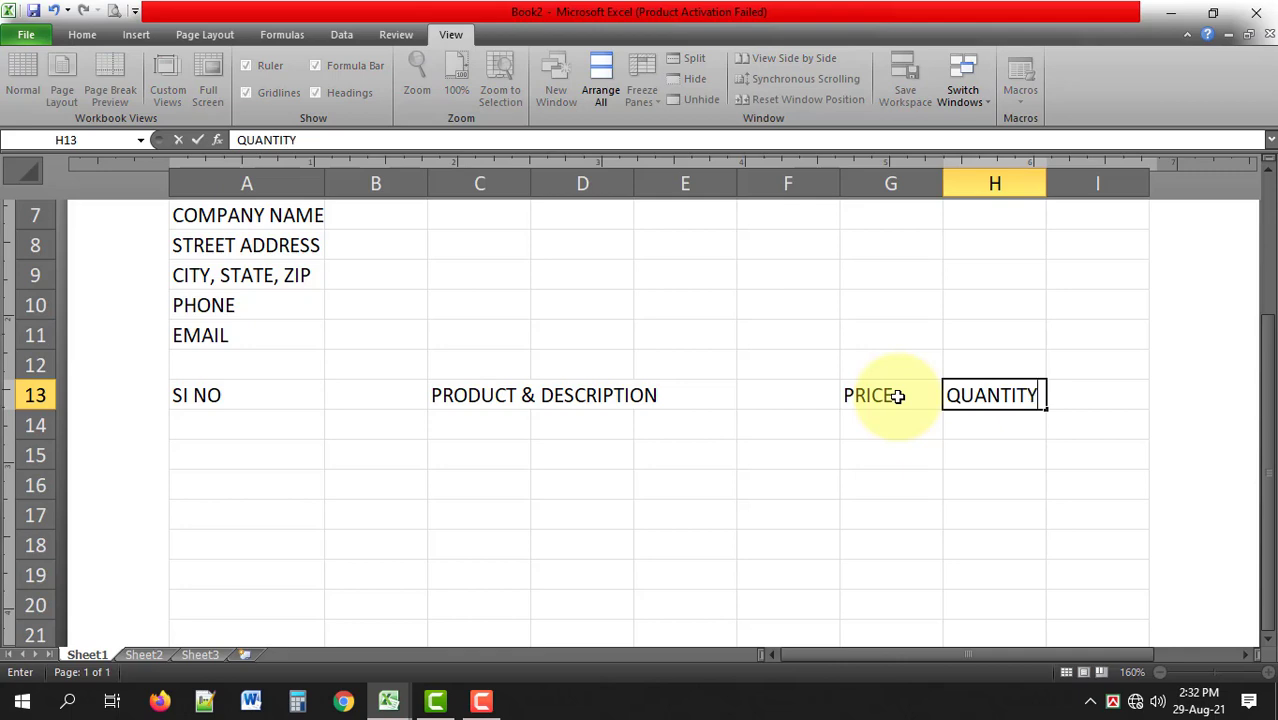
key(Tab)
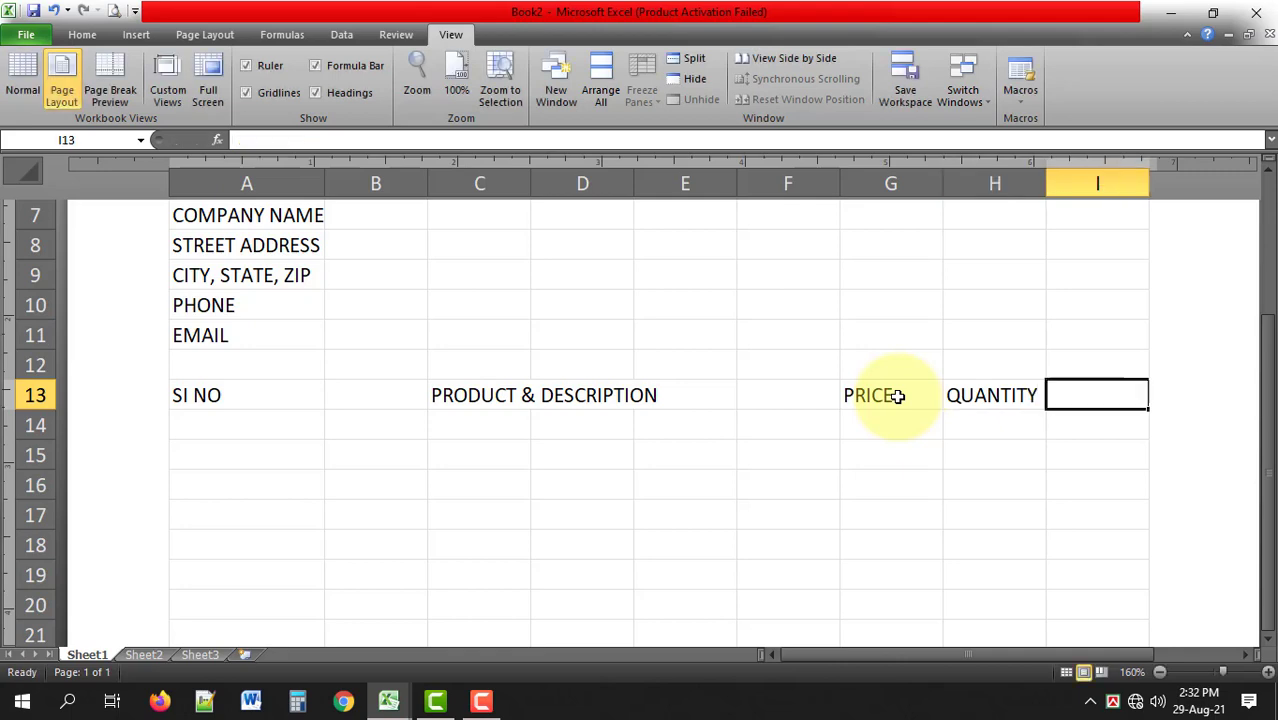
text(AMOUNT)
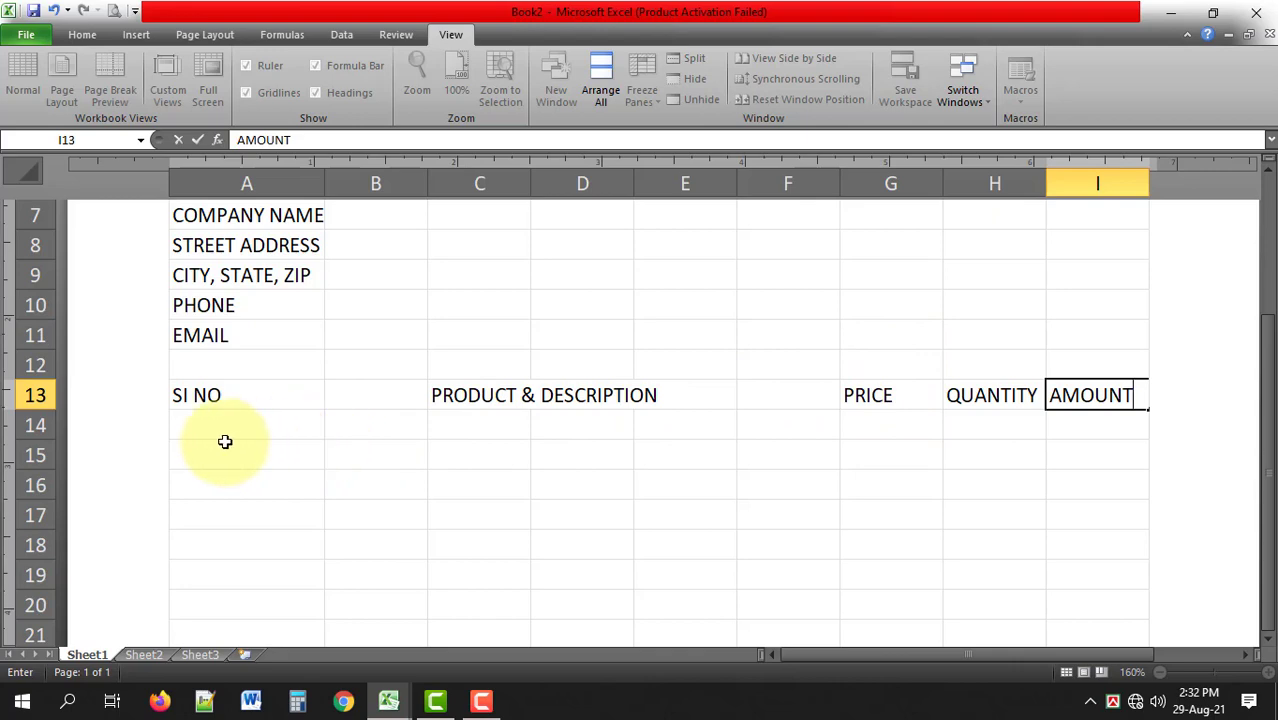
Enter VAT in A34 with a rate of 8% in B34
scroll(225, 433, down, 1)
scroll(241, 418, down, 2)
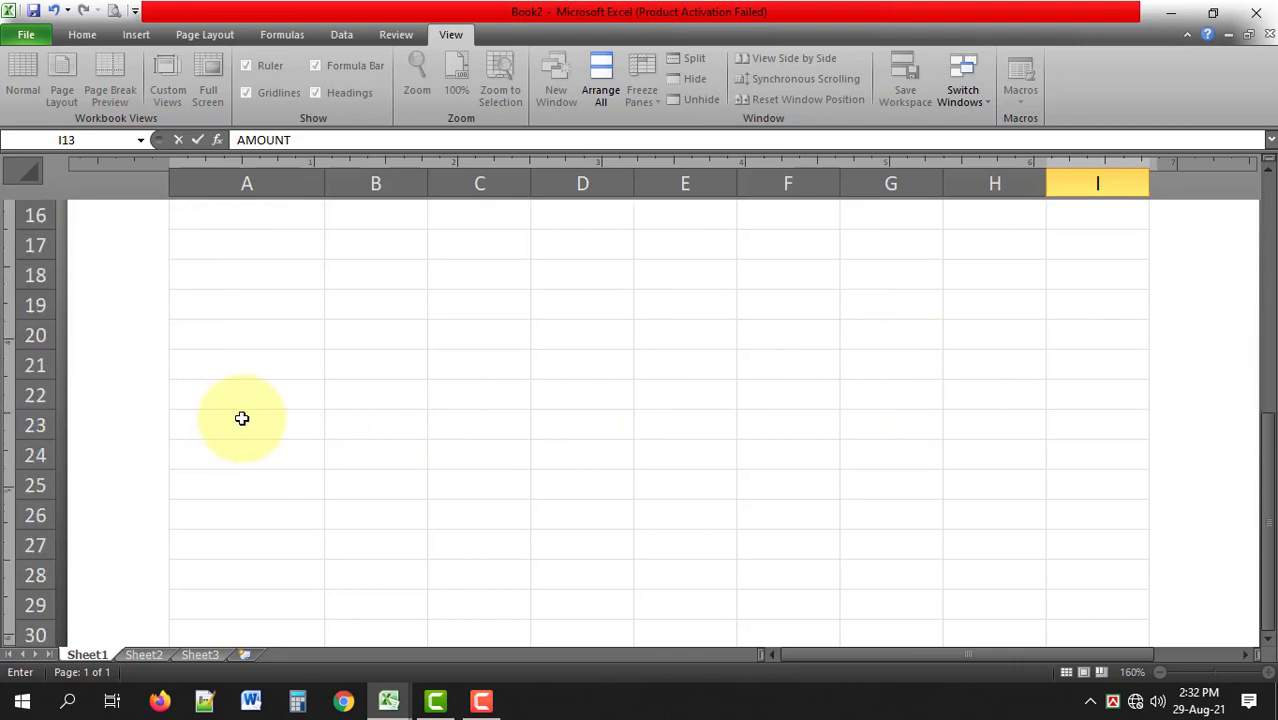
scroll(241, 418, down, 2)
scroll(241, 418, down, 1)
scroll(240, 418, down, 1)
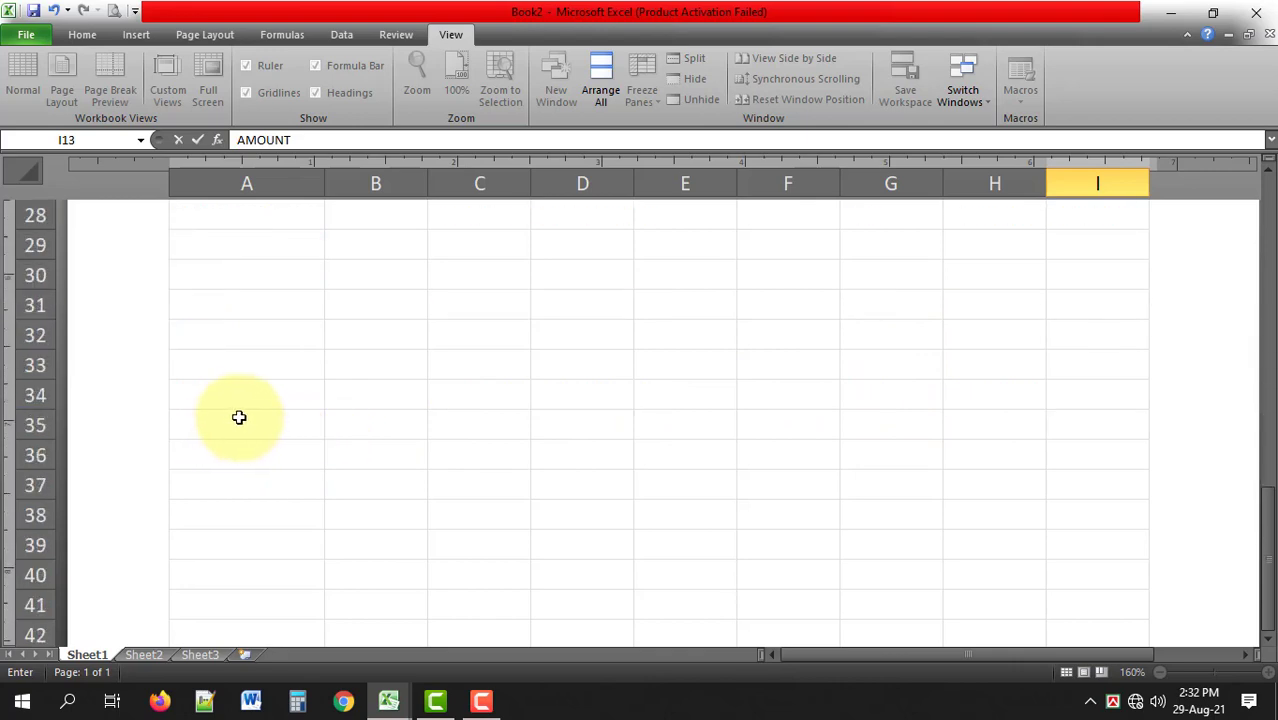
scroll(180, 412, down, 2)
scroll(108, 402, up, 2)
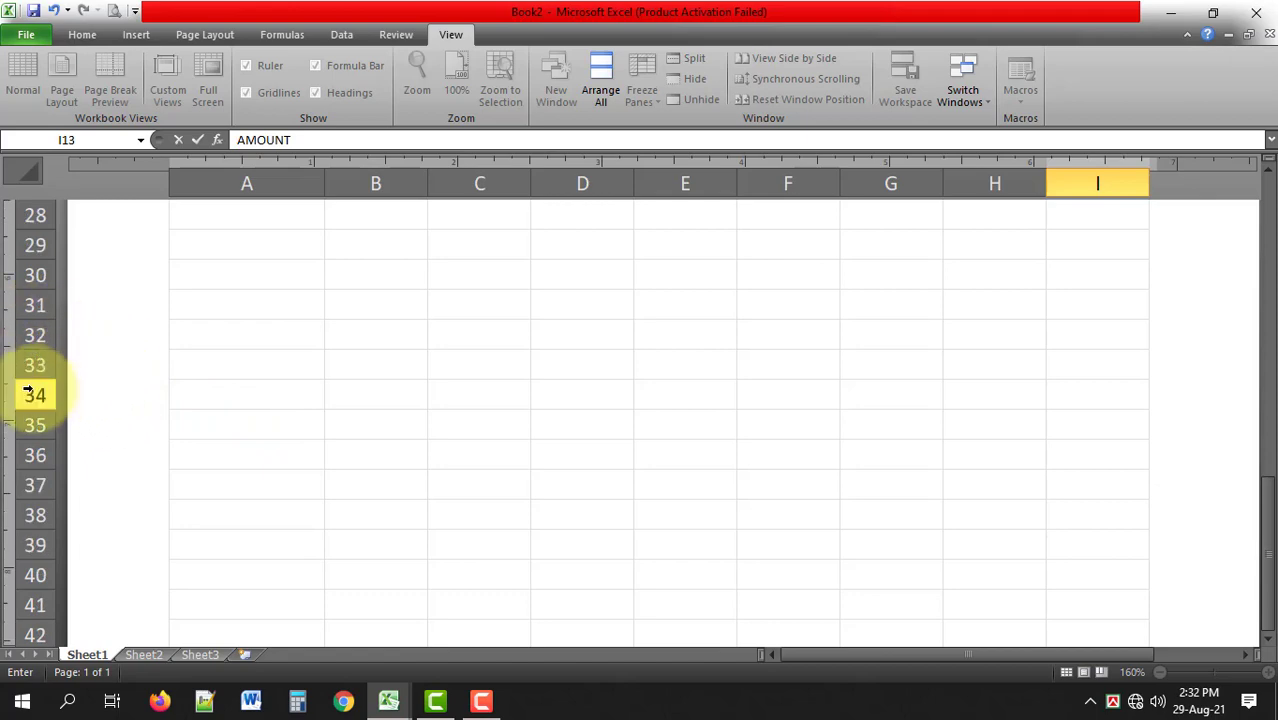
click(185, 396)
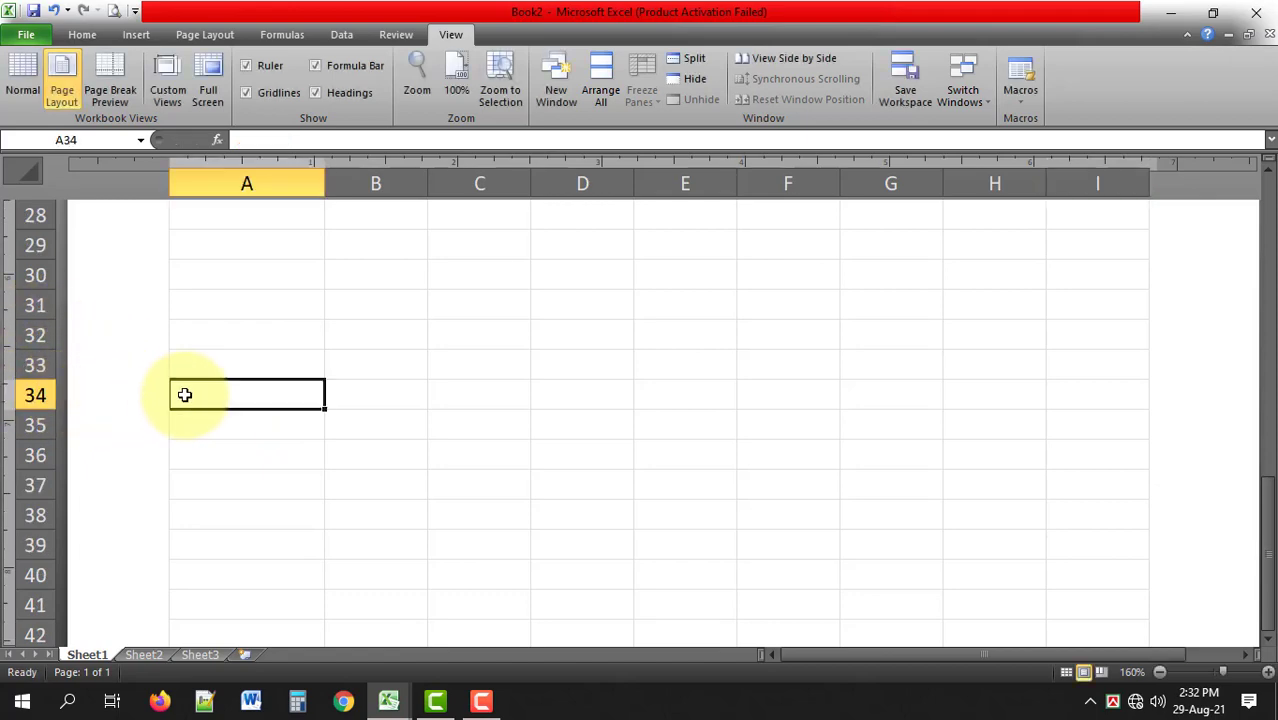
text(VAT)
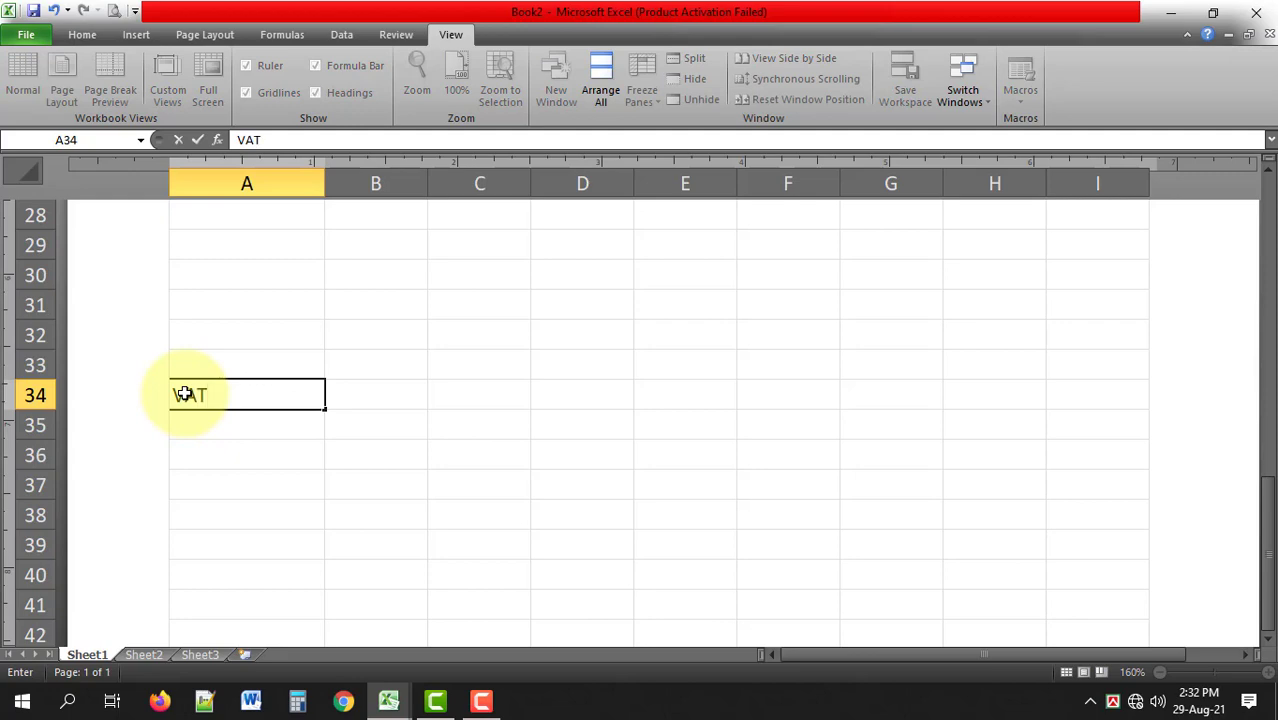
key(Tab)
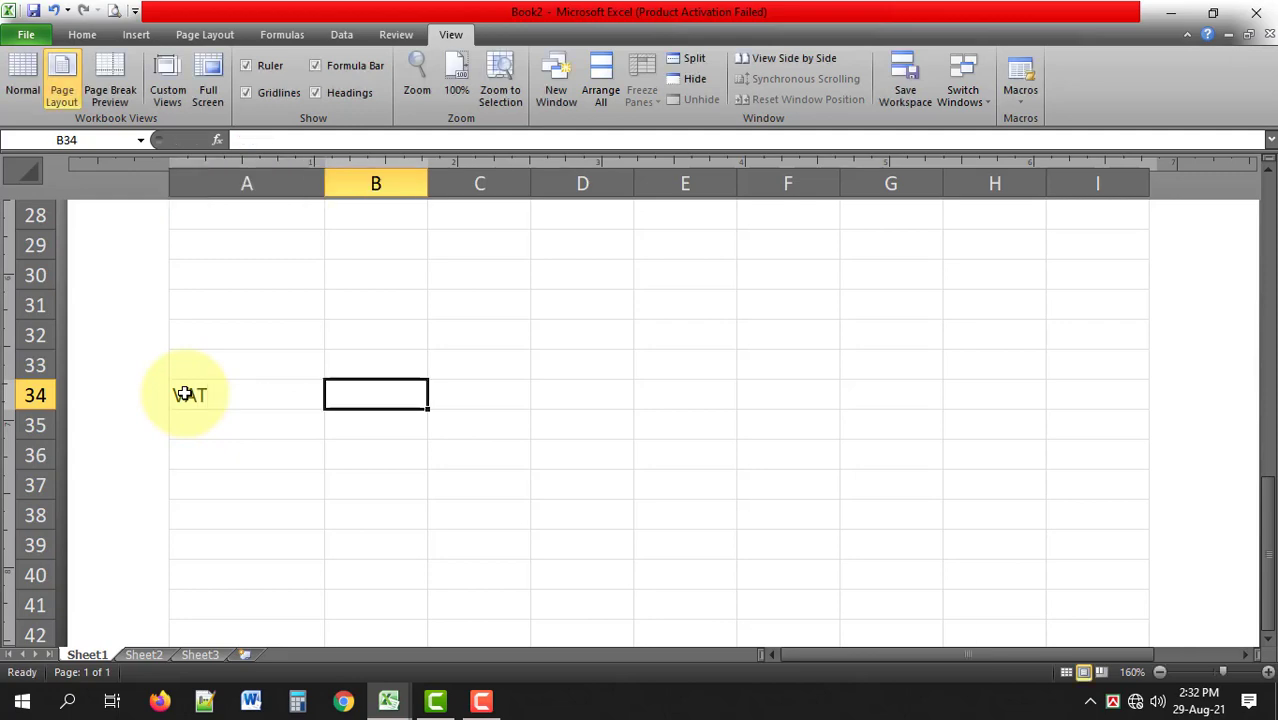
text(8)
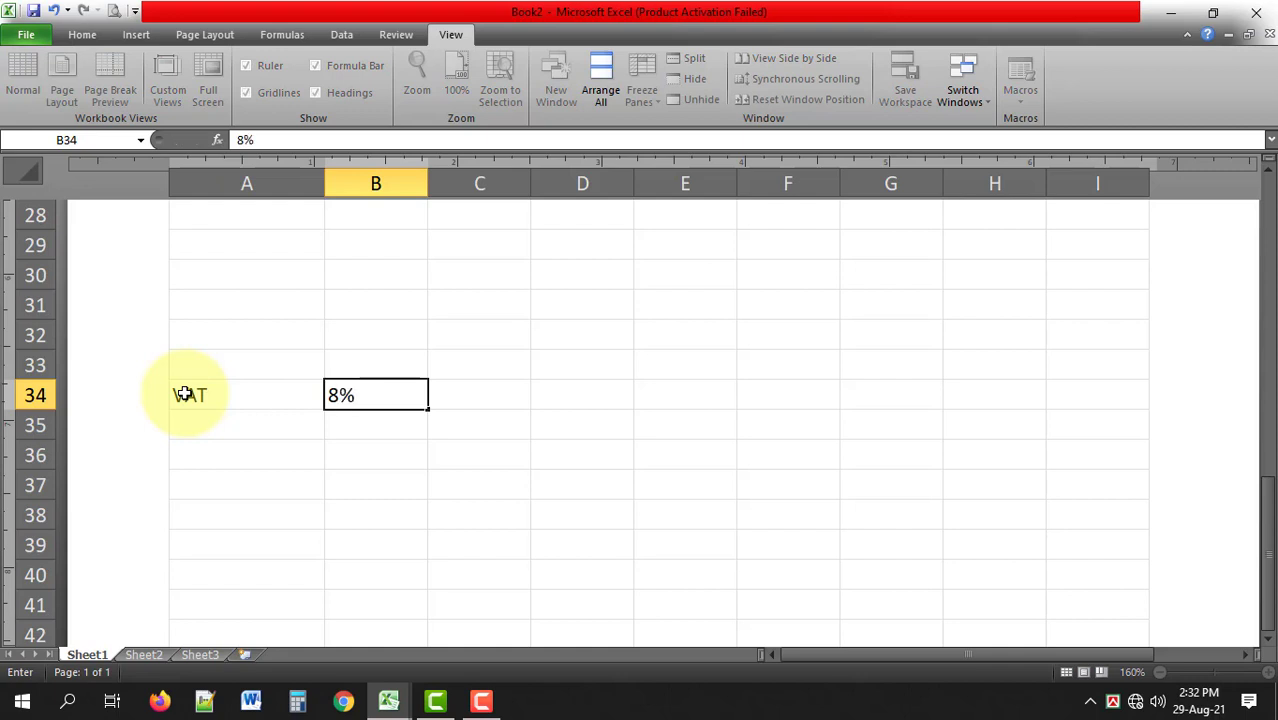
key(Tab)
Enter DISCOUNT in C34 with 5% in D34
text(DIS)
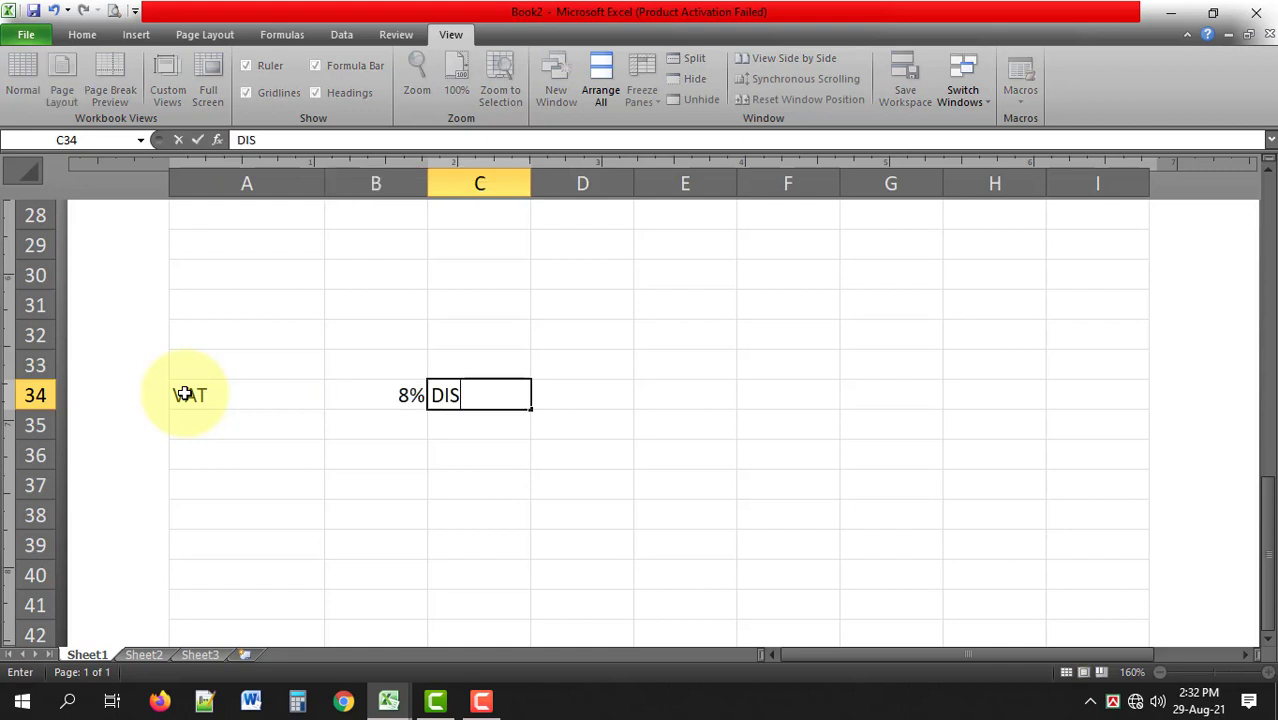
text(COUNT)
key(Tab)
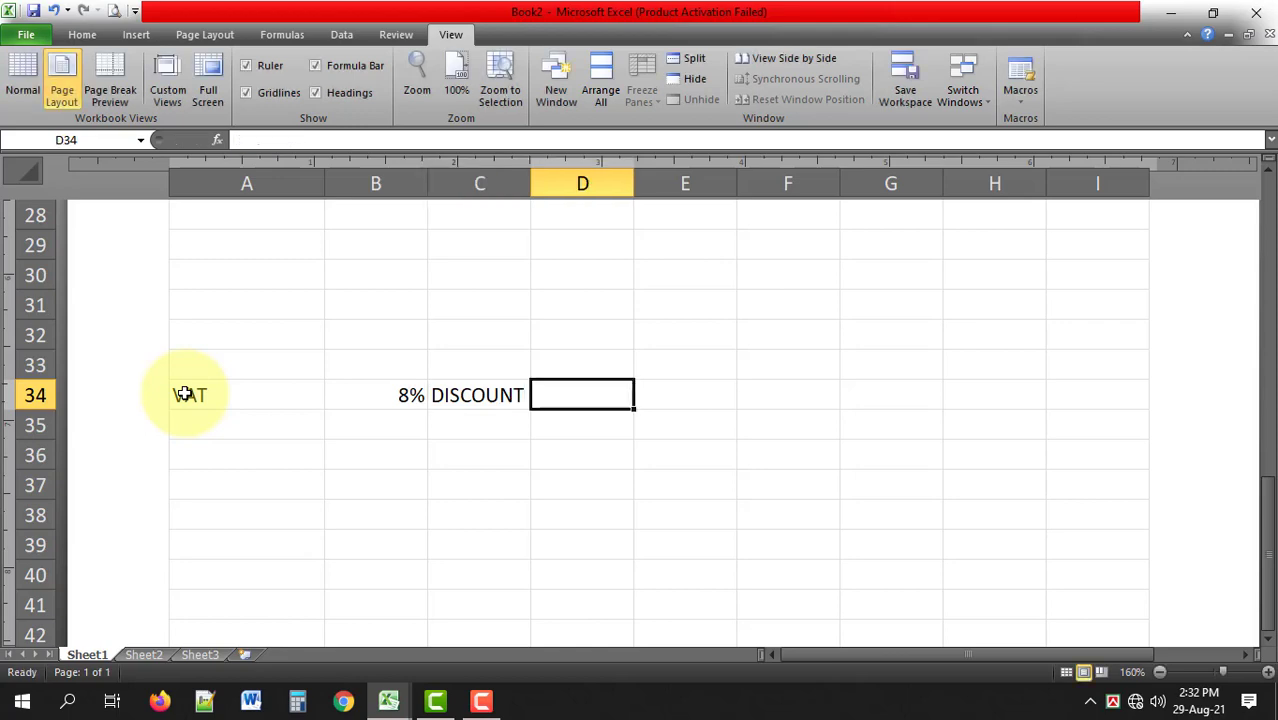
text(5)
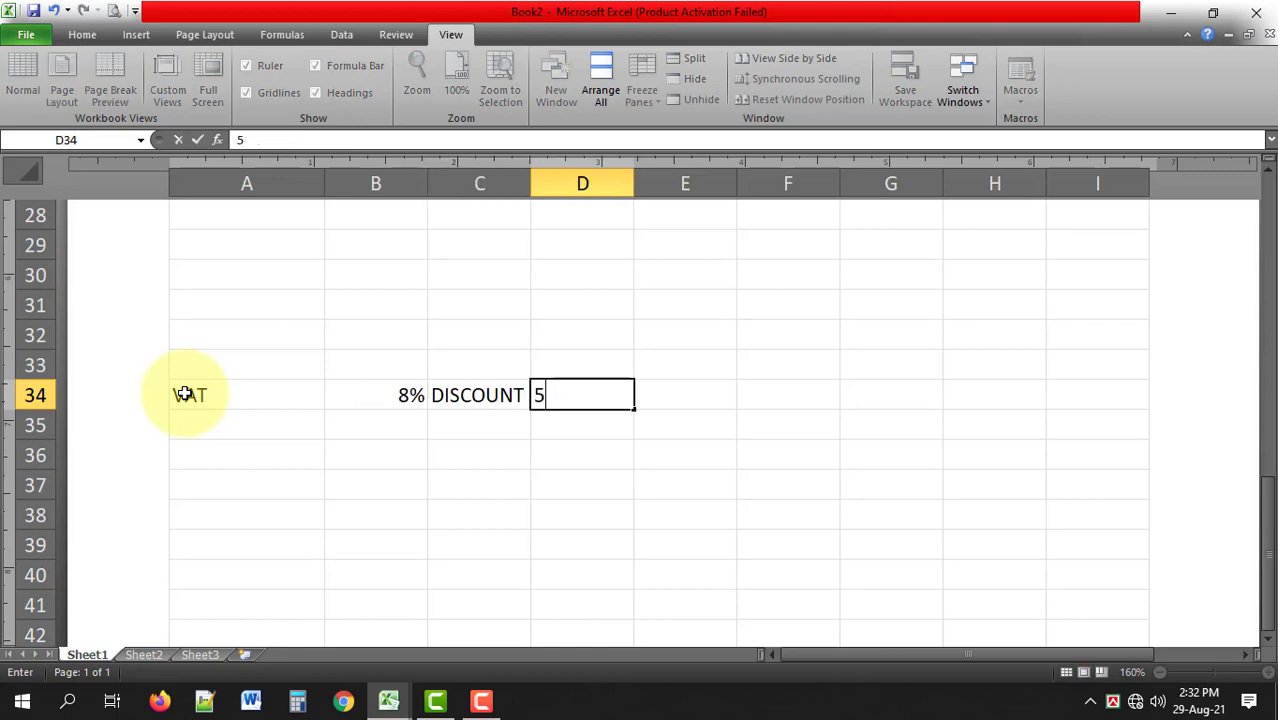
text(%)
key(Tab)
key(Tab)
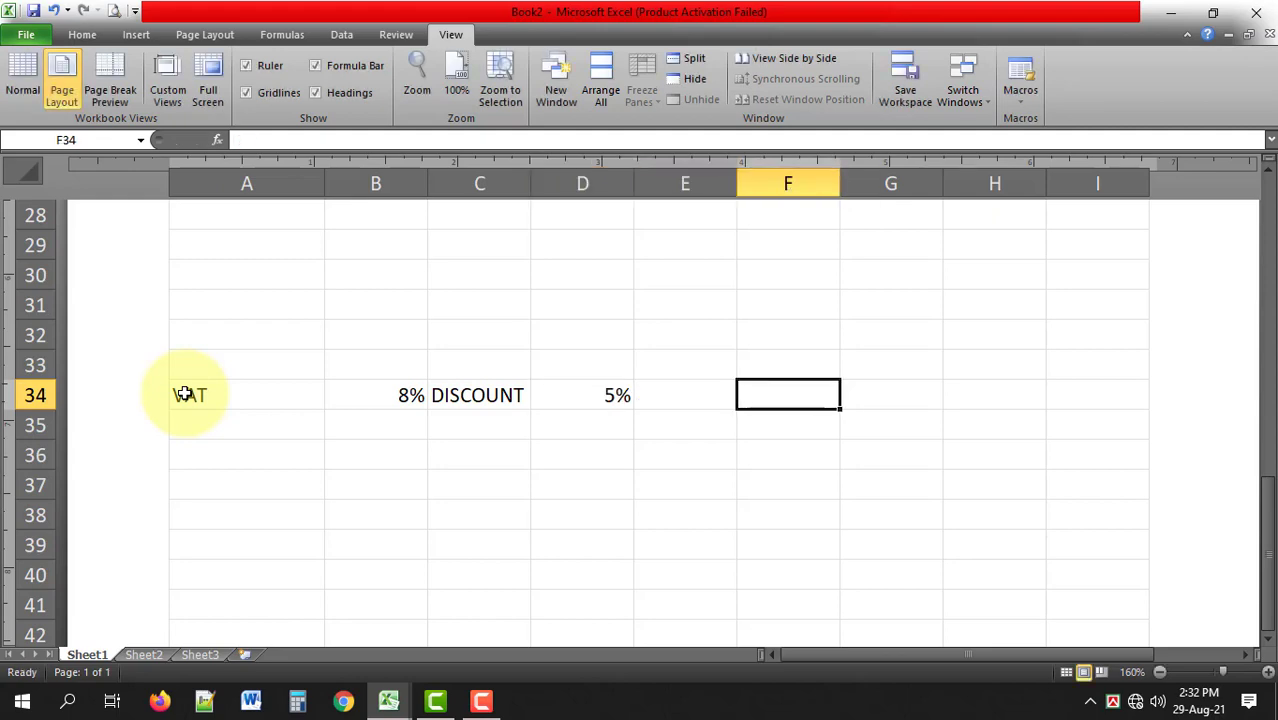
Type GROSS TO, VAT and TOTAL PAY into F34 to F36
text(GRO)
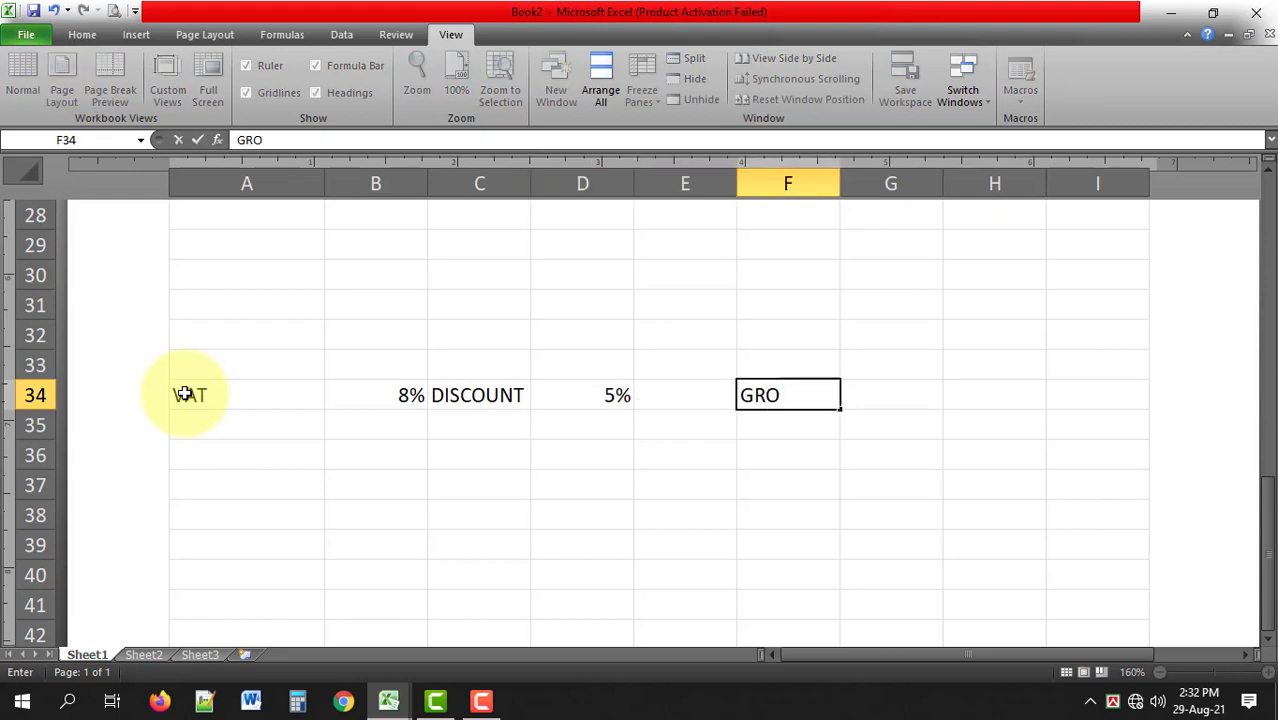
text(SS TO)
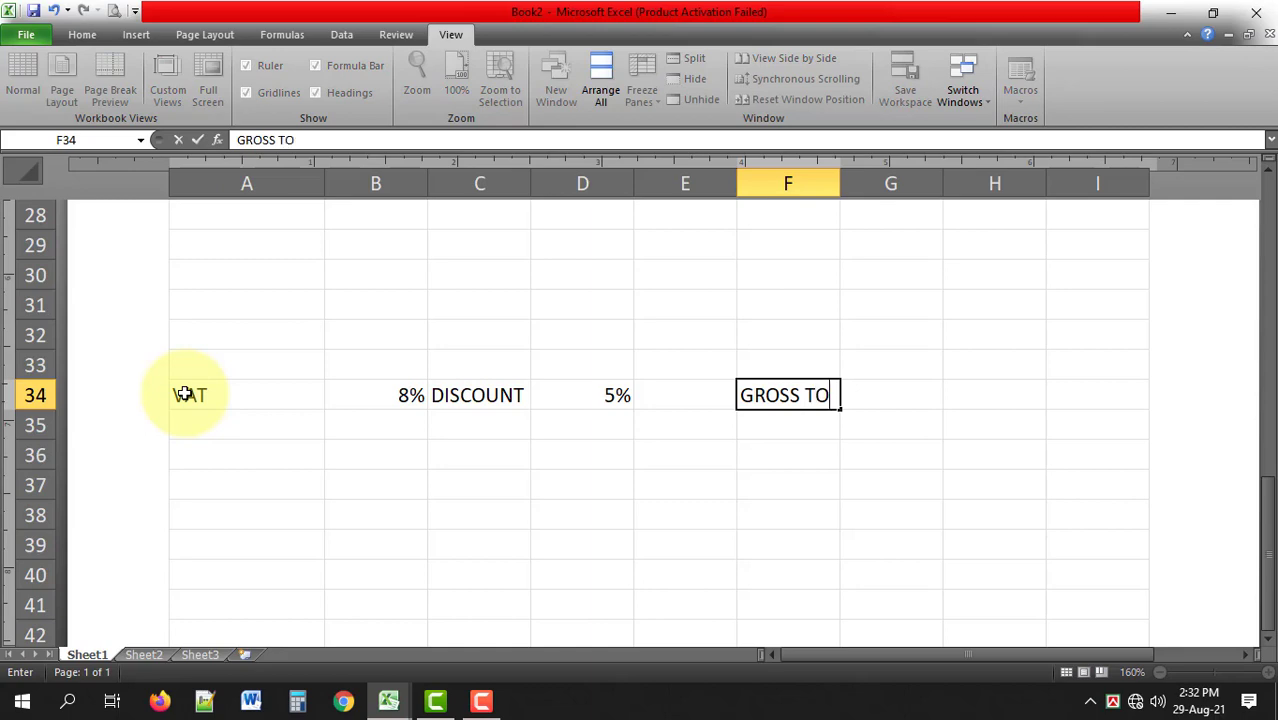
key(Return)
text(V)
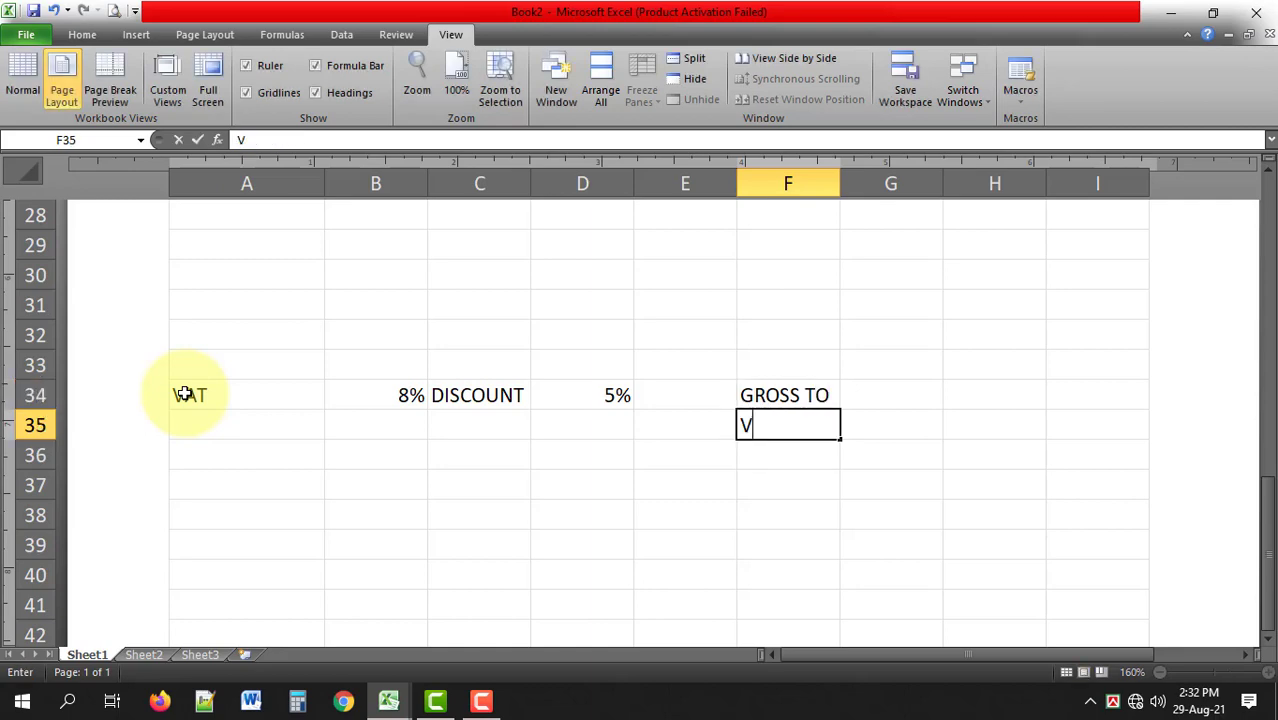
text(AT)
key(Return)
text(T)
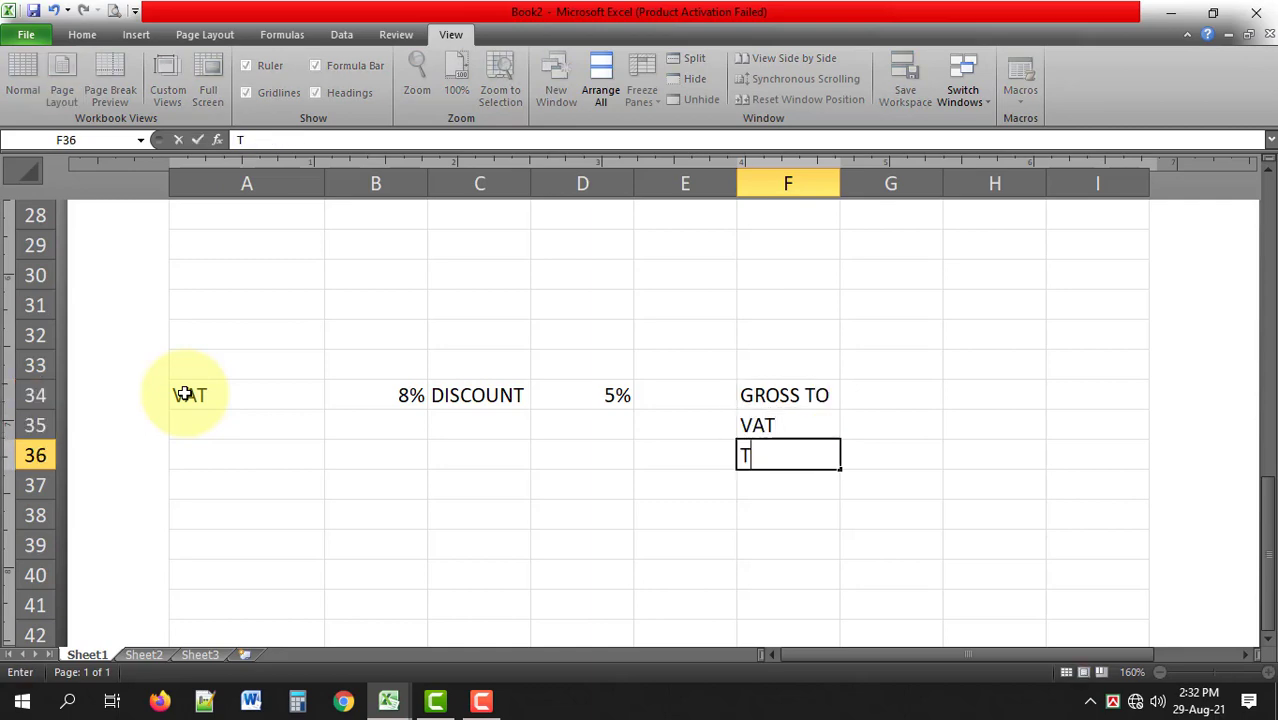
text(OTAL PAY)
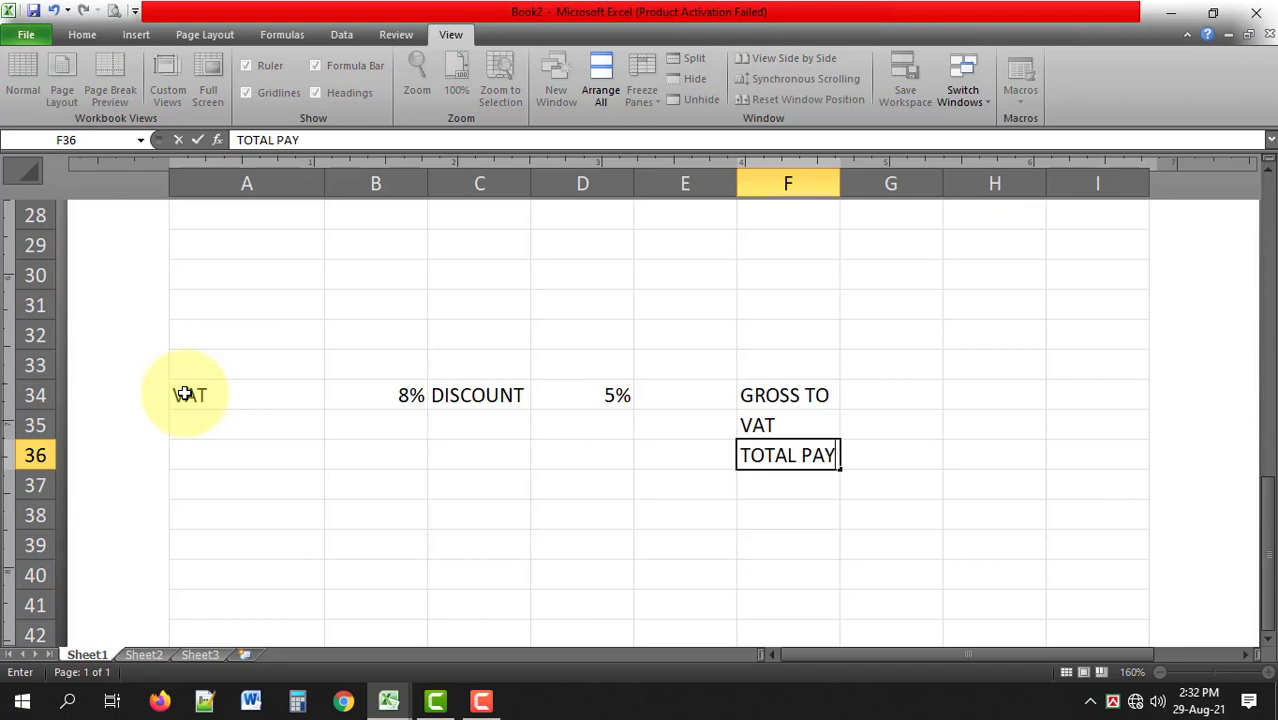
key(Return)
Add DISCOUNT, NET PAY, ADVANCED and DUE in F37 to F40
text(D)
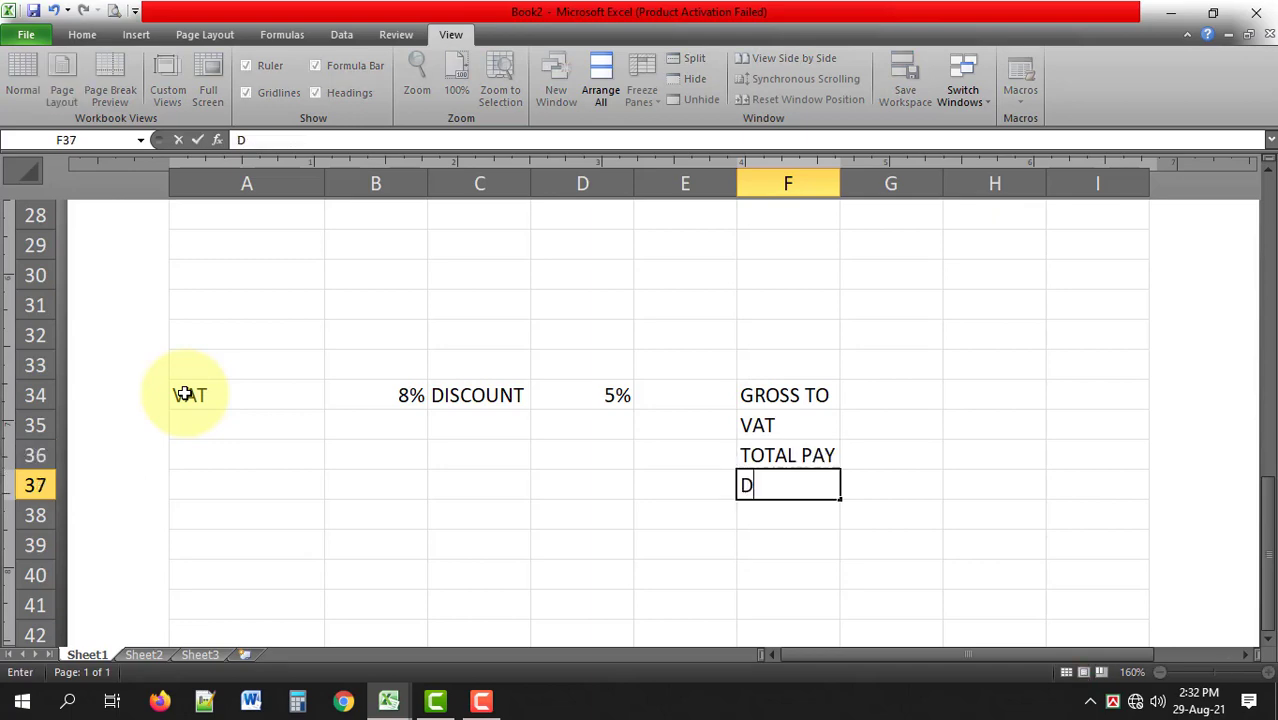
text(SO)
text(COUNT)
key(Return)
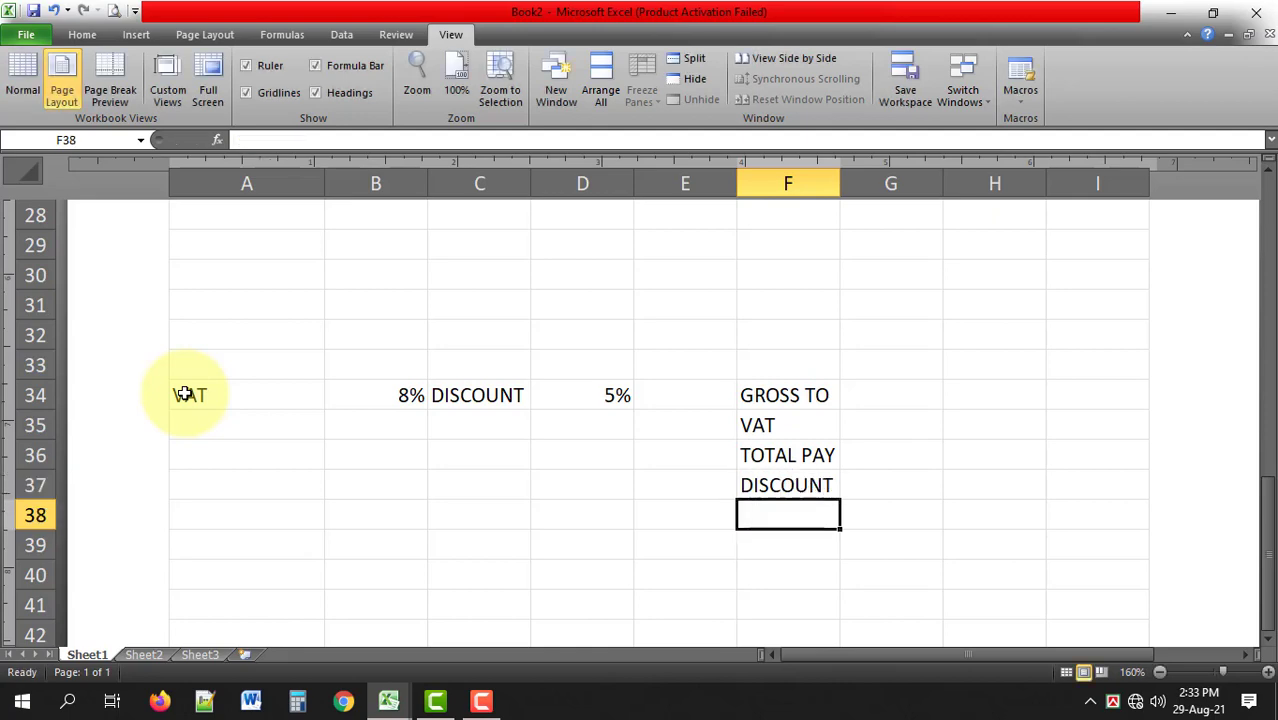
text(NET PAY)
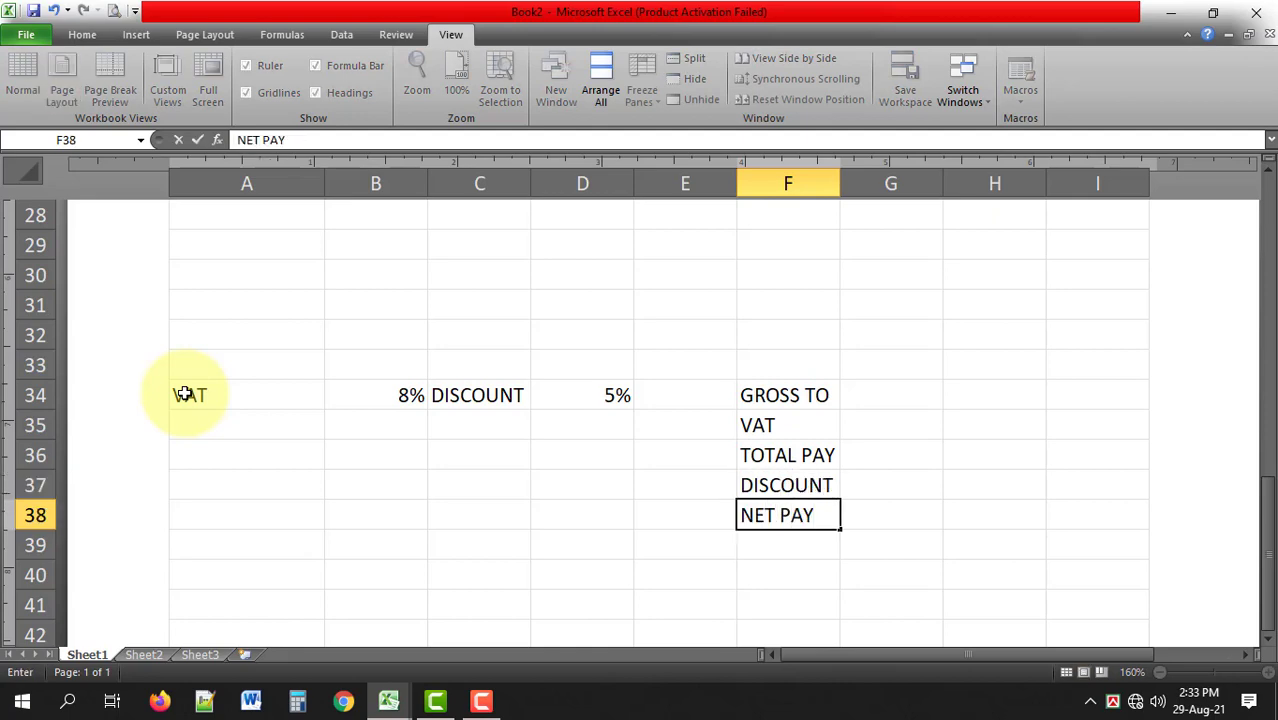
key(Return)
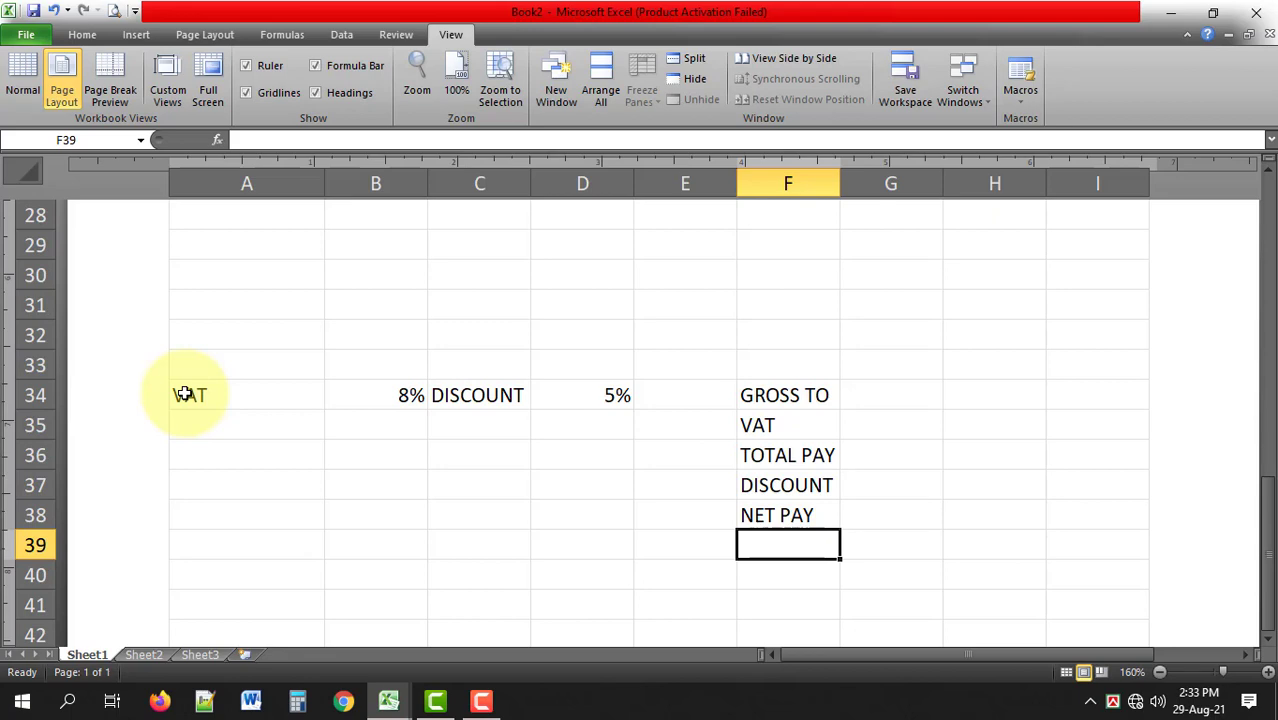
text(ADVAN)
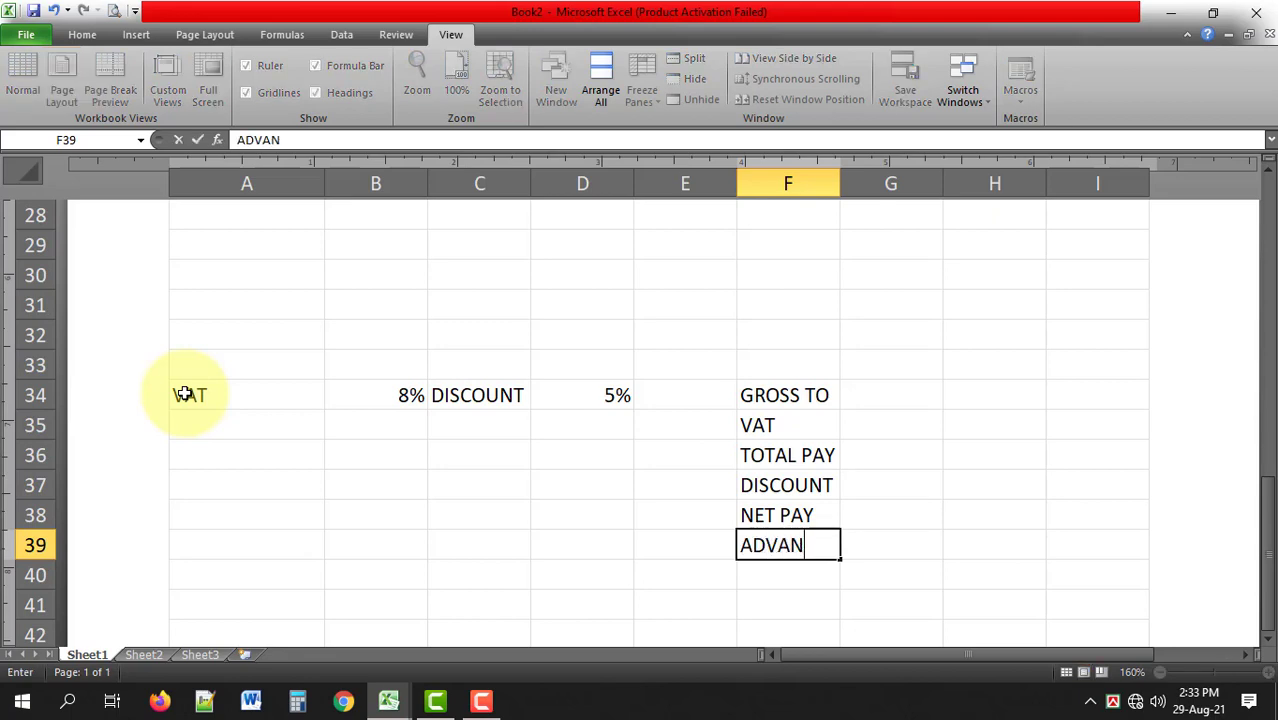
text(NCED)
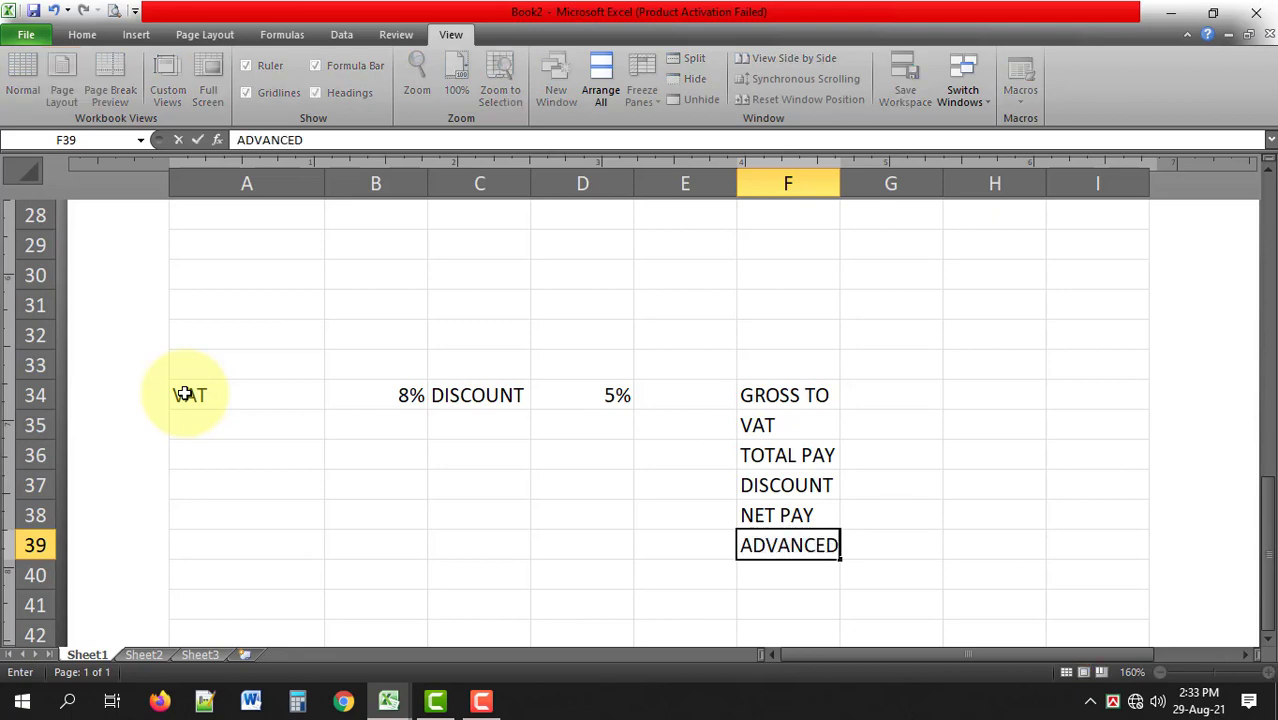
key(Return)
text(DUE)
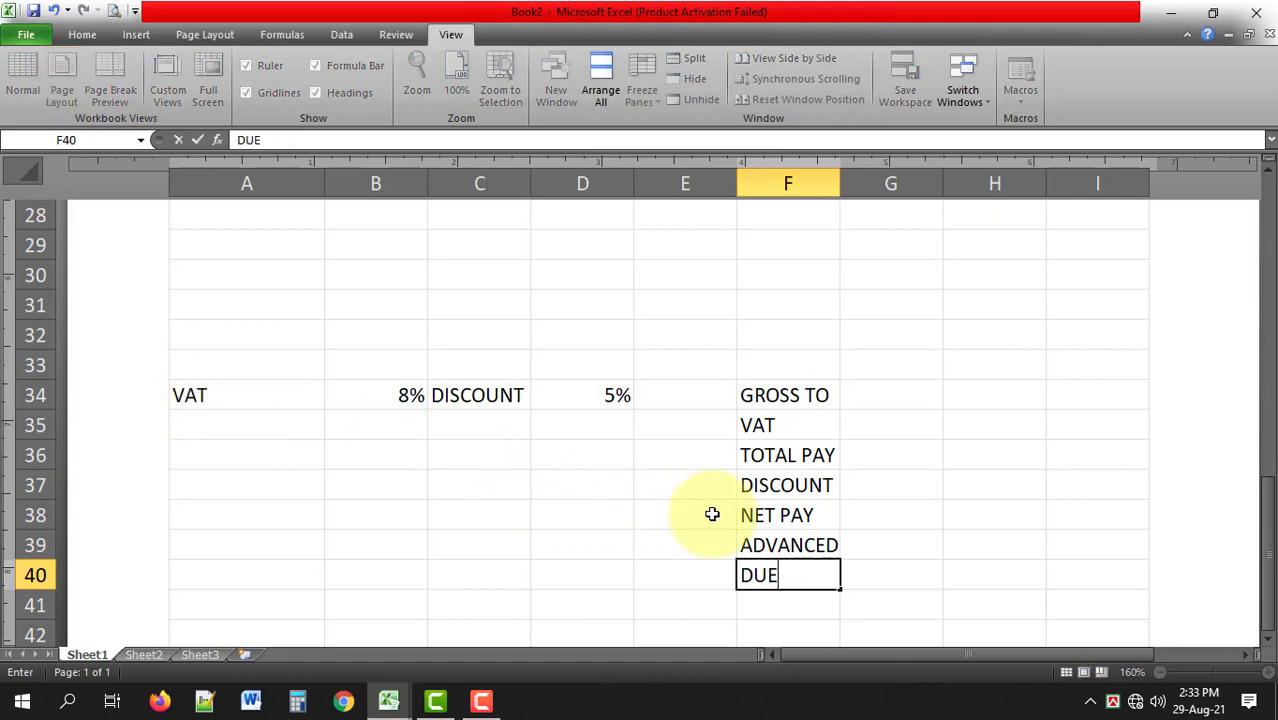
Enter RECEIVED BY in A47 and NOTE in A48
scroll(713, 513, down, 1)
scroll(710, 513, down, 2)
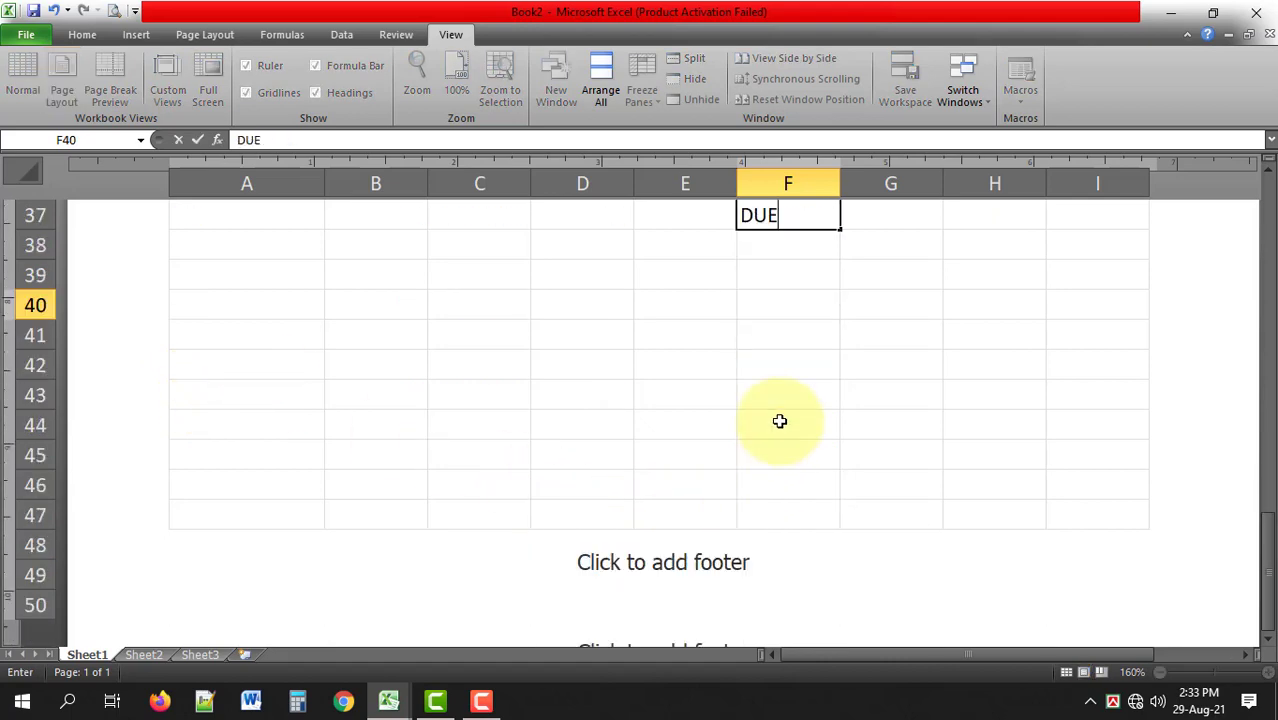
scroll(779, 419, down, 3)
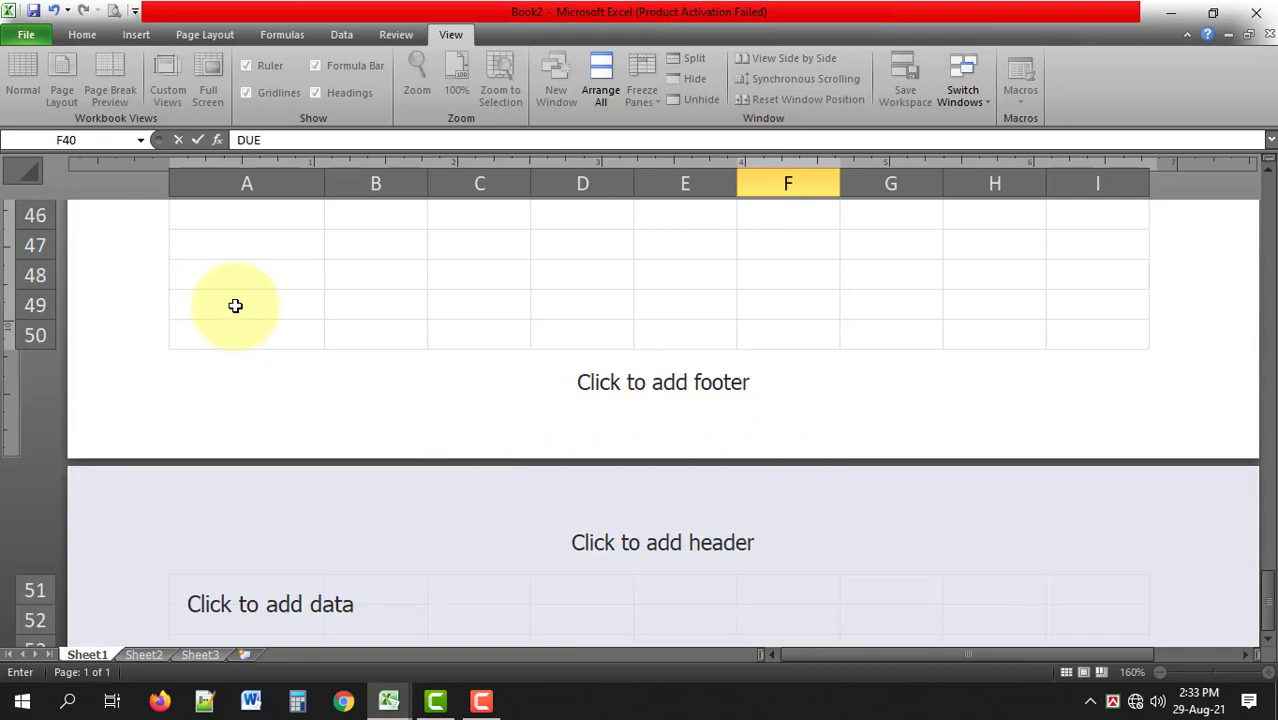
click(33, 245)
click(209, 250)
text(RECE)
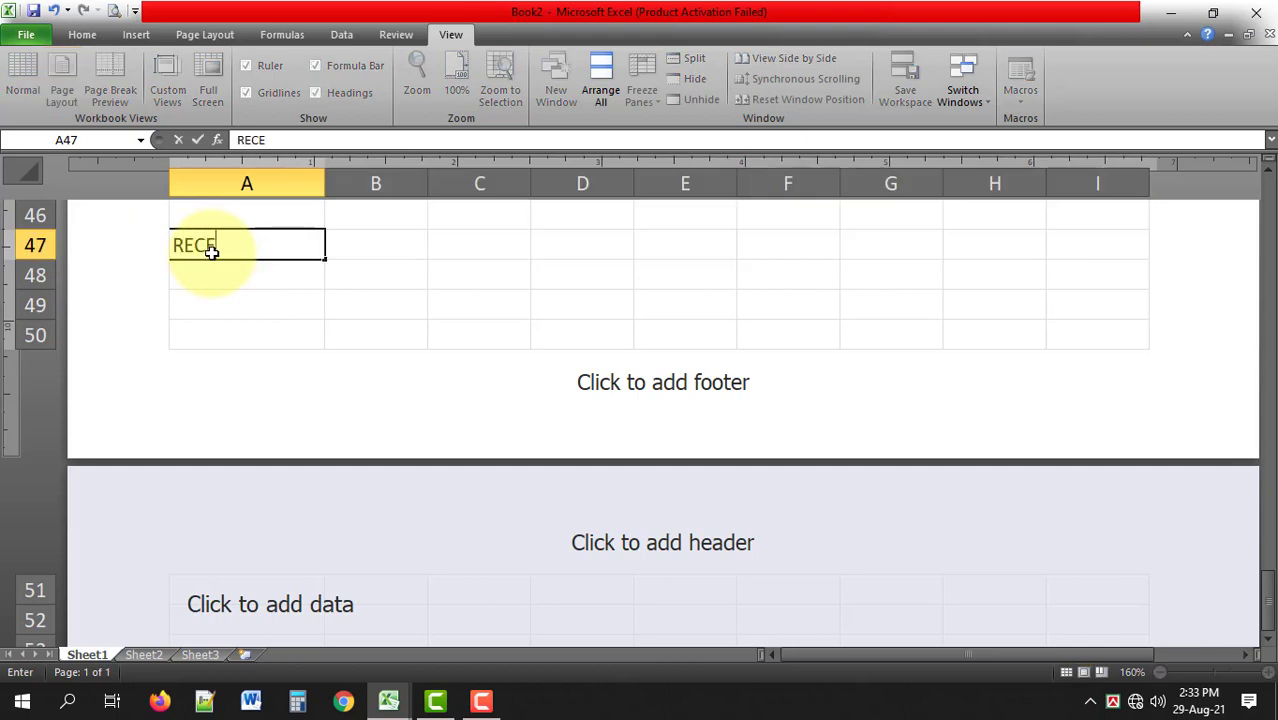
text(IVED)
text( BY)
key(Return)
text(N)
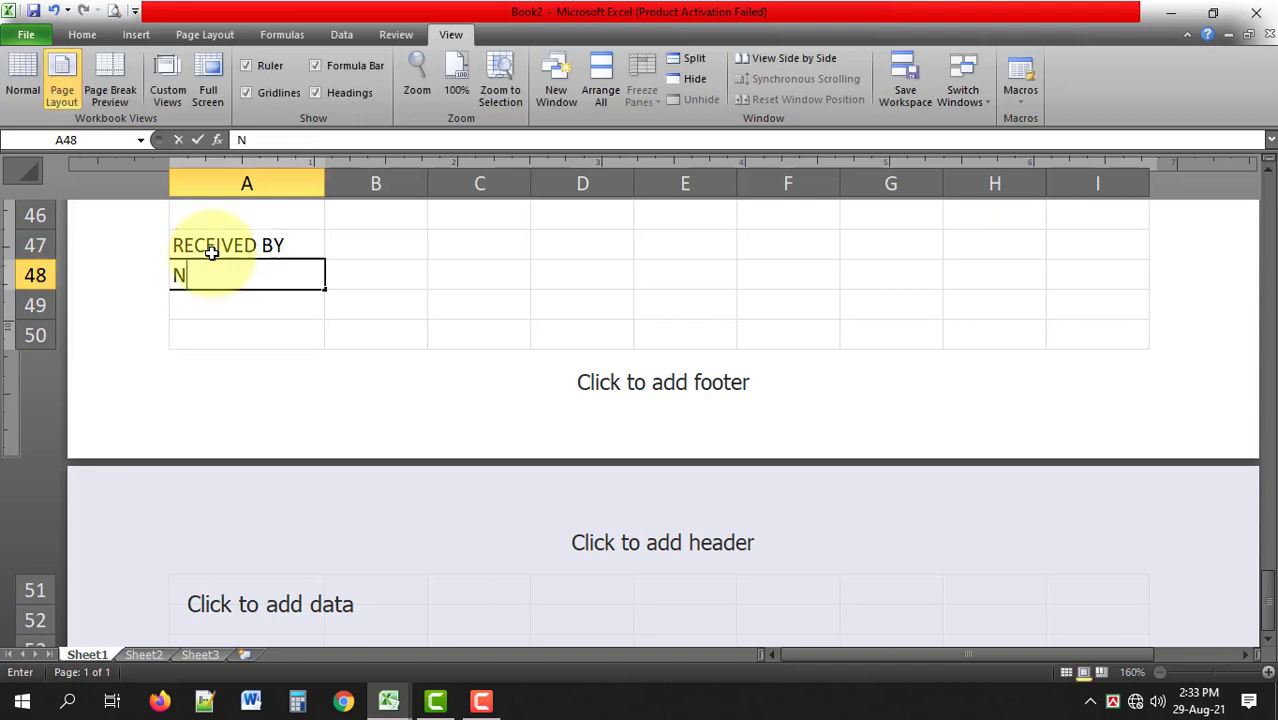
text(OTE)
key(Return)
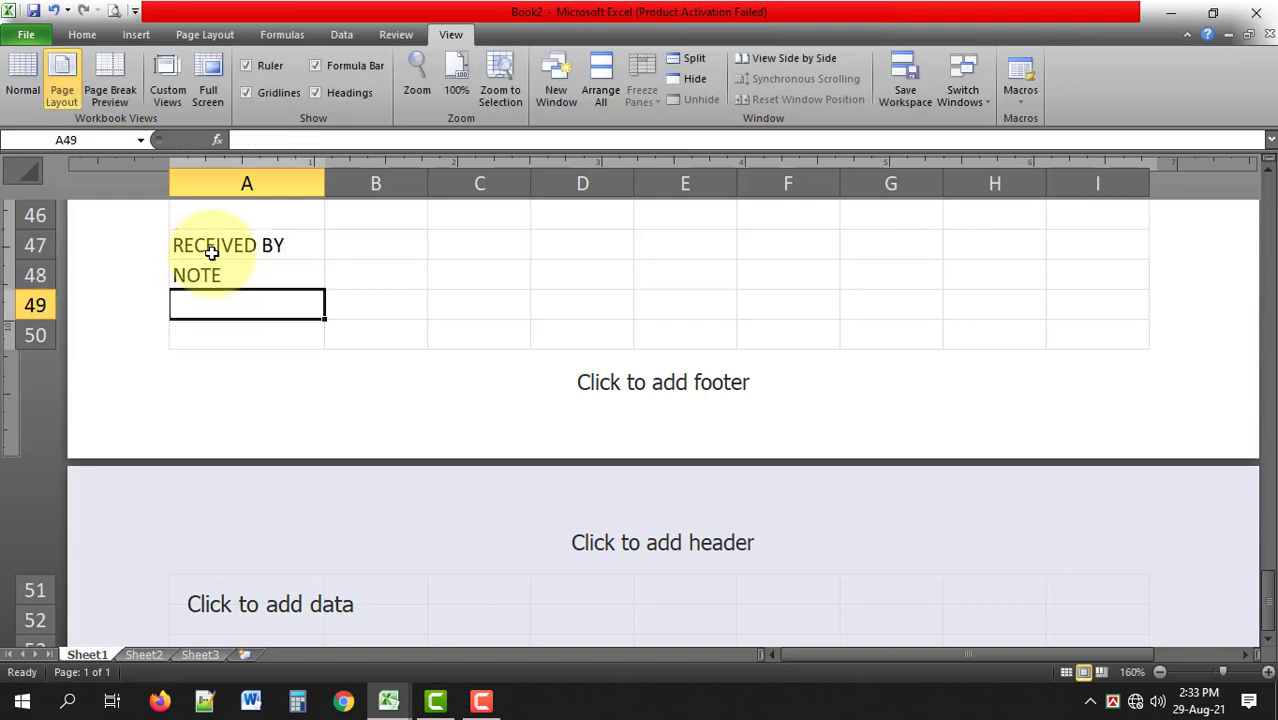
Add the invoice query line, the NAME, PHONE, EMAIL contact line, and SIGNATURE in H50
text(IF YOU HAVE ANY QUERY ABOUT THIS INVOICE PLEASE CONTACT US AT)
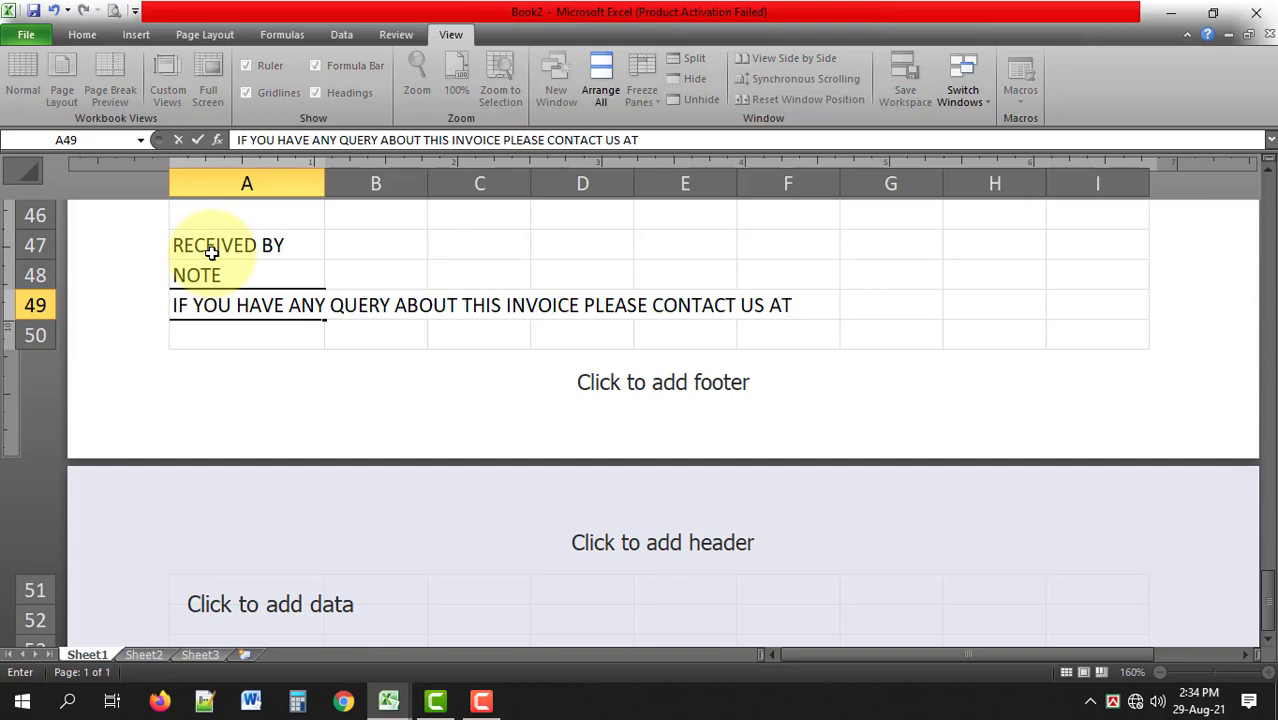
key(Return)
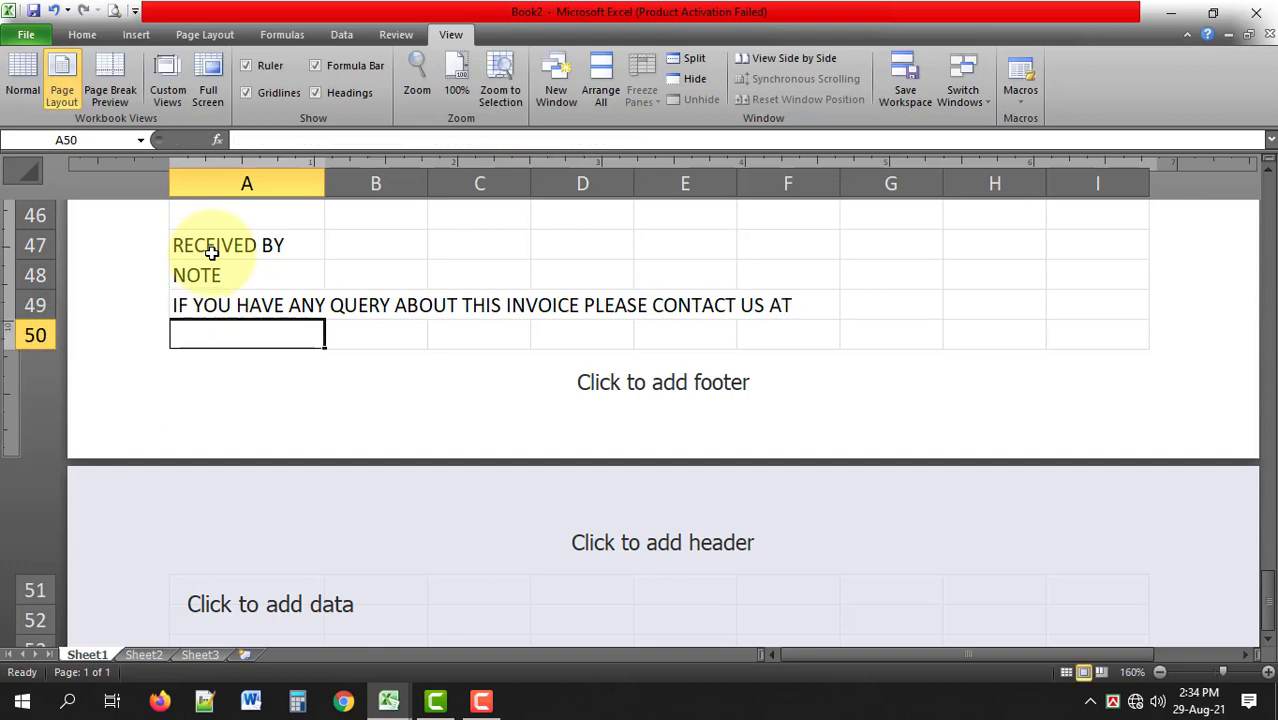
text(NAME, )
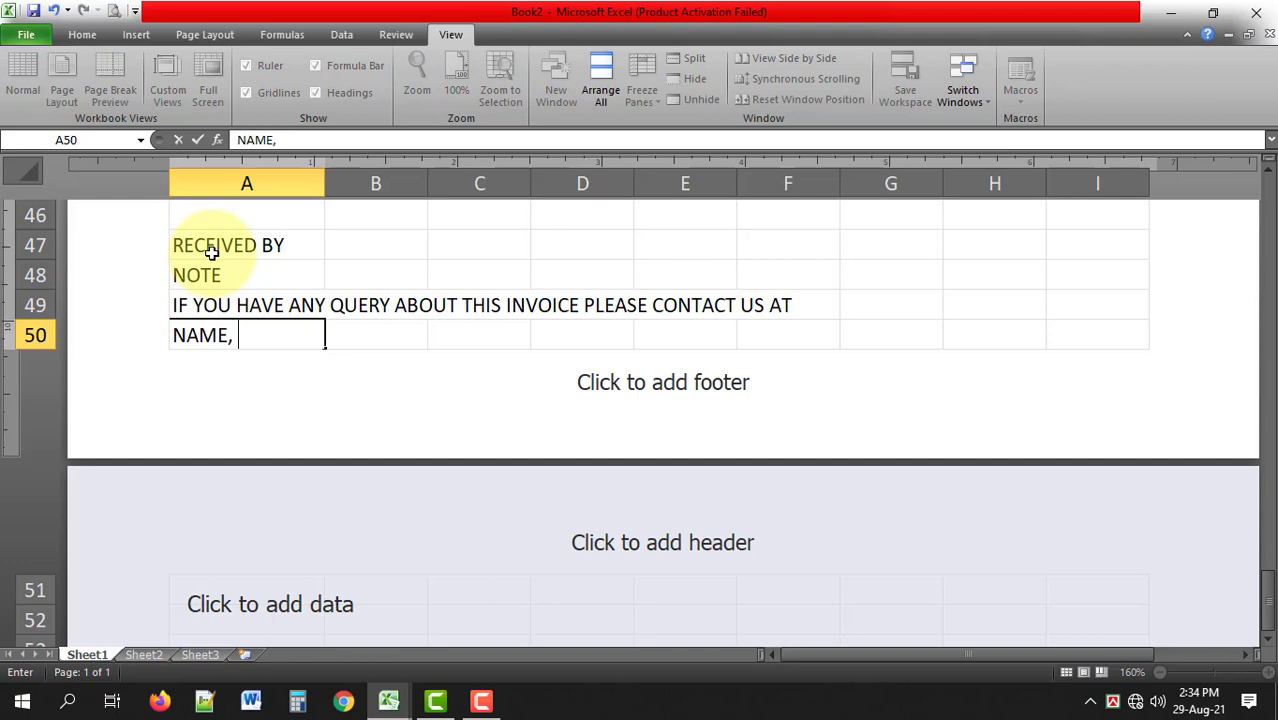
text(PHONE, )
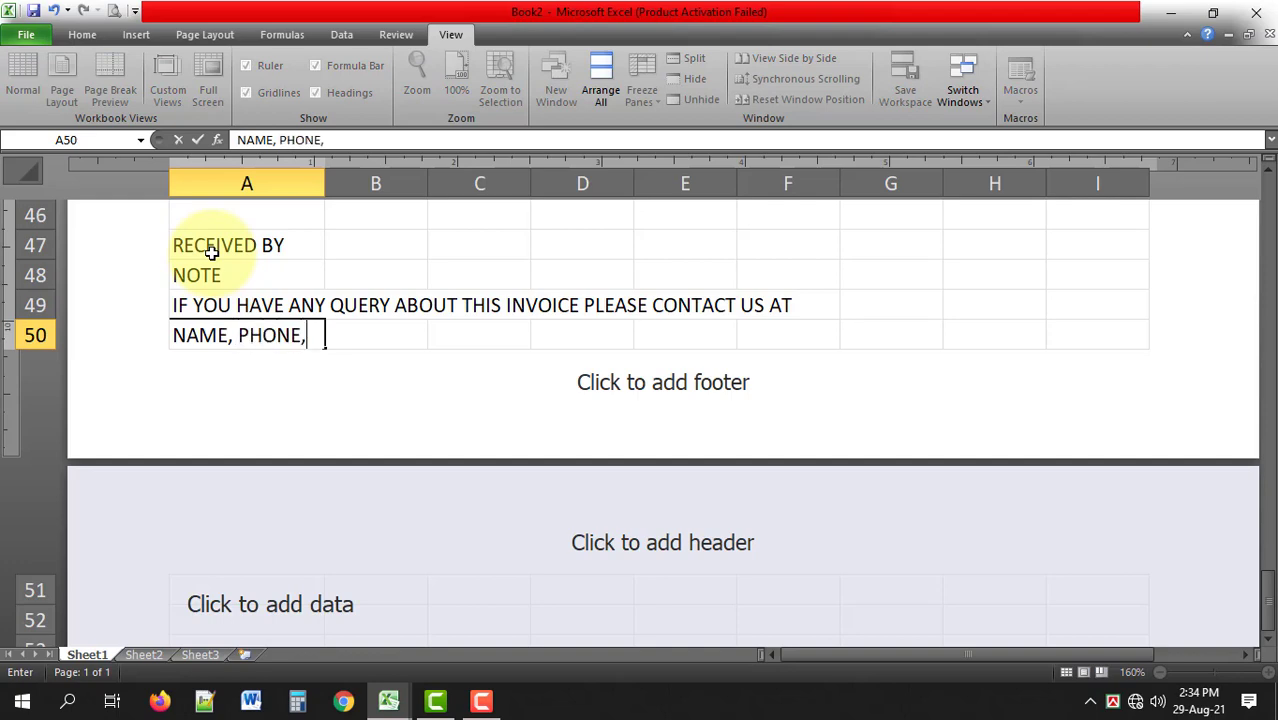
text(EMAL)
key(BackSpace)
key(BackSpace)
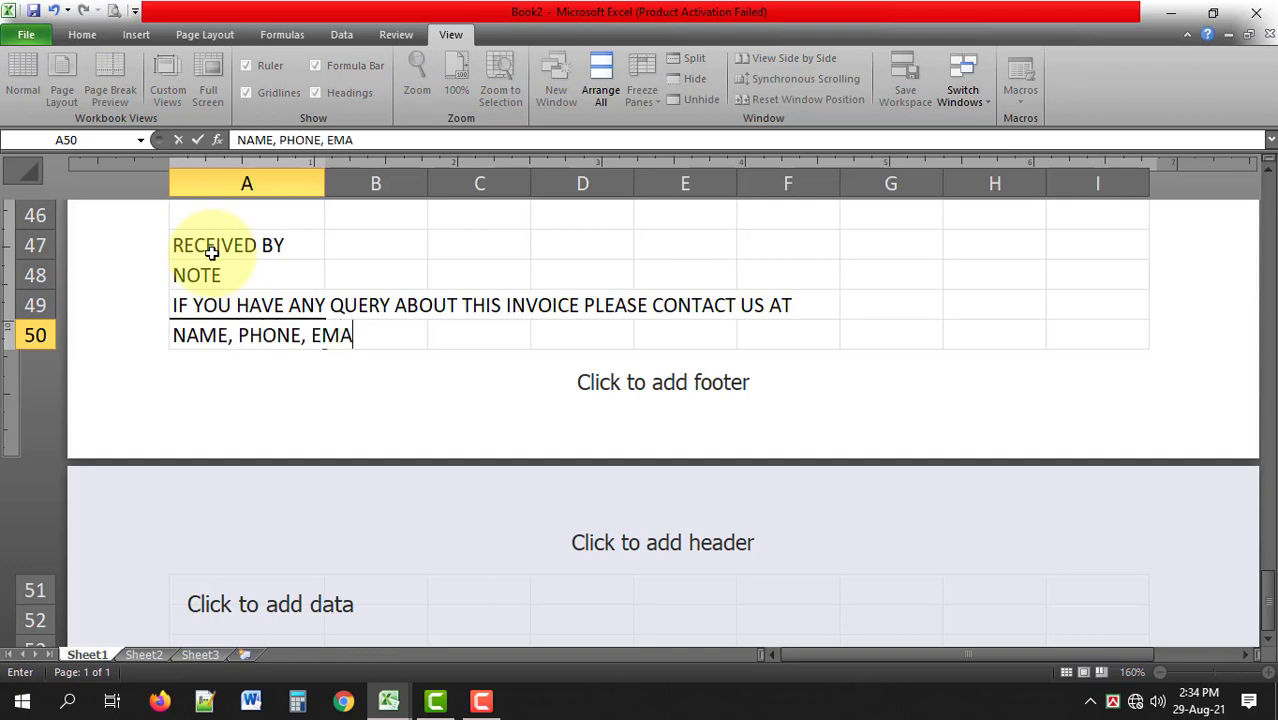
key(Right)
key(Right)
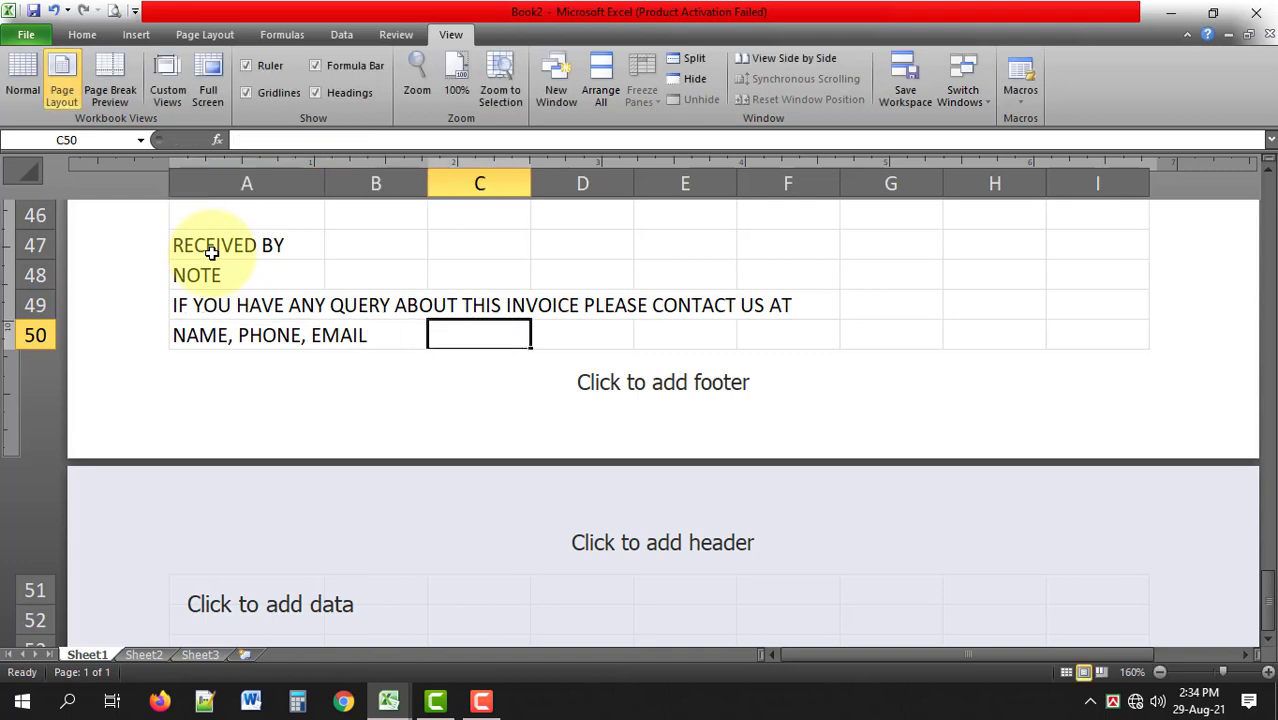
key(Right)
key(Right)
key(Right)
key(Right)
key(Right)
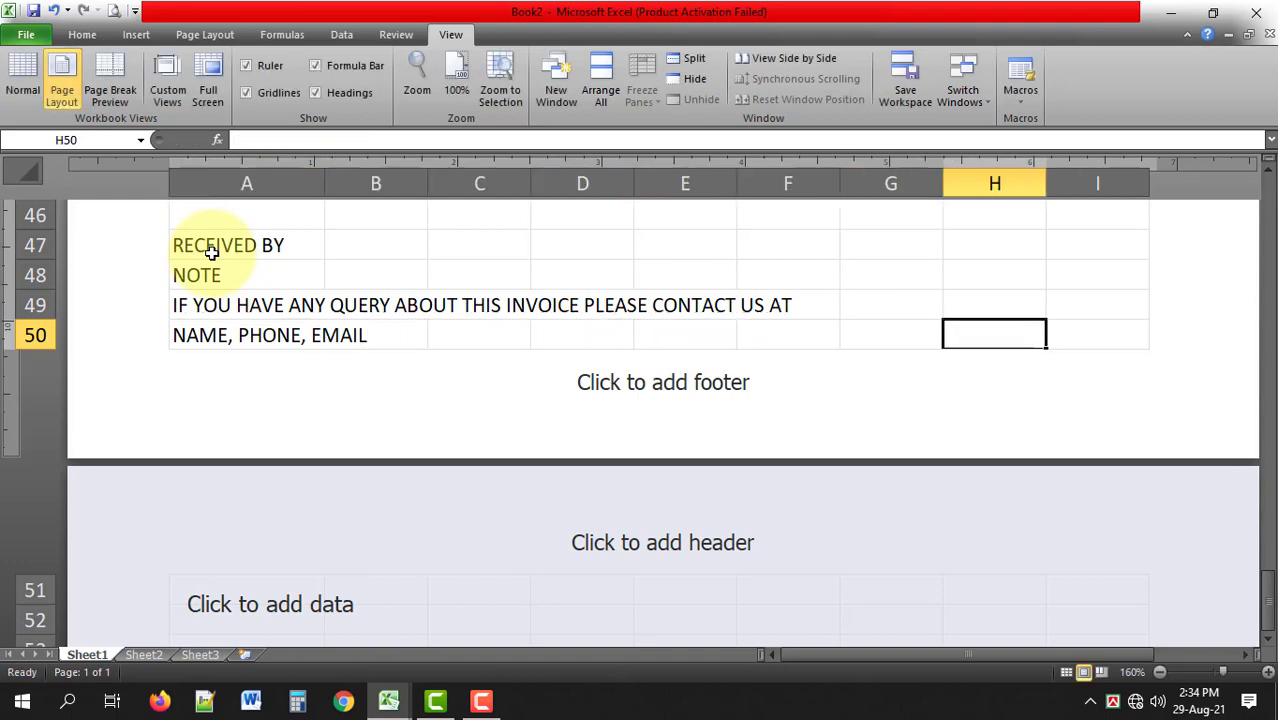
text(SI)
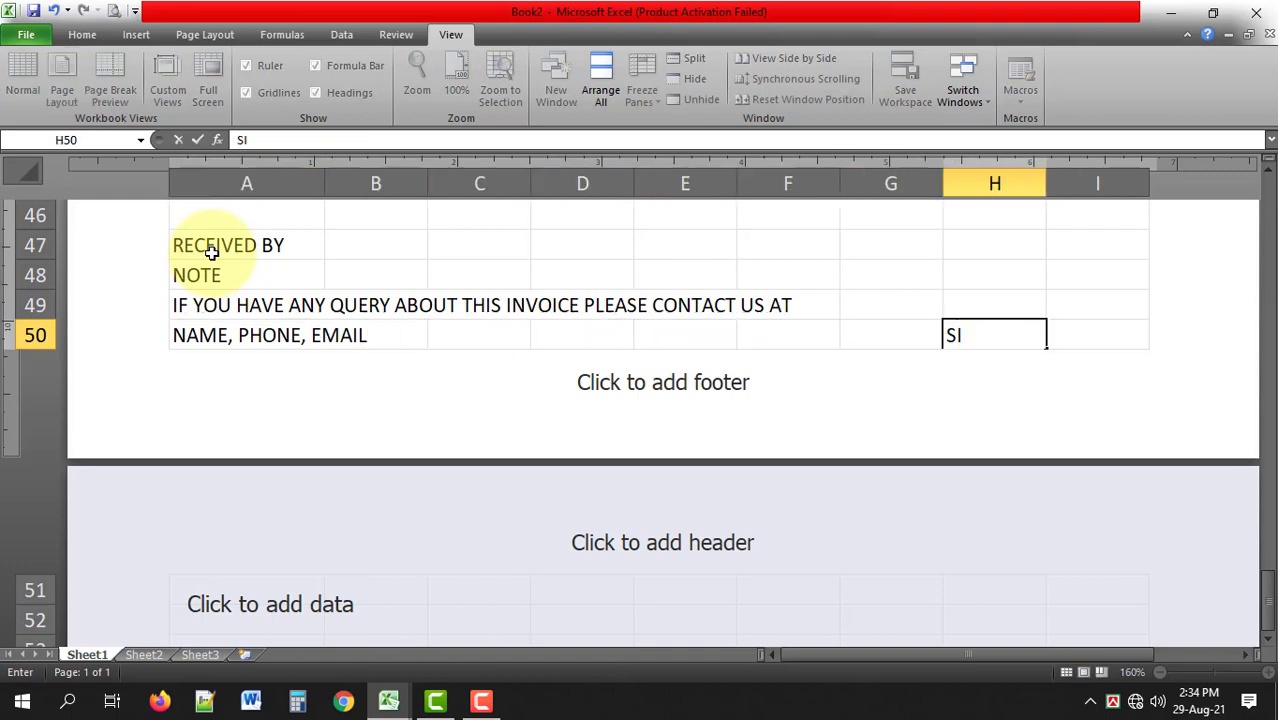
text(GNATURE)
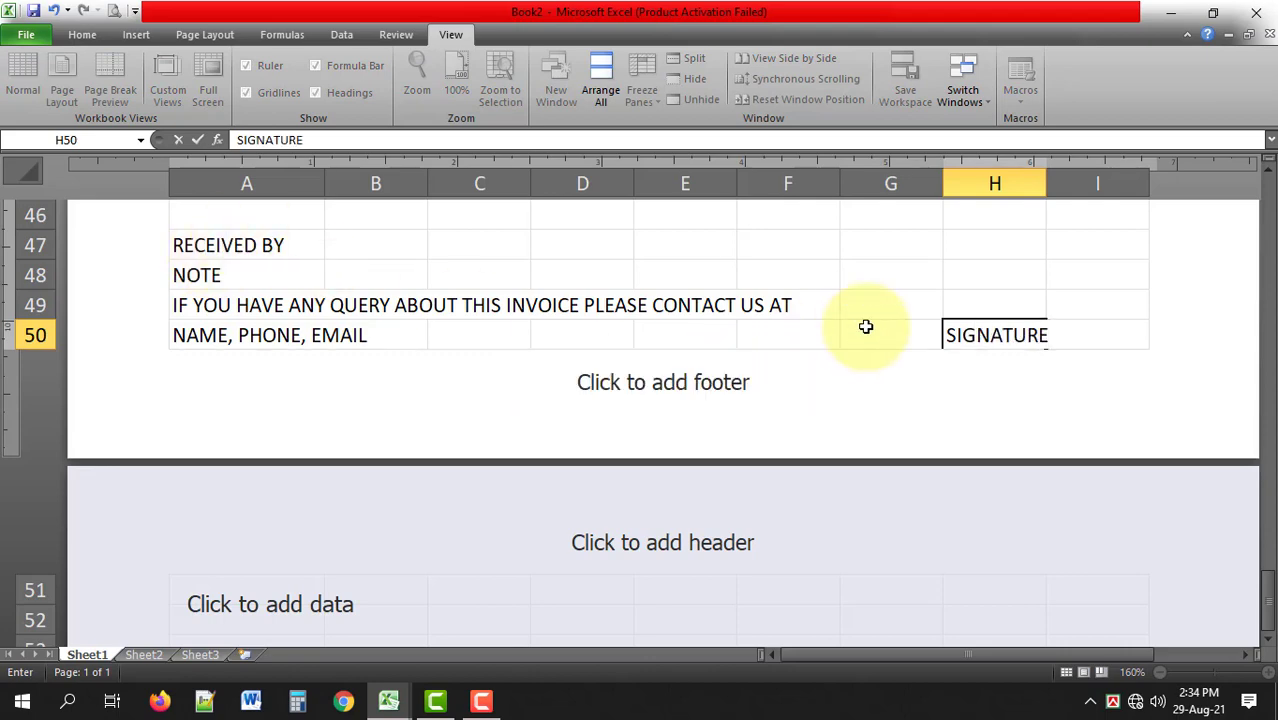
scroll(881, 323, up, 2)
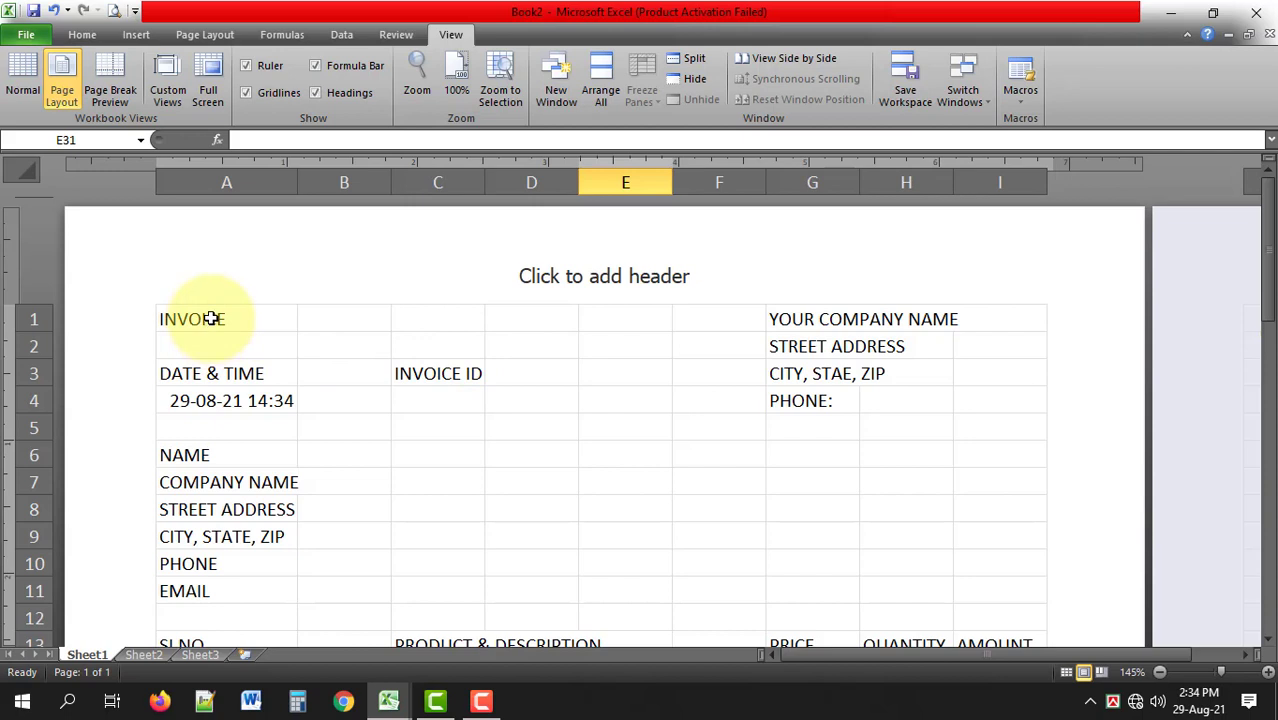
Merge A1:B2 for the INVOICE title, centre it vertically, and make it size 16 blue
drag(208, 320, 324, 338)
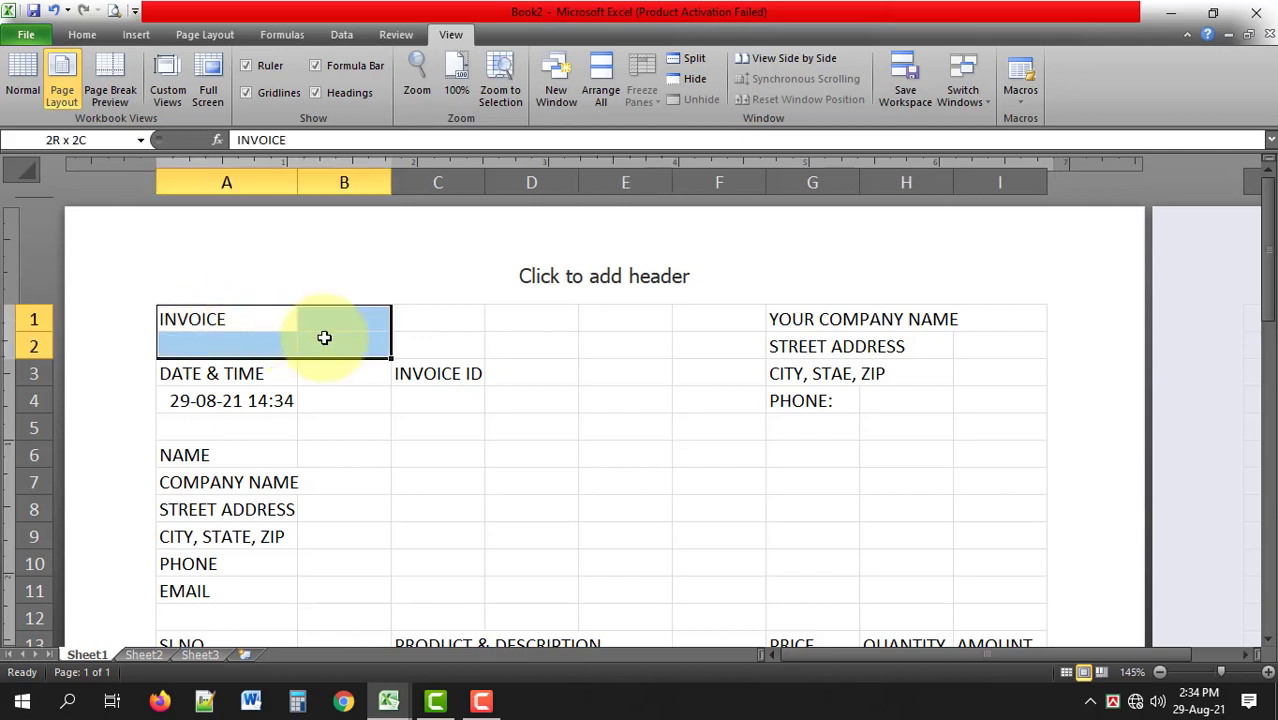
click(83, 37)
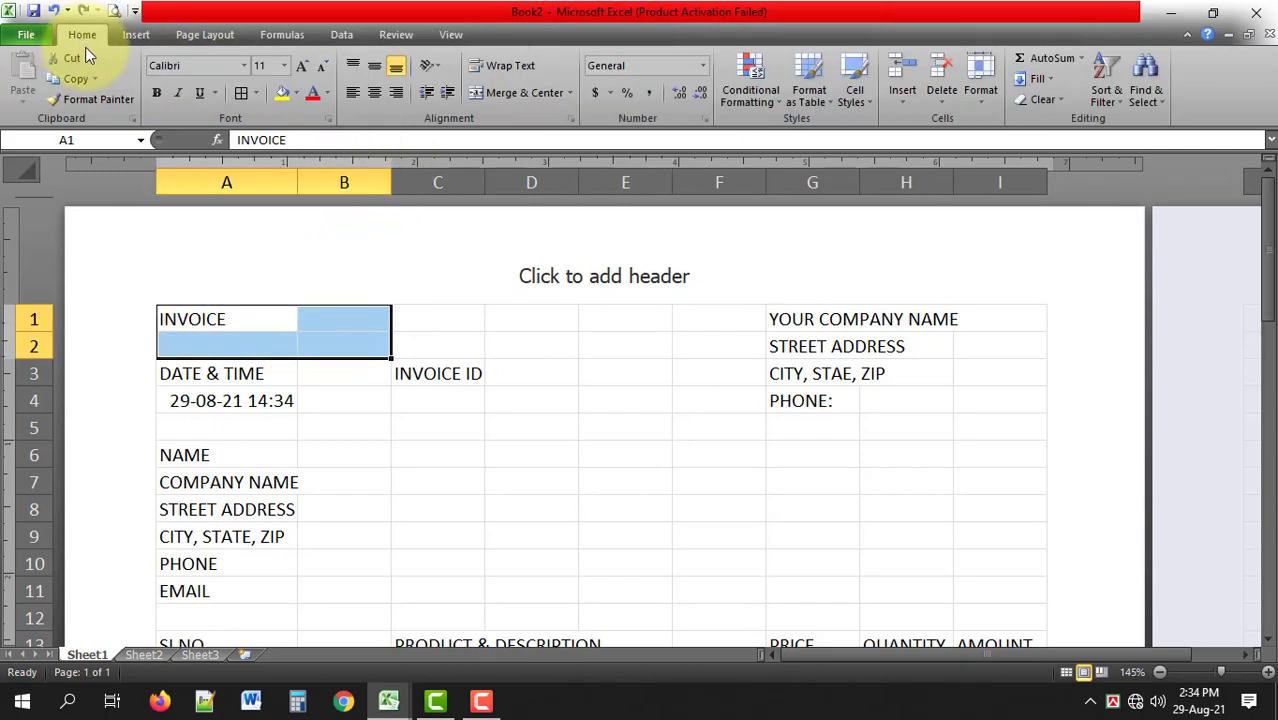
click(513, 93)
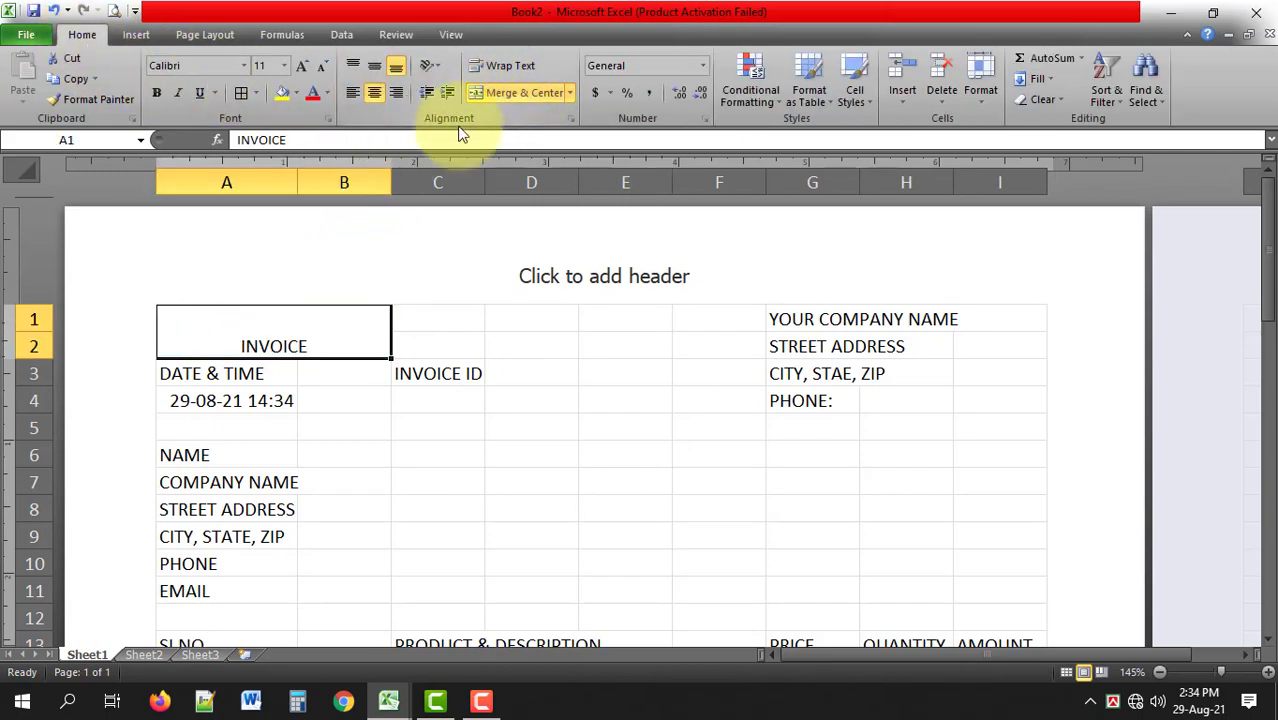
click(355, 64)
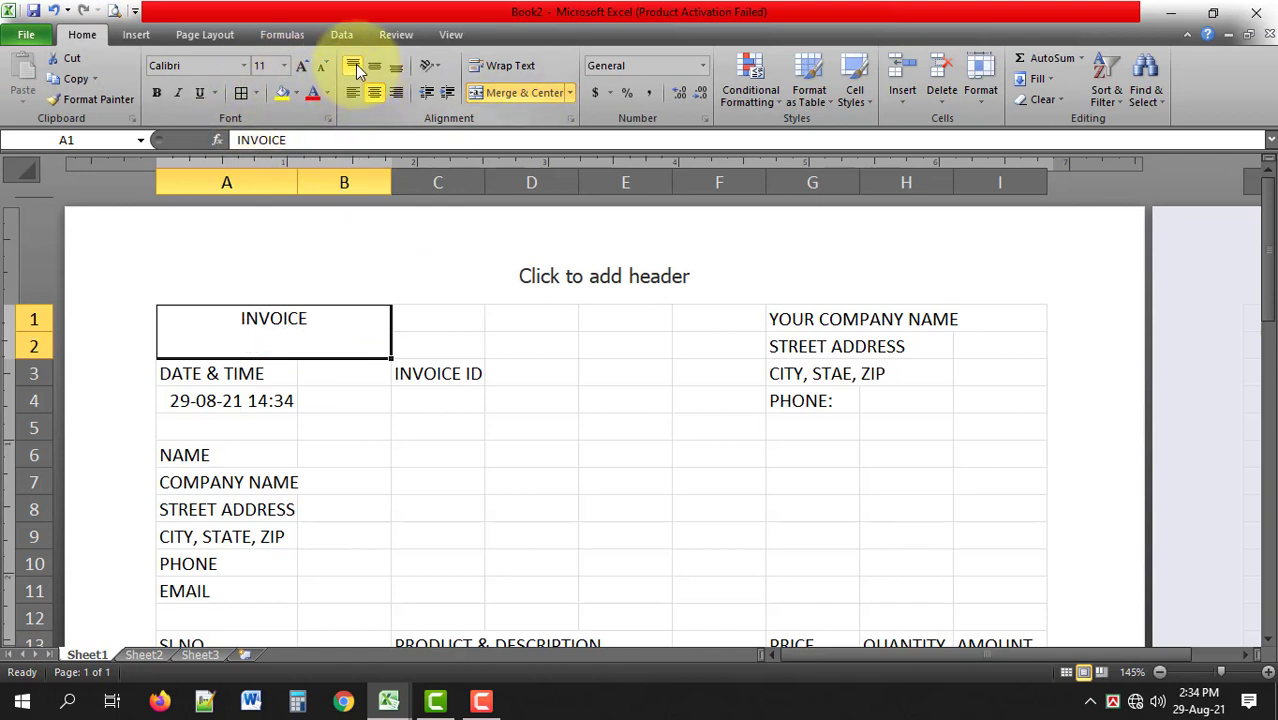
click(374, 66)
text(16)
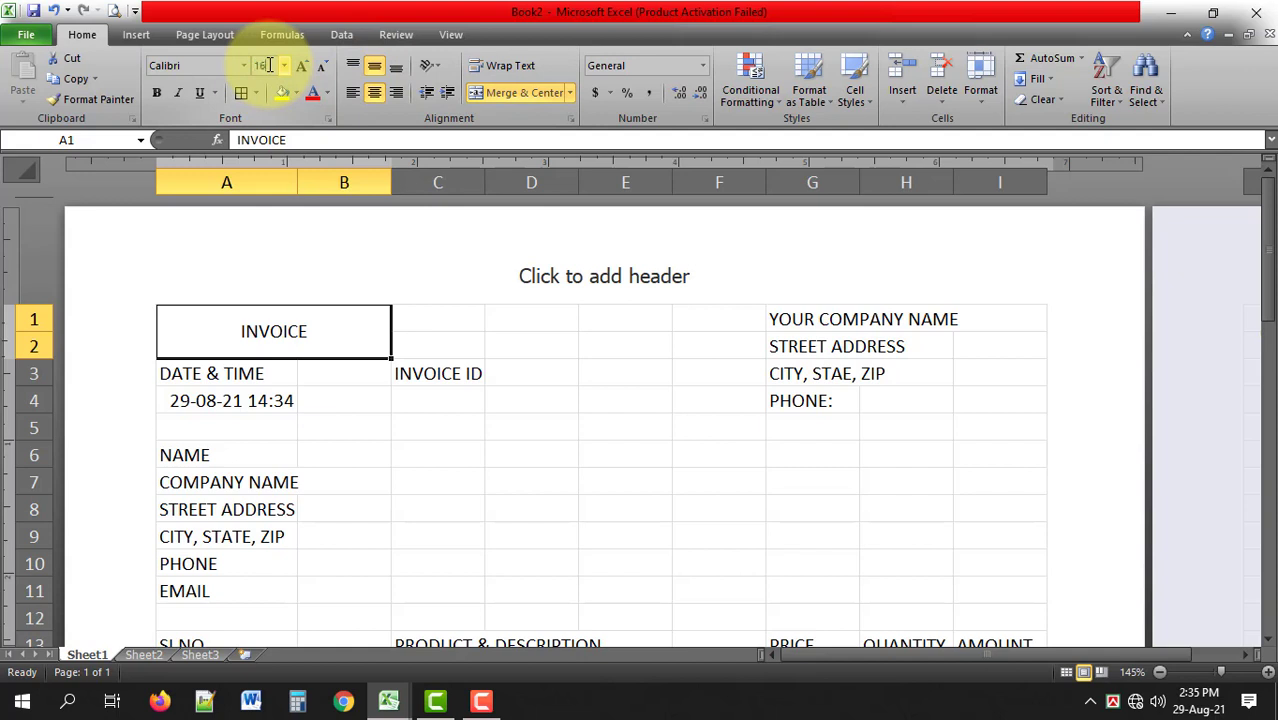
key(Return)
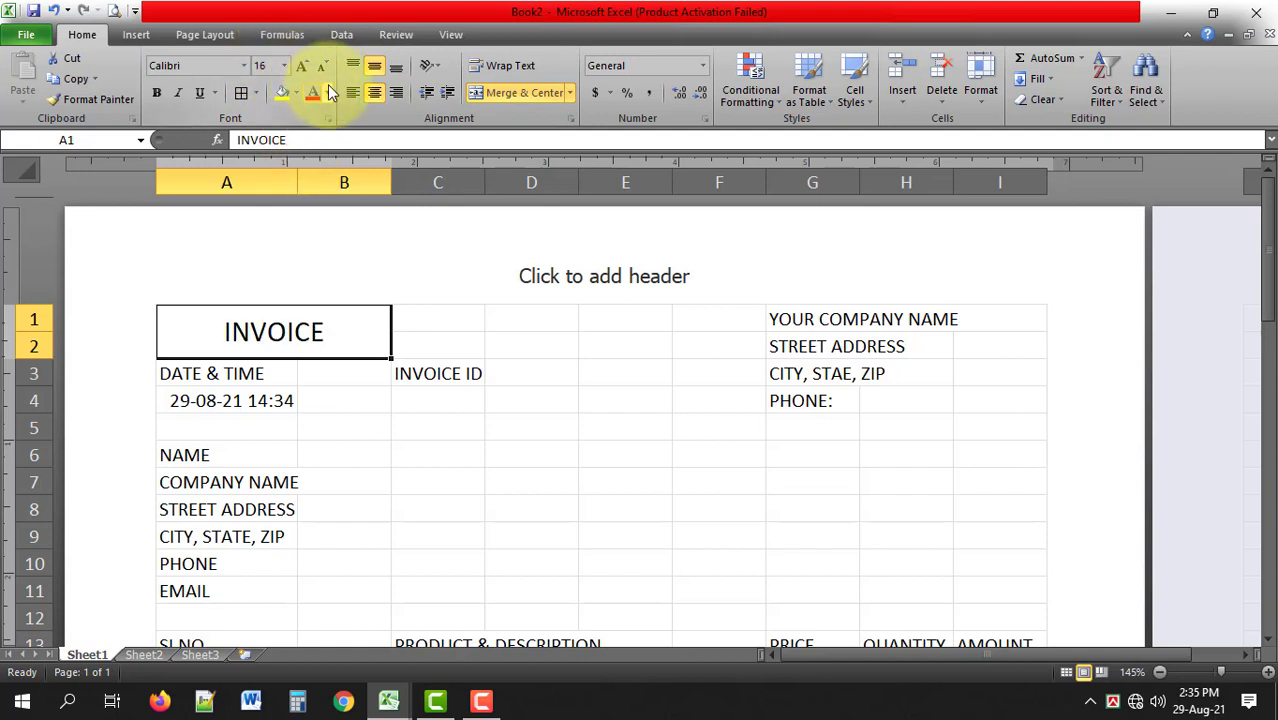
click(328, 88)
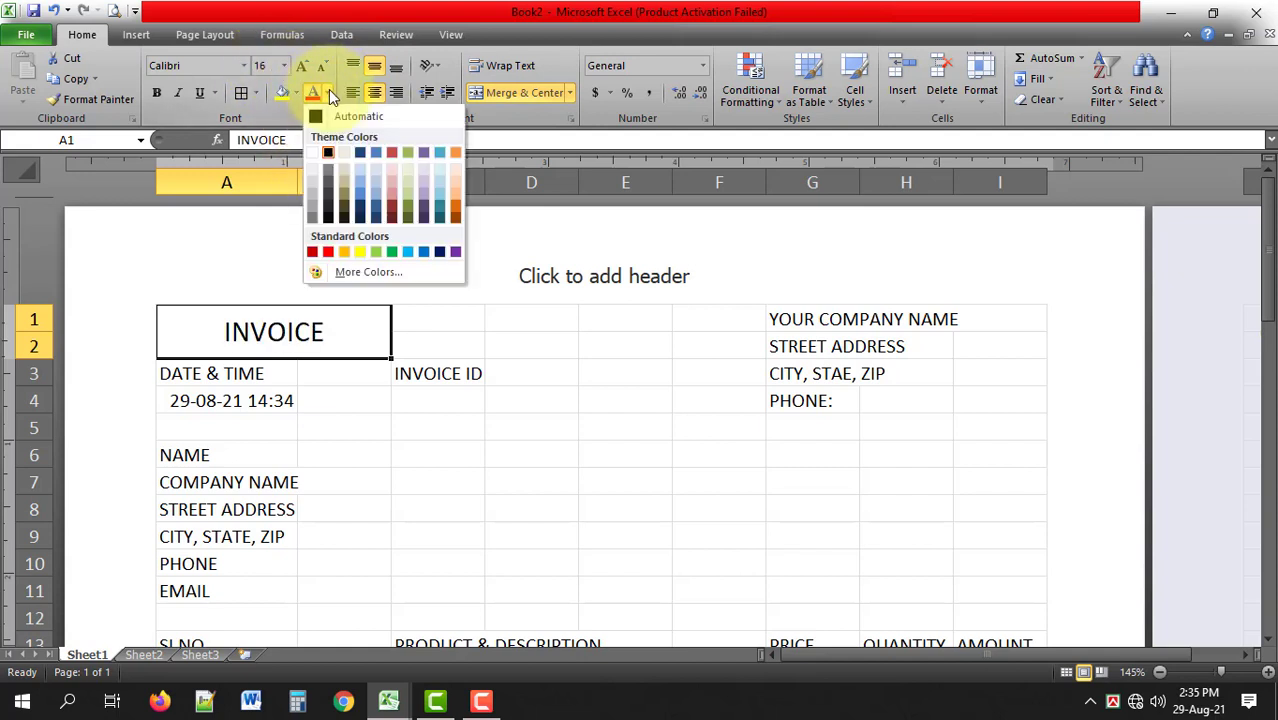
click(422, 253)
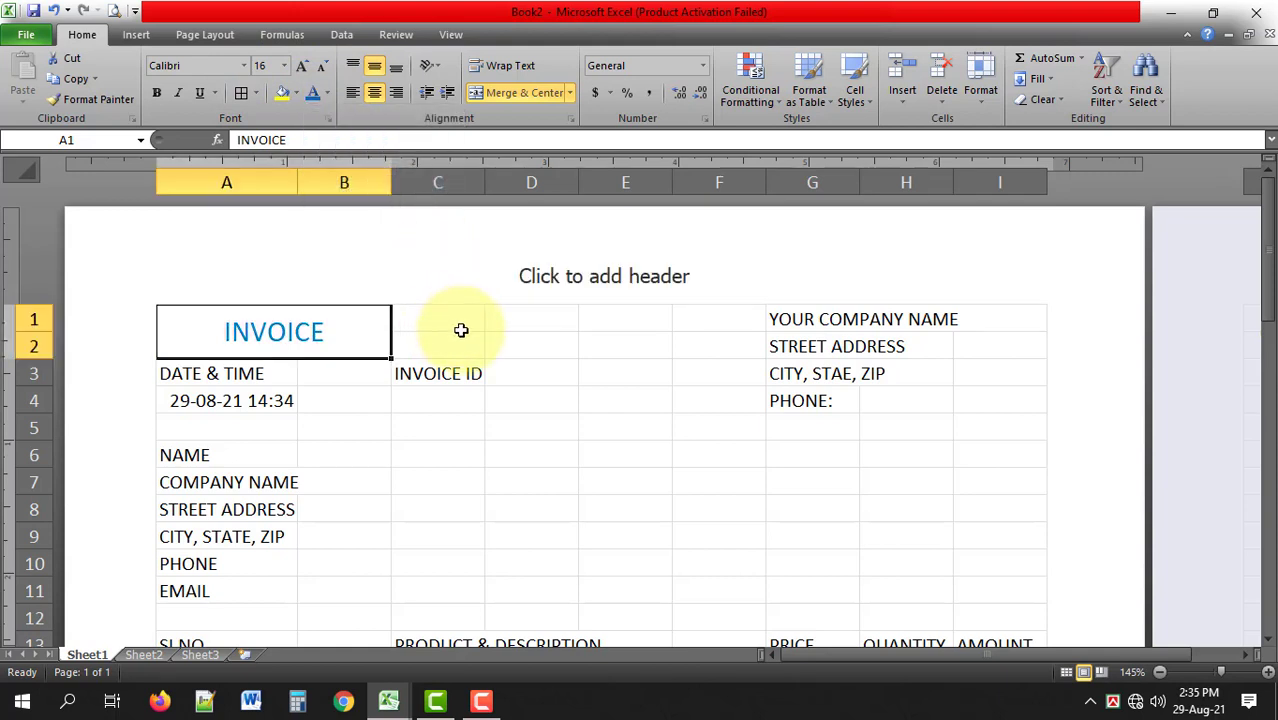
Merge each company line separately across G1:I1, G2:I2, G3:I3 and G4:I4
drag(810, 320, 985, 318)
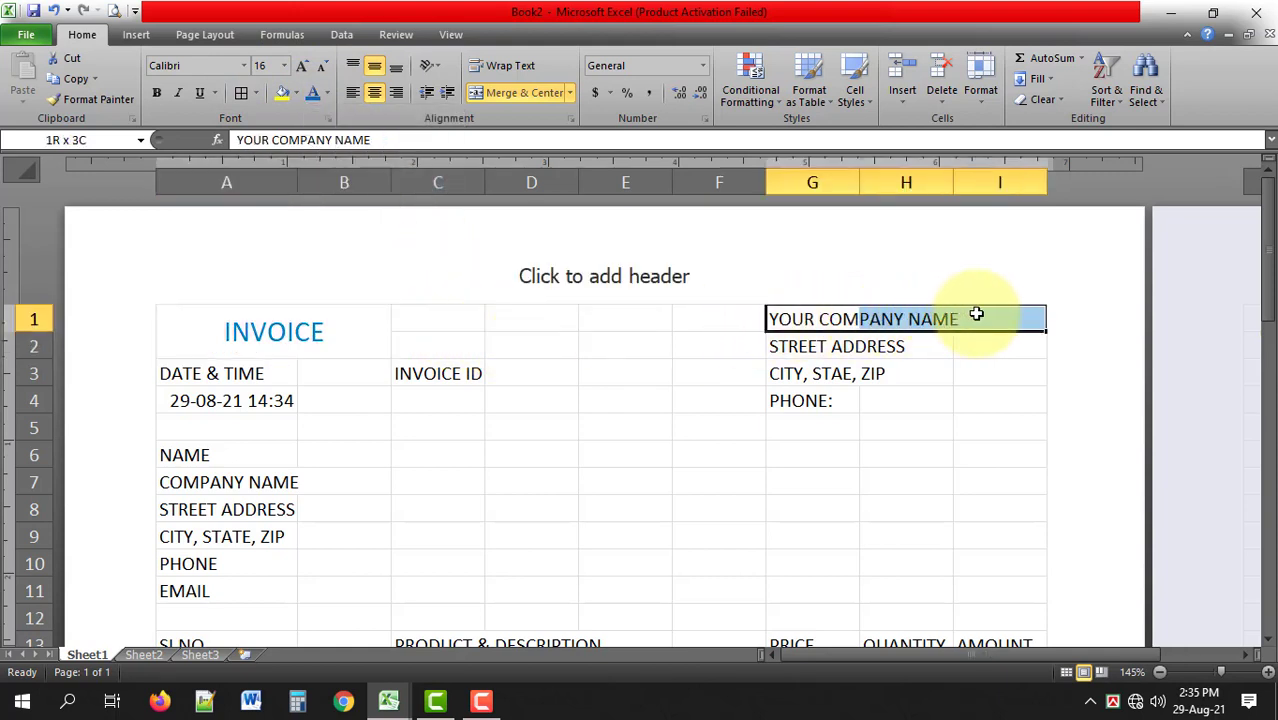
click(523, 92)
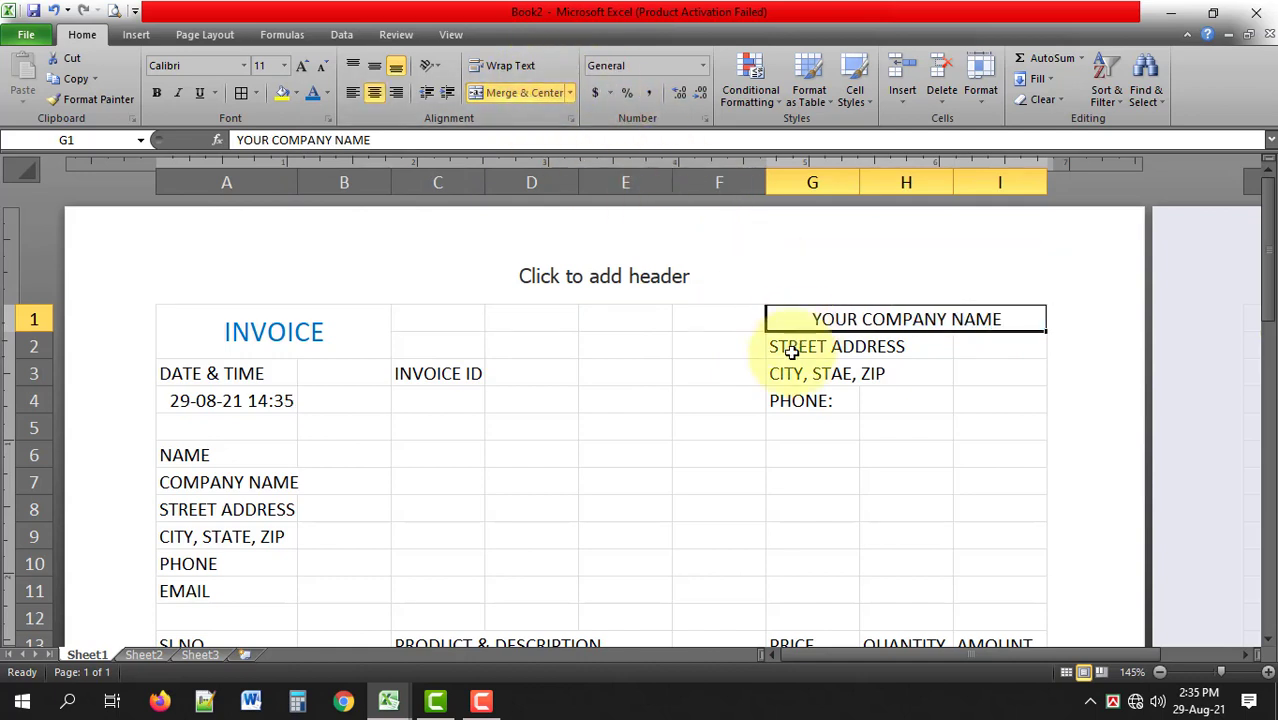
drag(808, 348, 990, 346)
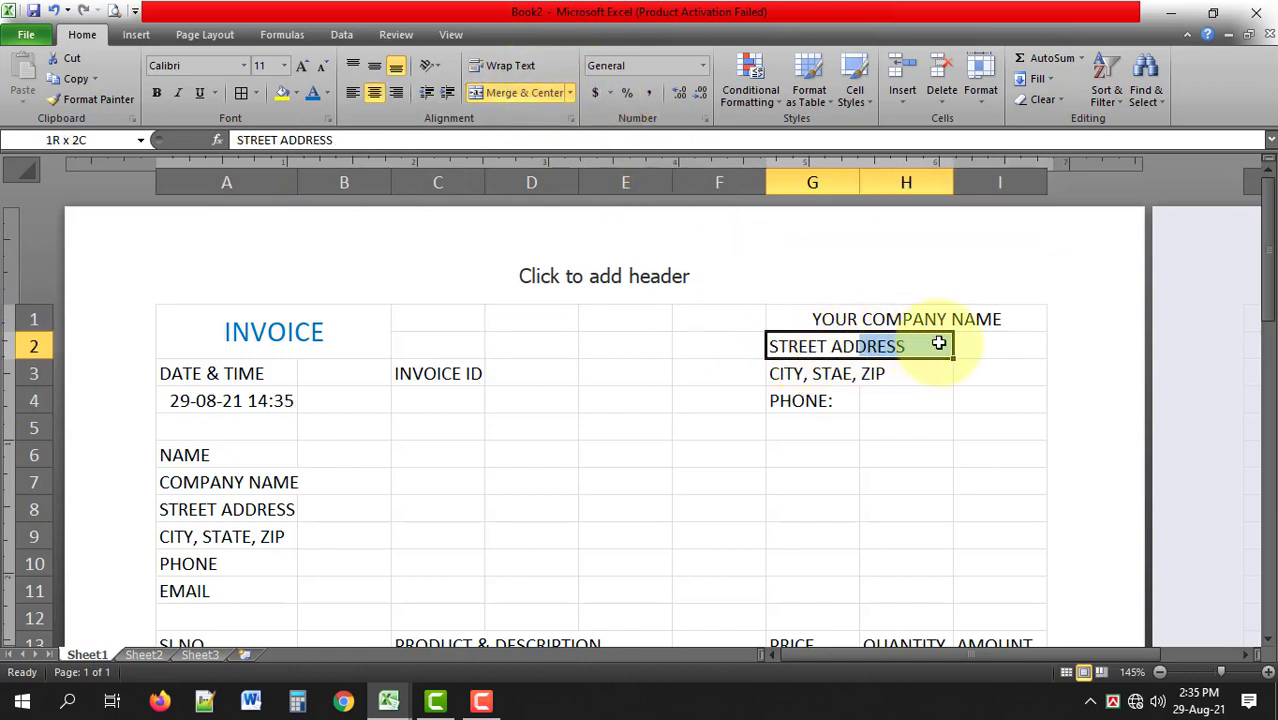
click(513, 98)
drag(870, 373, 985, 373)
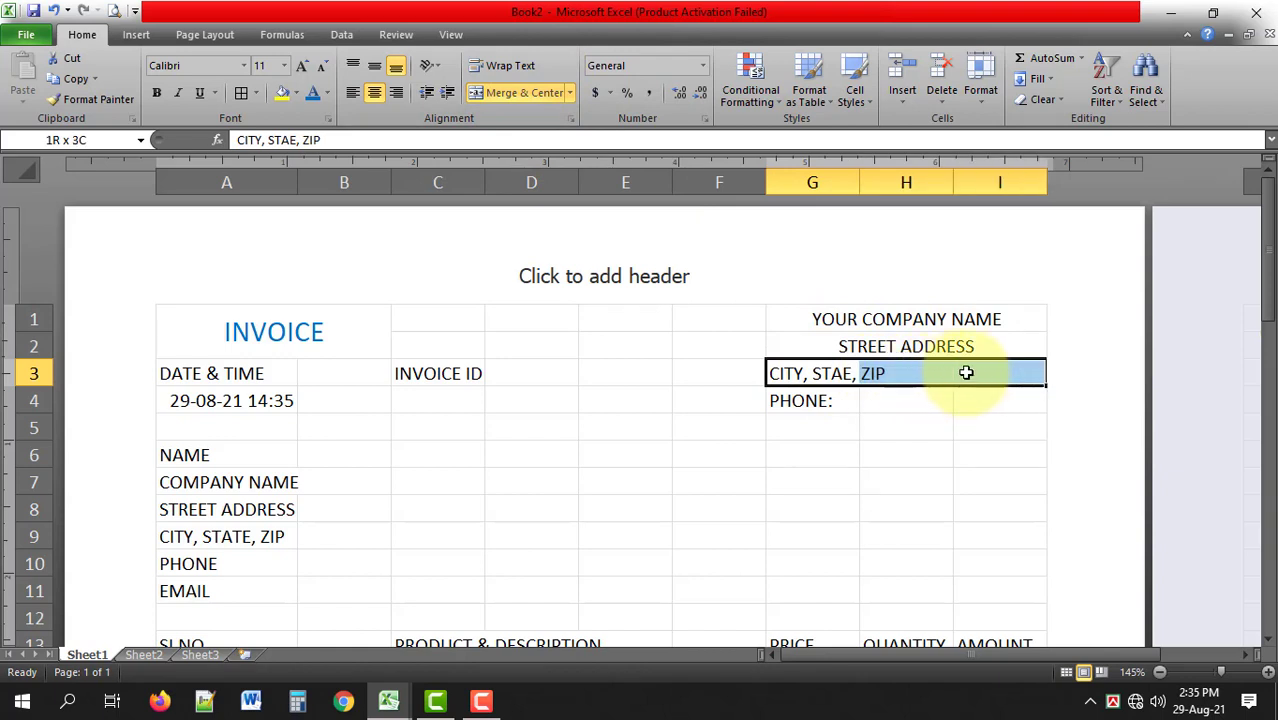
click(513, 95)
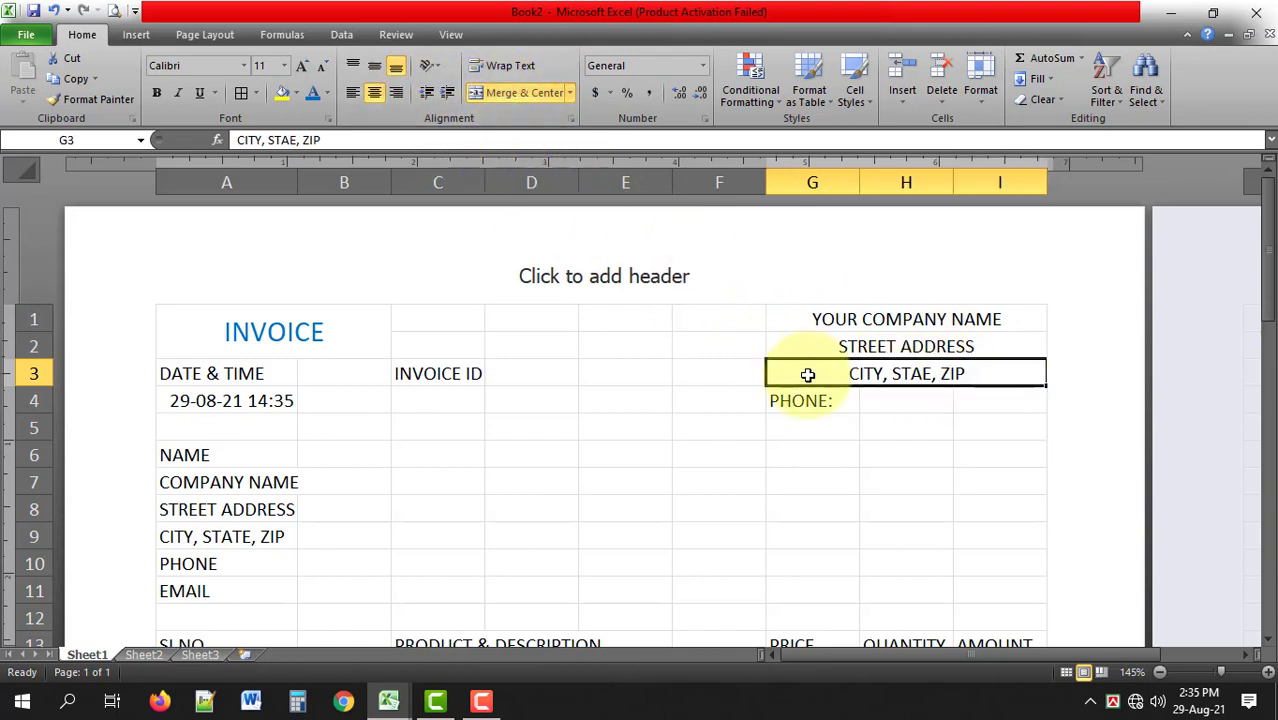
drag(820, 401, 975, 400)
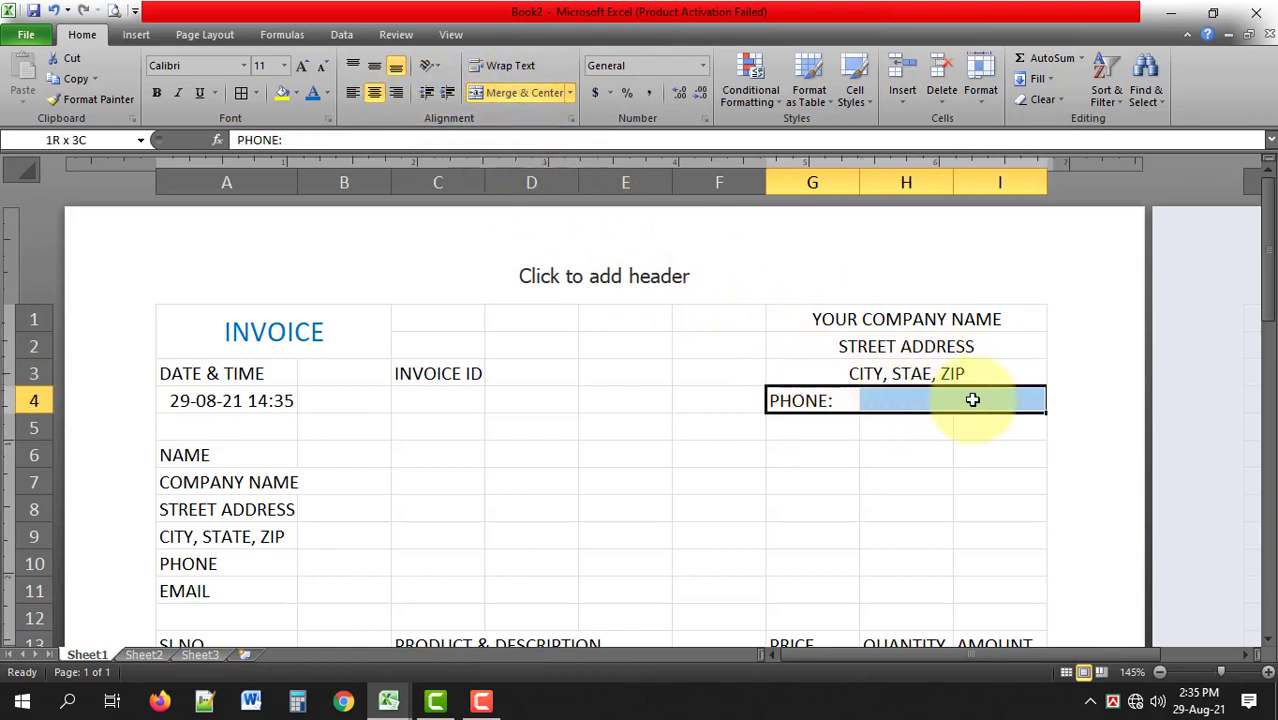
click(525, 95)
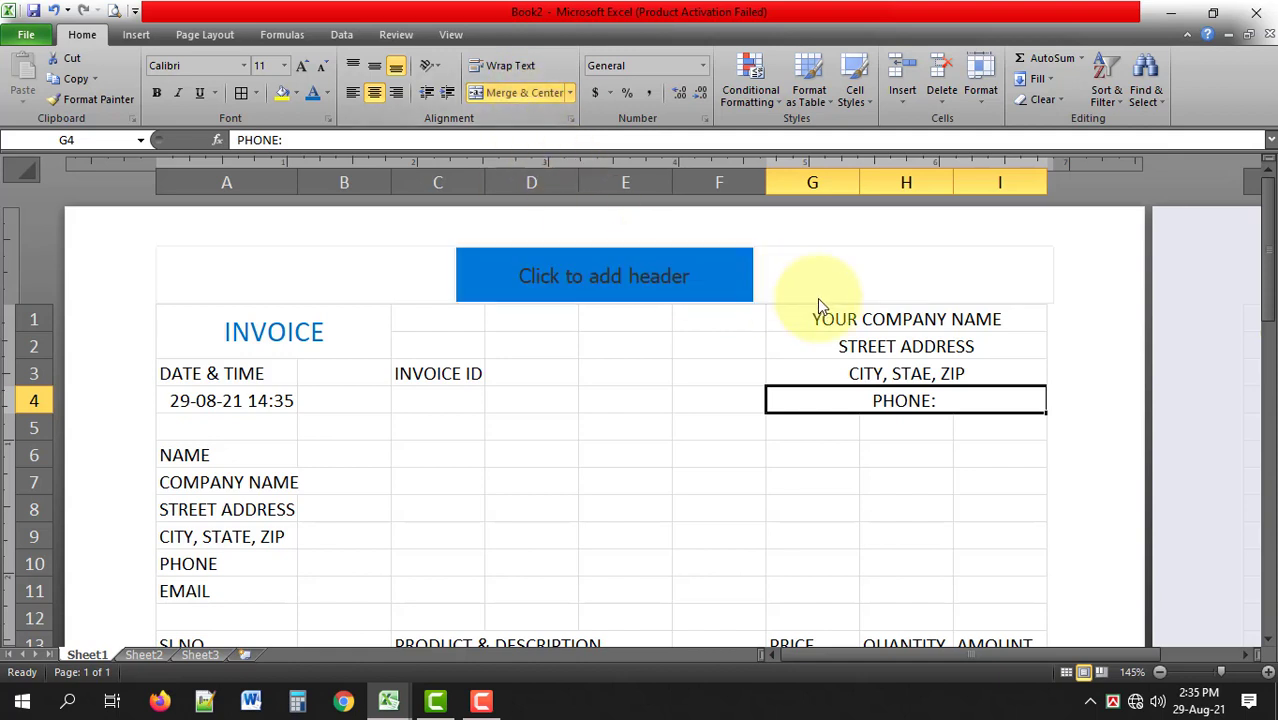
Right-align and vertically centre the company details in G1:I4
drag(890, 320, 968, 400)
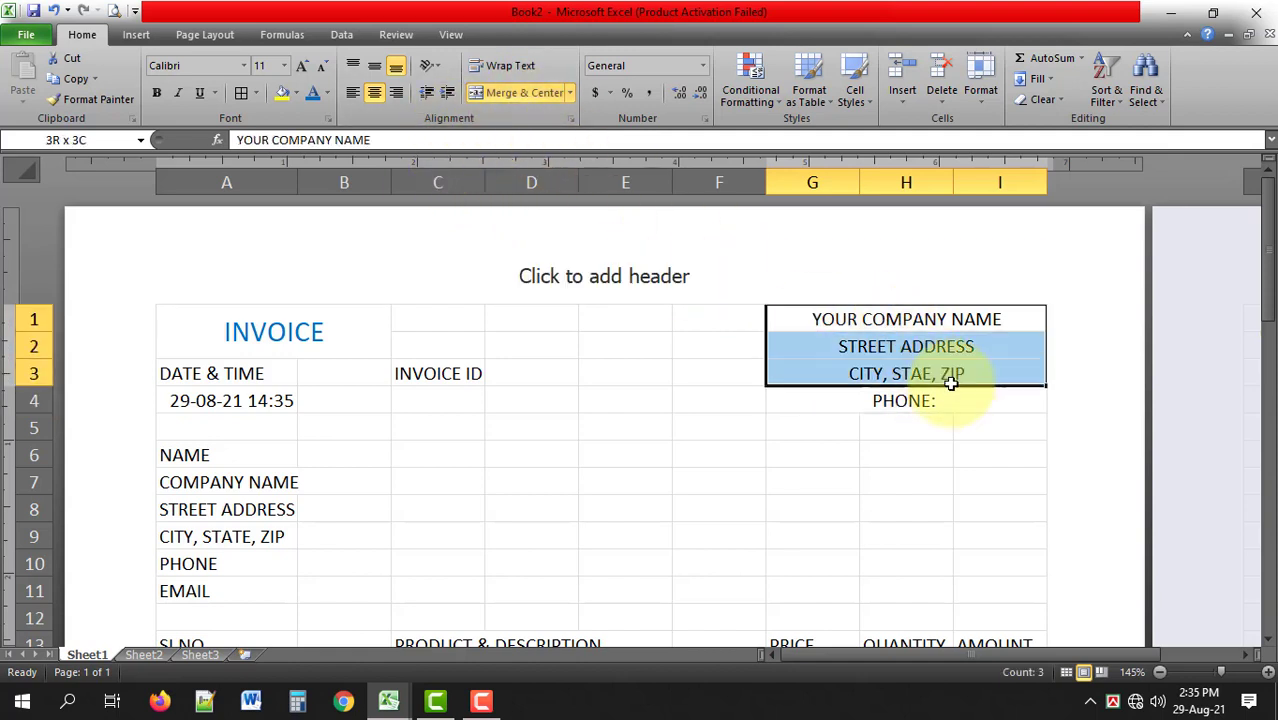
click(396, 92)
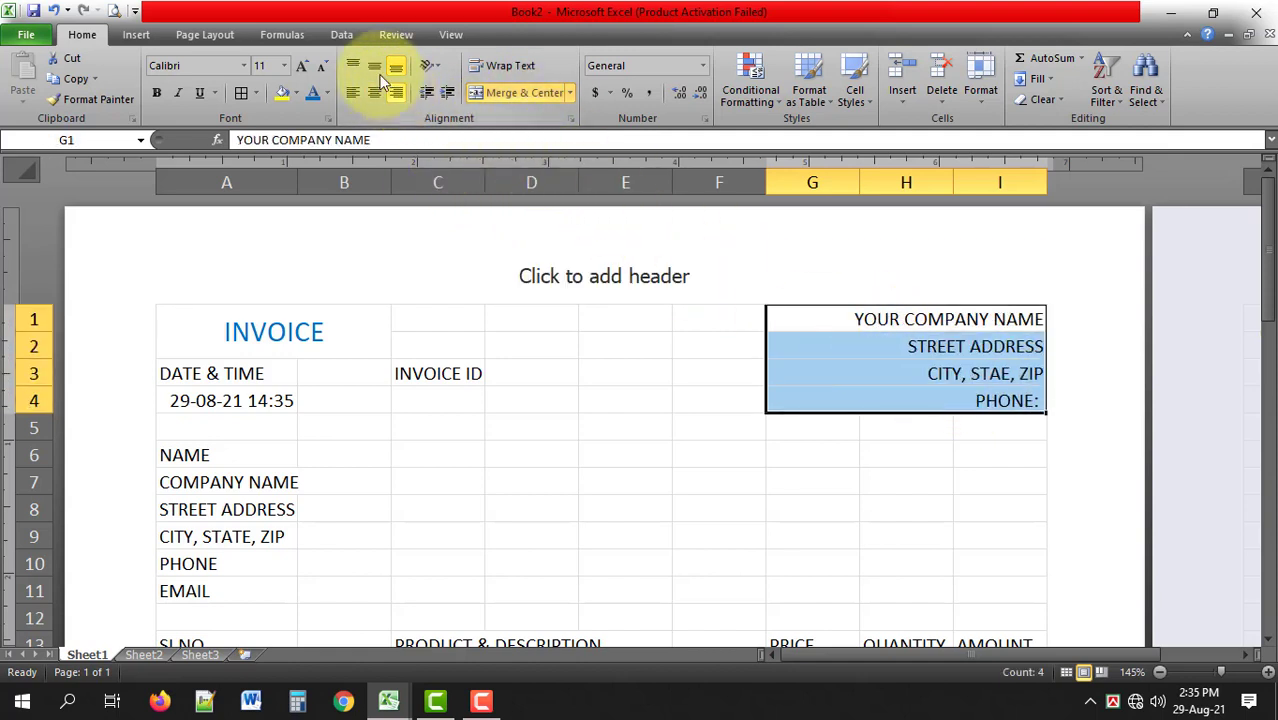
click(374, 65)
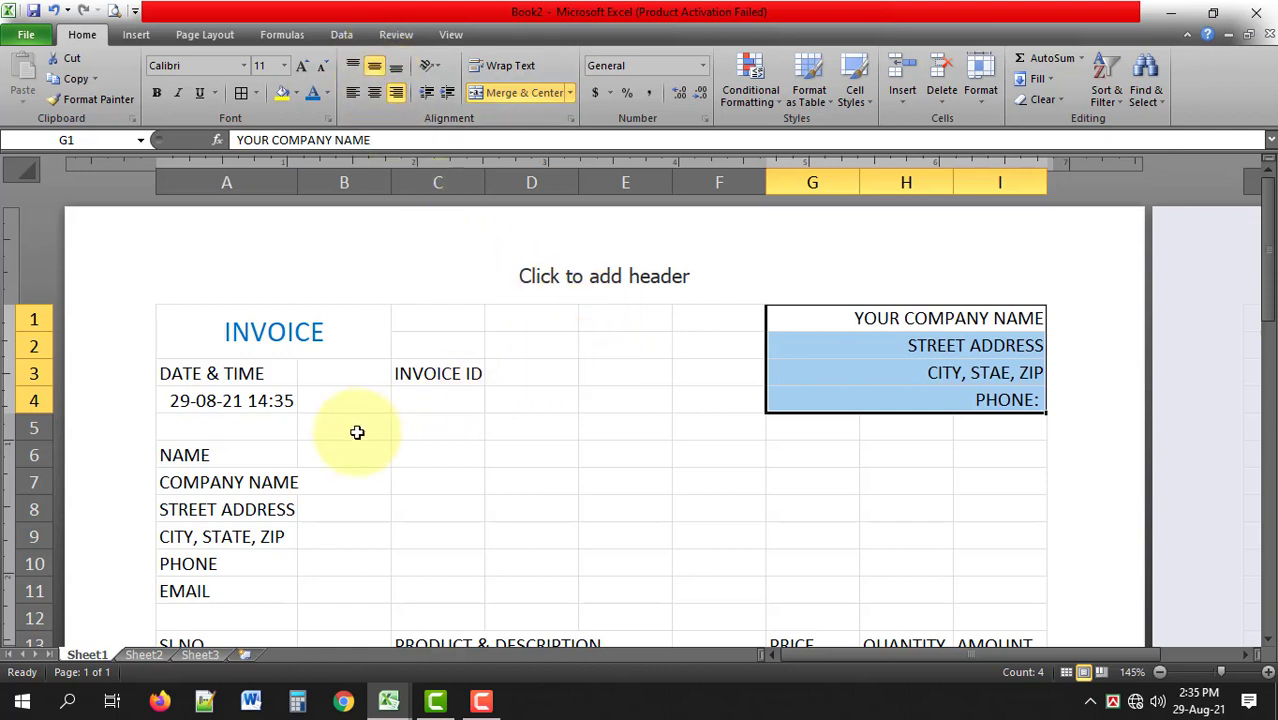
Merge and centre DATE & TIME across A3:B3 and the date across A4:B4
drag(224, 373, 345, 373)
click(482, 95)
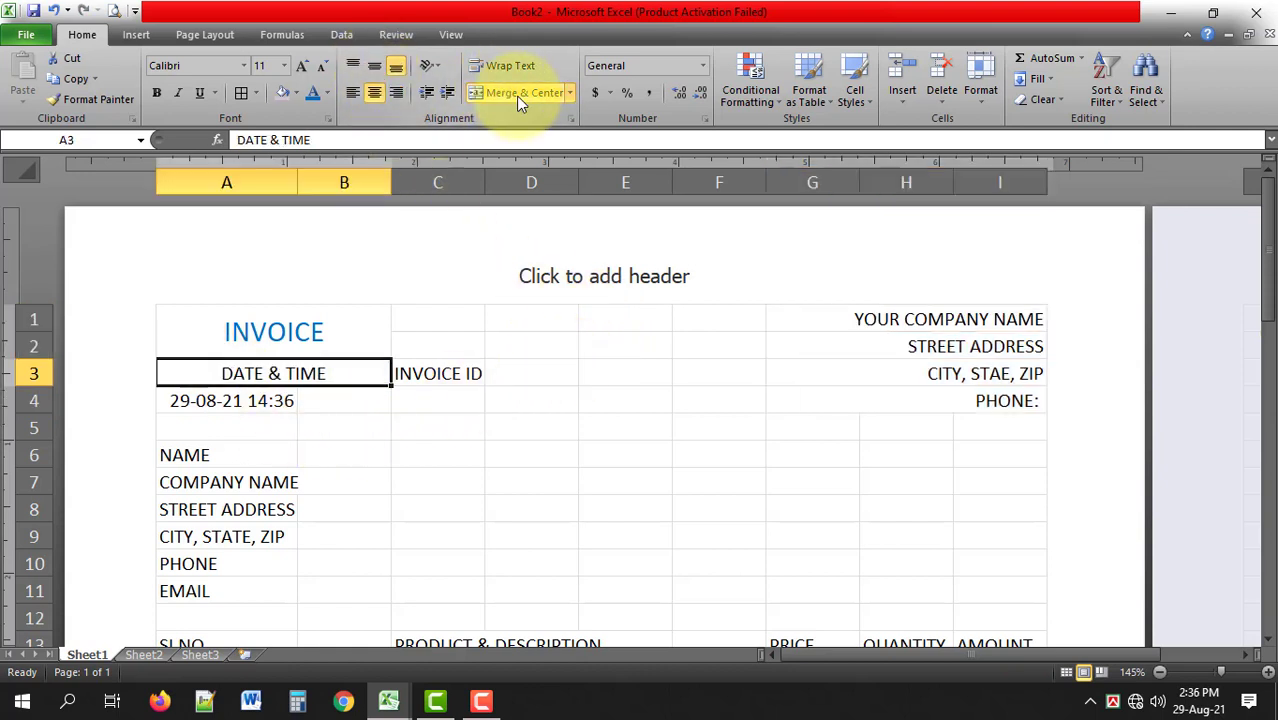
drag(258, 401, 322, 400)
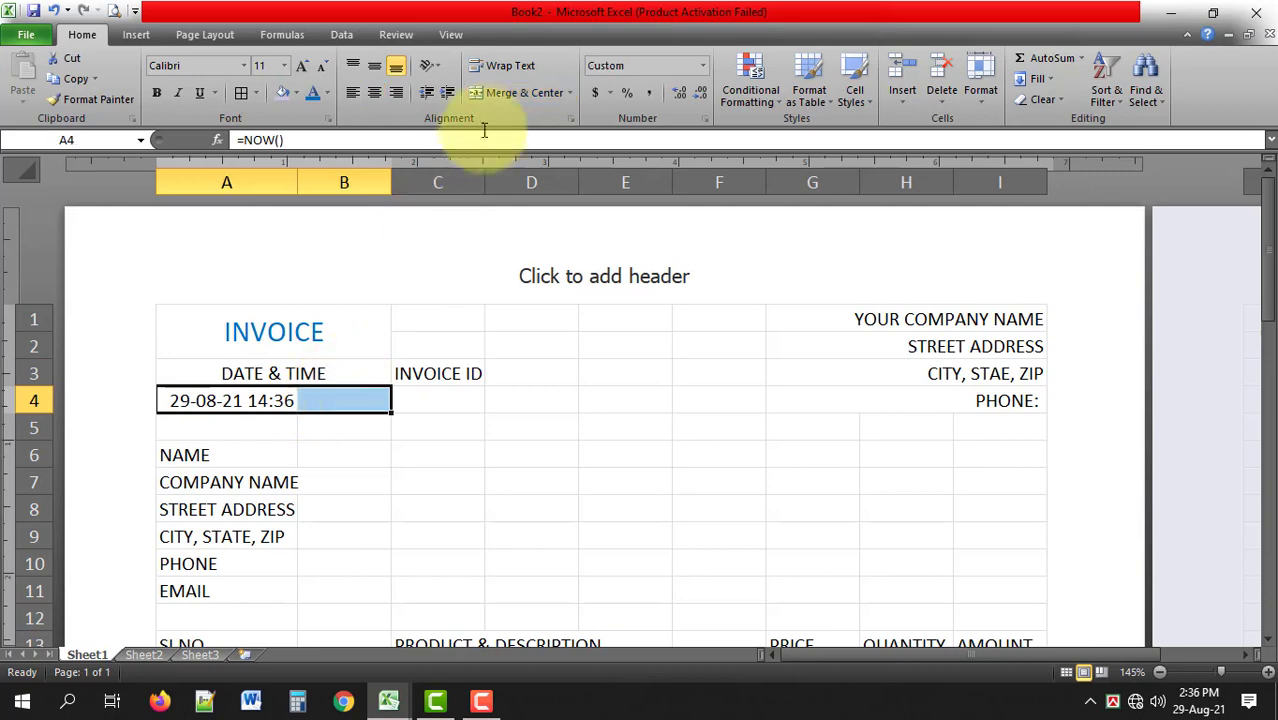
click(510, 93)
Apply All Borders to the date and invoice ID block A3:C4
drag(214, 371, 436, 400)
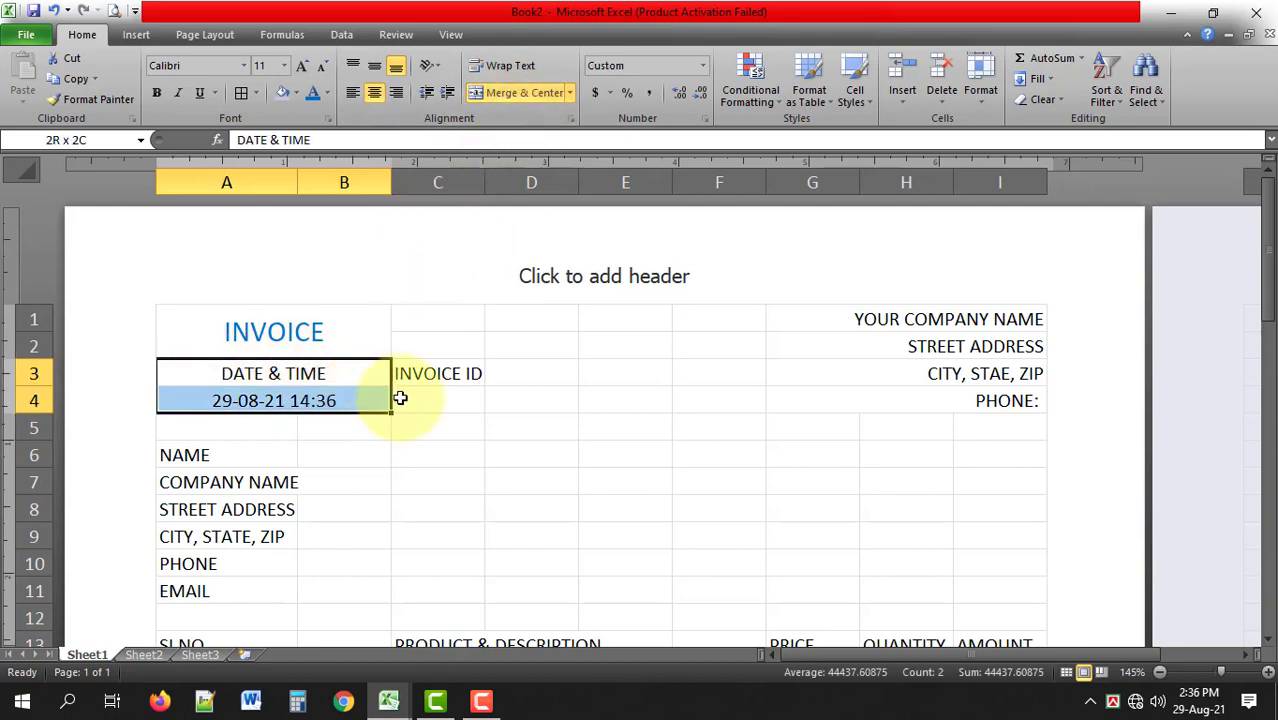
click(257, 94)
click(281, 249)
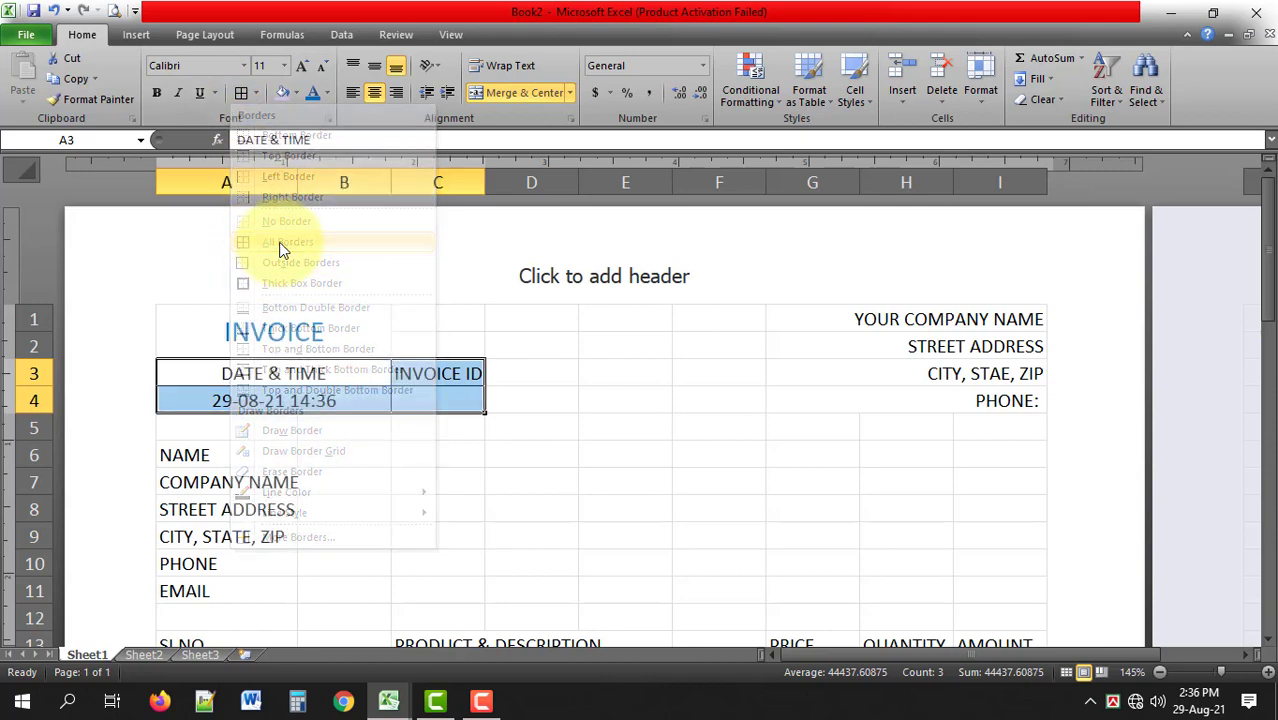
Shade the A3:C3 heading labels lavender
click(300, 372)
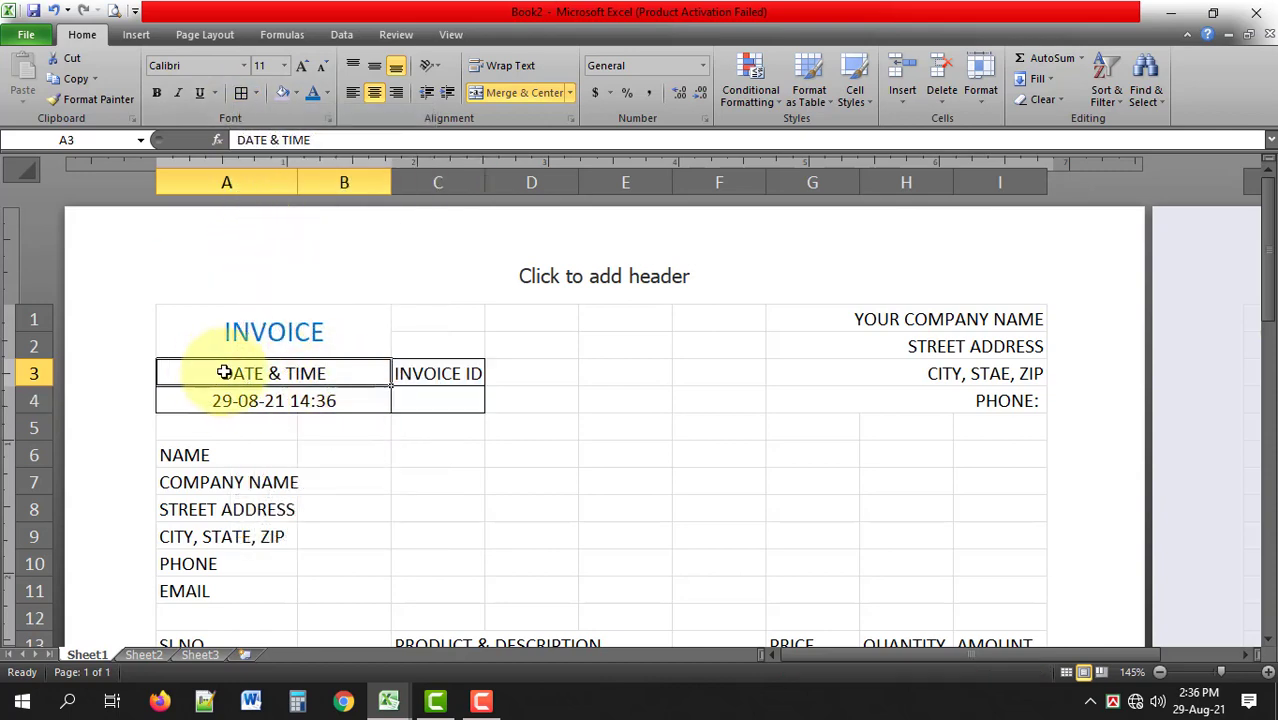
drag(224, 372, 410, 372)
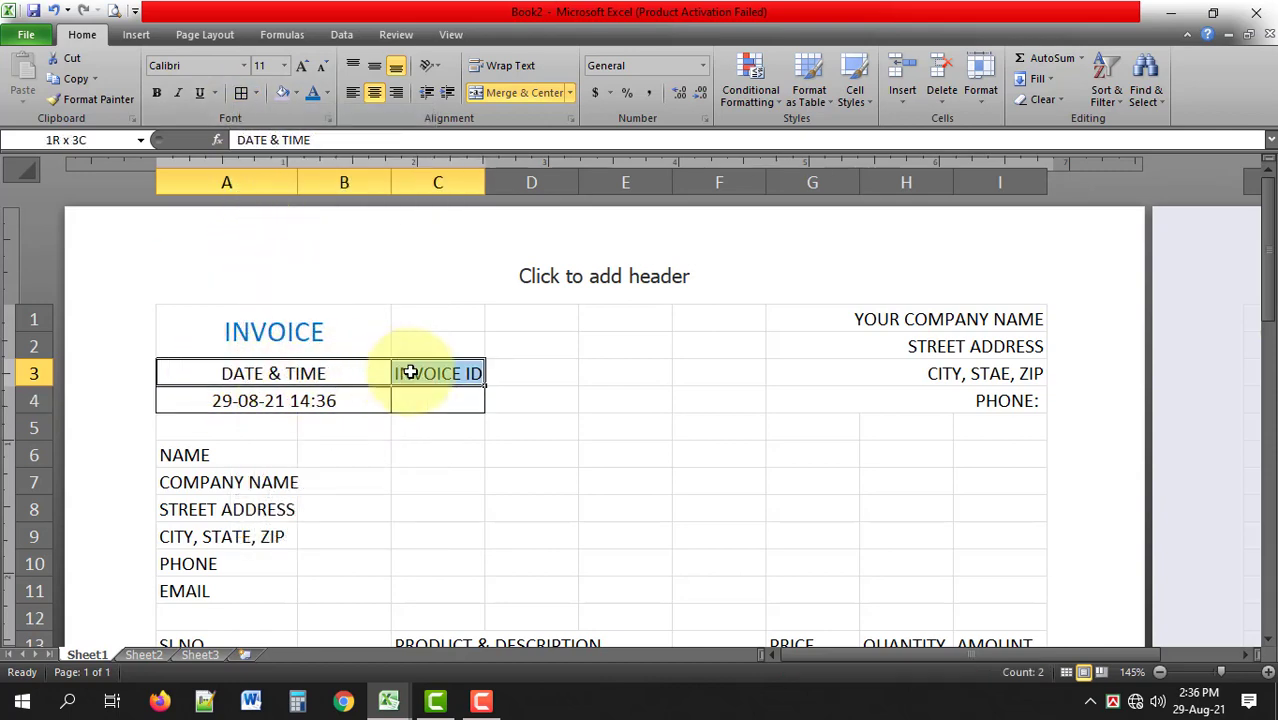
click(296, 94)
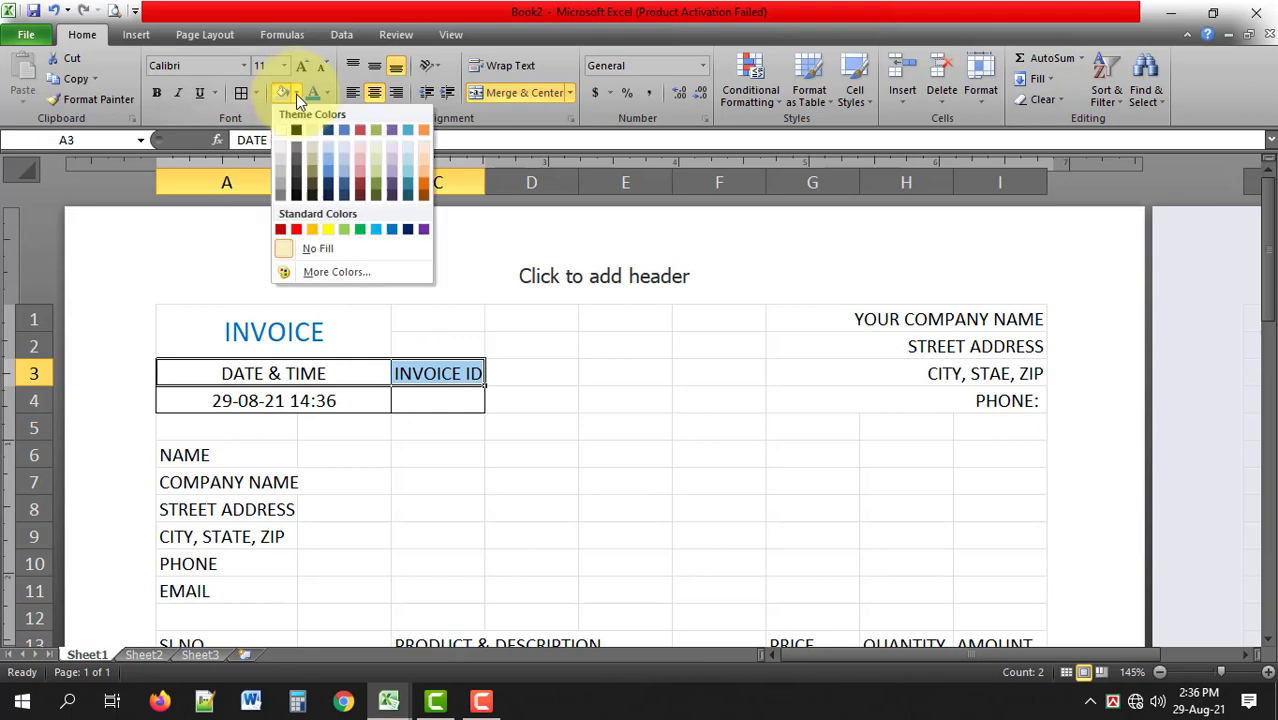
click(395, 170)
click(379, 420)
Merge the NAME, COMPANY NAME and STREET ADDRESS labels across columns A–B
scroll(352, 445, down, 2)
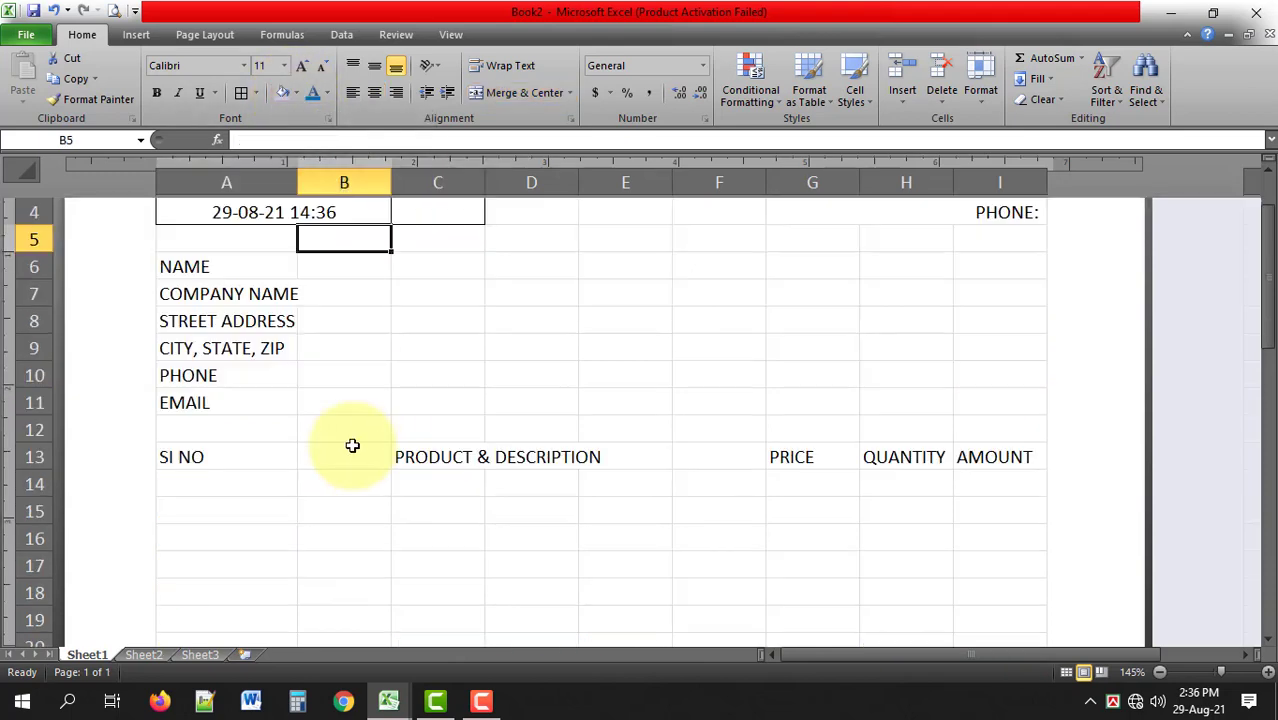
click(292, 270)
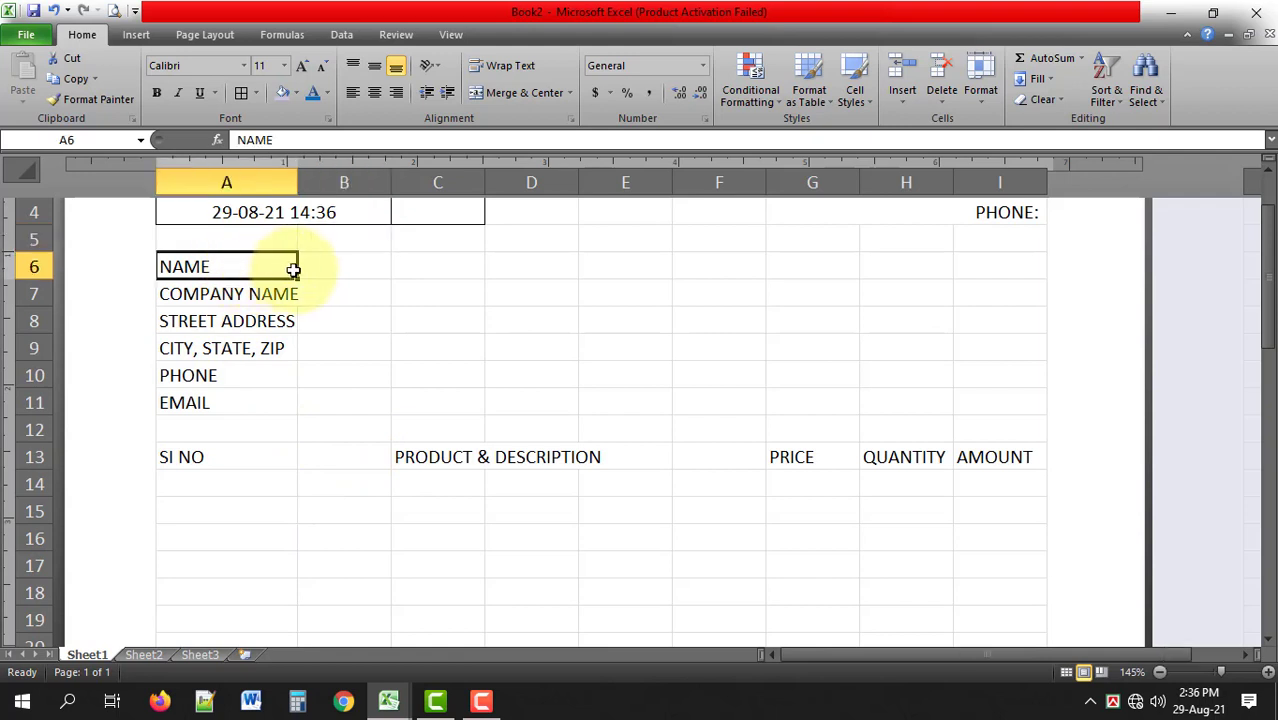
drag(292, 270, 310, 268)
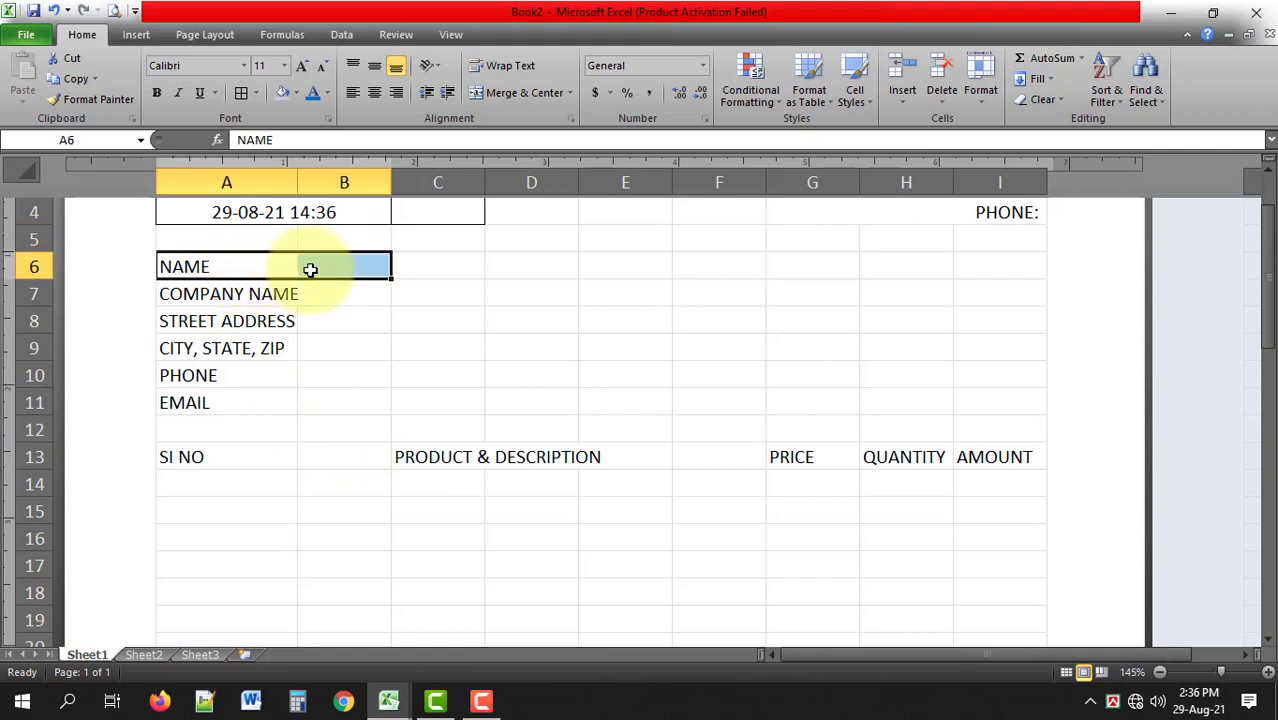
click(487, 100)
drag(194, 295, 325, 292)
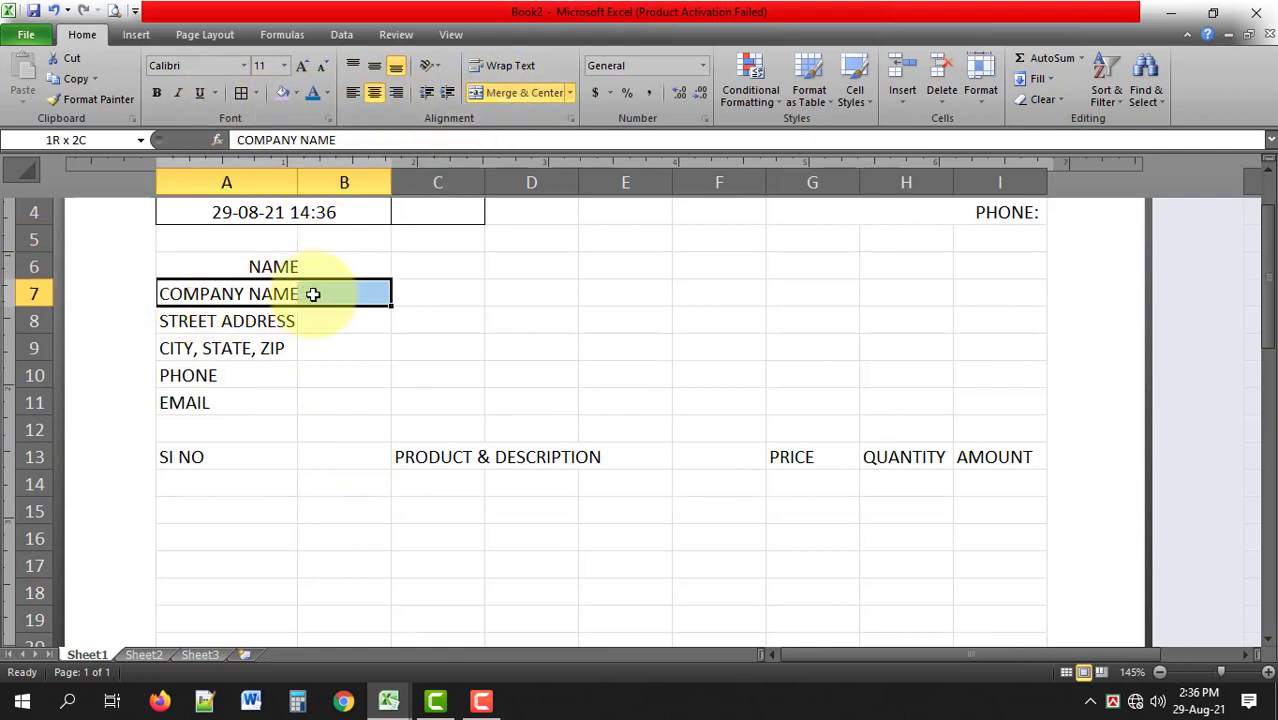
click(520, 101)
drag(242, 320, 345, 321)
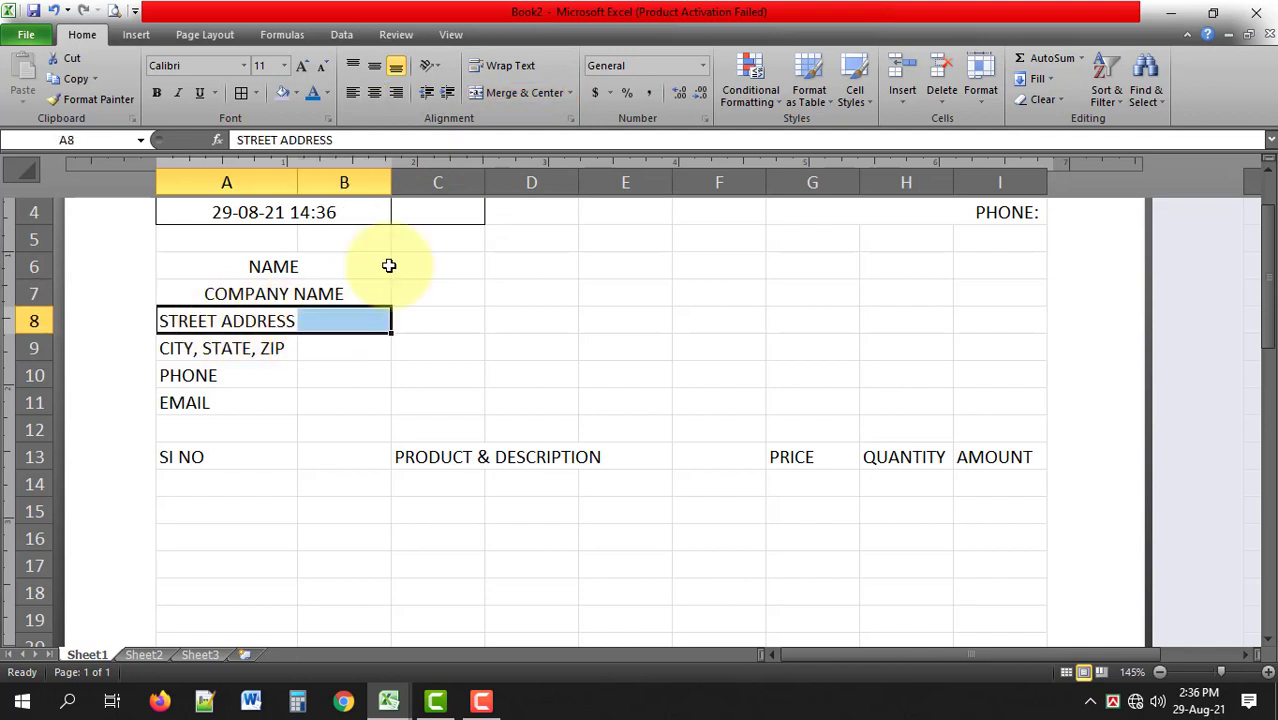
click(502, 96)
Merge CITY, STATE, ZIP, PHONE and EMAIL across A–B, then vertically centre all six labels
drag(185, 348, 334, 345)
click(505, 98)
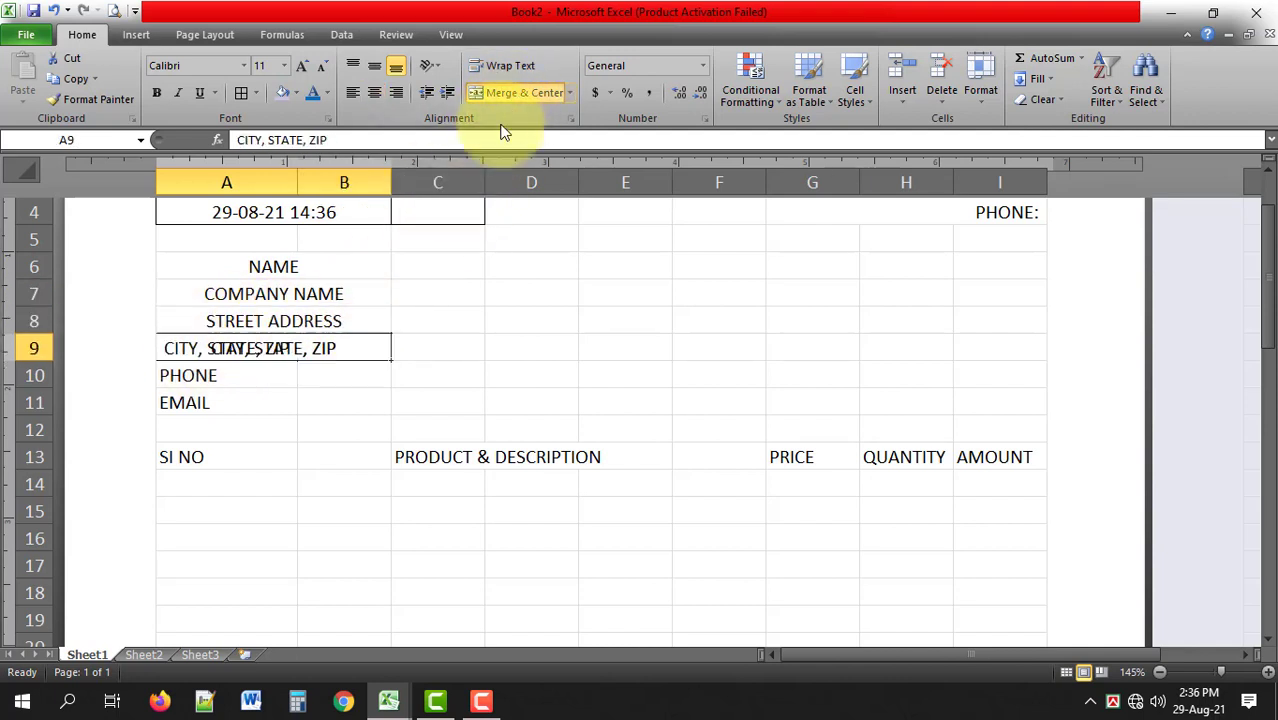
drag(220, 374, 314, 372)
click(505, 96)
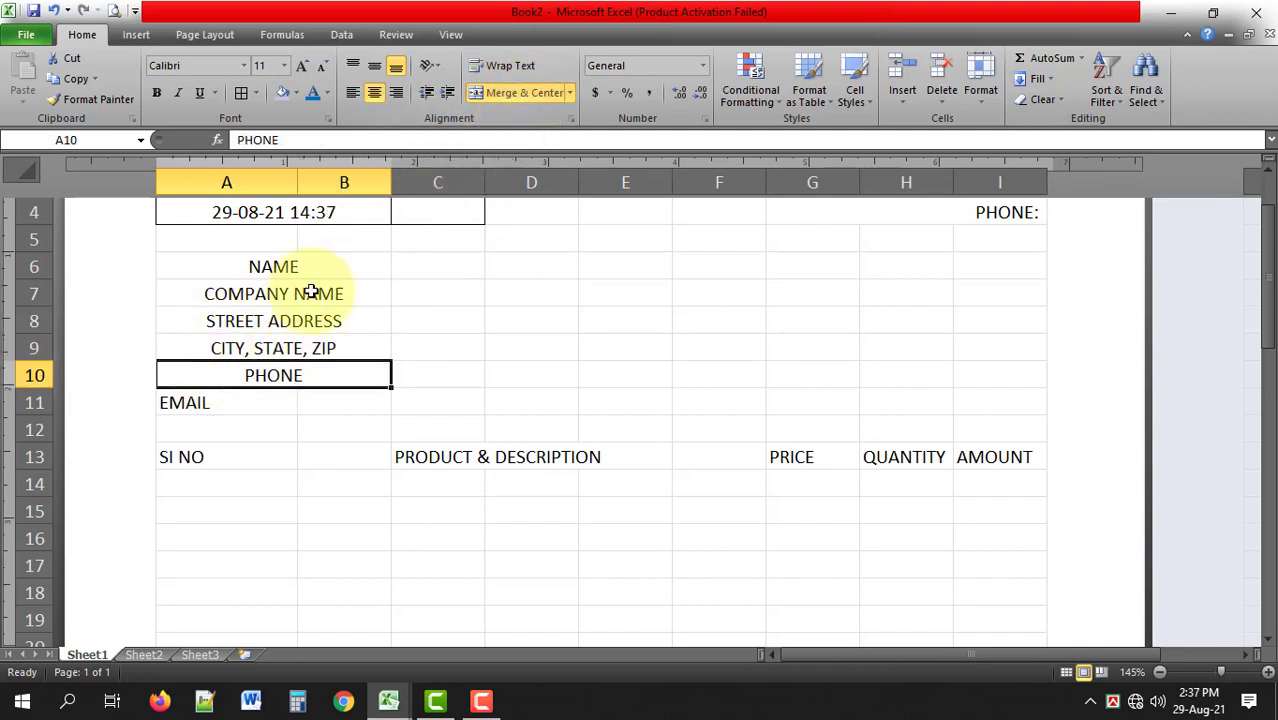
drag(240, 403, 345, 403)
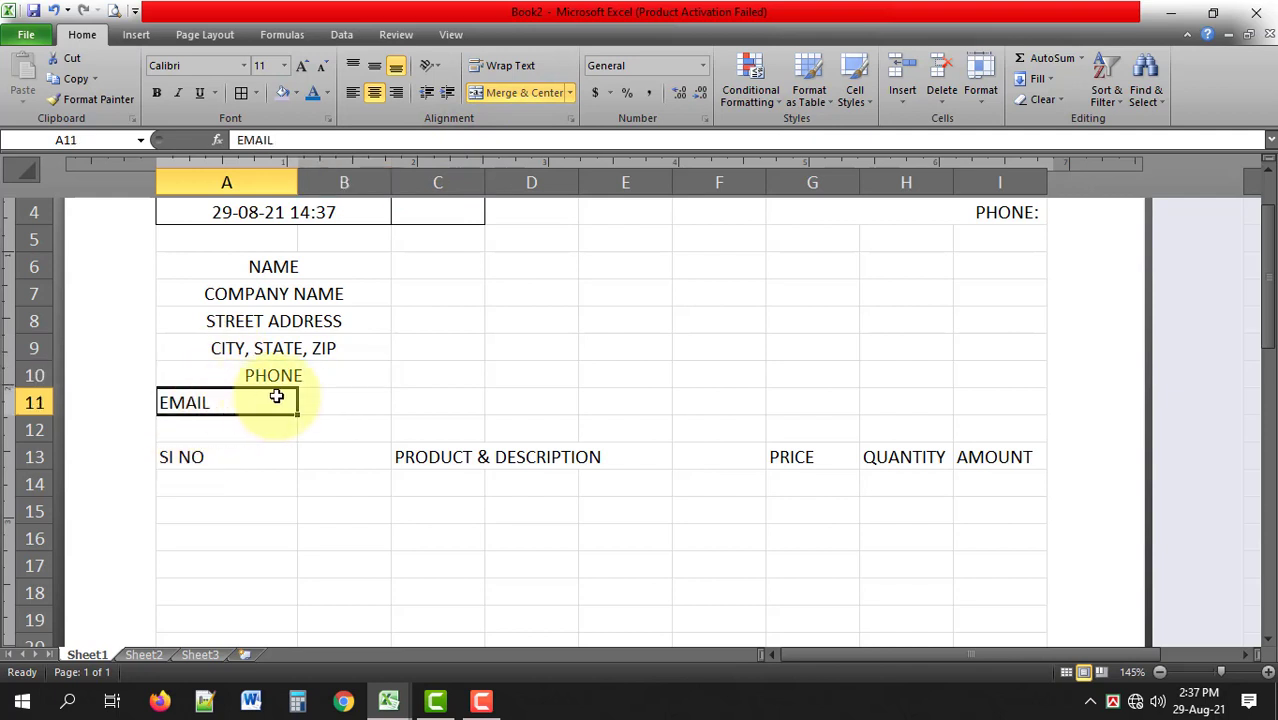
click(500, 96)
drag(230, 266, 265, 400)
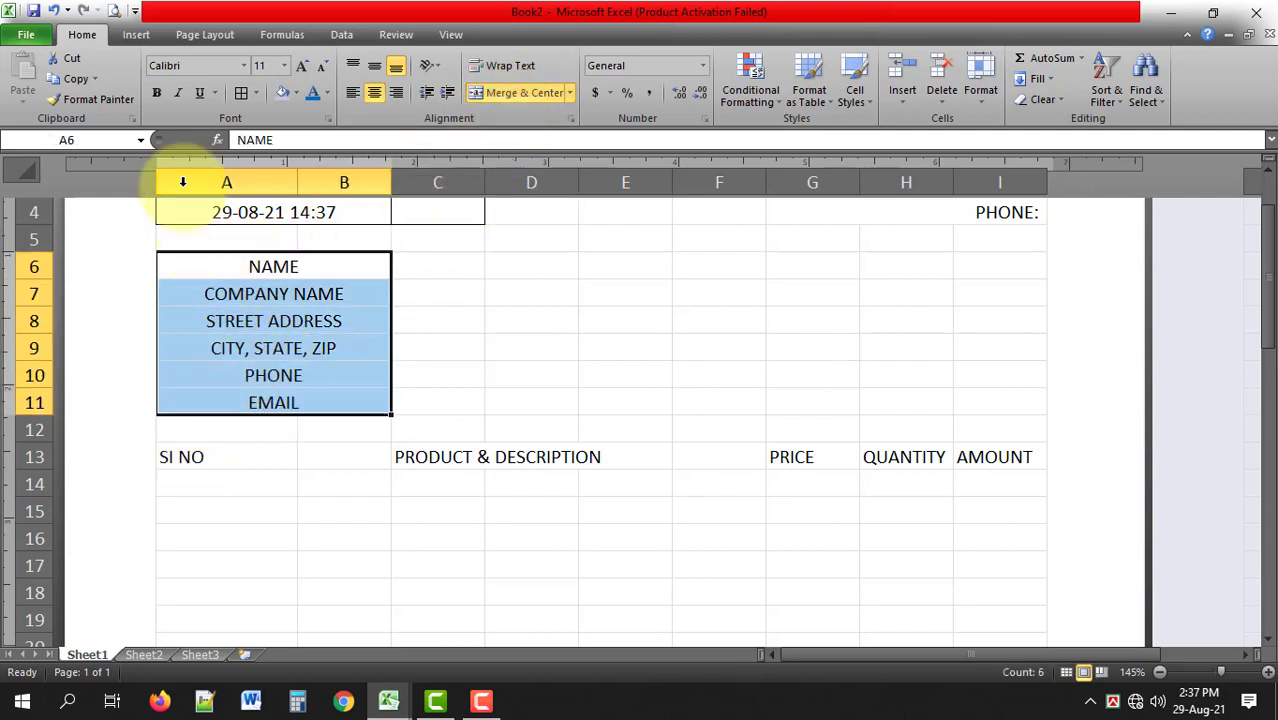
click(373, 68)
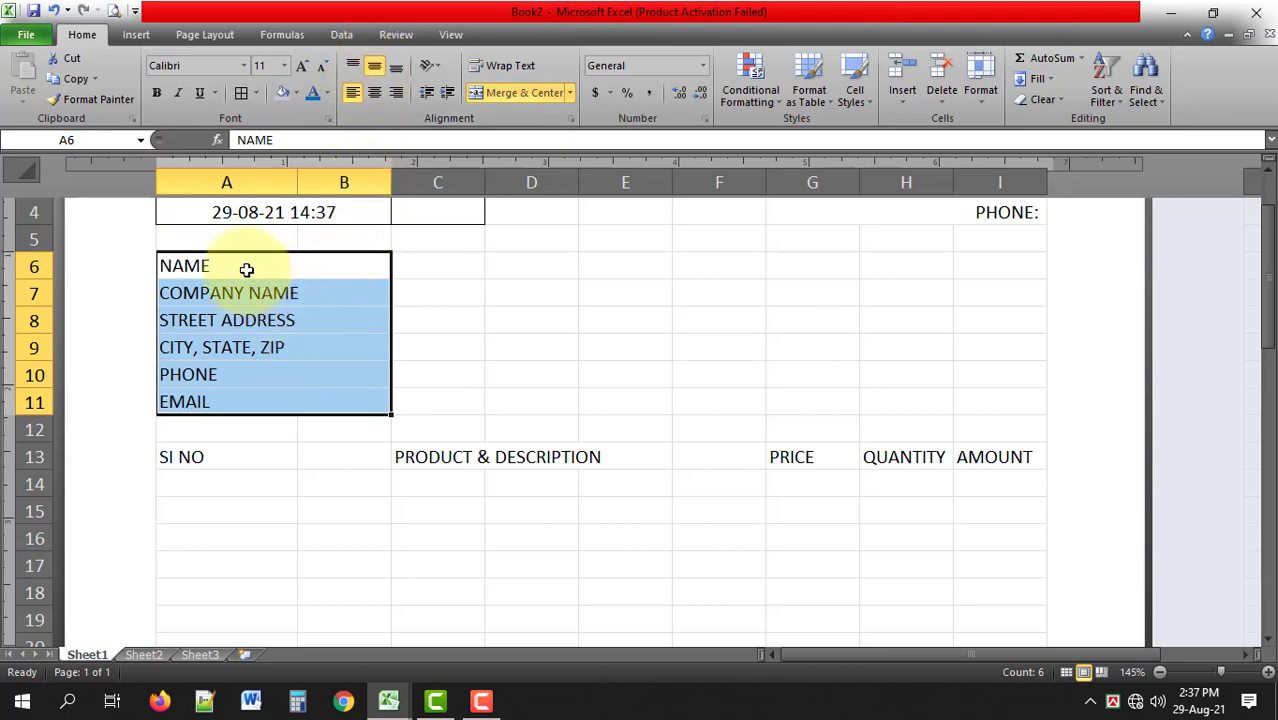
Put full cell borders on the customer block A6:I11
mouse_move(246, 269)
mouse_down()
mouse_move(200, 259)
mouse_move(337, 328)
mouse_move(593, 382)
mouse_move(901, 382)
mouse_move(995, 412)
mouse_up()
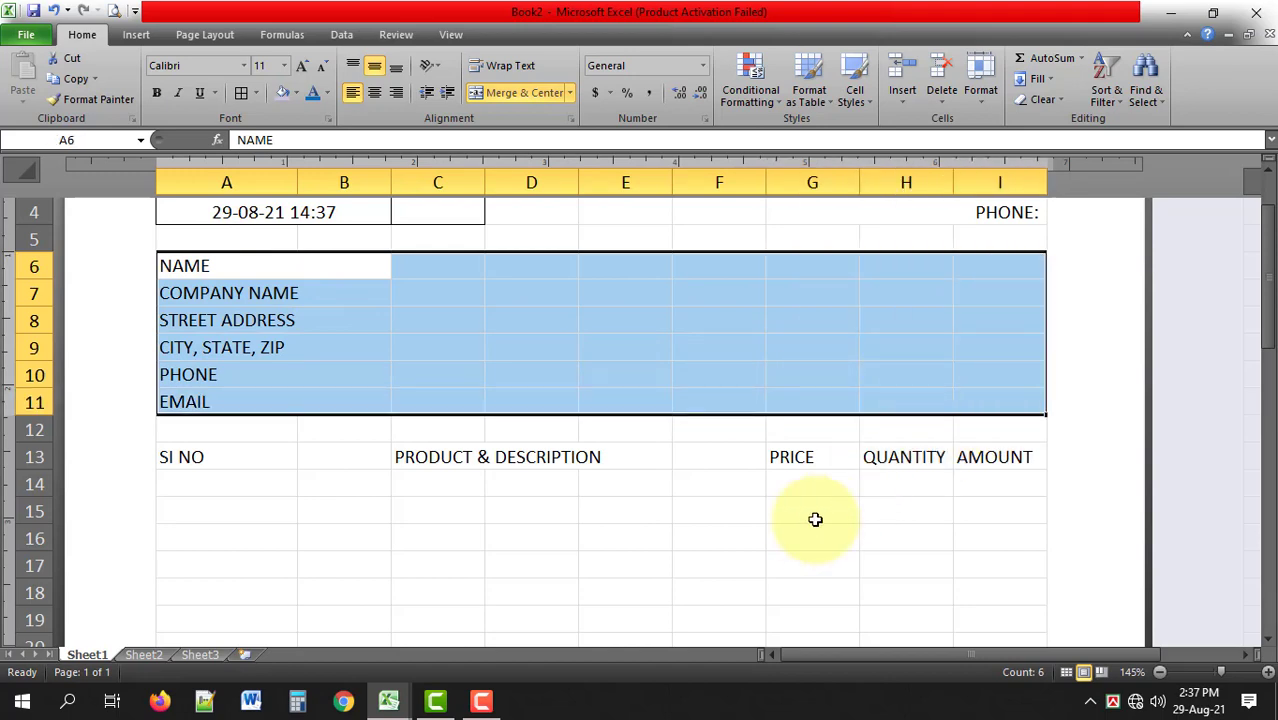
scroll(700, 512, up, 3)
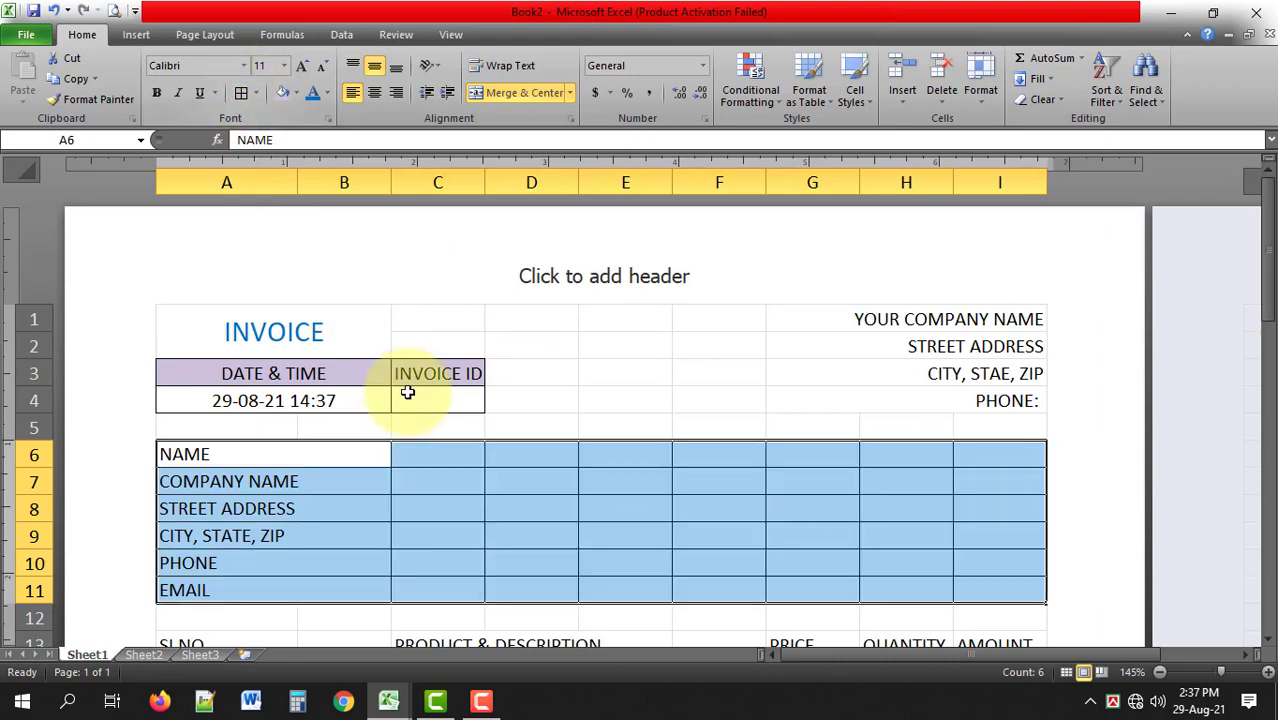
scroll(430, 430, down, 3)
click(422, 288)
scroll(300, 290, down, 3)
scroll(92, 287, up, 3)
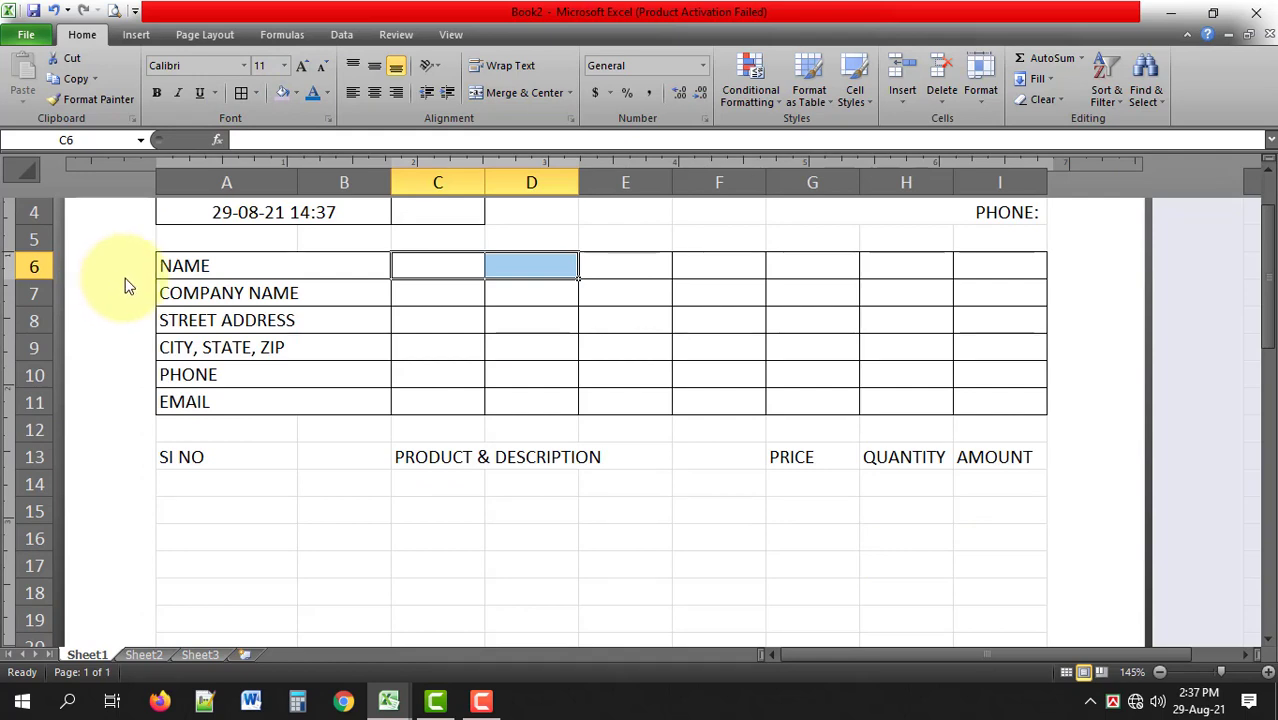
Insert a blank row above the customer fields and enter BILL TO in A6
right_click(31, 243)
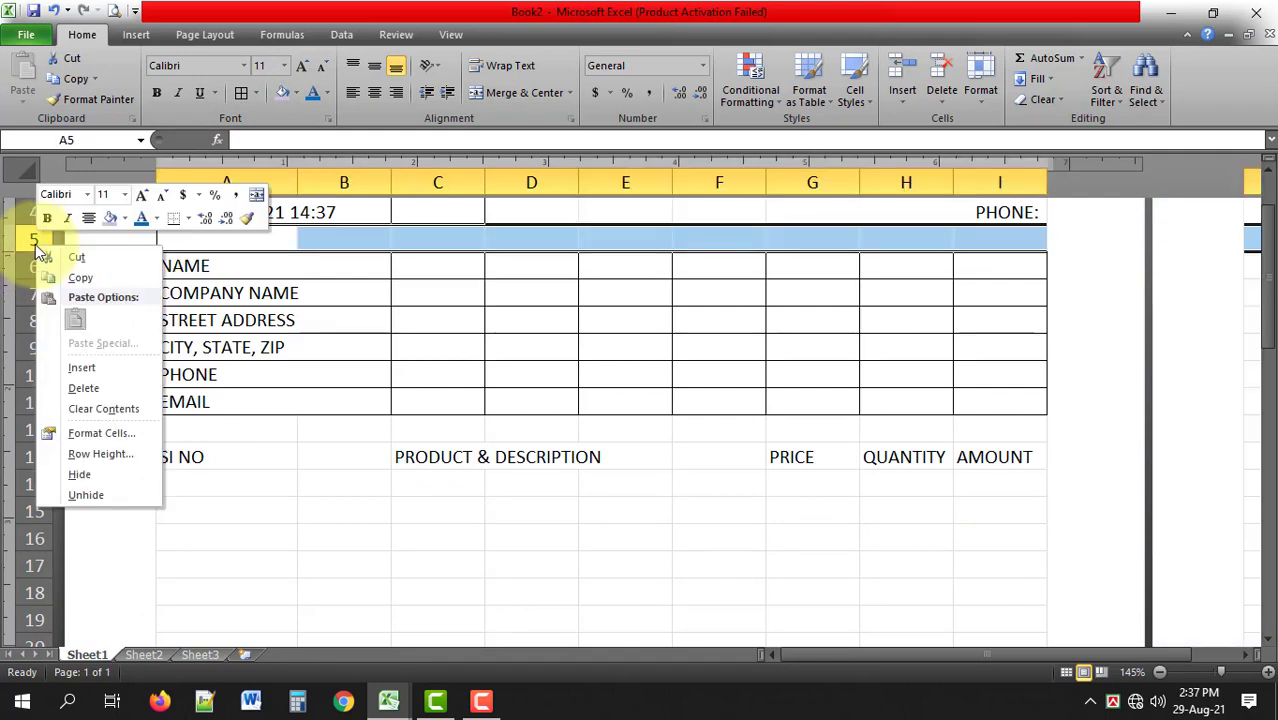
click(82, 368)
click(320, 290)
click(256, 267)
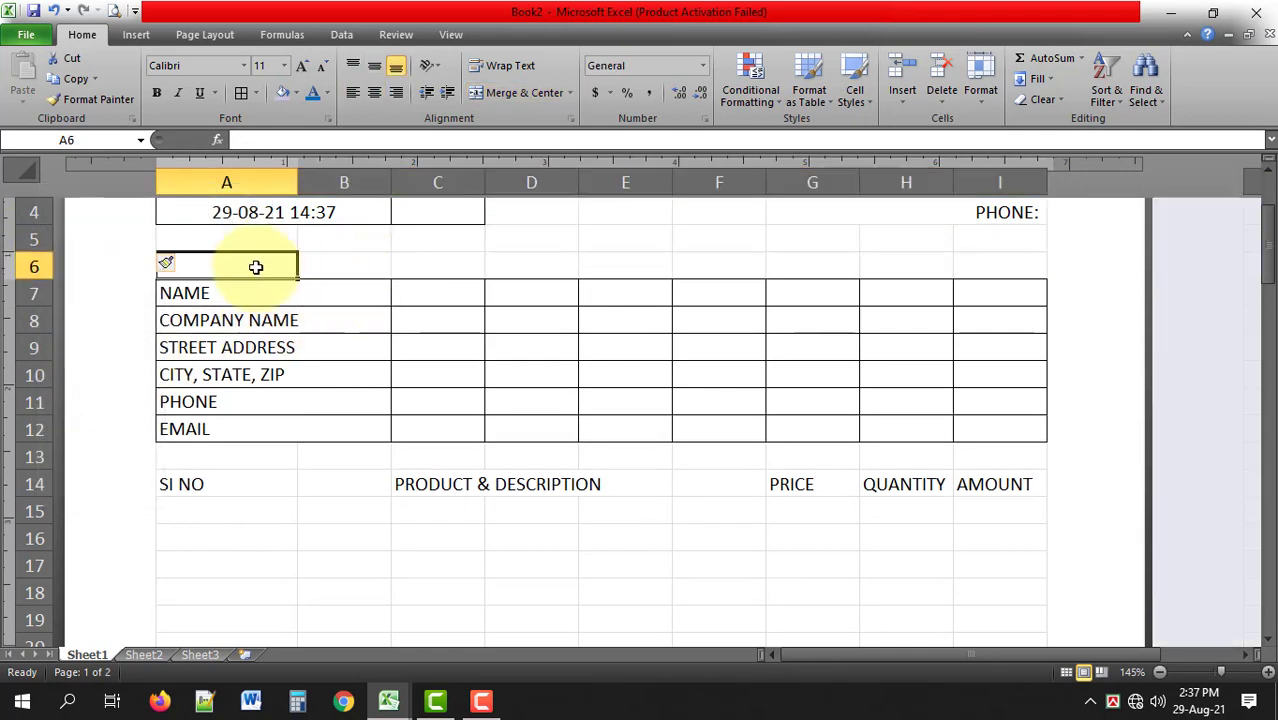
text(BILL TO)
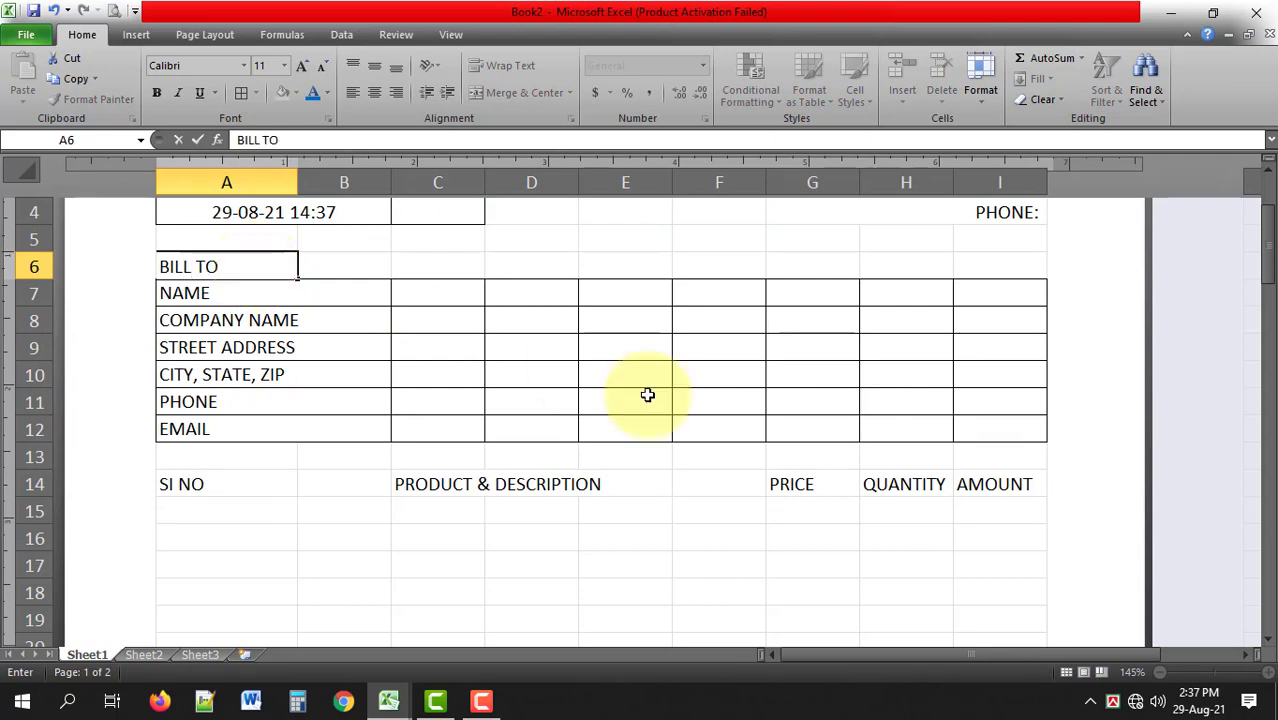
click(388, 312)
Merge and centre BILL TO across A6:I6 and make it bold
drag(203, 267, 1000, 266)
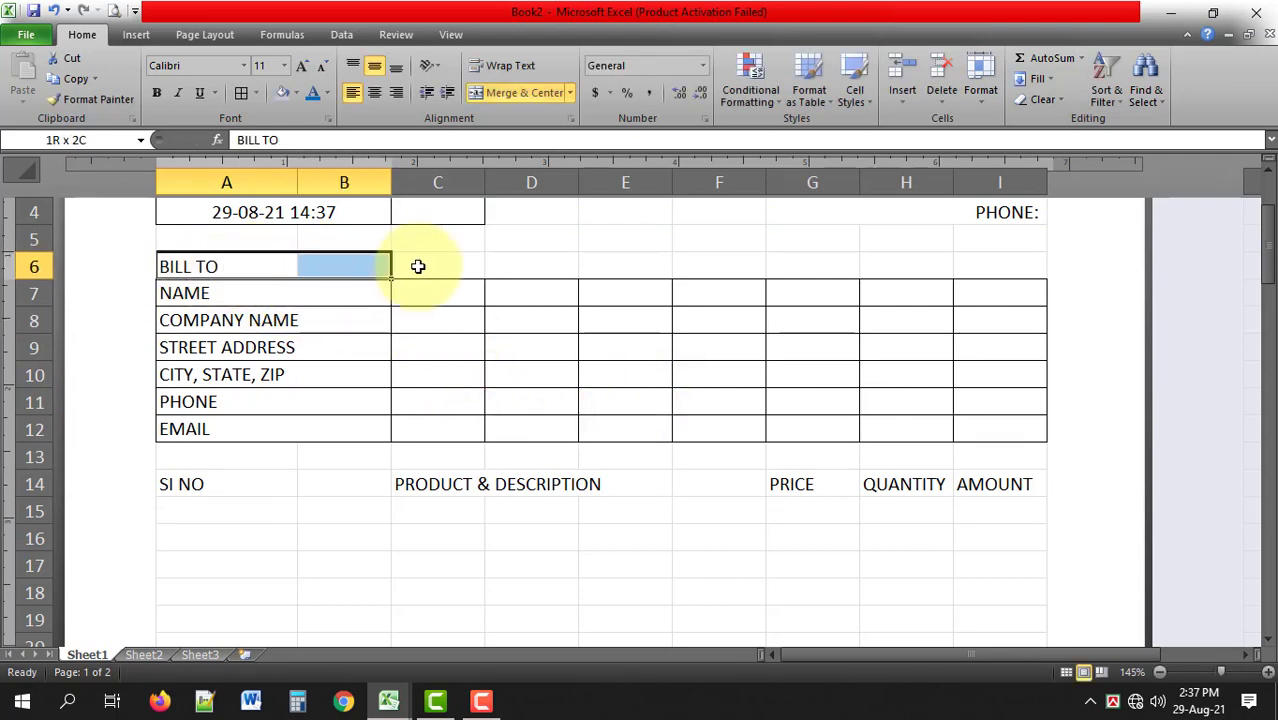
click(518, 95)
click(157, 93)
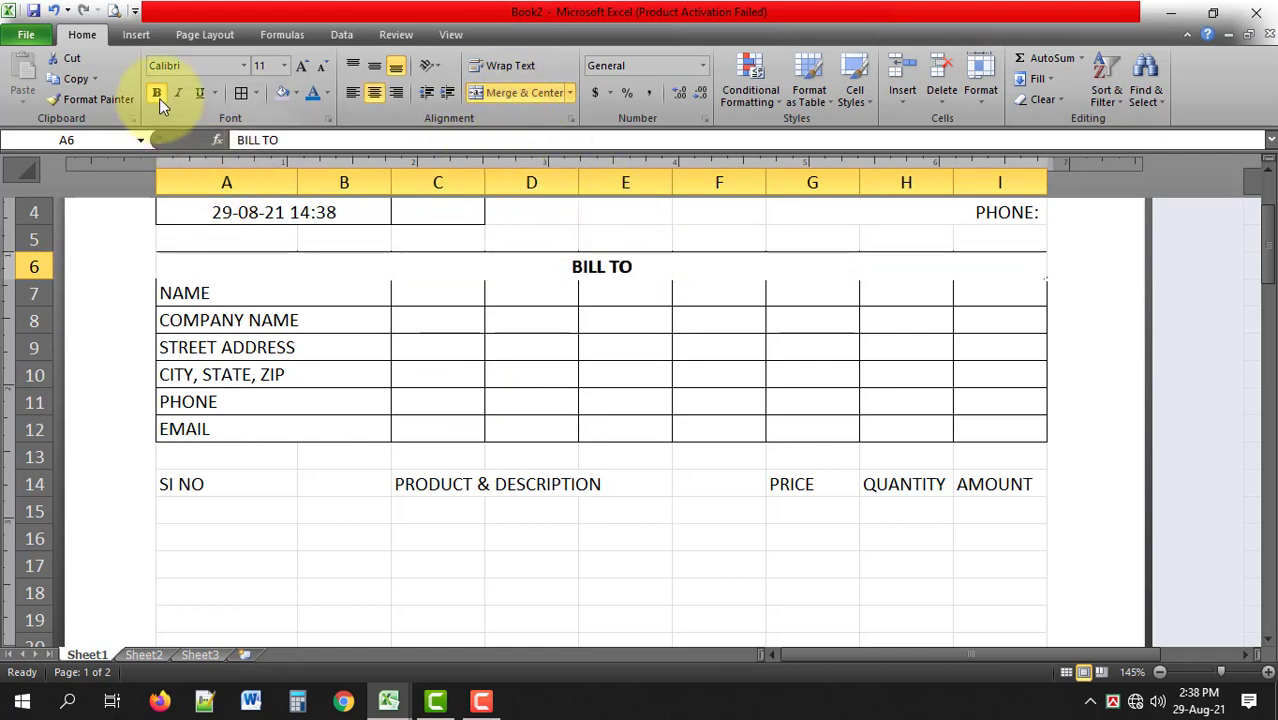
click(320, 292)
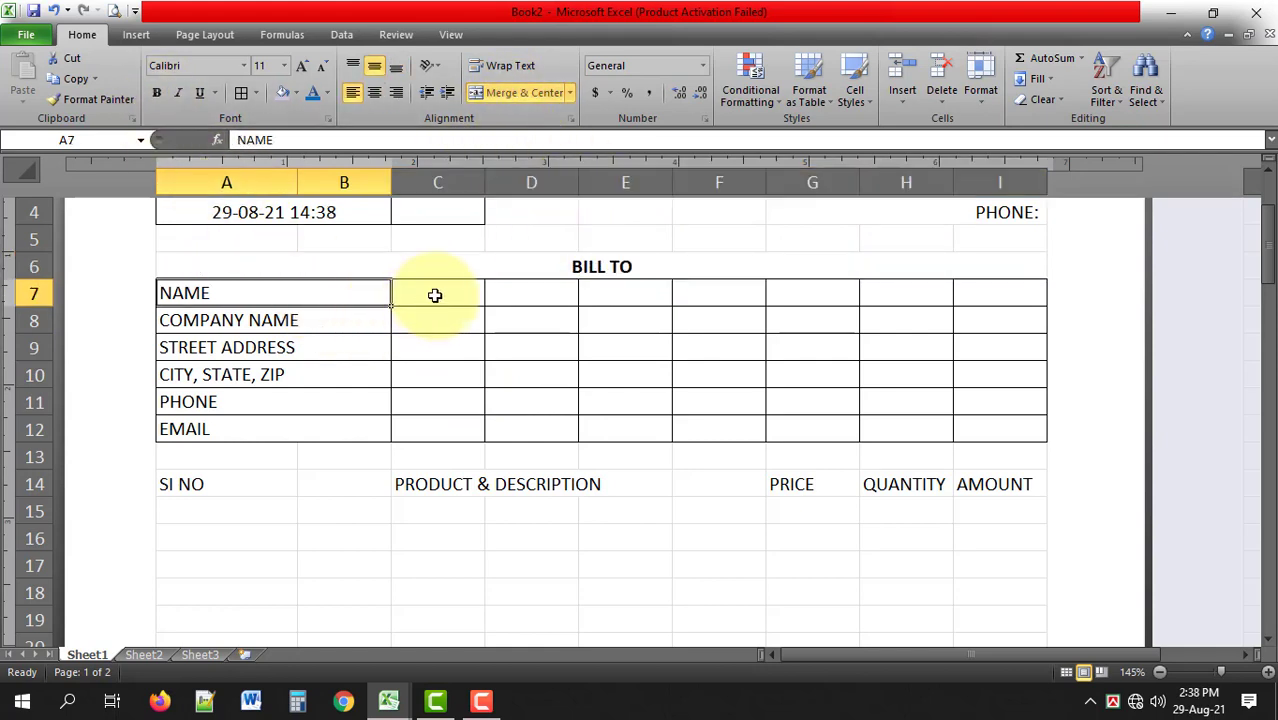
Border the BILL TO row and merge the NAME, COMPANY NAME and STREET ADDRESS entry cells across C–I
drag(340, 270, 620, 267)
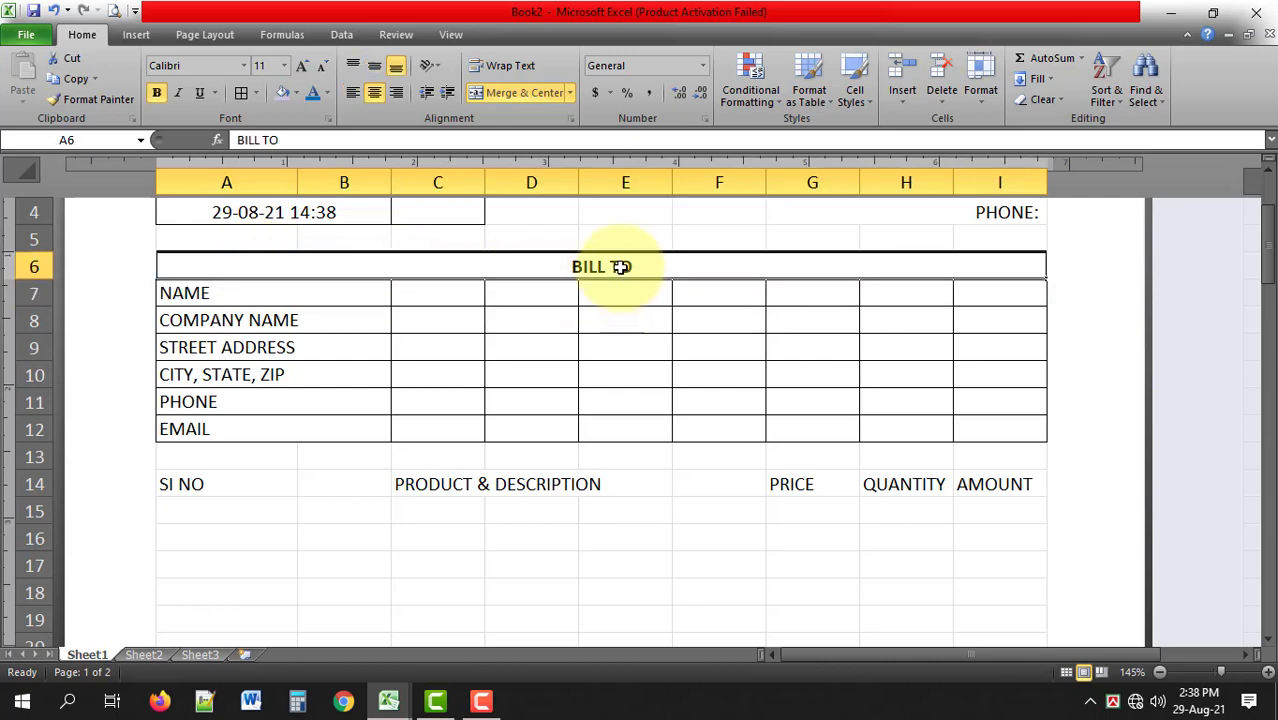
click(244, 92)
drag(448, 292, 975, 290)
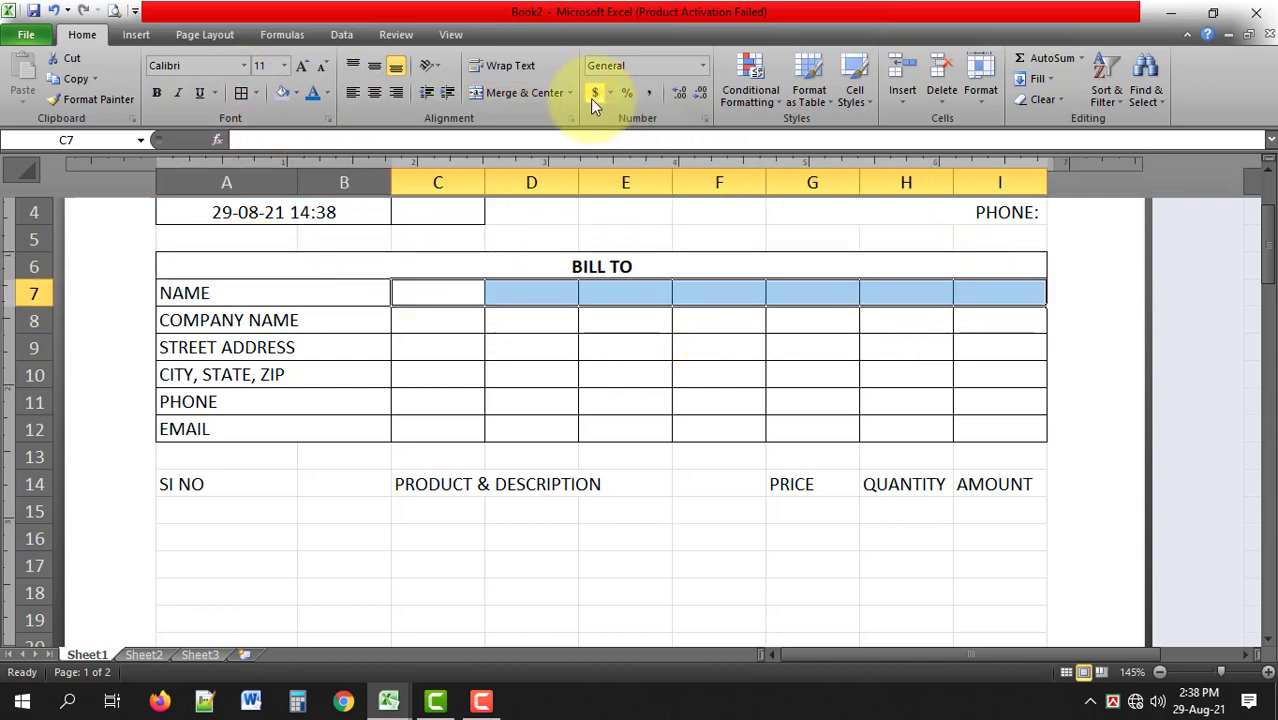
click(520, 98)
mouse_move(456, 320)
mouse_down()
mouse_move(804, 334)
mouse_move(1000, 320)
mouse_up()
click(518, 100)
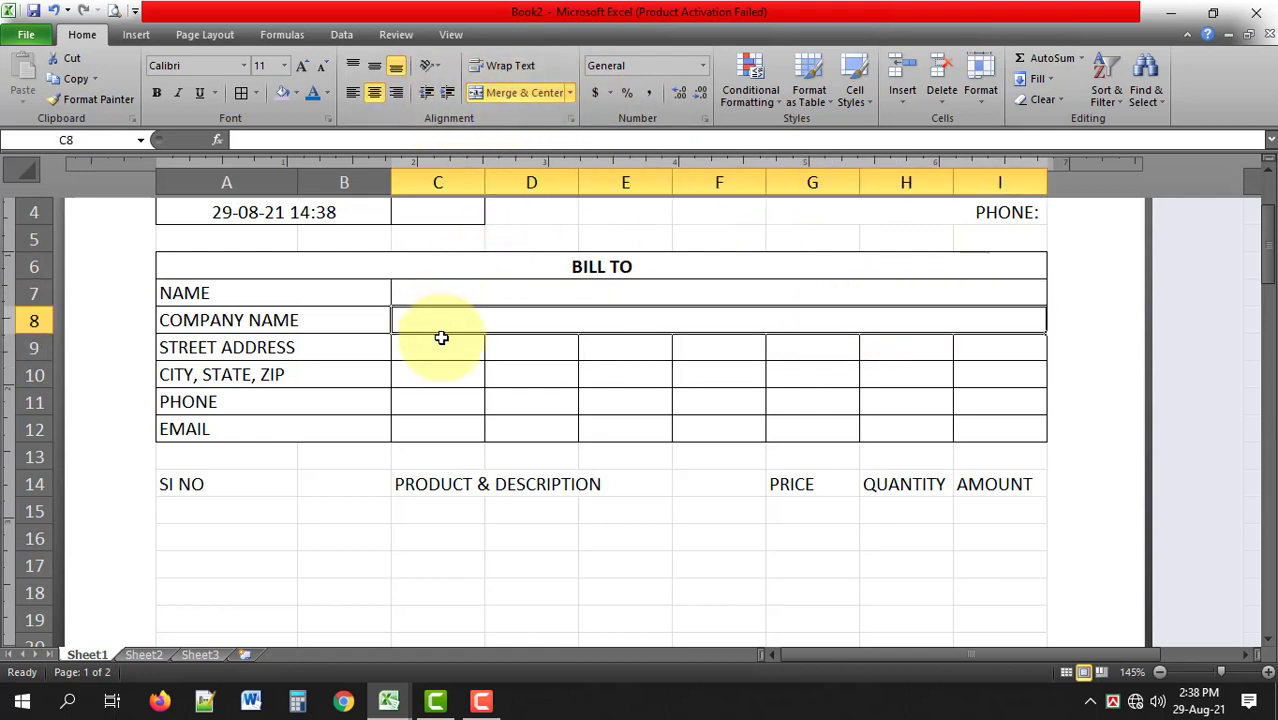
drag(440, 345, 1000, 347)
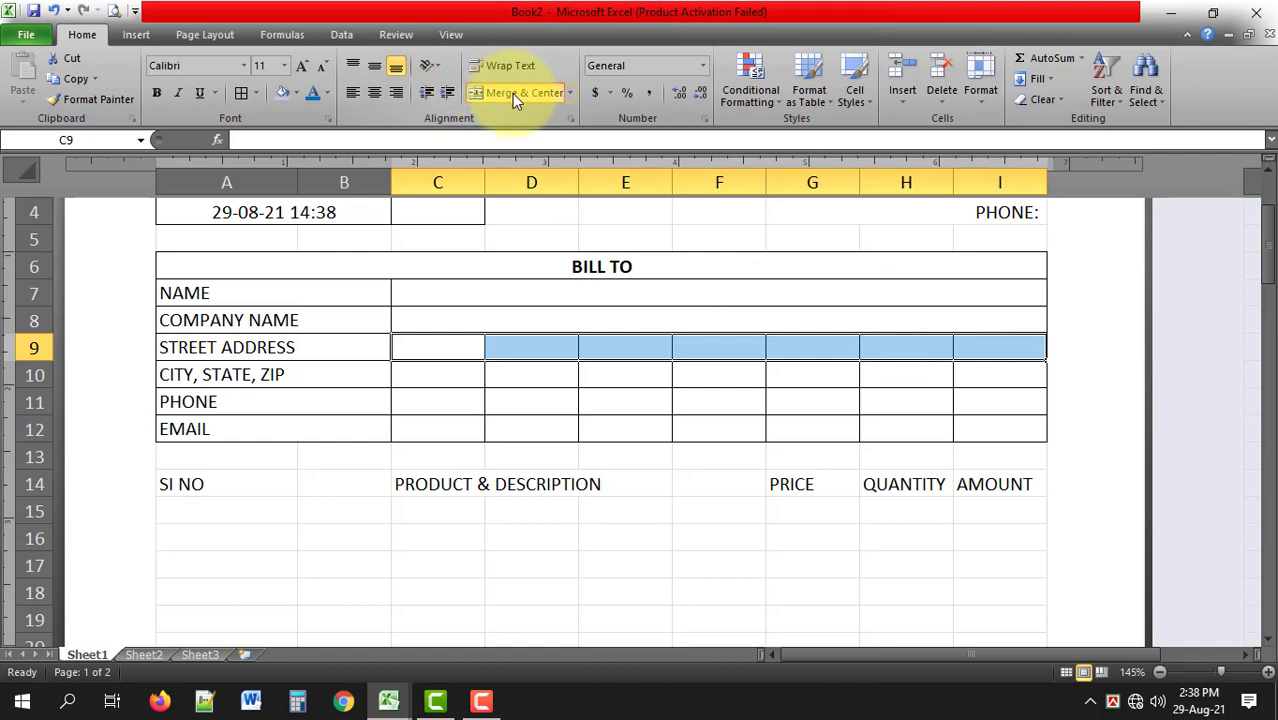
click(512, 93)
Merge the CITY, STATE, ZIP, PHONE and EMAIL entry cells across columns C–I
mouse_move(440, 374)
mouse_down()
mouse_move(892, 391)
mouse_move(981, 375)
mouse_up()
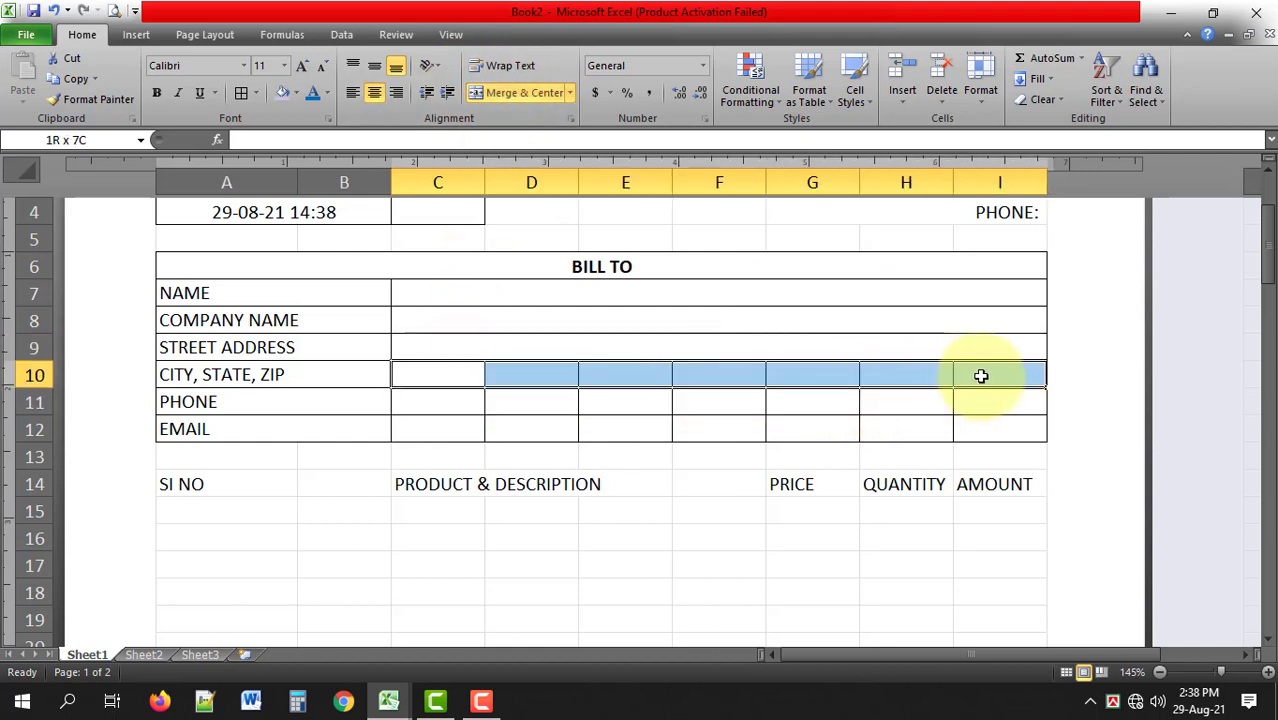
click(521, 100)
drag(440, 401, 970, 404)
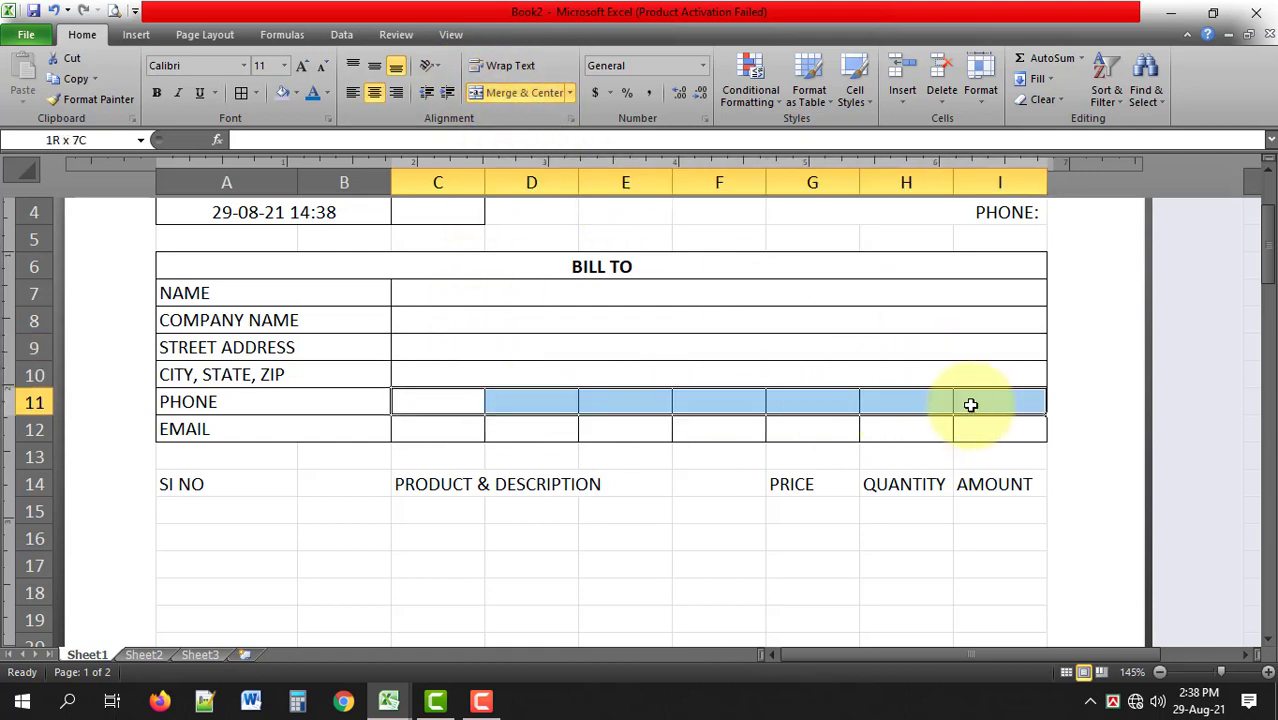
click(518, 93)
drag(445, 428, 995, 428)
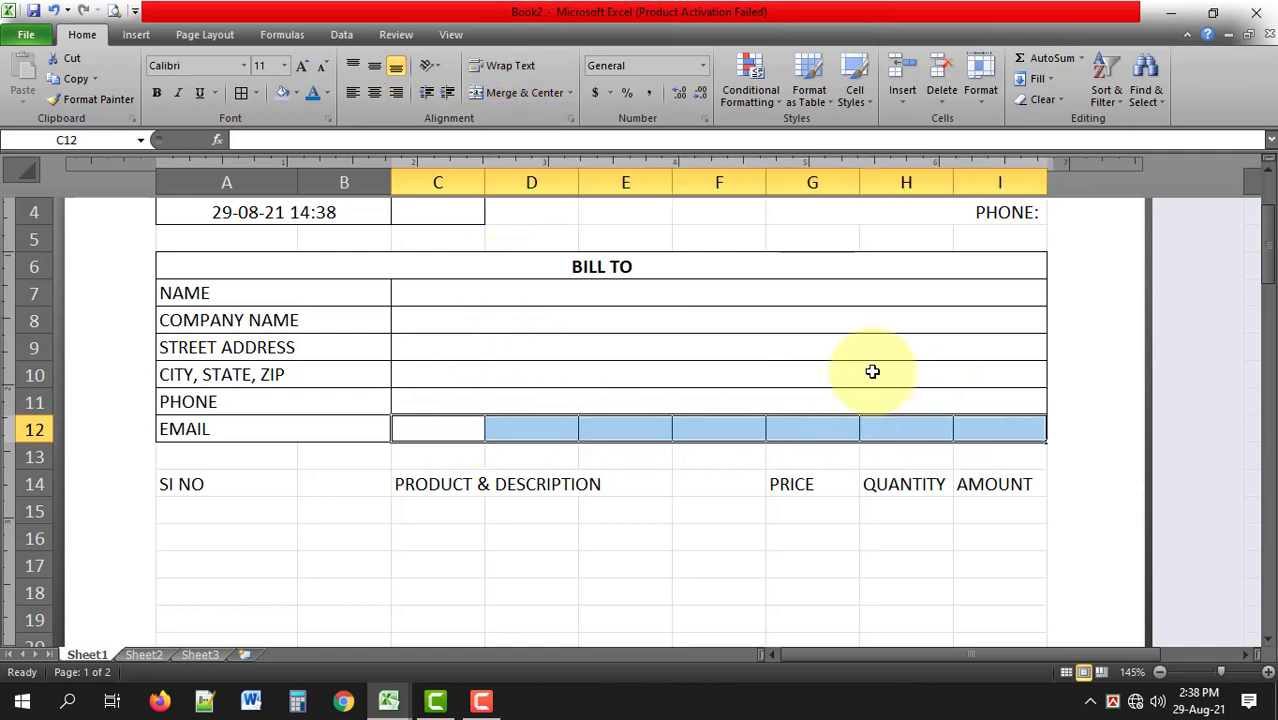
click(498, 96)
Shade the BILL TO row A6:I6 and the labels A7:B12 light purple
click(268, 270)
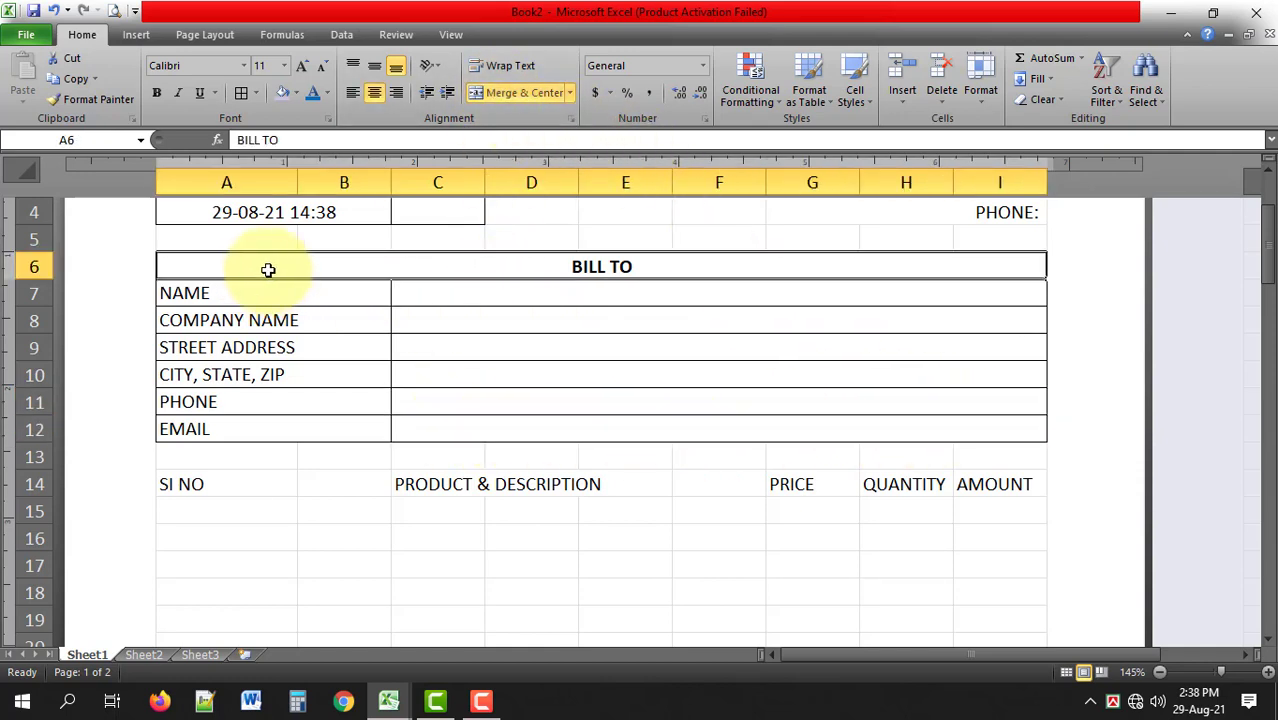
click(278, 90)
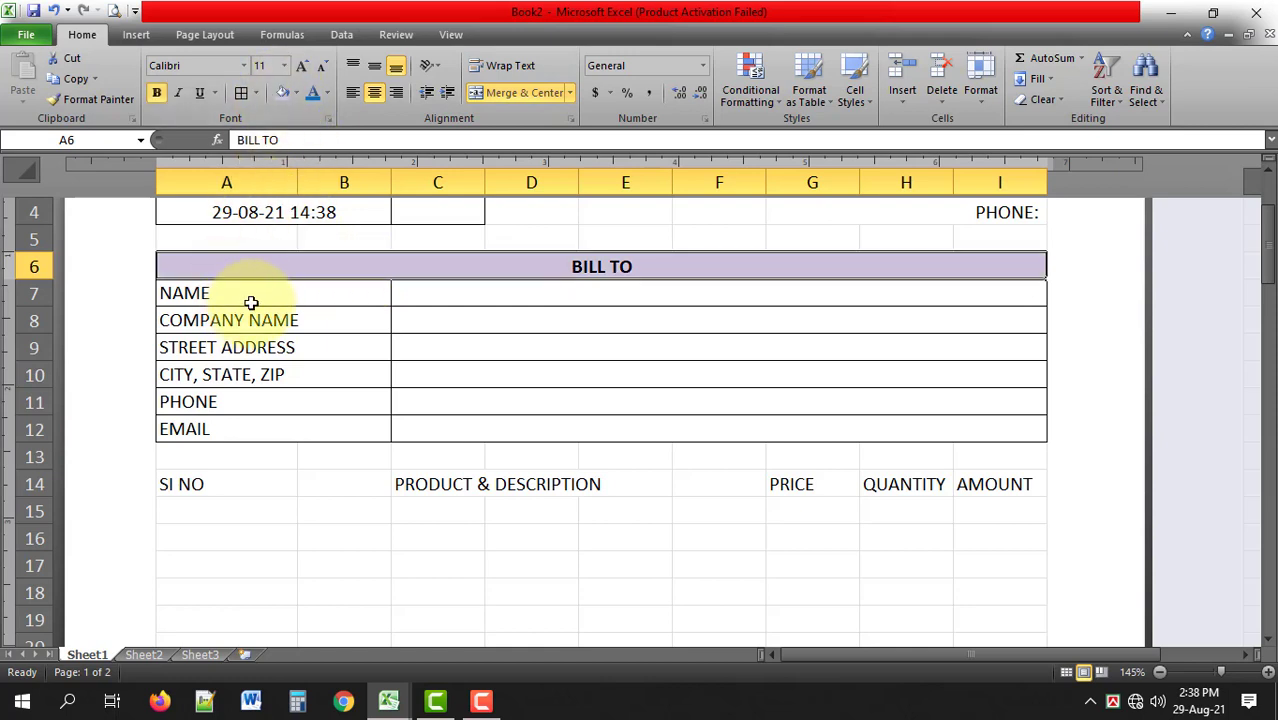
drag(251, 299, 252, 427)
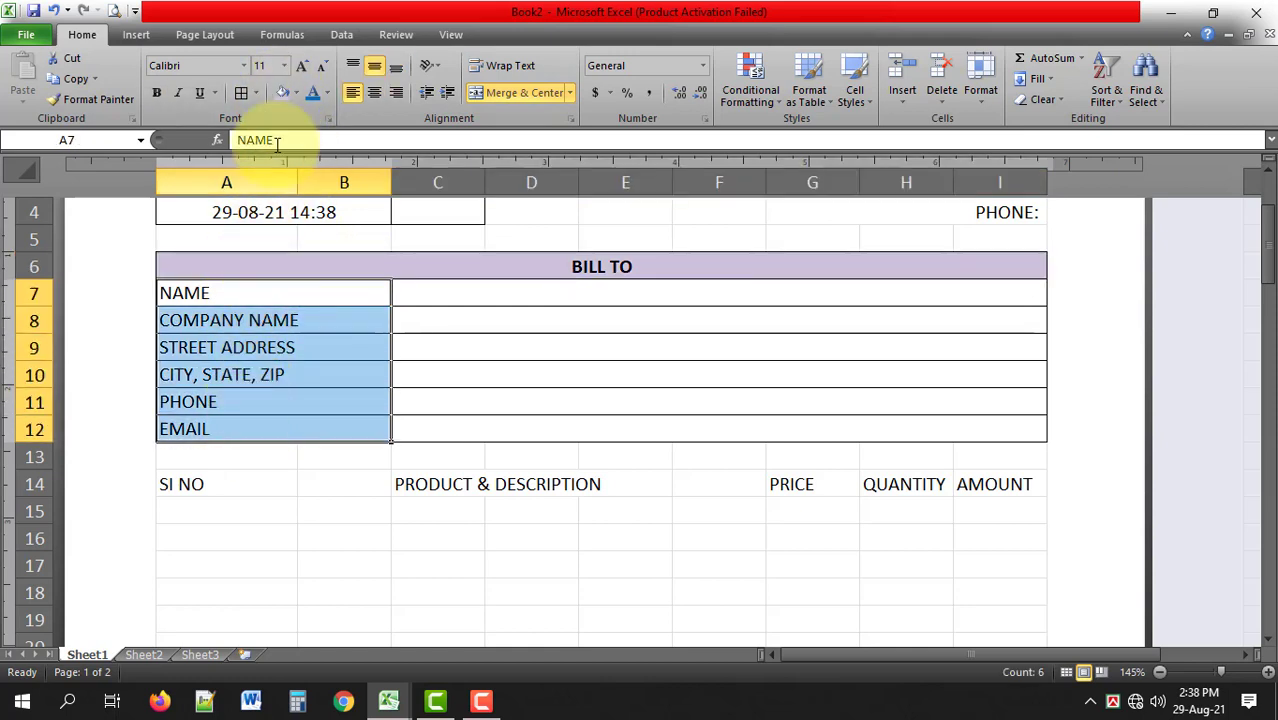
click(282, 96)
click(443, 392)
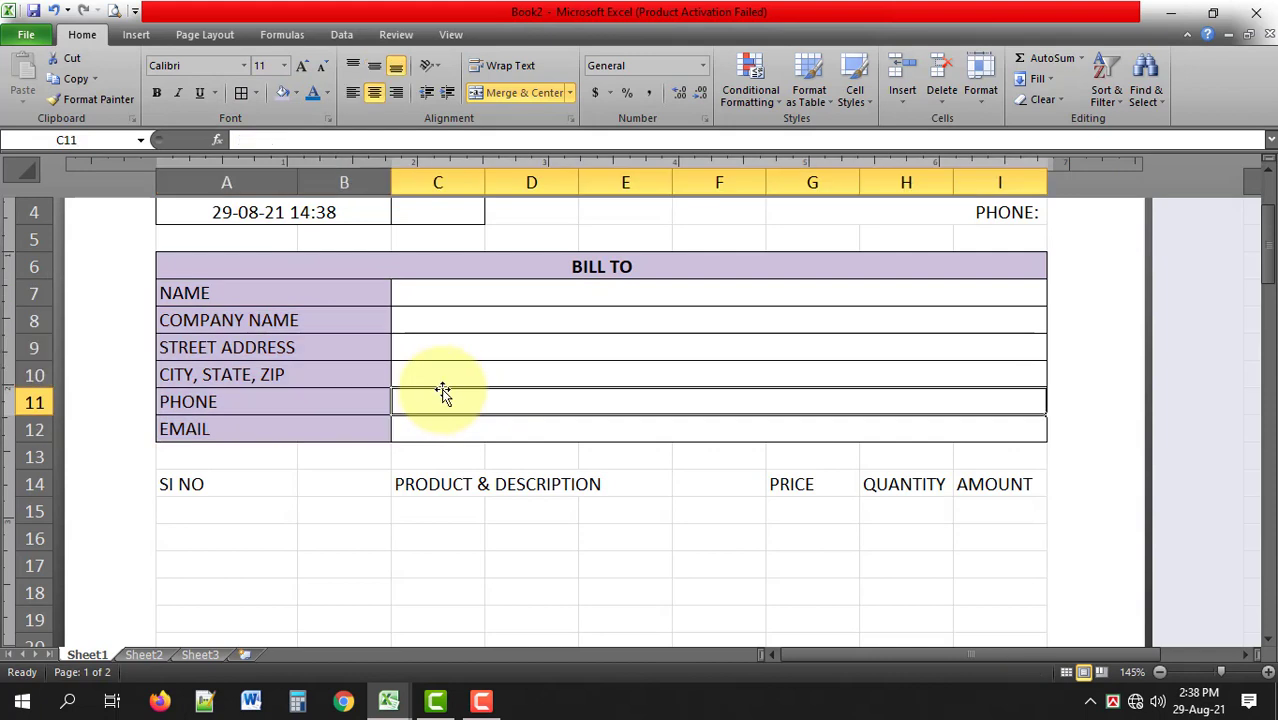
scroll(491, 408, down, 1)
scroll(496, 408, down, 1)
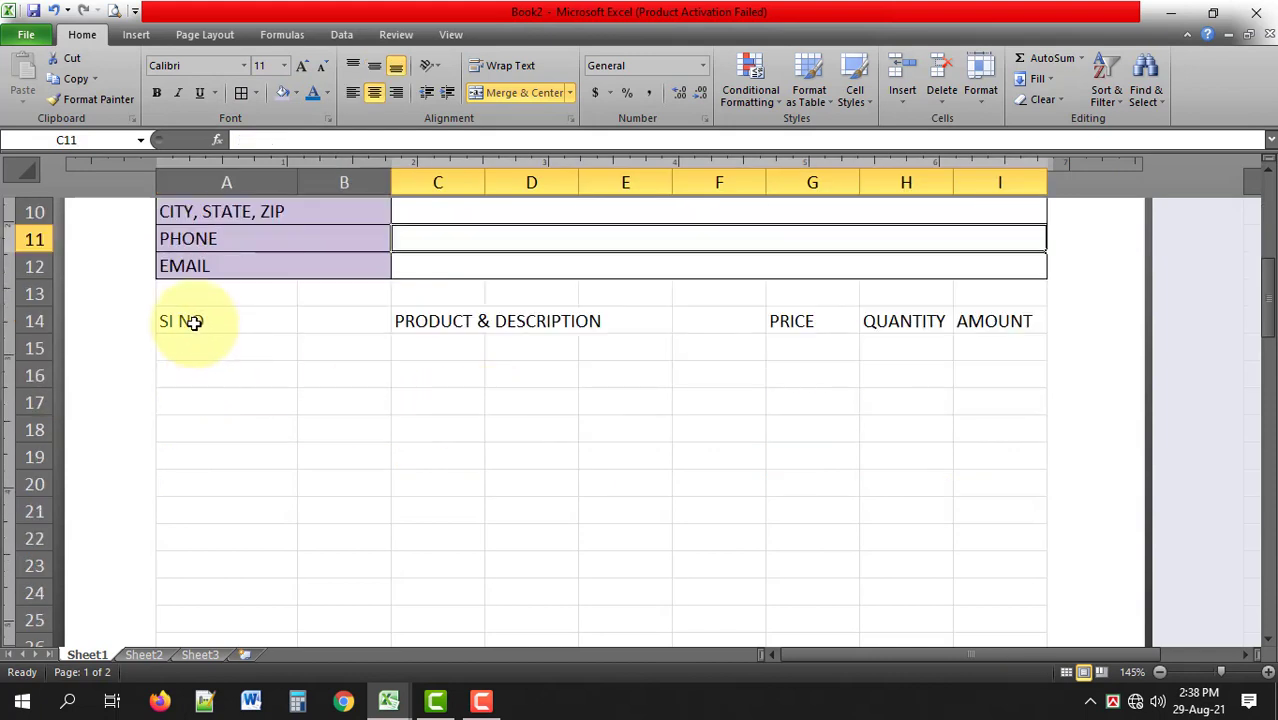
mouse_move(188, 321)
mouse_down()
mouse_move(976, 322)
mouse_move(985, 548)
mouse_move(1013, 699)
mouse_move(1012, 408)
mouse_move(980, 290)
mouse_up()
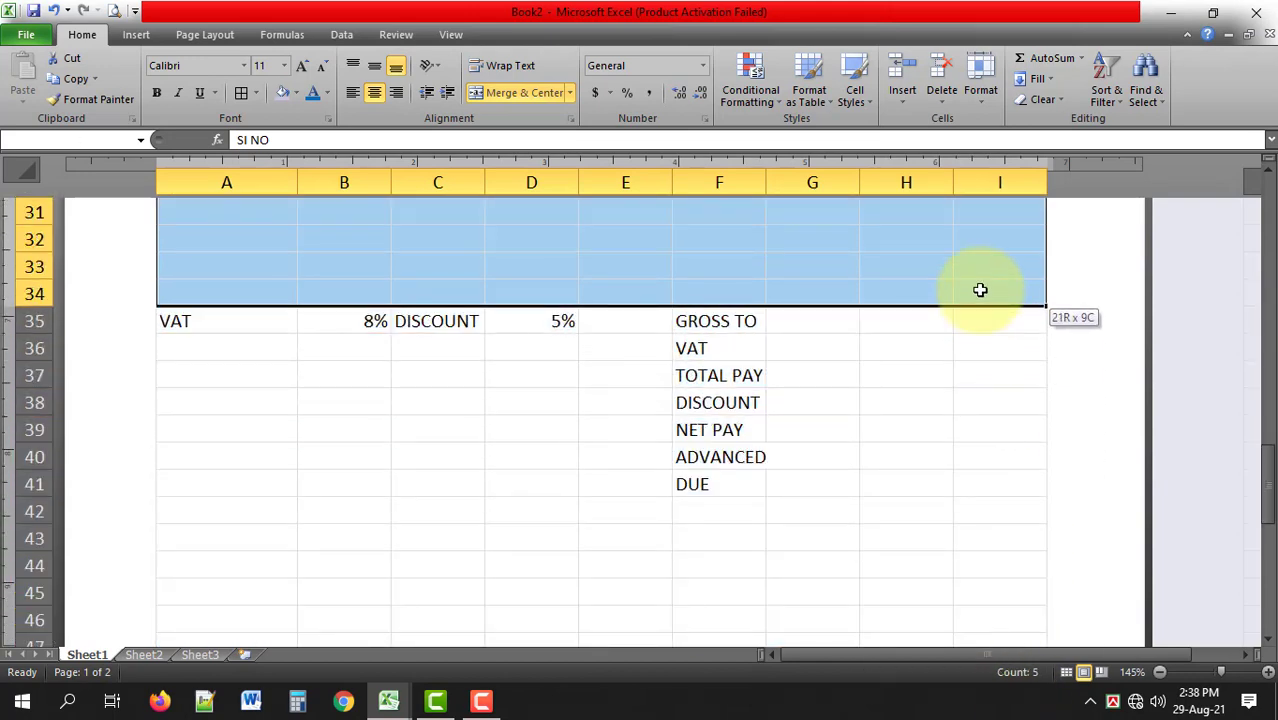
Add borders to the item table
drag(980, 290, 980, 292)
scroll(884, 363, up, 4)
scroll(665, 386, up, 1)
scroll(500, 340, up, 2)
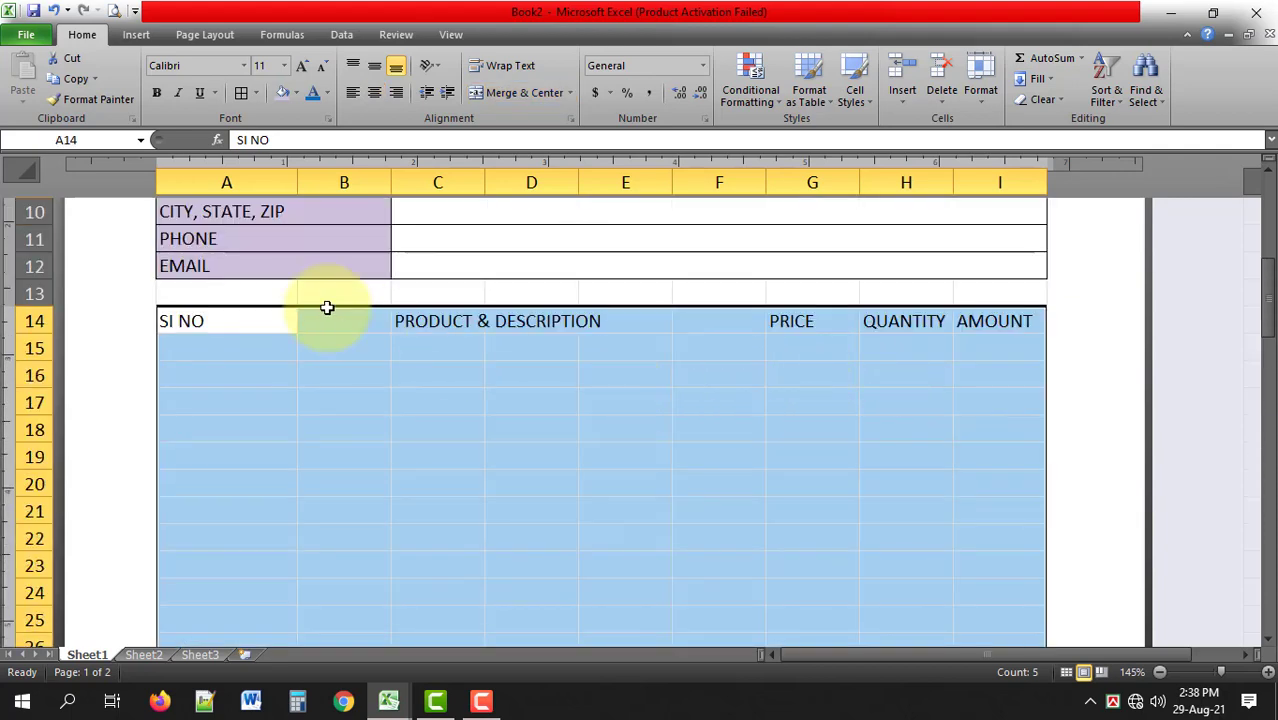
click(241, 94)
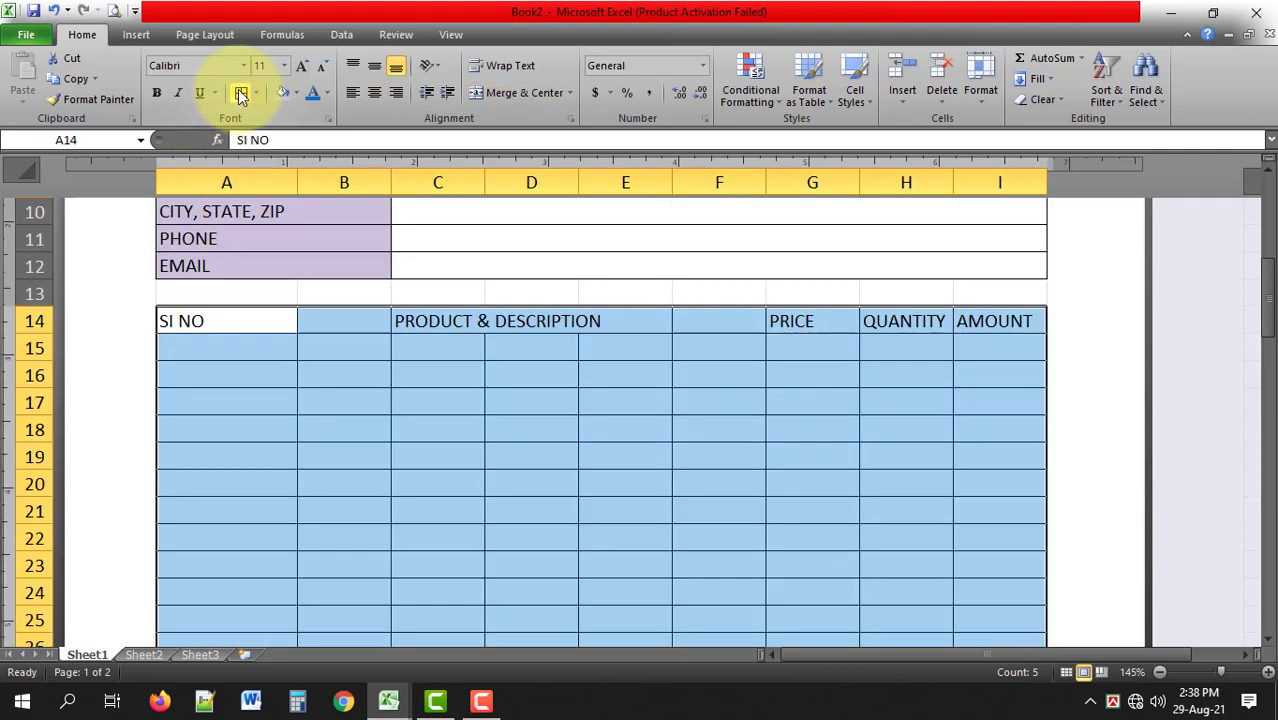
click(368, 351)
Bold the row 14 headings, merge PRODUCT & DESCRIPTION across B14:F14, and shade A14:I14 lavender
drag(200, 320, 975, 320)
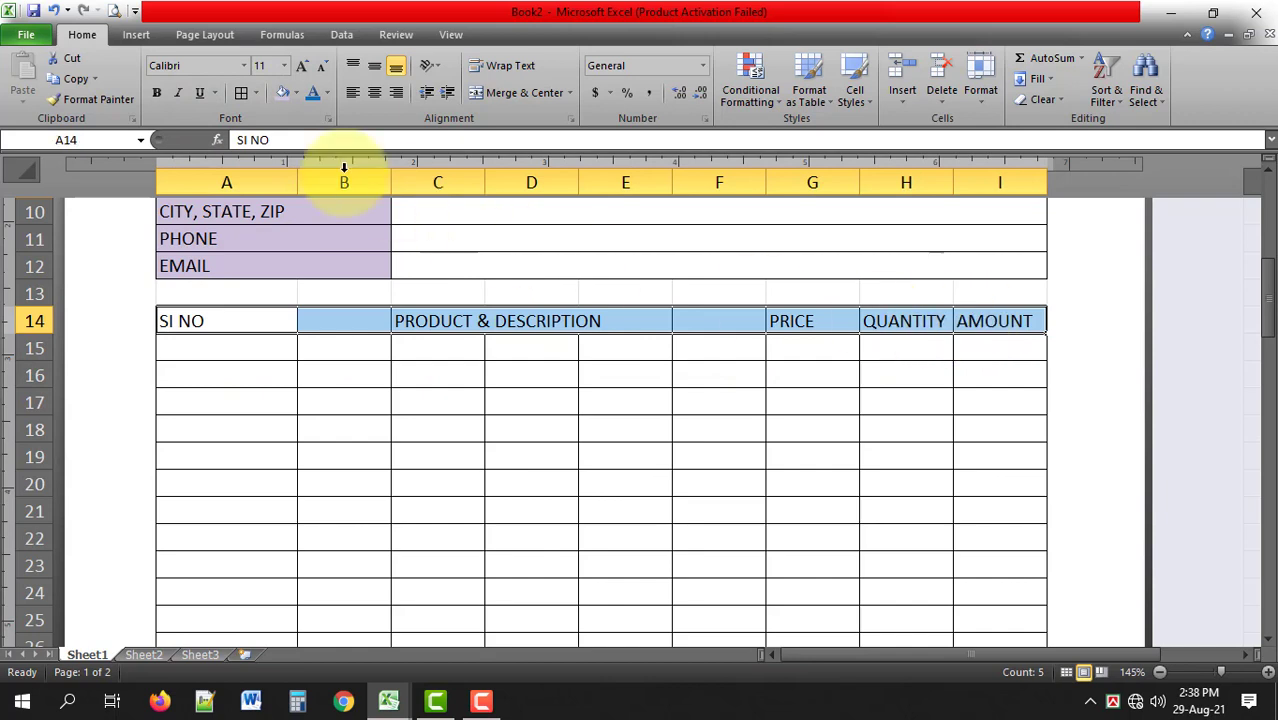
click(158, 93)
drag(368, 320, 619, 322)
click(521, 92)
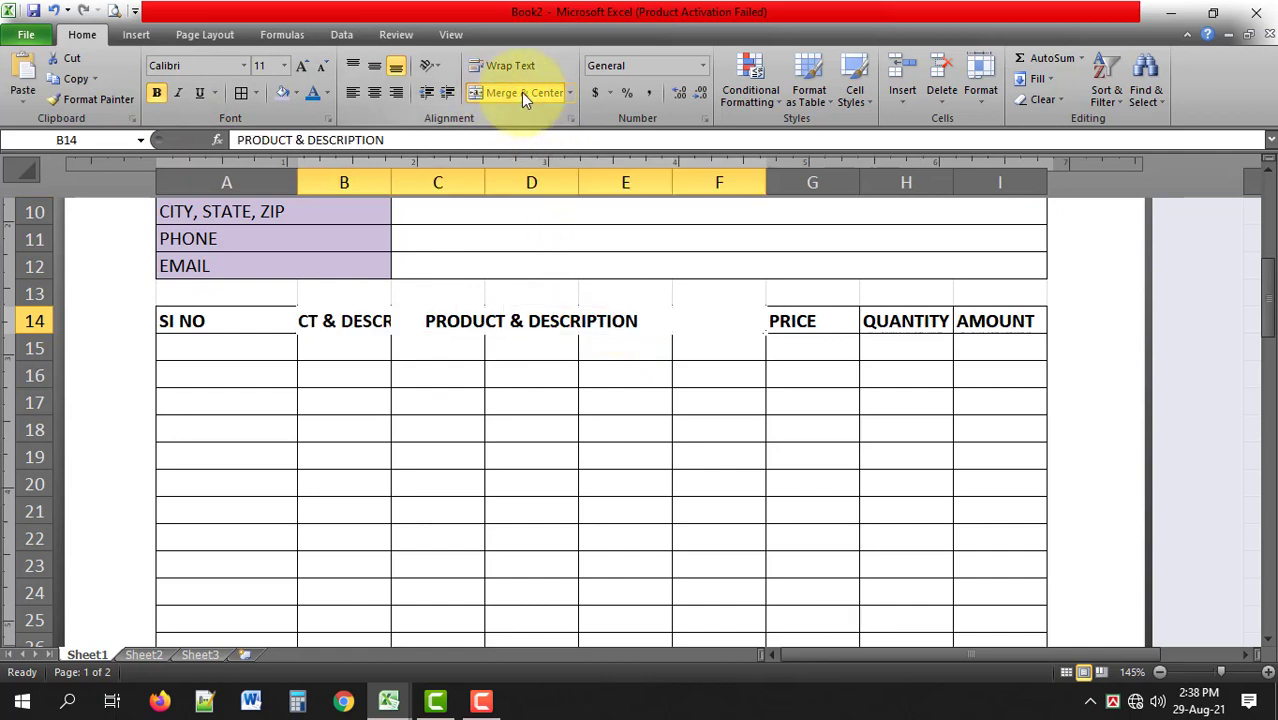
click(625, 375)
drag(250, 321, 953, 321)
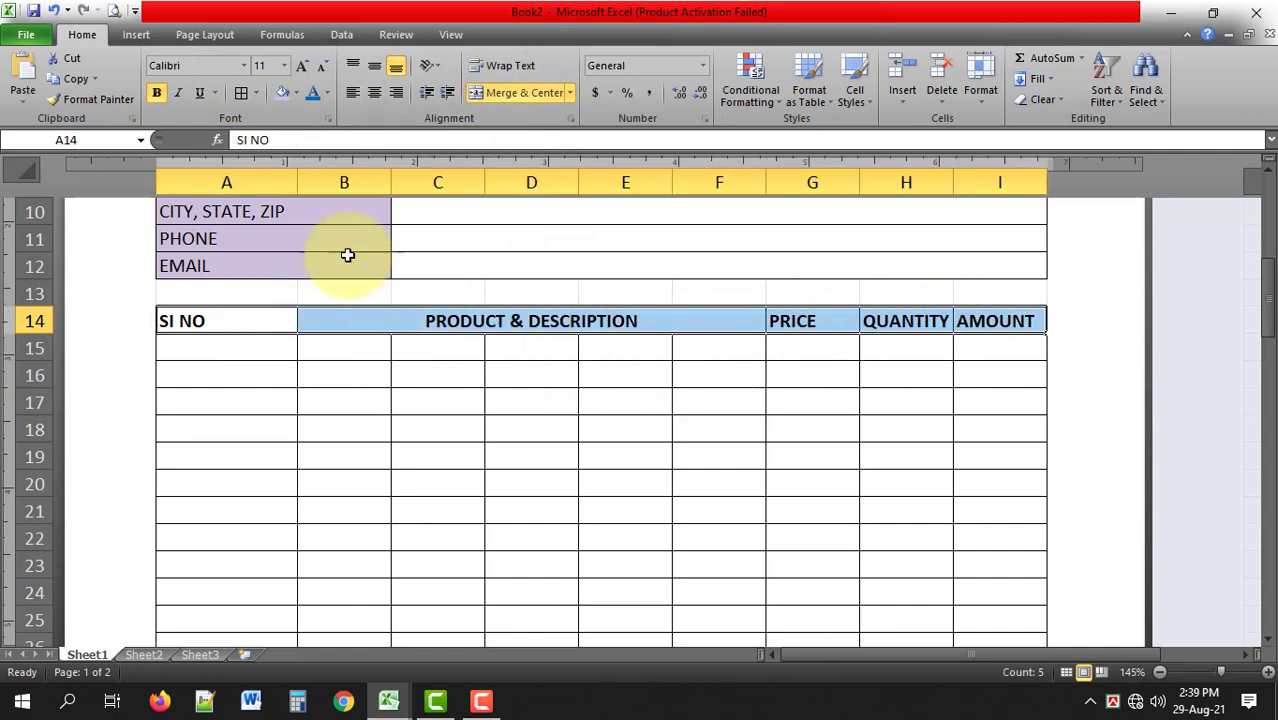
click(283, 92)
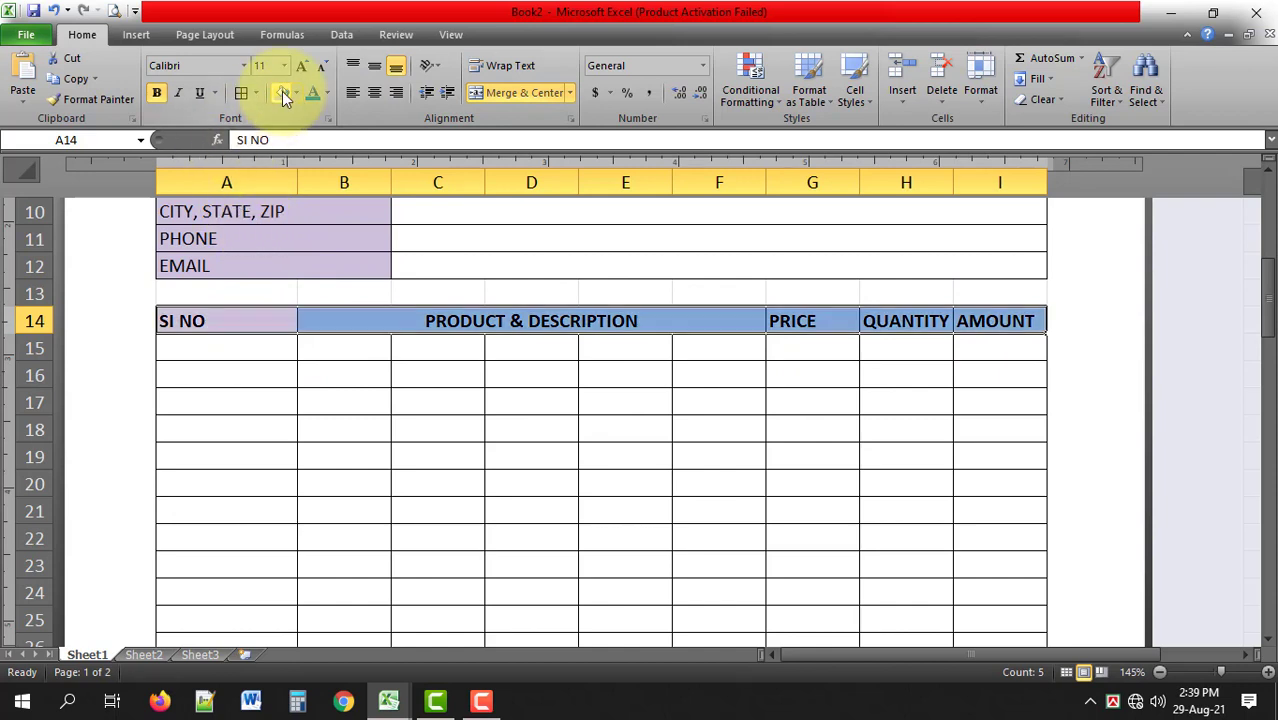
Narrow column A to 63 pixels
scroll(293, 186, down, 1)
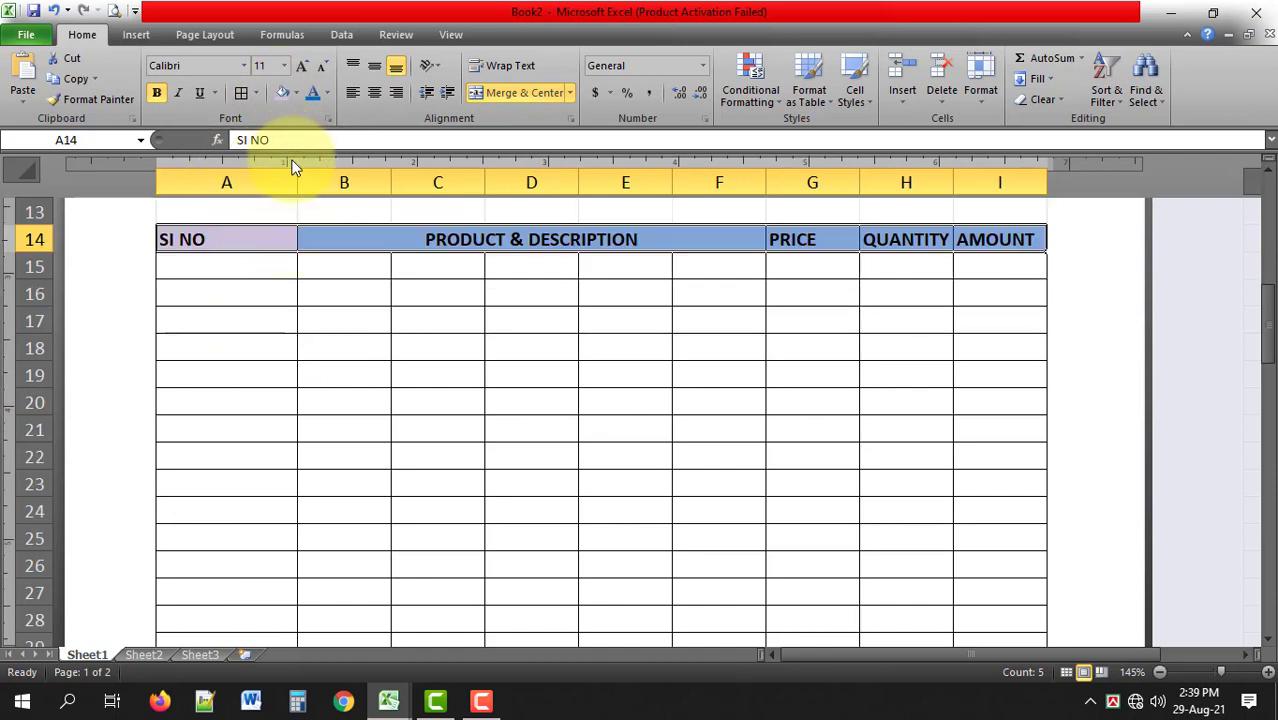
drag(292, 181, 236, 193)
scroll(600, 400, up, 2)
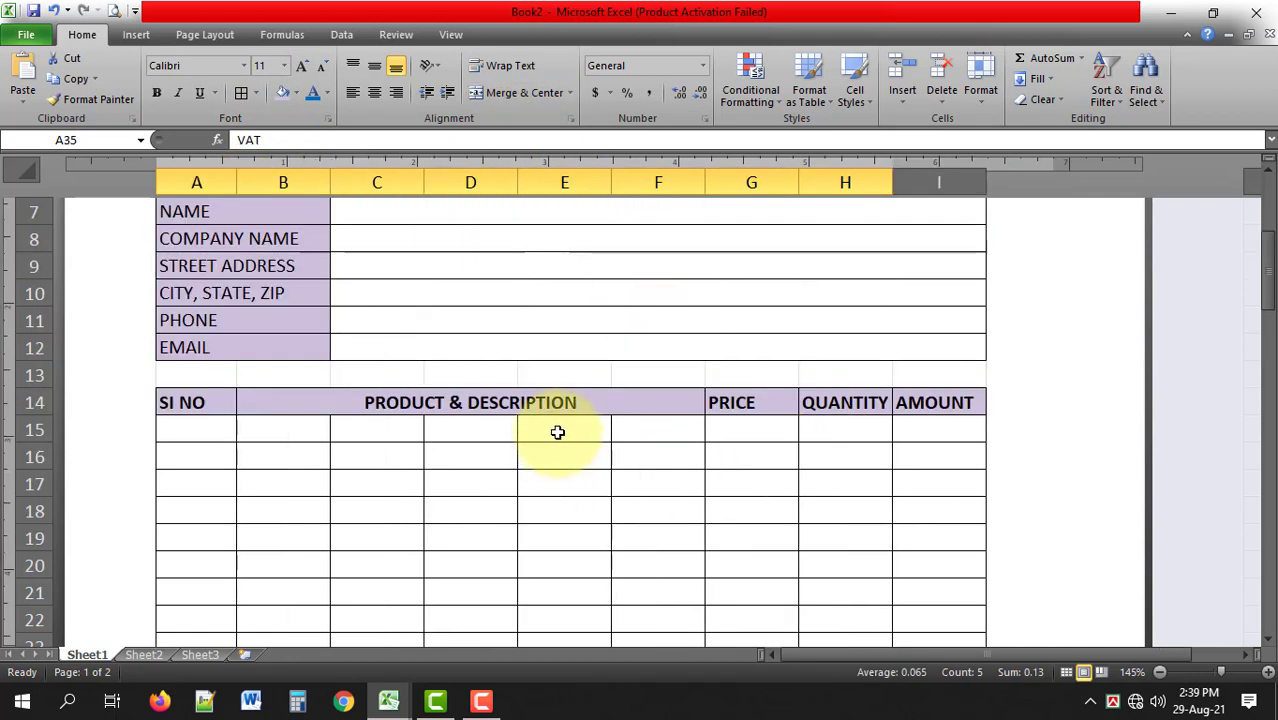
Merge columns B–F into one description cell on each item row 15 through 20
scroll(557, 432, down, 1)
drag(283, 375, 657, 375)
click(525, 92)
drag(283, 402, 657, 402)
click(525, 92)
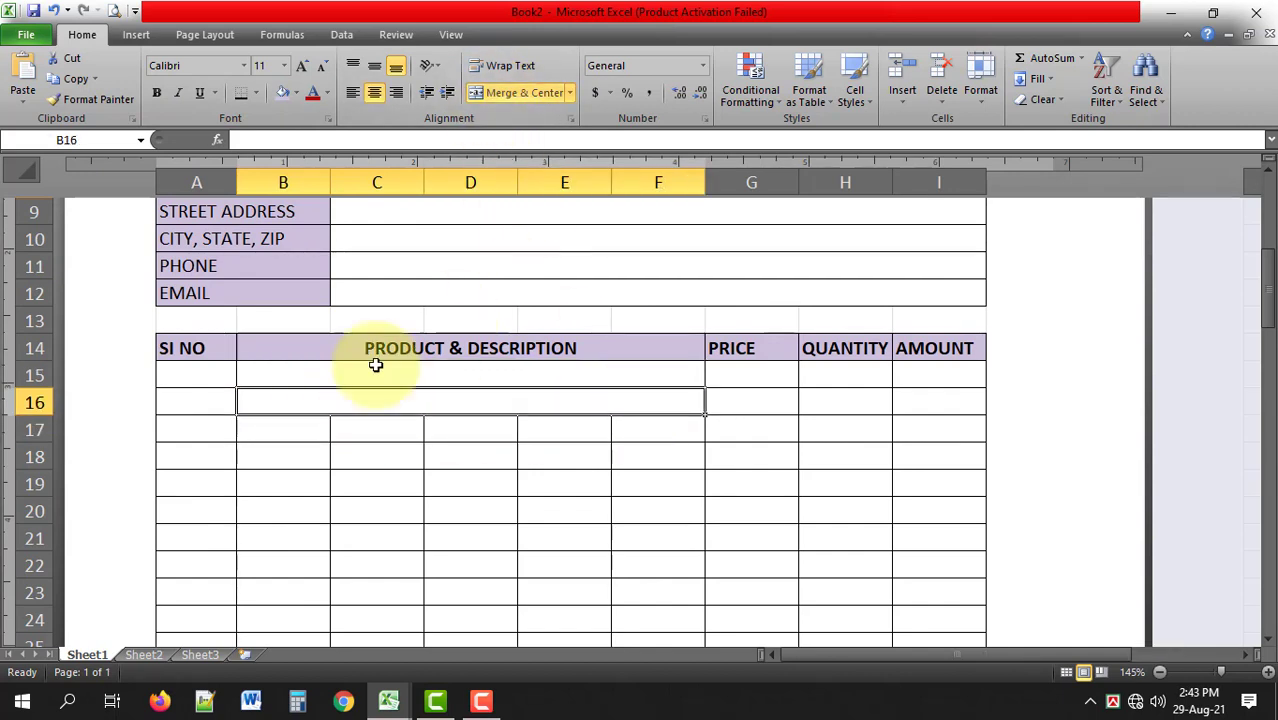
drag(283, 429, 657, 429)
click(525, 92)
drag(283, 456, 657, 456)
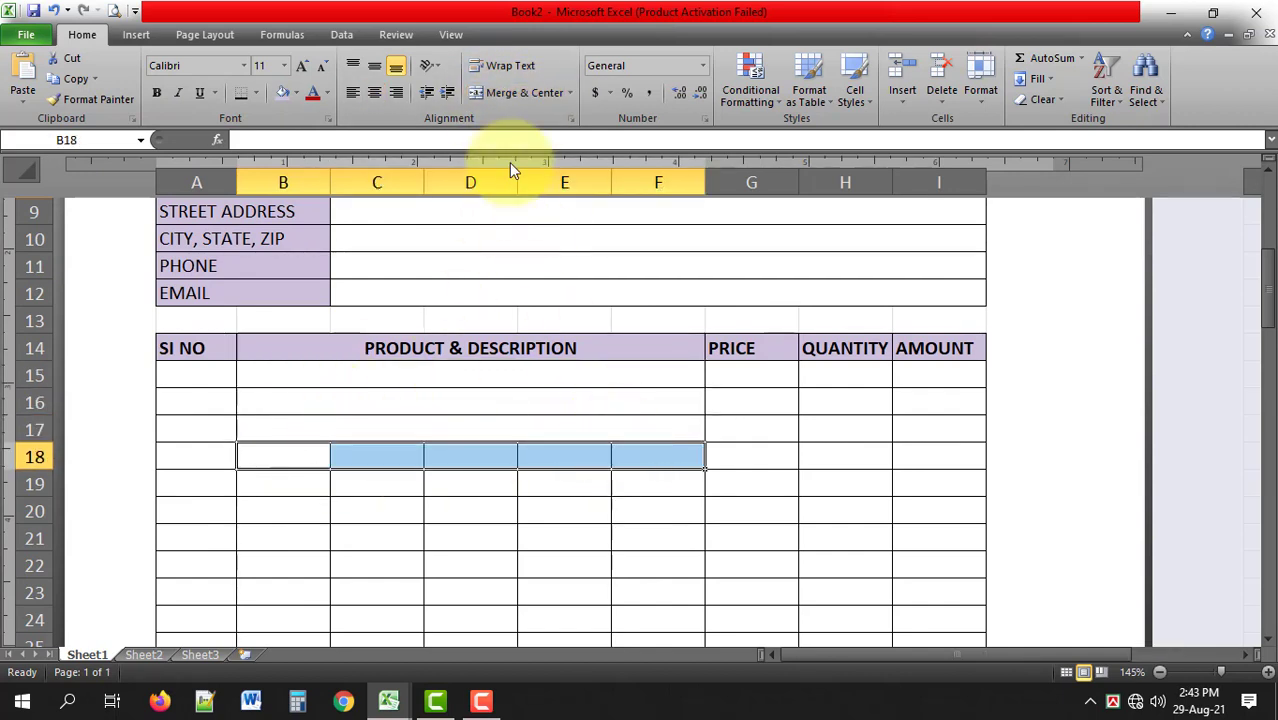
click(525, 92)
scroll(300, 402, down, 1)
drag(283, 402, 657, 402)
click(525, 92)
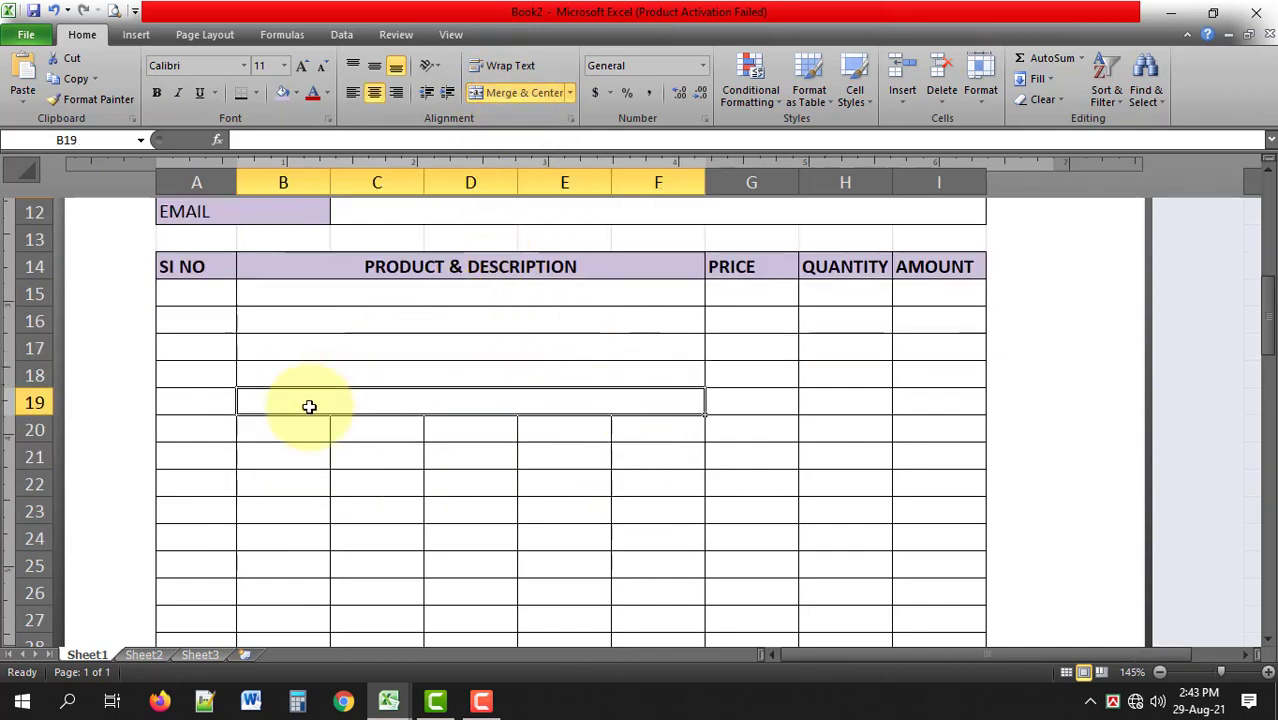
drag(283, 429, 625, 428)
click(525, 92)
Merge columns B–F on each item row 21 through 28
scroll(300, 291, down, 2)
drag(283, 293, 657, 293)
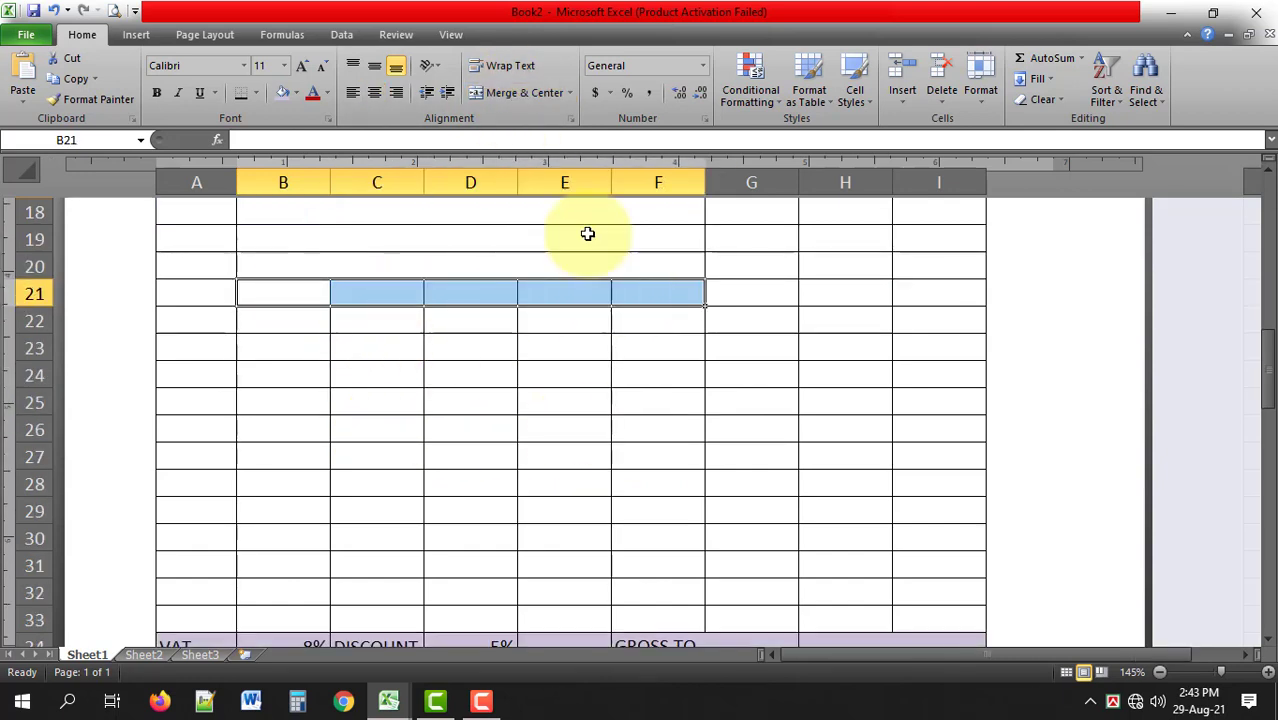
click(525, 92)
drag(283, 320, 657, 320)
click(525, 92)
drag(283, 347, 657, 347)
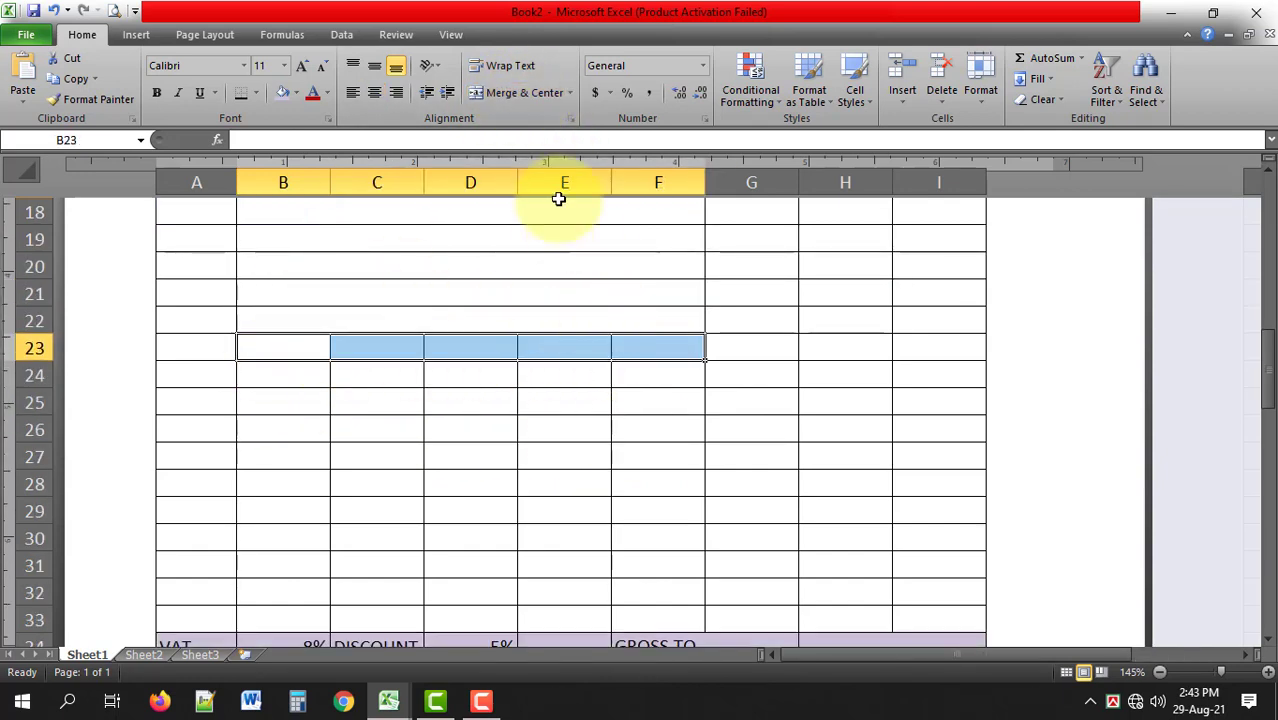
click(525, 92)
drag(283, 375, 657, 375)
click(525, 92)
drag(283, 402, 657, 402)
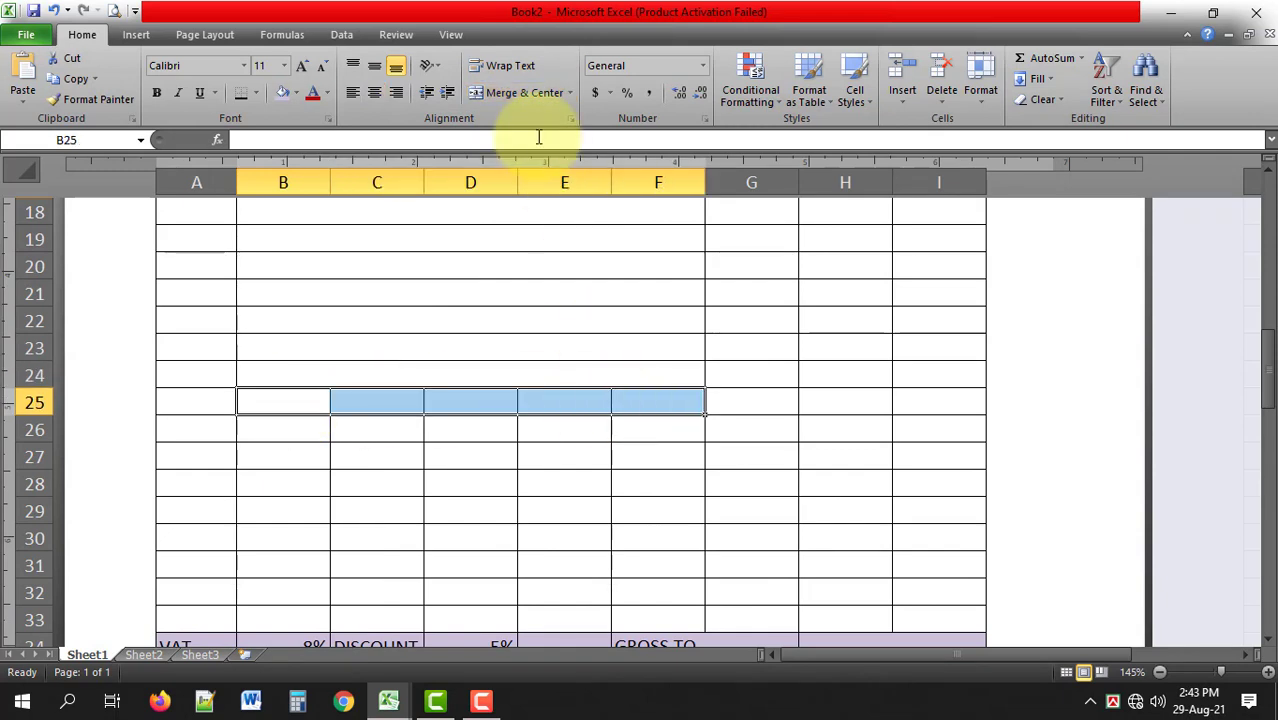
click(525, 92)
drag(283, 429, 657, 429)
click(525, 92)
mouse_move(283, 456)
mouse_down()
mouse_move(634, 479)
mouse_move(283, 456)
mouse_move(624, 486)
mouse_up()
click(525, 92)
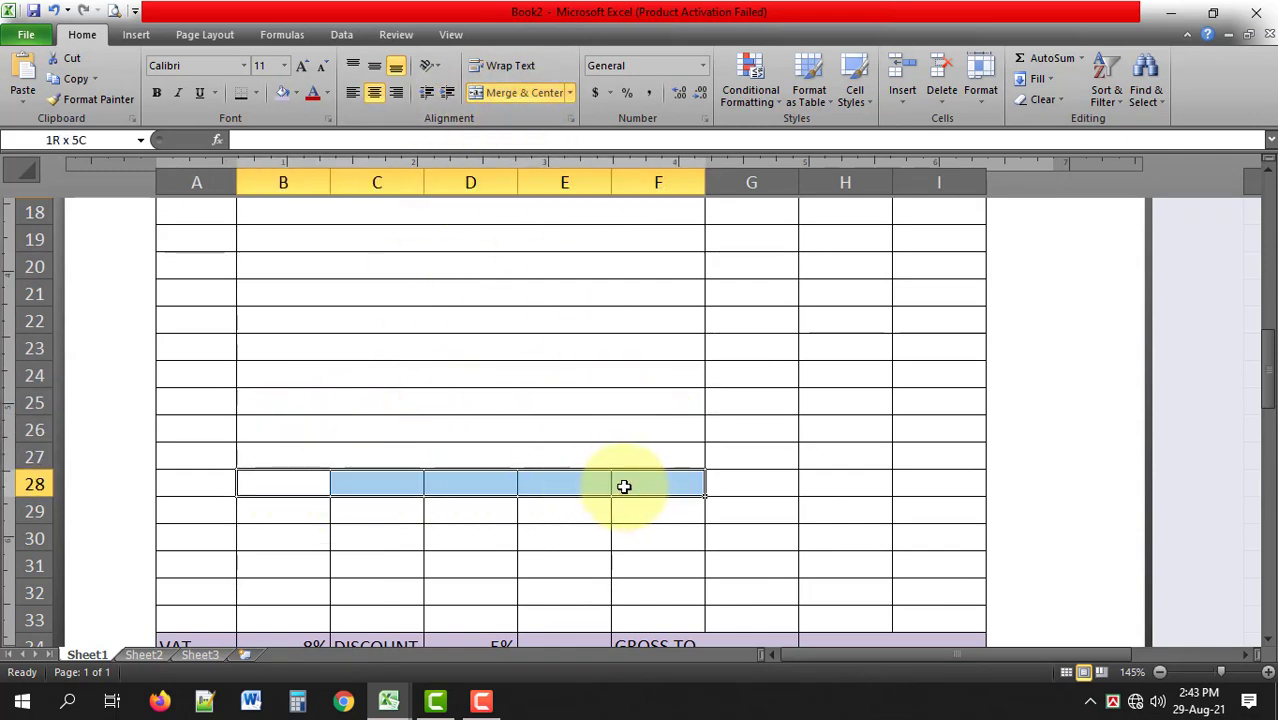
click(525, 92)
Merge columns B–F on the remaining item rows 29 through 33
scroll(348, 371, down, 2)
drag(283, 348, 657, 348)
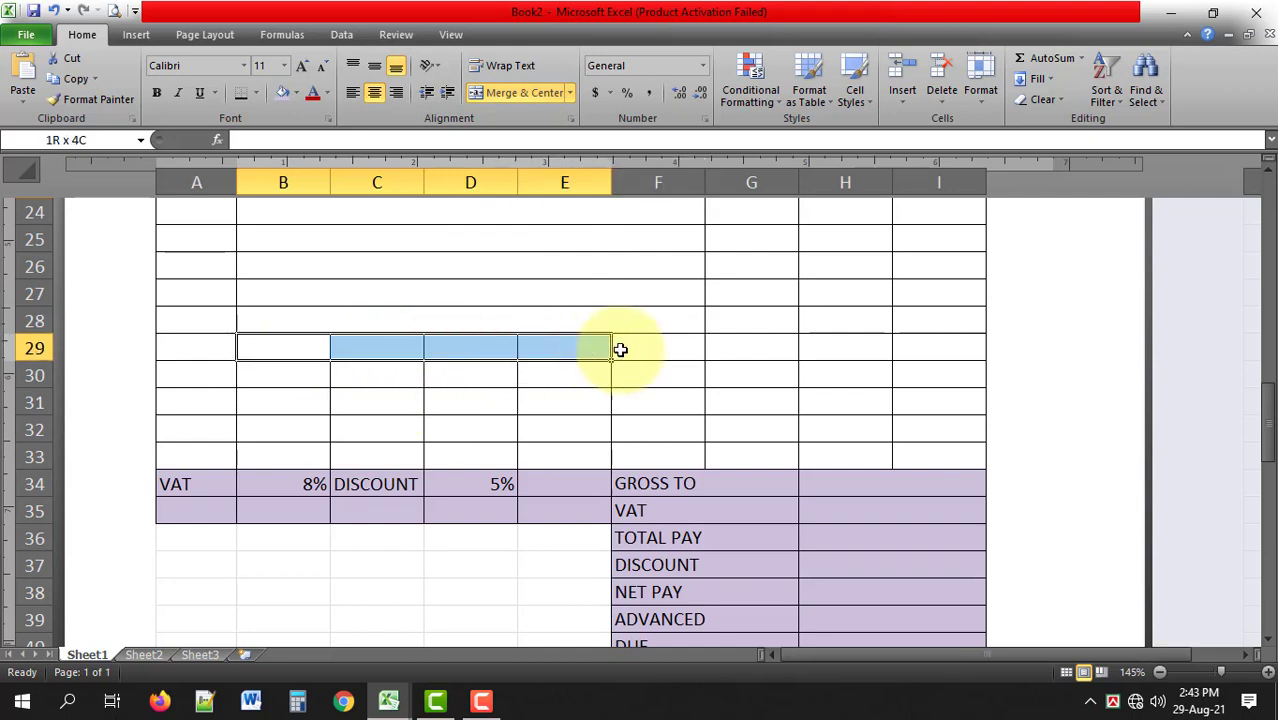
click(525, 92)
drag(283, 375, 657, 375)
click(525, 92)
drag(283, 402, 657, 402)
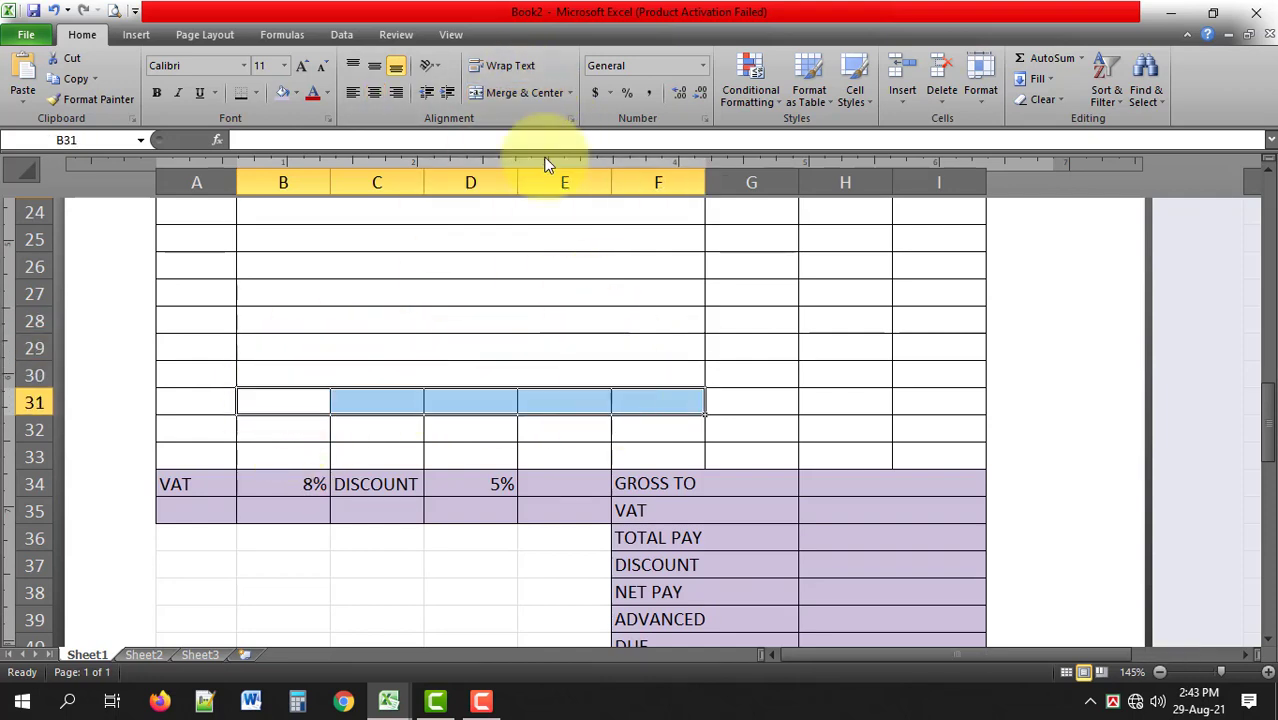
click(525, 92)
mouse_move(283, 429)
mouse_down()
mouse_move(607, 447)
mouse_move(657, 429)
mouse_up()
click(525, 92)
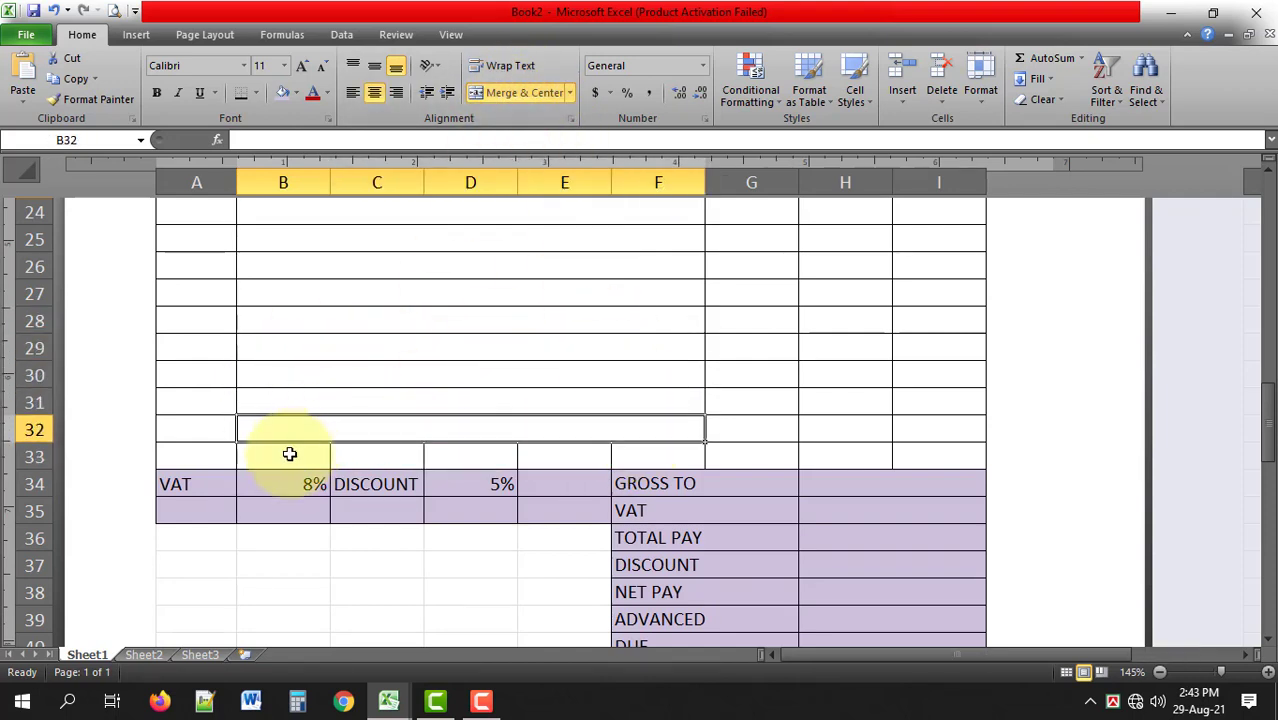
drag(289, 454, 657, 454)
click(512, 92)
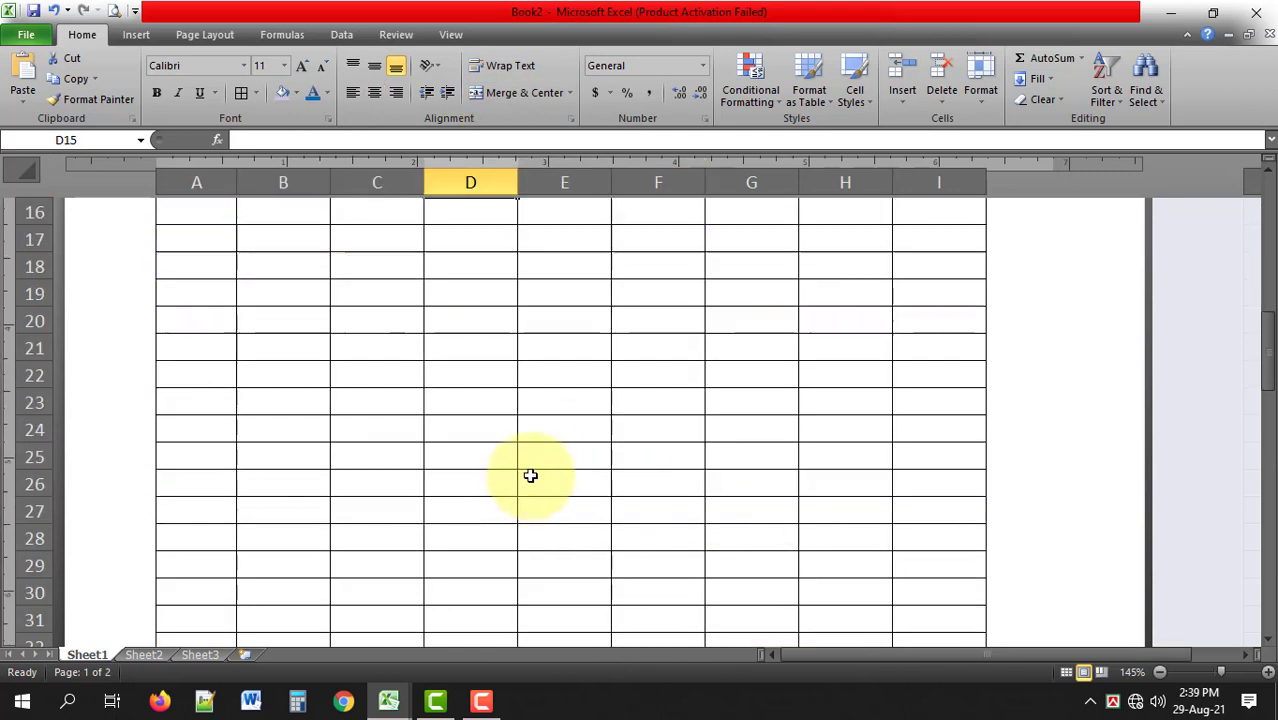
Shade rows 35–36 across A35:I36 purple
scroll(238, 434, down, 4)
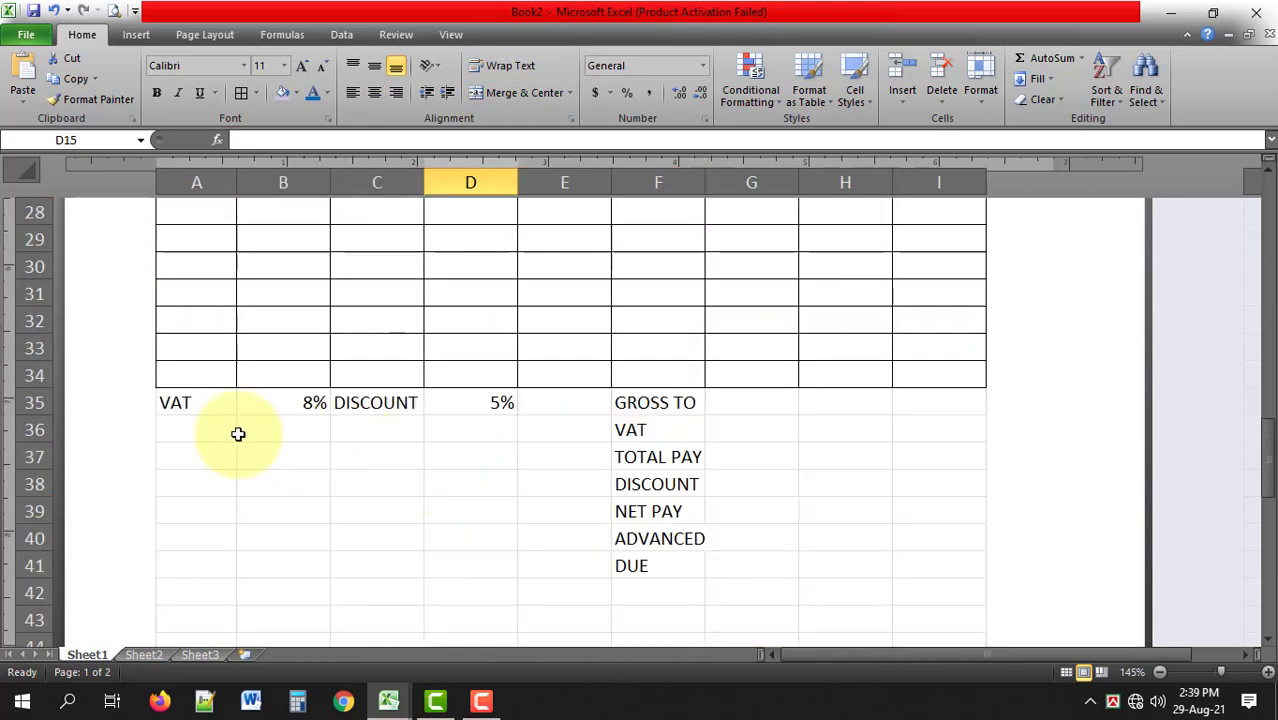
drag(190, 402, 938, 402)
click(285, 92)
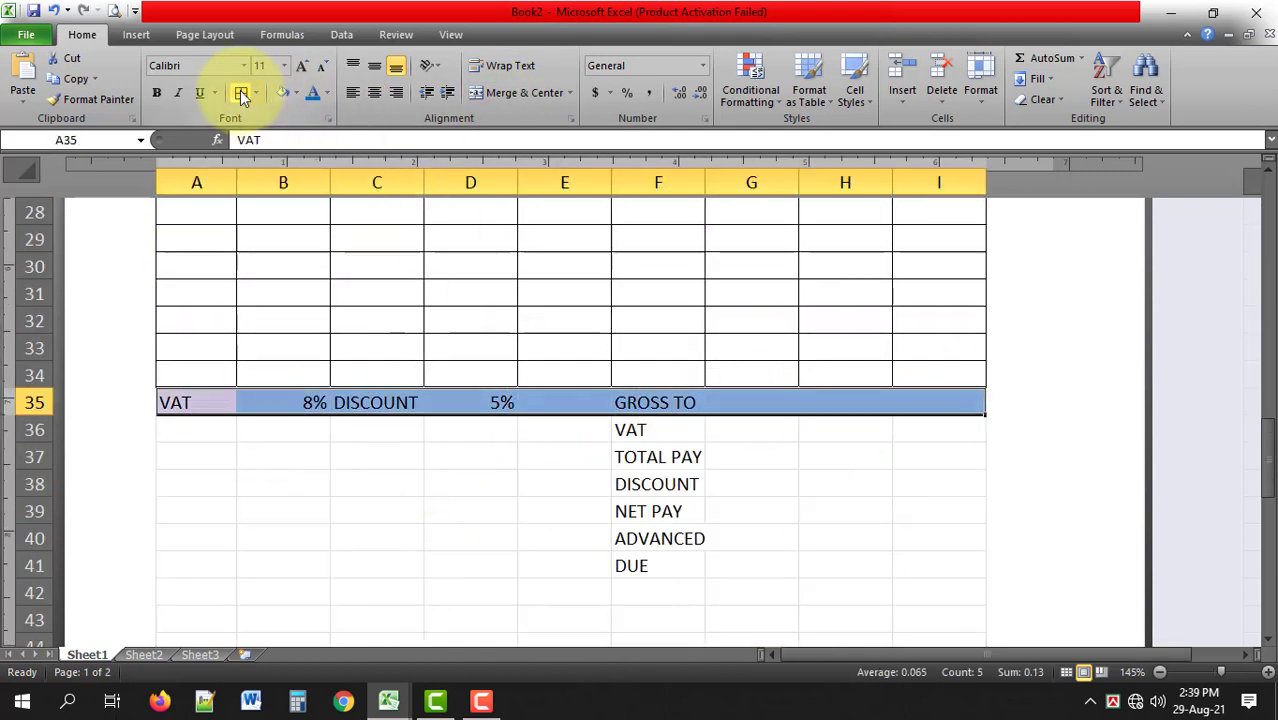
mouse_move(205, 402)
mouse_down()
mouse_move(556, 434)
mouse_move(894, 417)
mouse_up()
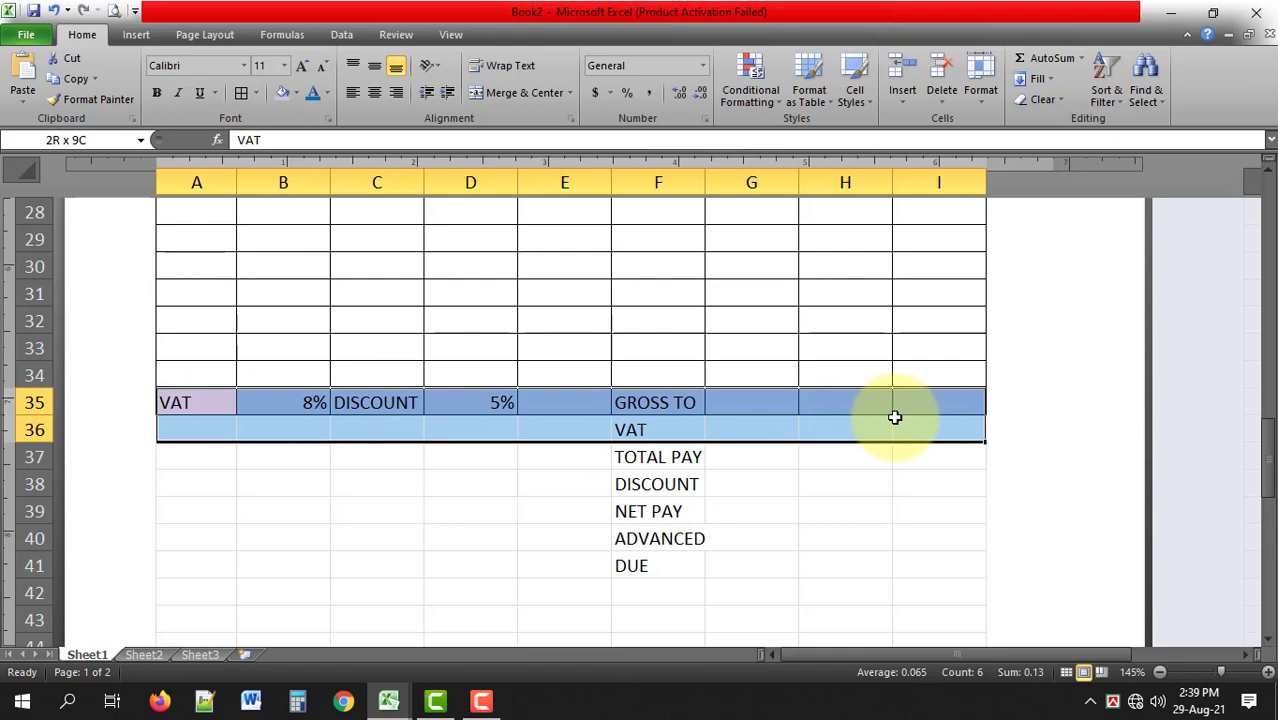
click(283, 92)
click(758, 402)
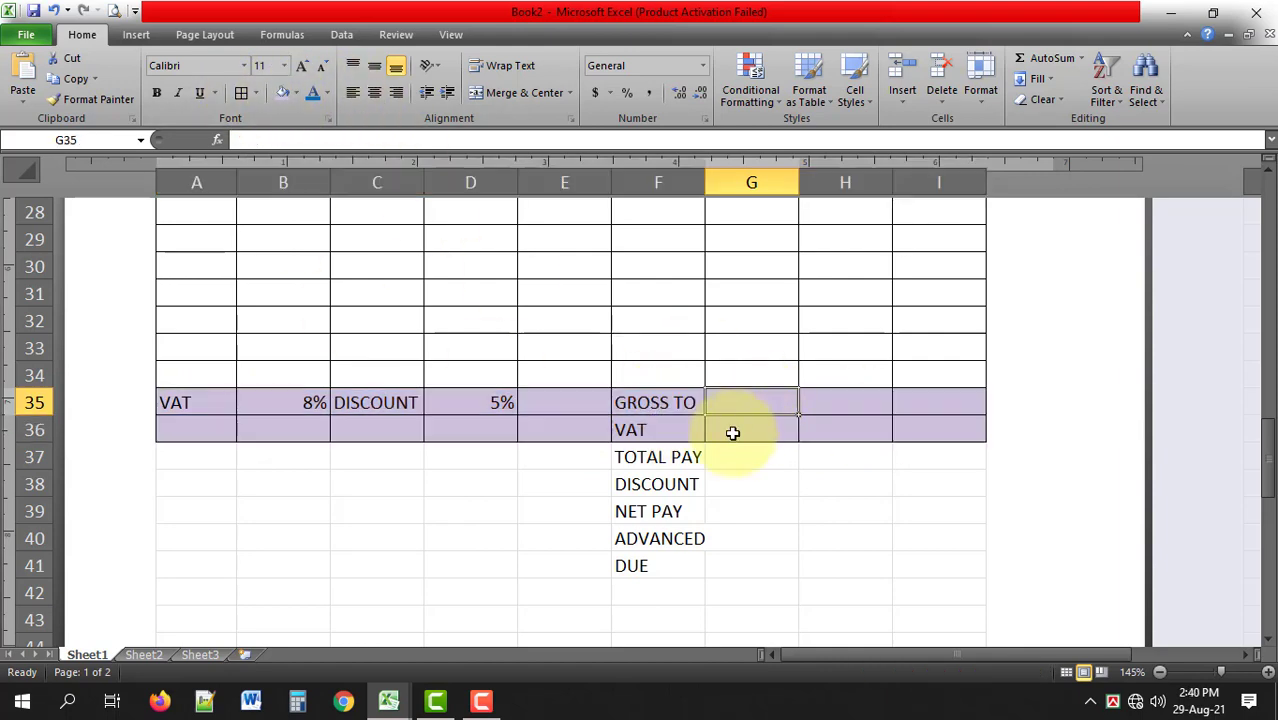
Shade the VAT to DUE labels and the G36:I41 value cells purple
drag(677, 441, 660, 566)
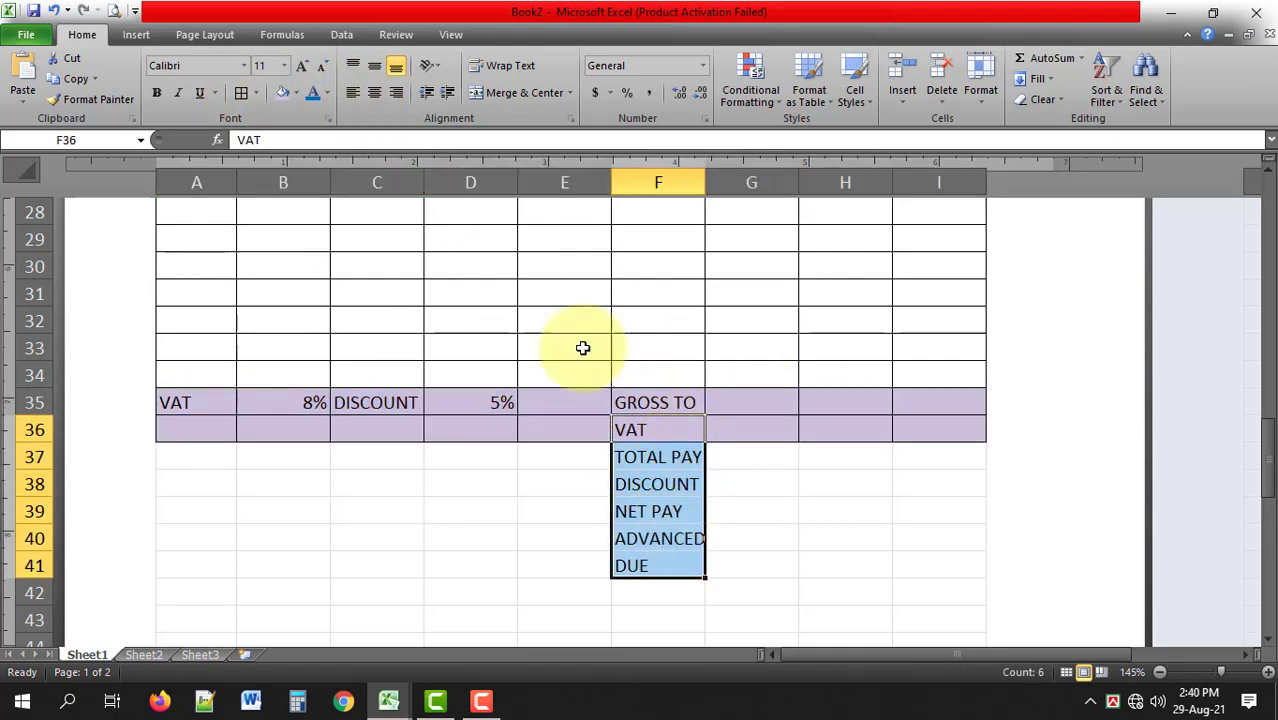
click(282, 90)
mouse_move(665, 430)
mouse_down()
mouse_move(915, 527)
mouse_move(920, 566)
mouse_up()
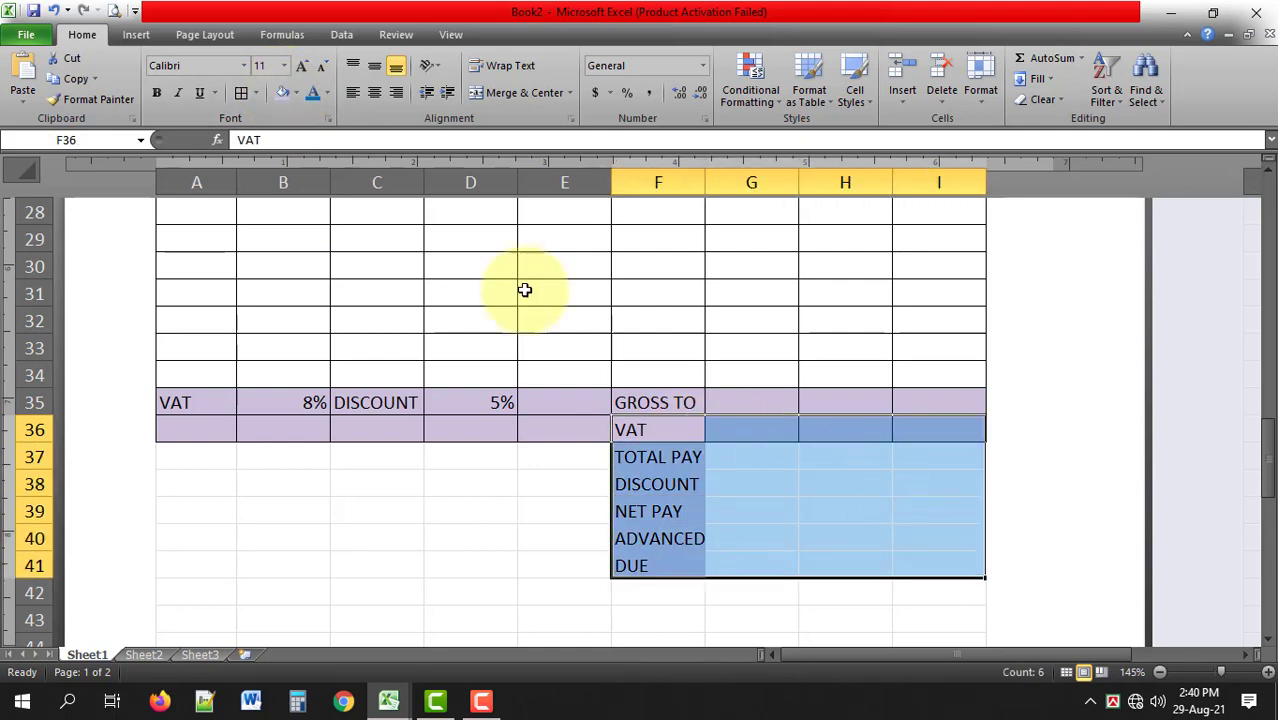
click(745, 445)
mouse_move(748, 430)
mouse_down()
mouse_move(840, 433)
mouse_move(935, 558)
mouse_up()
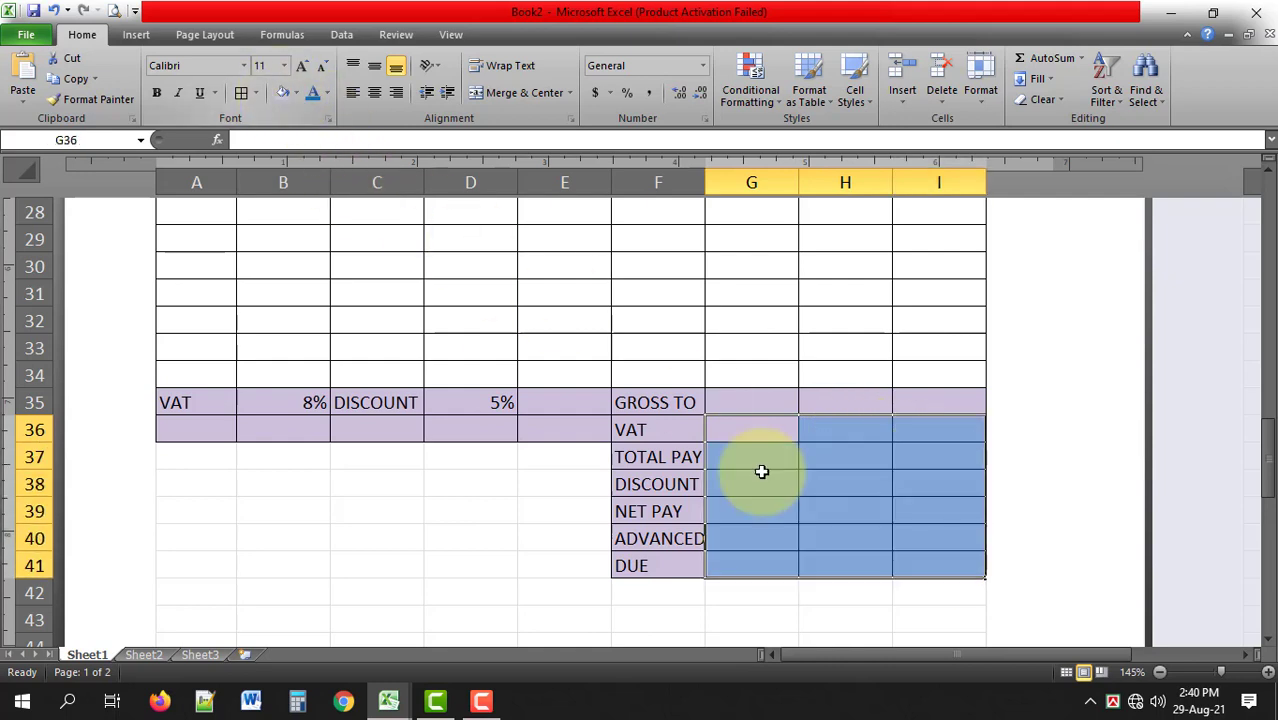
key(Right)
key(Down)
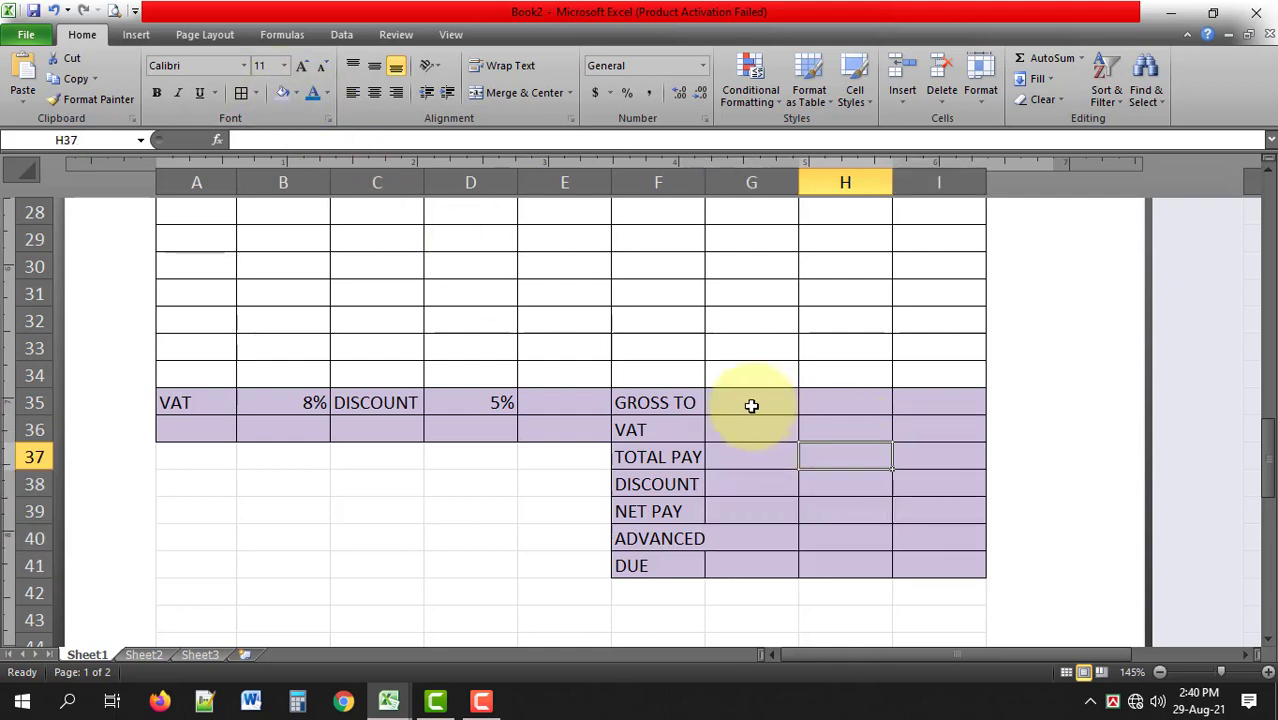
Merge each summary label GROSS TO through DUE across F–G and left-align F35:G41
drag(655, 404, 737, 408)
click(503, 112)
drag(650, 430, 745, 430)
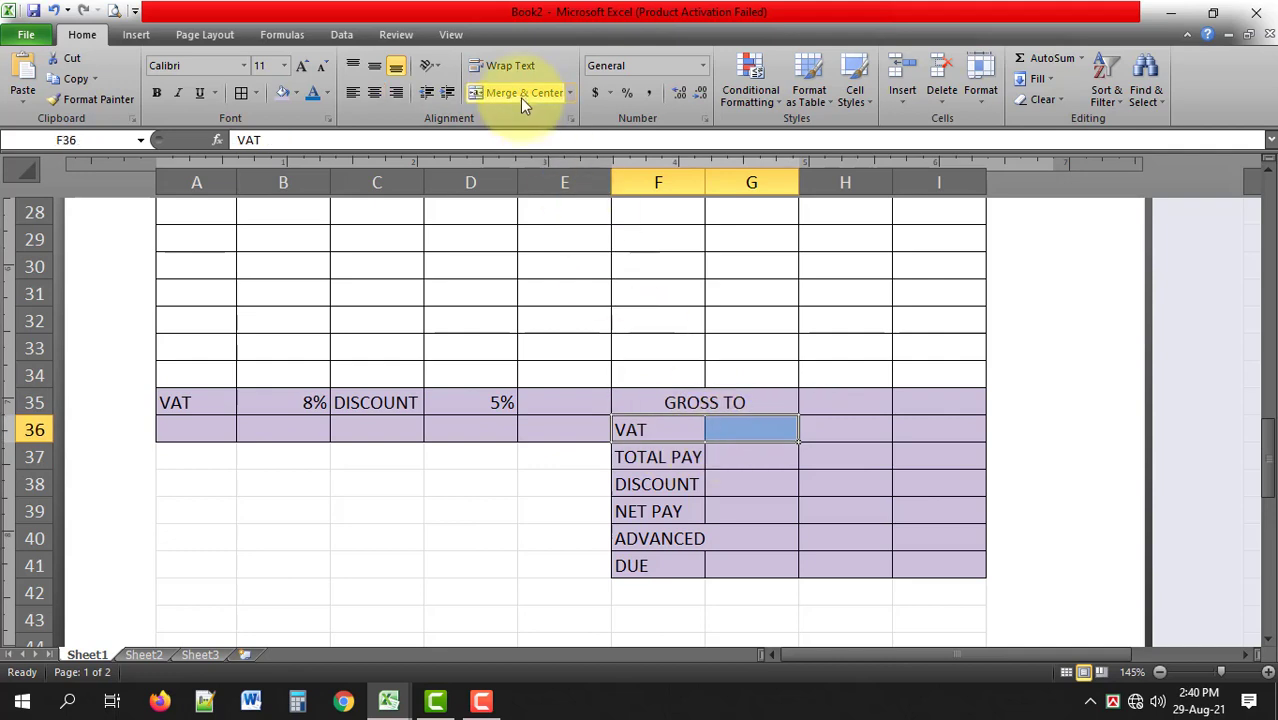
mouse_move(680, 466)
mouse_down()
mouse_move(745, 460)
mouse_move(745, 484)
mouse_up()
click(521, 94)
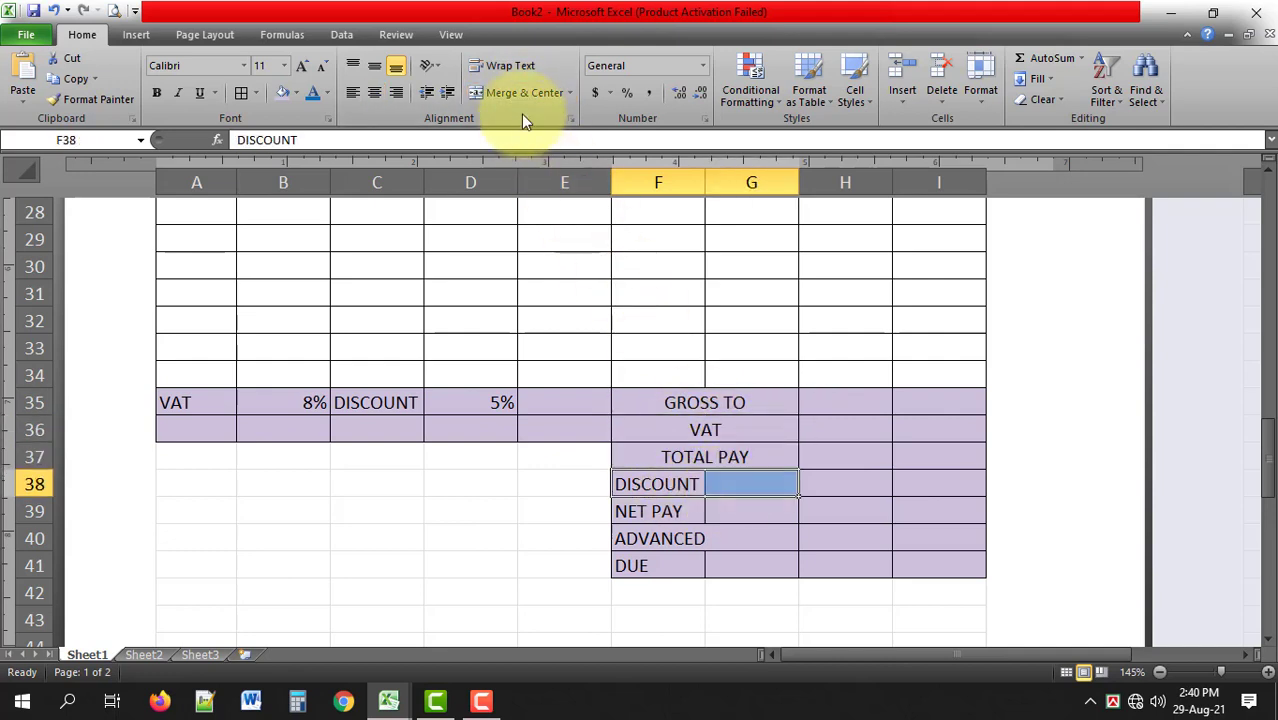
click(521, 94)
drag(672, 511, 745, 511)
click(525, 94)
drag(650, 538, 745, 538)
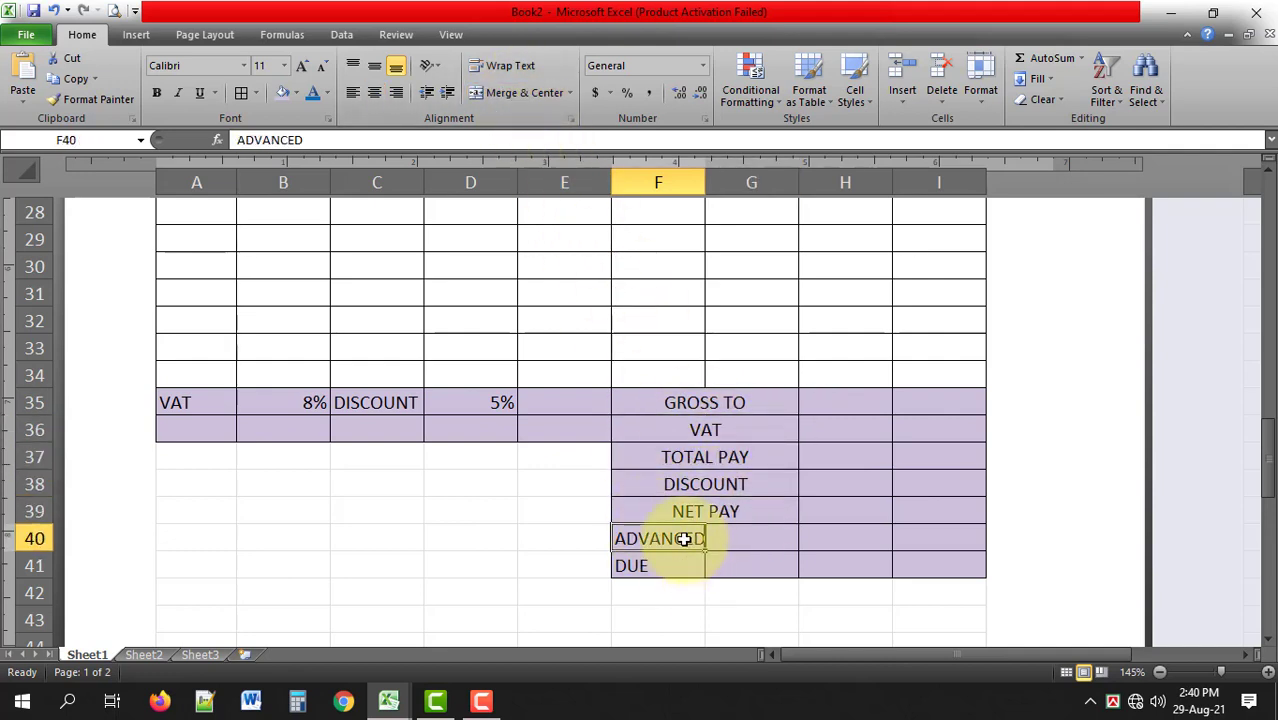
click(520, 94)
drag(659, 566, 745, 566)
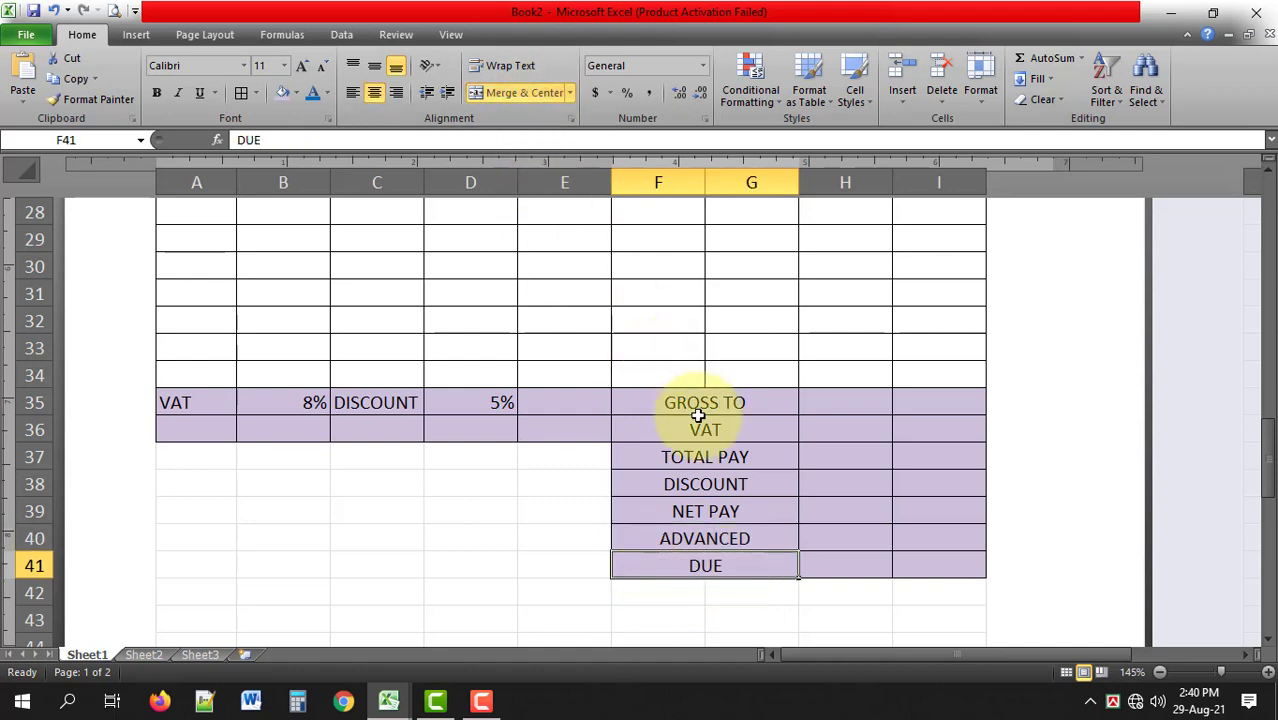
drag(698, 415, 706, 563)
click(353, 91)
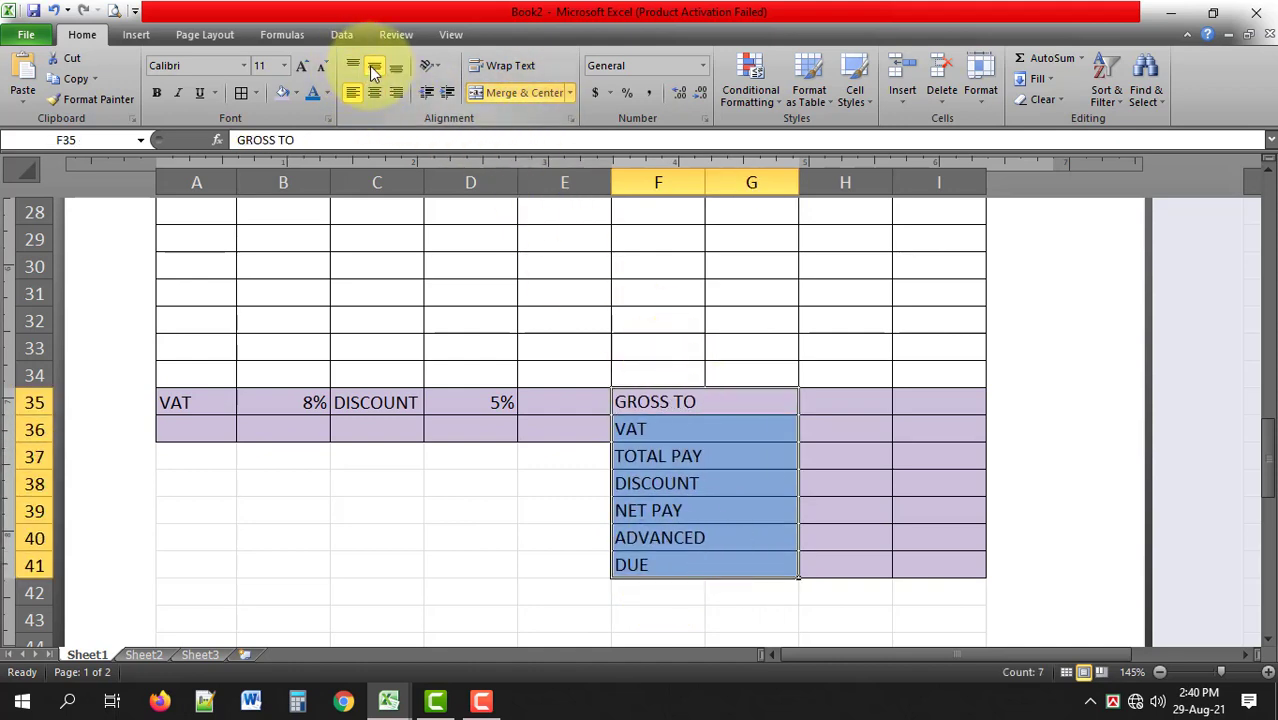
Merge H–I into one value cell on each row 35–41, then select the empty row 30
drag(836, 410, 907, 402)
click(525, 92)
drag(840, 430, 921, 431)
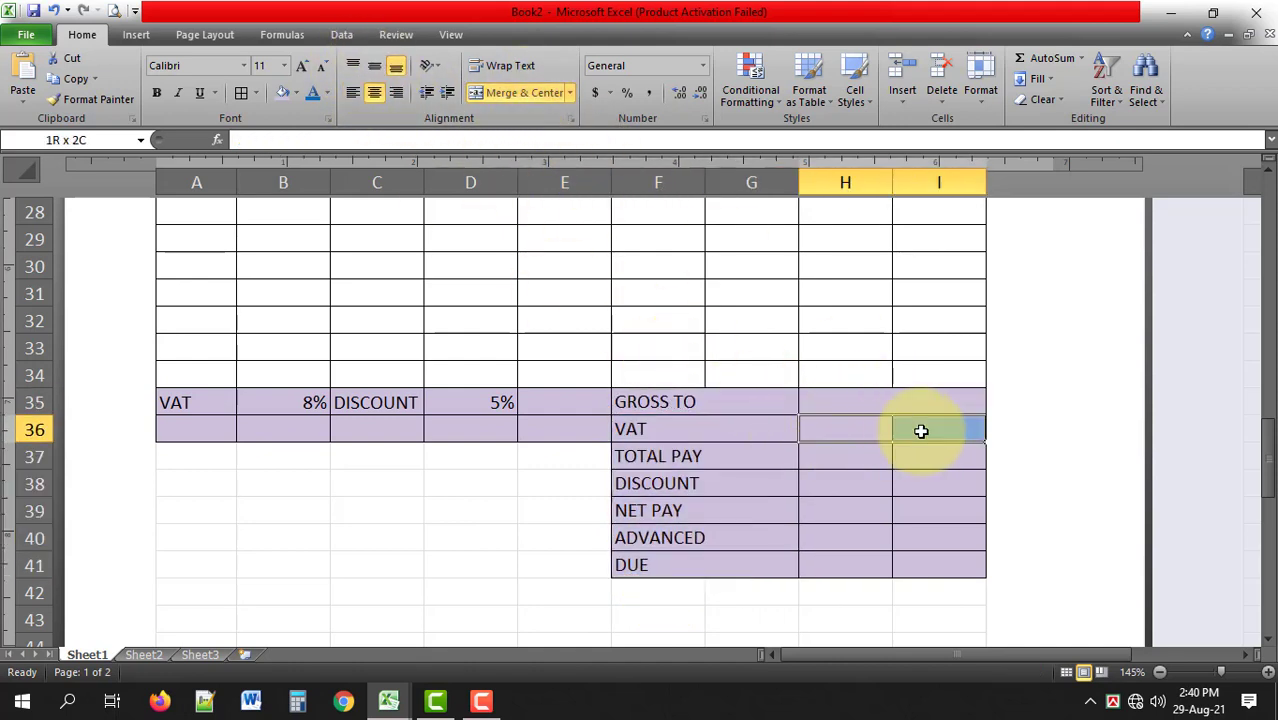
click(525, 92)
drag(840, 456, 930, 456)
click(519, 98)
drag(840, 483, 919, 482)
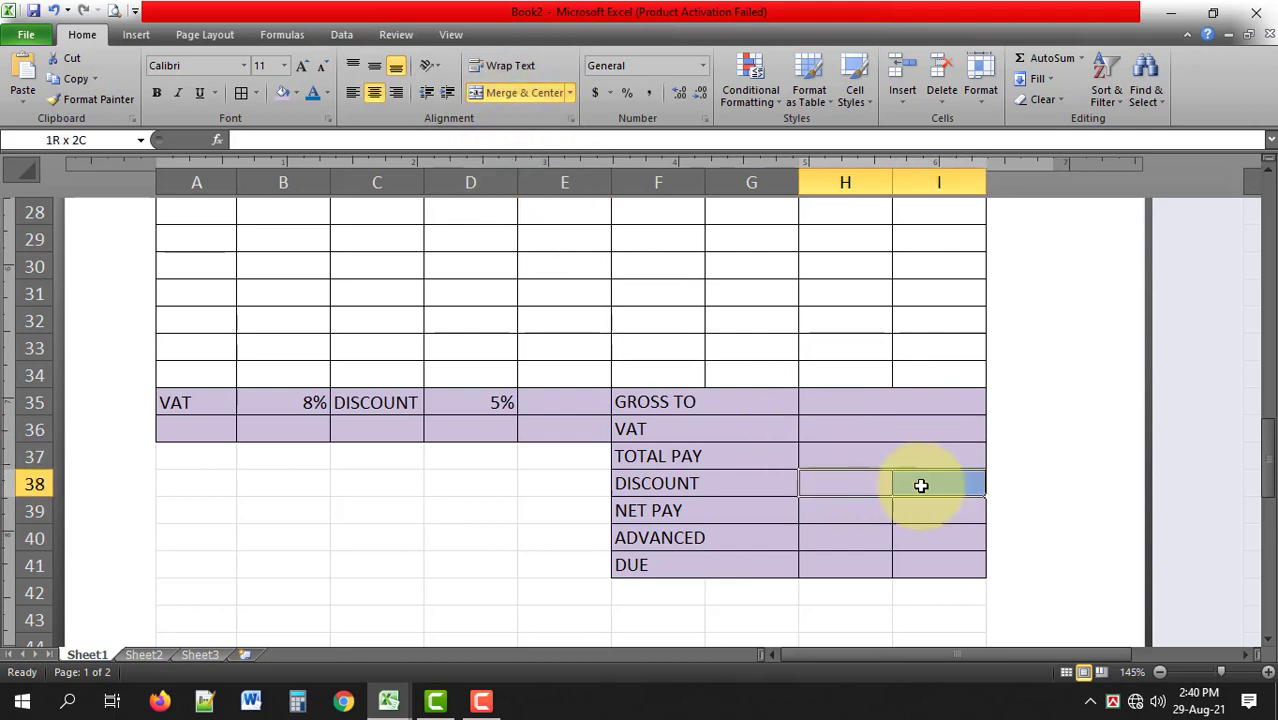
click(525, 92)
drag(840, 510, 919, 516)
click(525, 92)
mouse_move(840, 537)
mouse_down()
mouse_move(913, 537)
mouse_move(930, 565)
mouse_up()
click(525, 92)
click(524, 91)
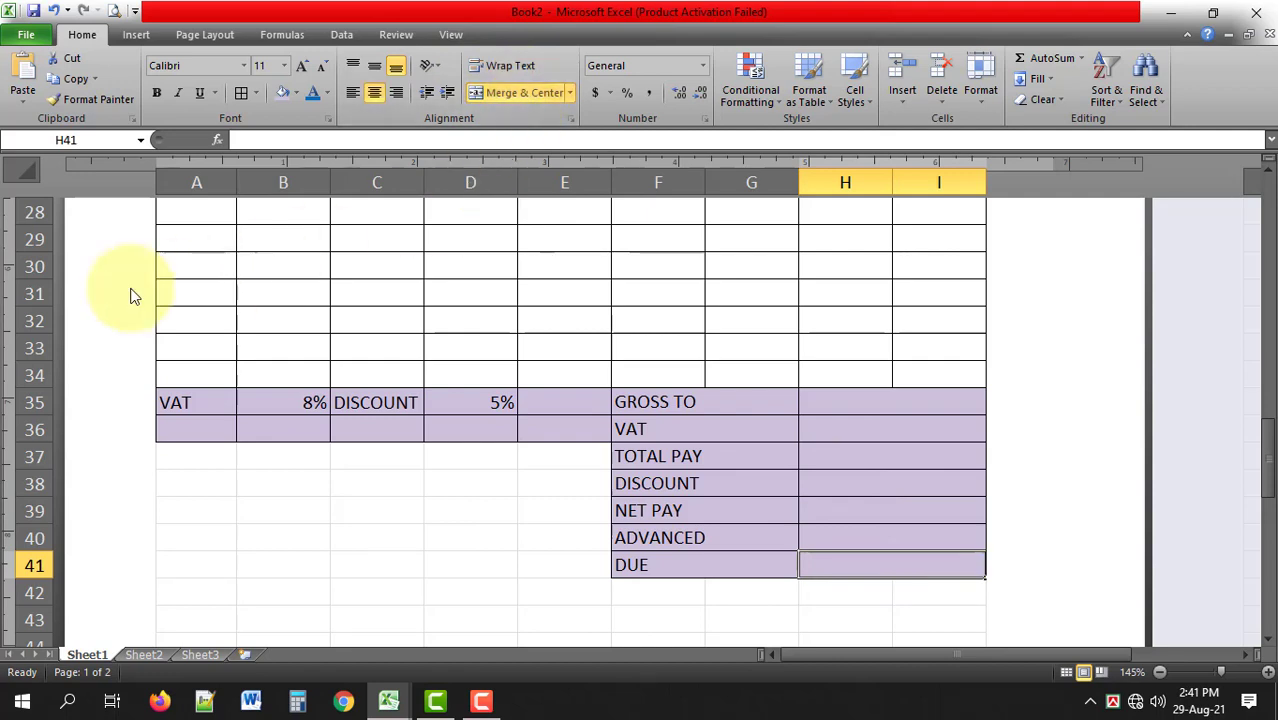
click(32, 266)
right_click(36, 266)
Delete the extra empty row and apply All Borders to A47:G48
click(86, 410)
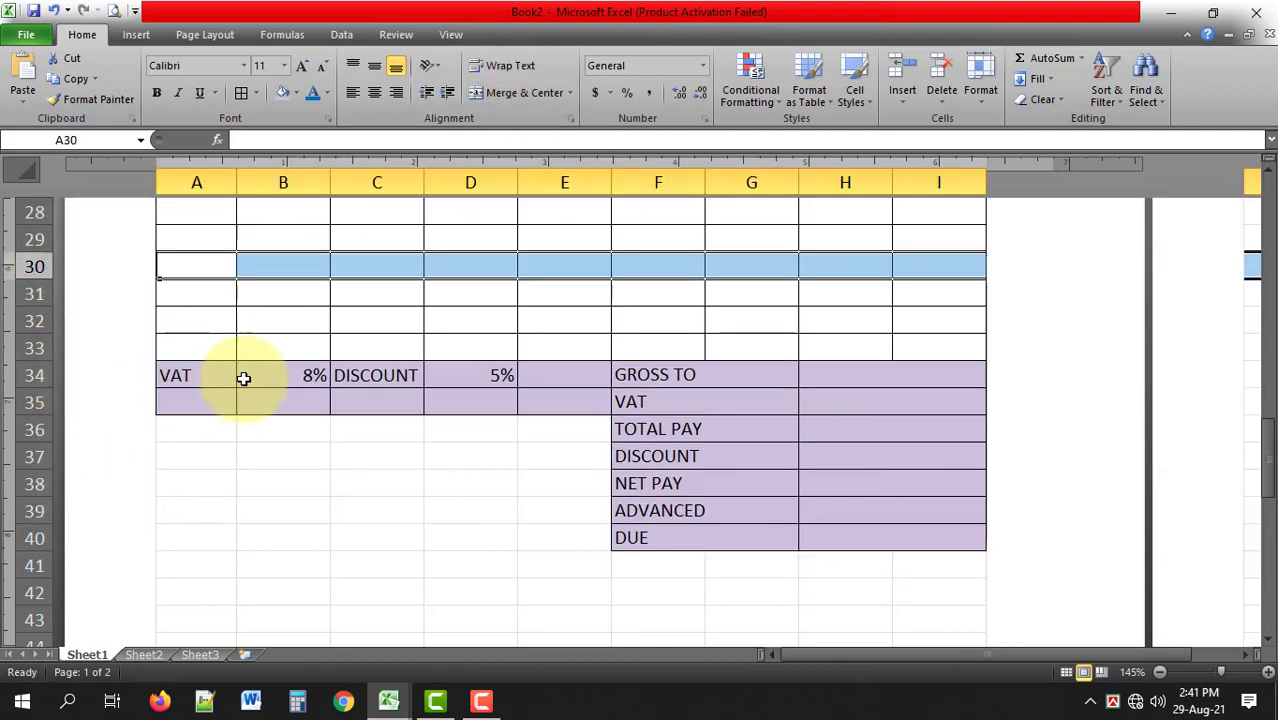
scroll(879, 394, down, 1)
scroll(856, 371, down, 3)
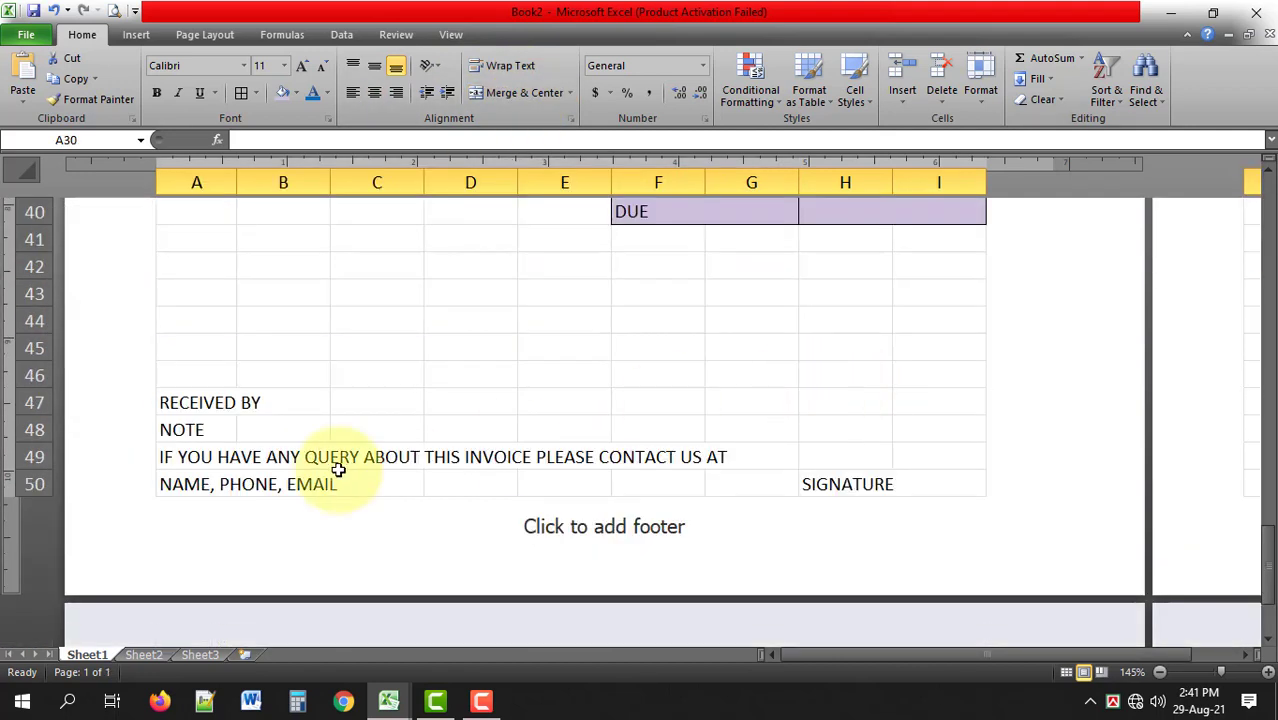
drag(212, 402, 200, 457)
mouse_move(224, 401)
mouse_down()
mouse_move(714, 398)
mouse_move(710, 428)
mouse_up()
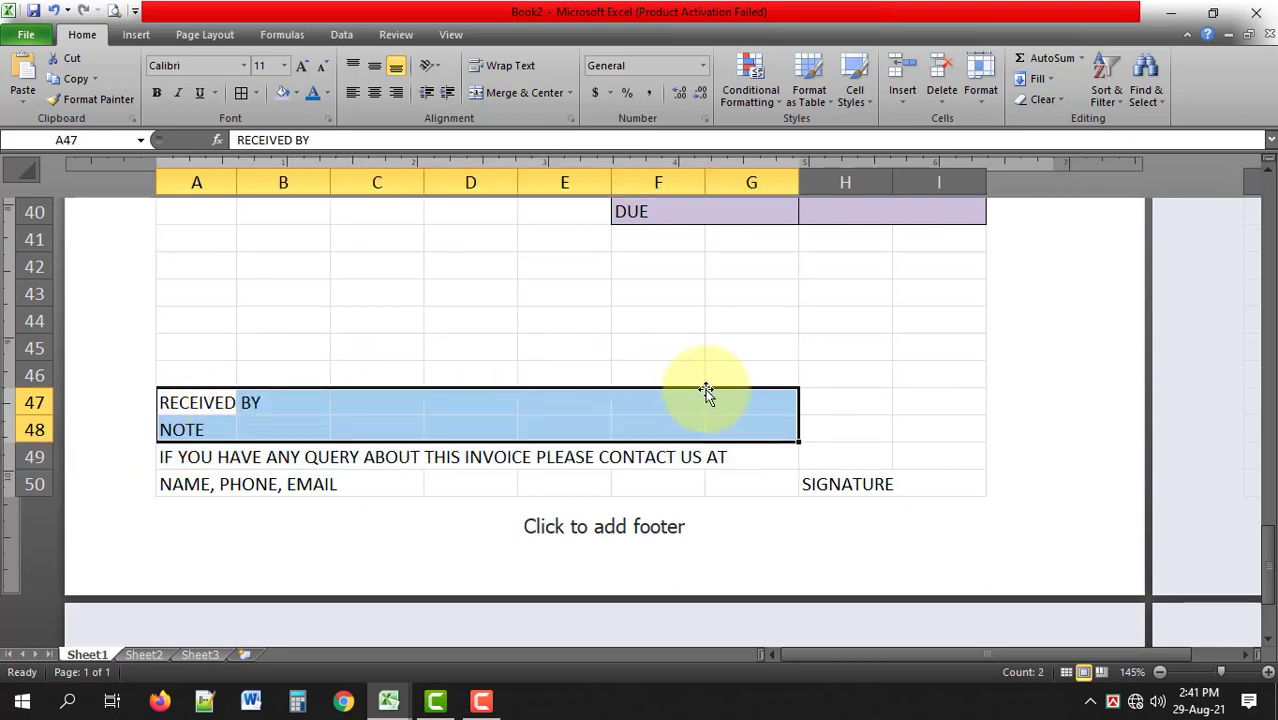
click(241, 95)
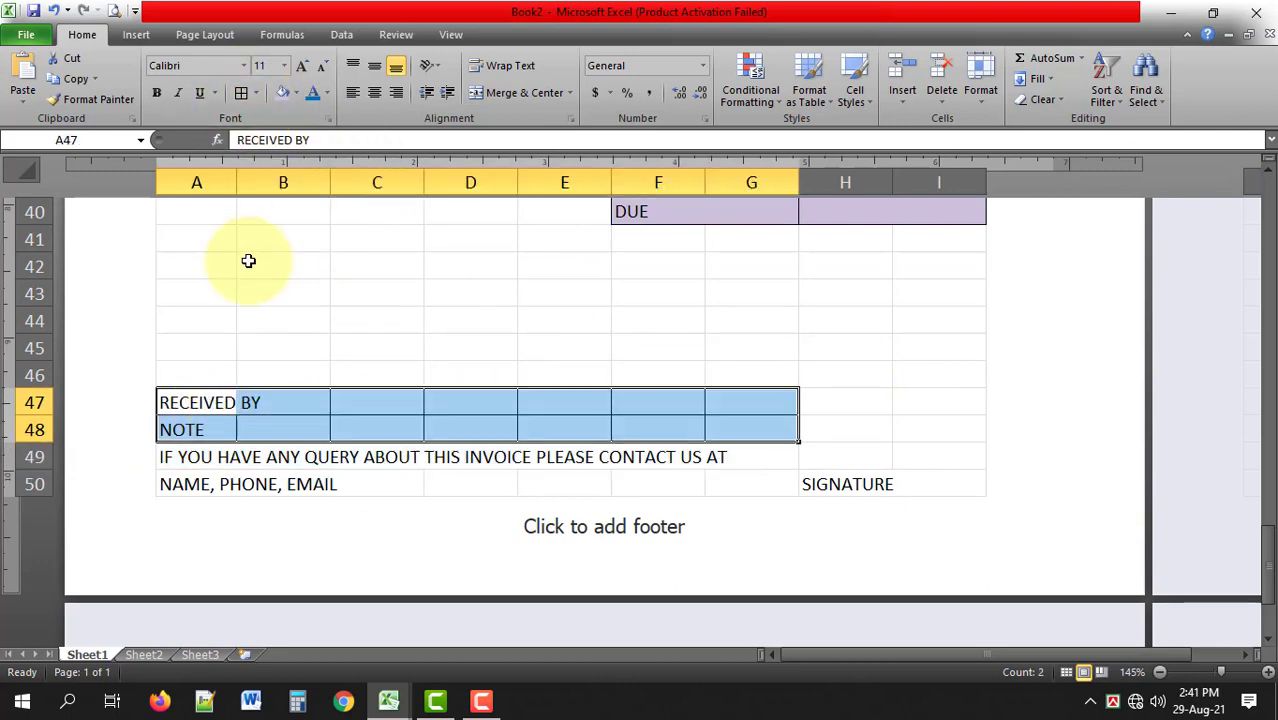
Merge the NOTE label across A–B and the RECEIVED BY and NOTE entry cells across C–G
scroll(308, 394, down, 2)
mouse_move(212, 241)
mouse_down()
mouse_move(253, 243)
mouse_move(290, 266)
mouse_up()
click(525, 92)
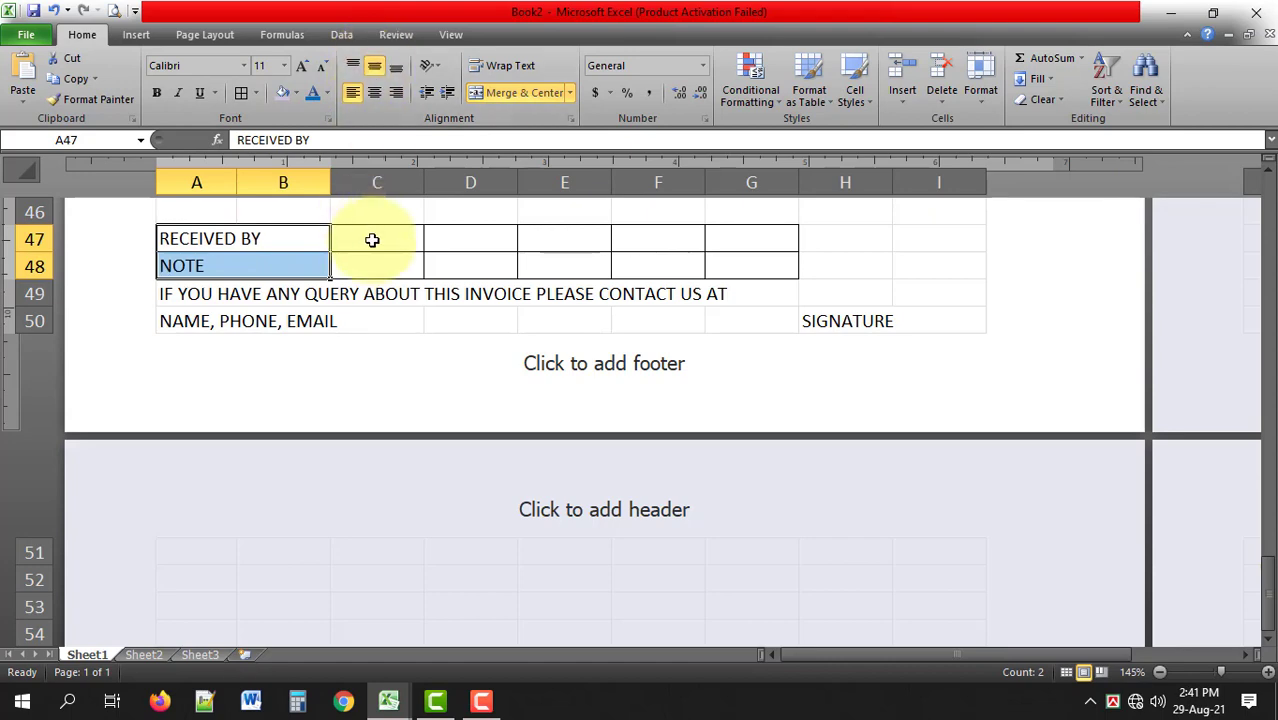
drag(362, 238, 707, 238)
click(507, 92)
drag(377, 265, 750, 265)
click(525, 92)
Merge and centre the query line and NAME, PHONE, EMAIL line across A–G, and SIGNATURE across H–I
drag(201, 298, 745, 294)
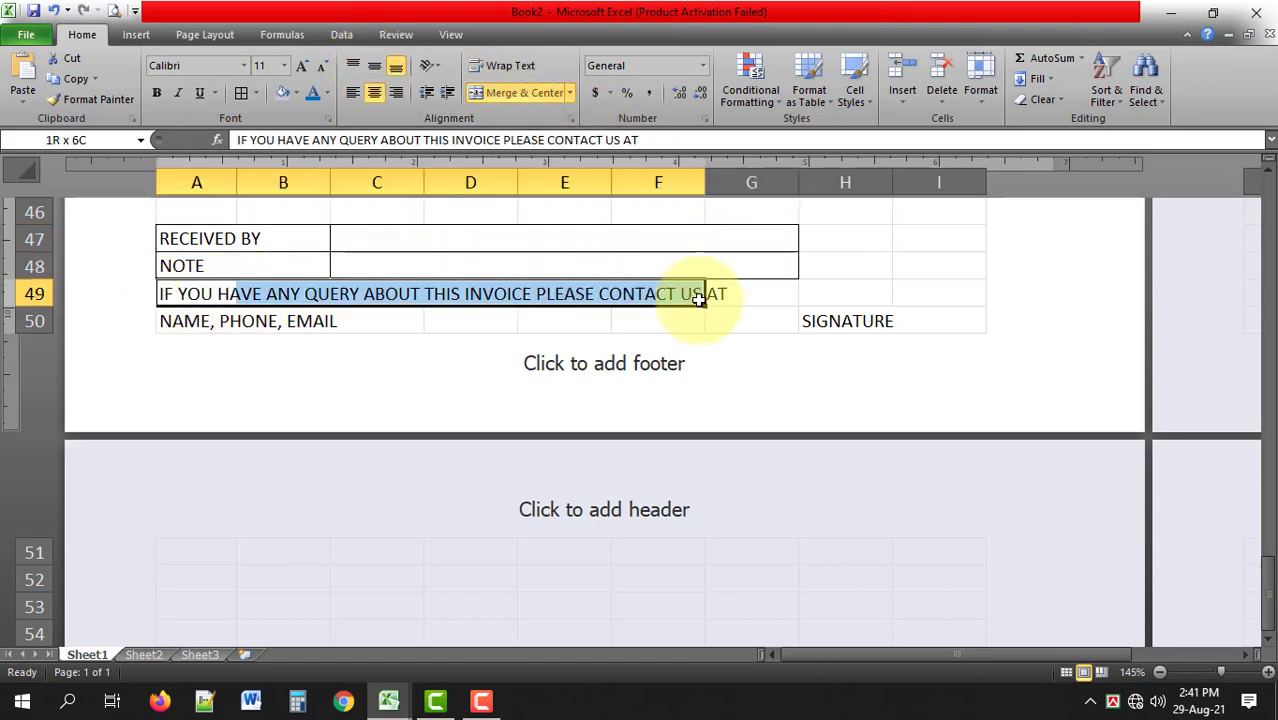
click(525, 92)
drag(195, 321, 750, 321)
click(525, 92)
drag(845, 325, 918, 320)
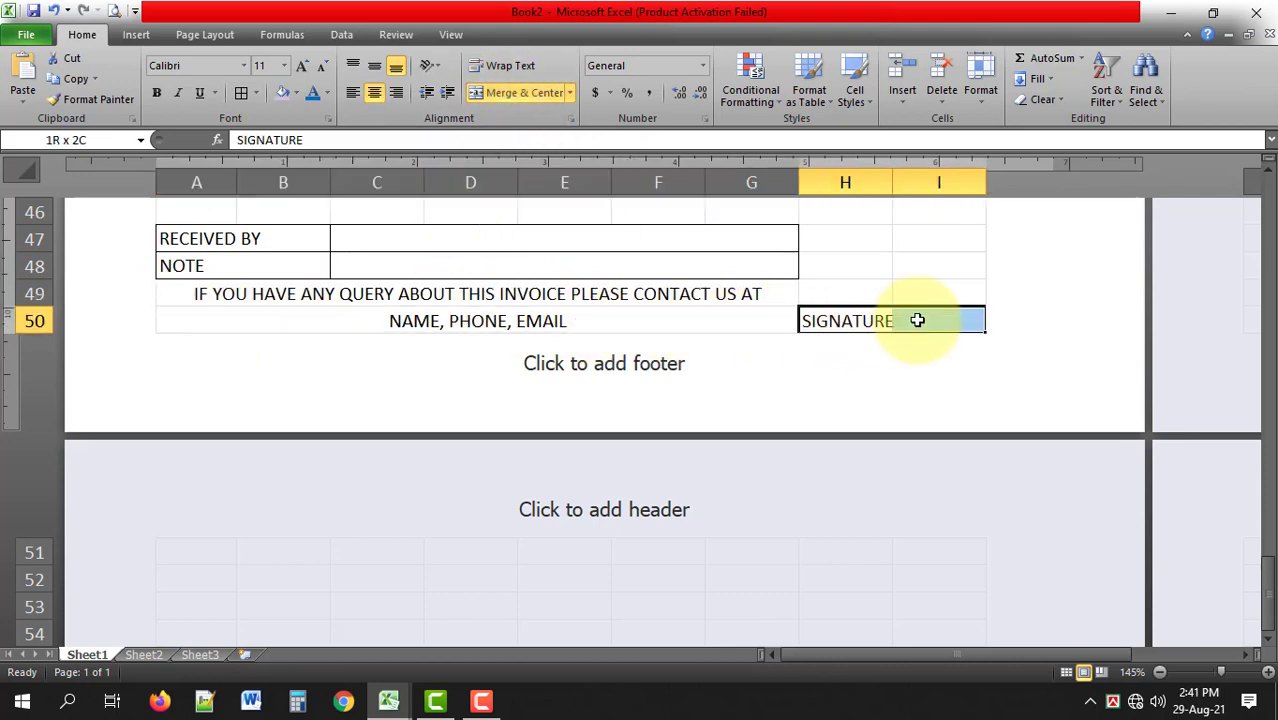
click(520, 93)
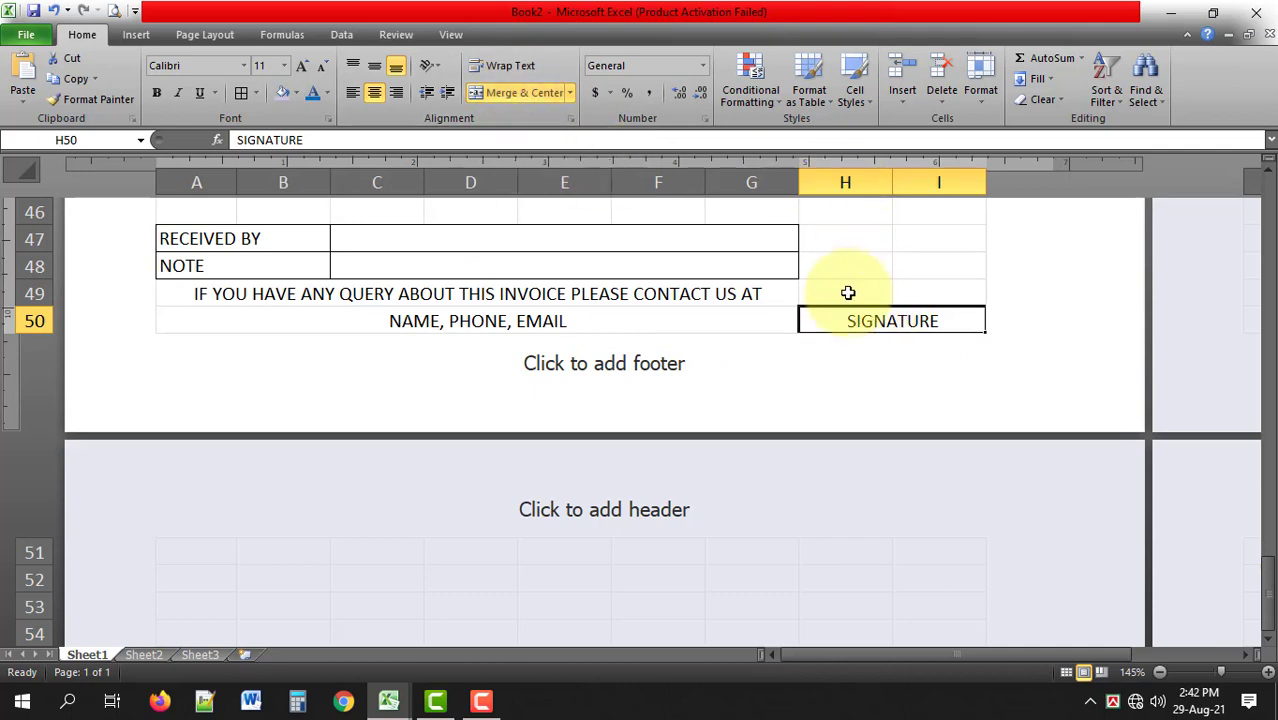
Give H49:I49 a Thick Bottom Border as the signature line above SIGNATURE
drag(847, 292, 940, 293)
click(256, 93)
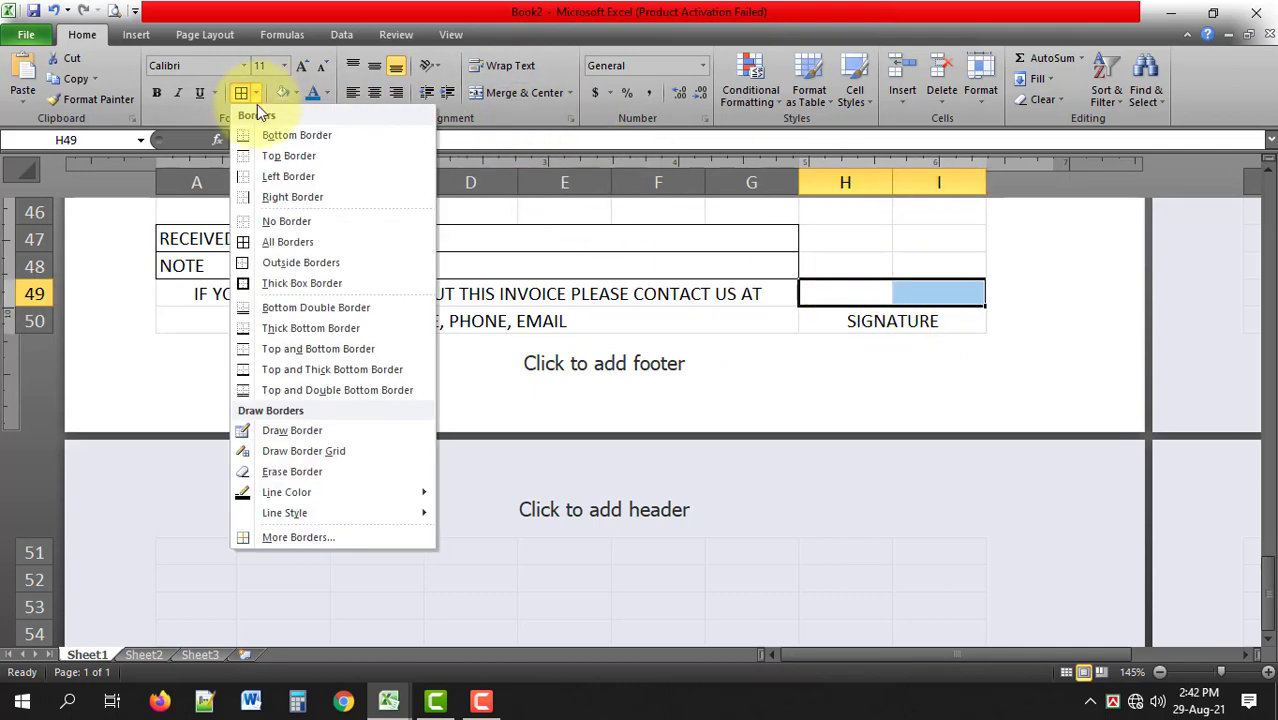
click(316, 327)
click(851, 323)
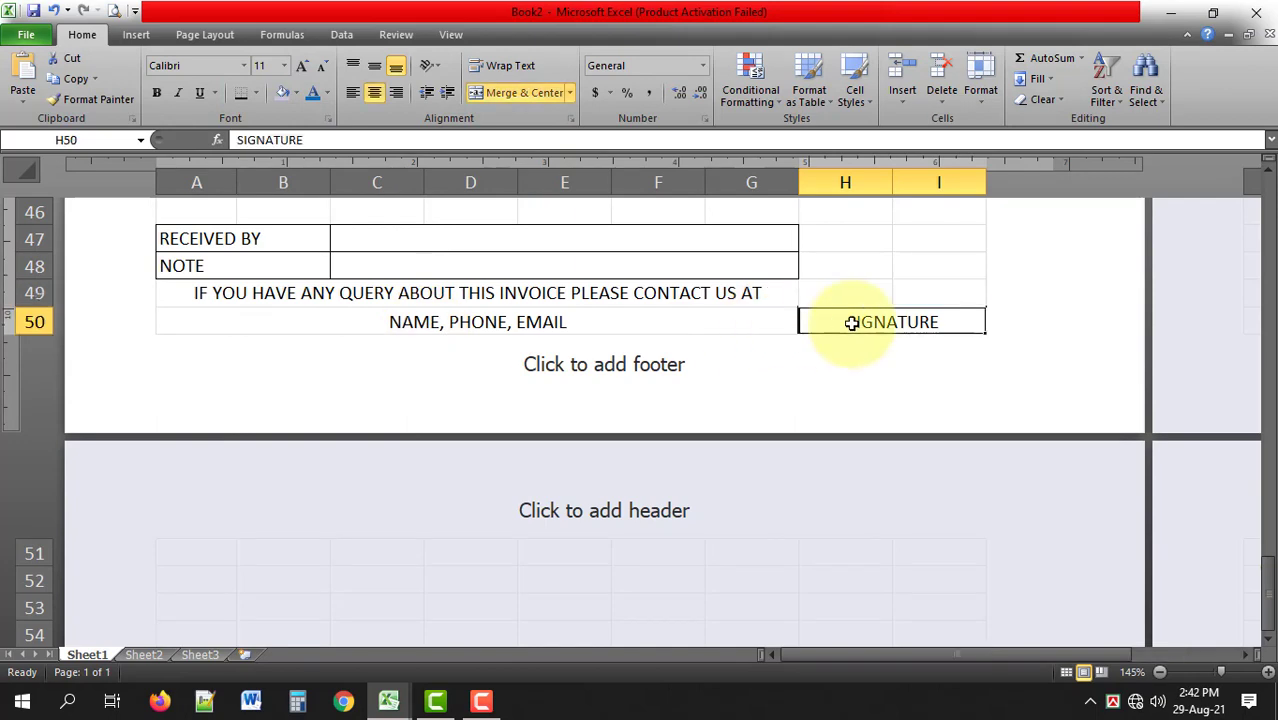
click(845, 240)
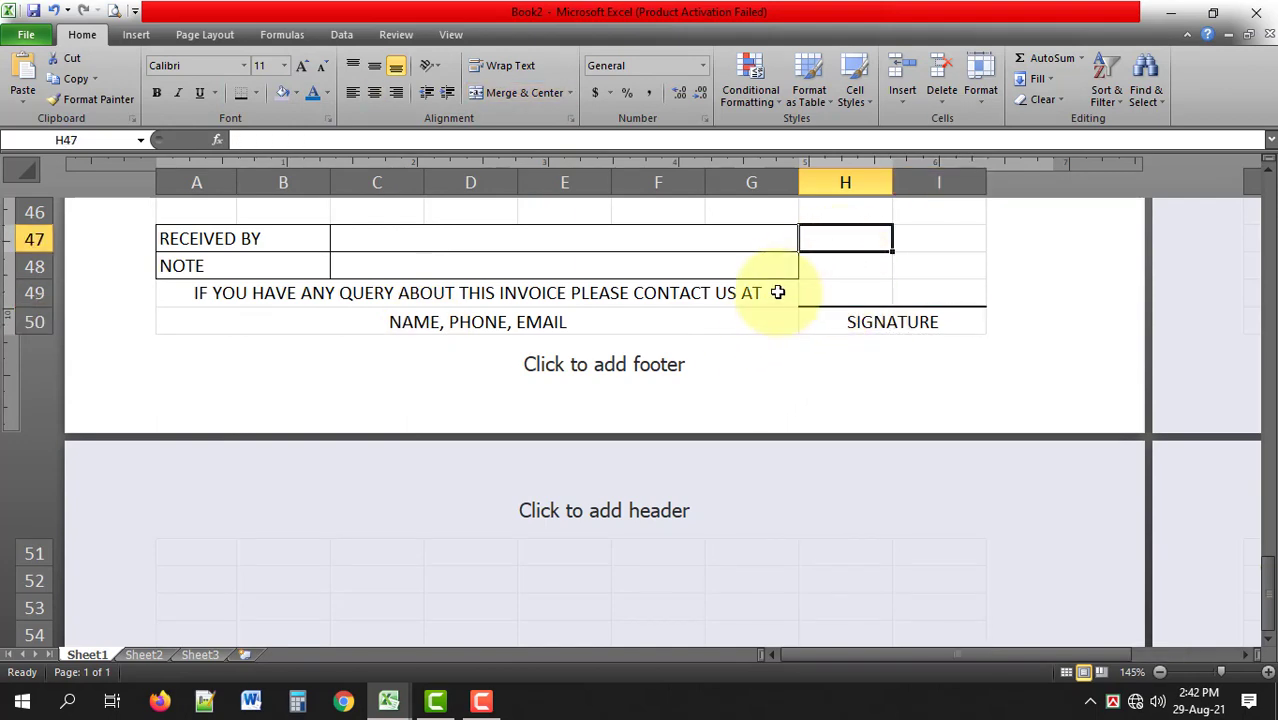
Fill the RECEIVED BY, NOTE labels and query lines lavender and make the contact text red
mouse_move(205, 240)
mouse_down()
mouse_move(275, 262)
mouse_move(265, 322)
mouse_up()
click(282, 92)
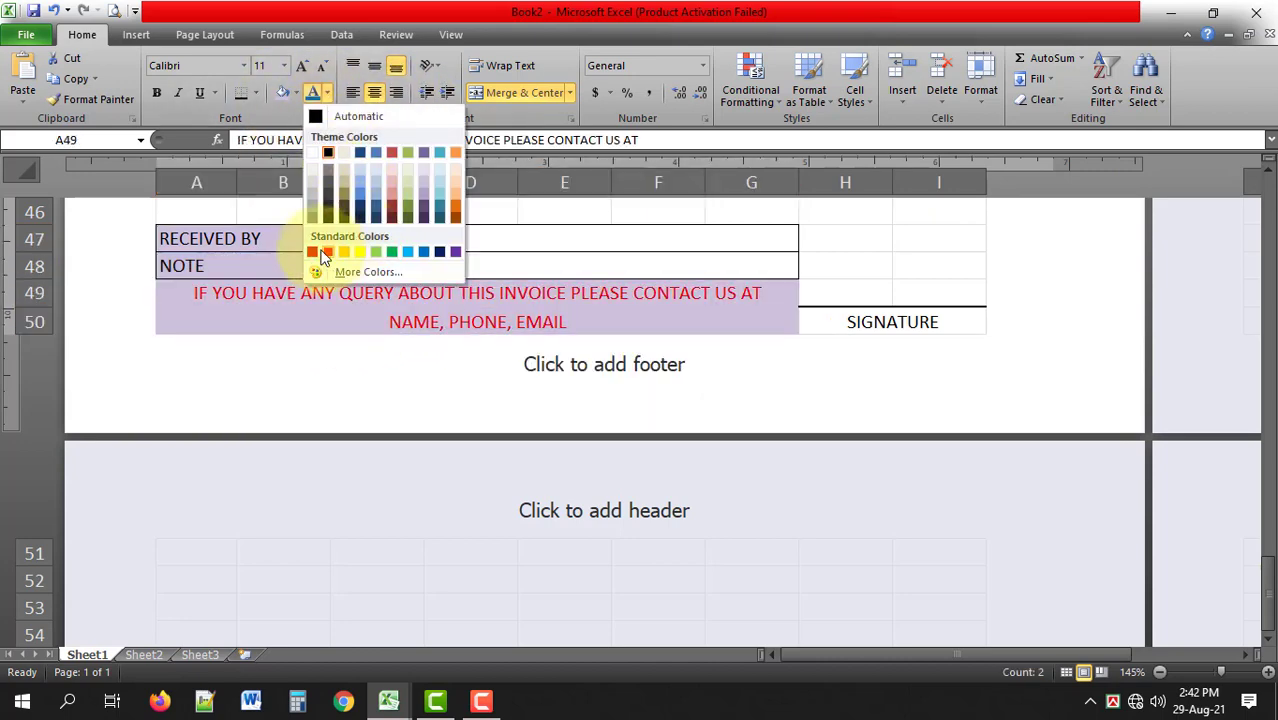
click(321, 258)
click(585, 310)
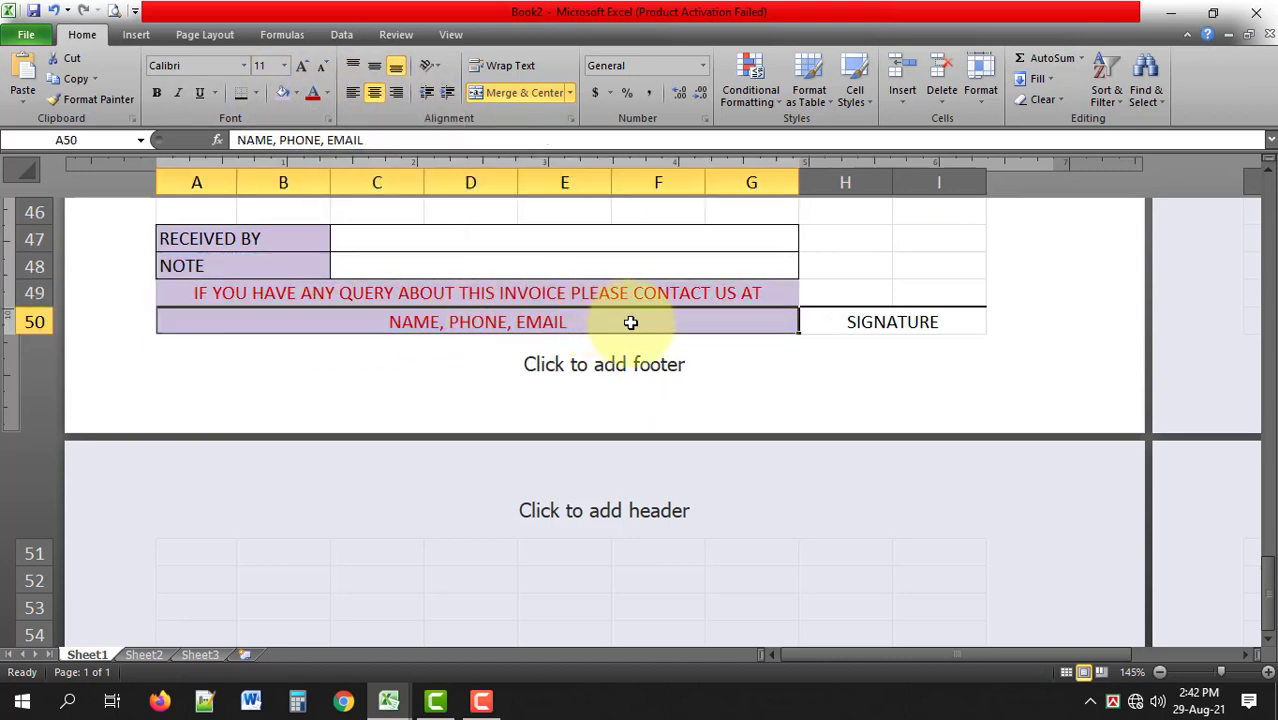
scroll(633, 322, up, 2)
scroll(619, 371, down, 1)
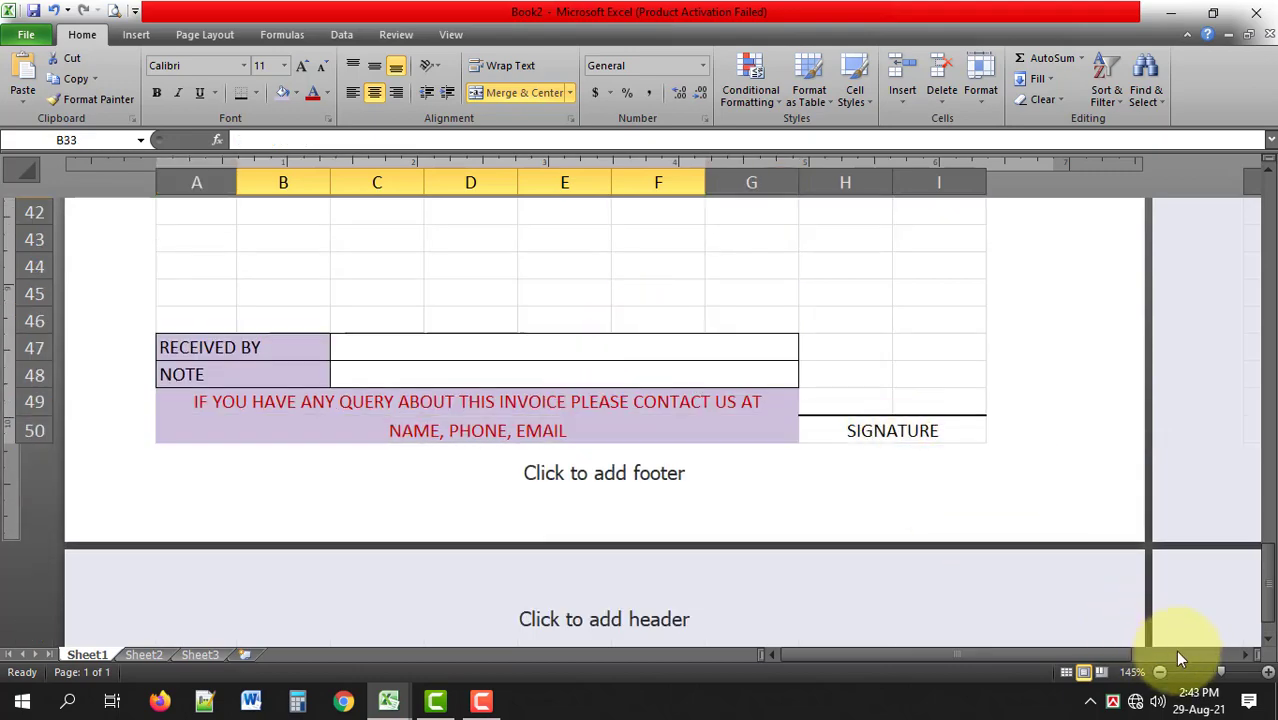
drag(1221, 673, 1192, 672)
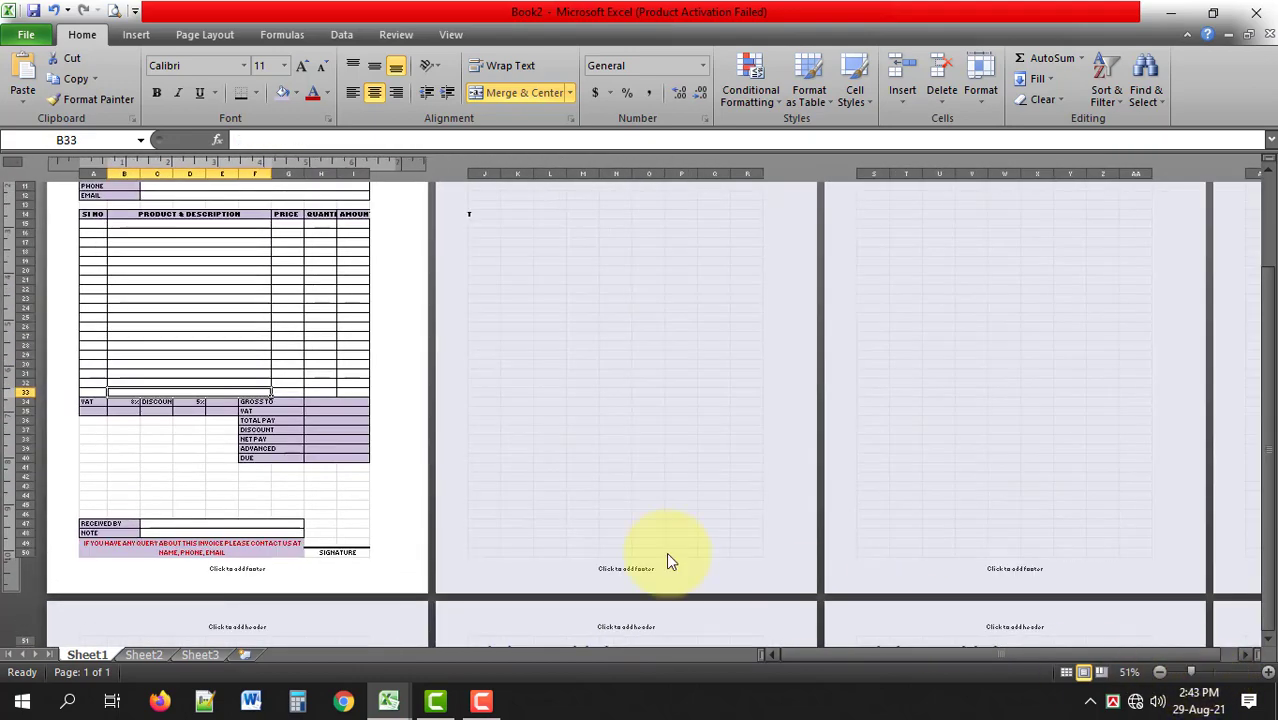
scroll(269, 400, up, 5)
click(262, 362)
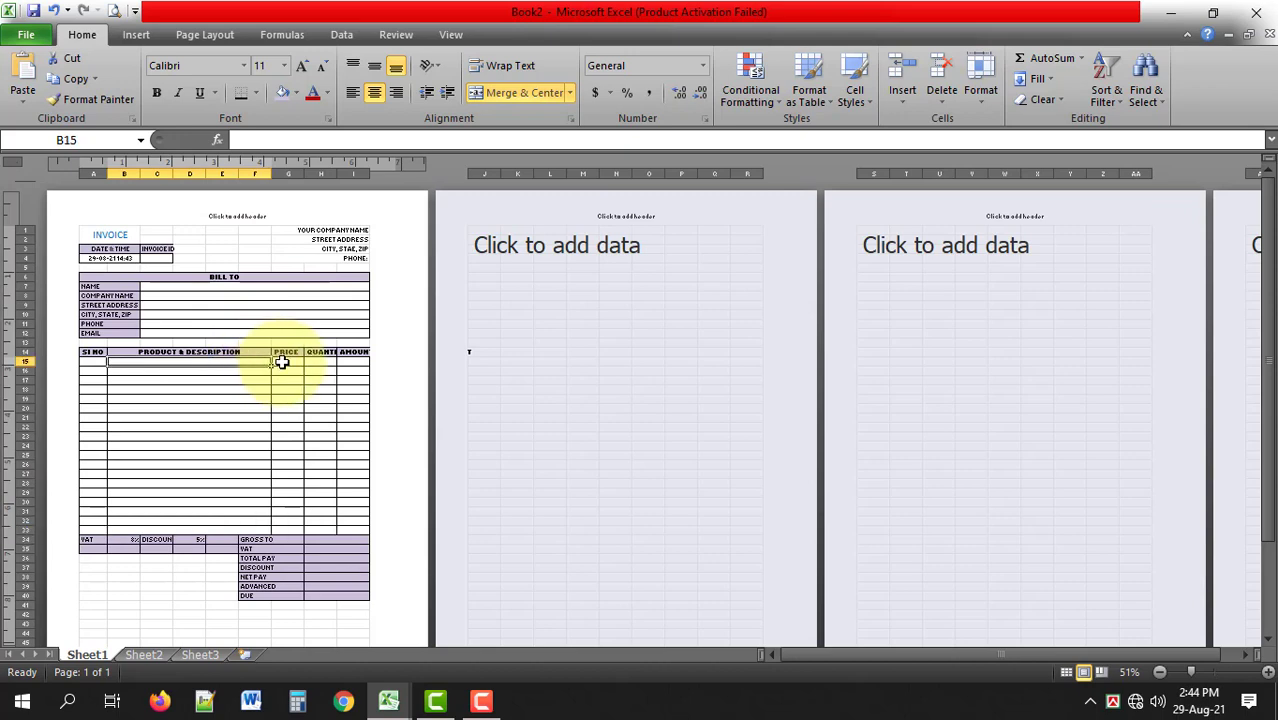
click(283, 363)
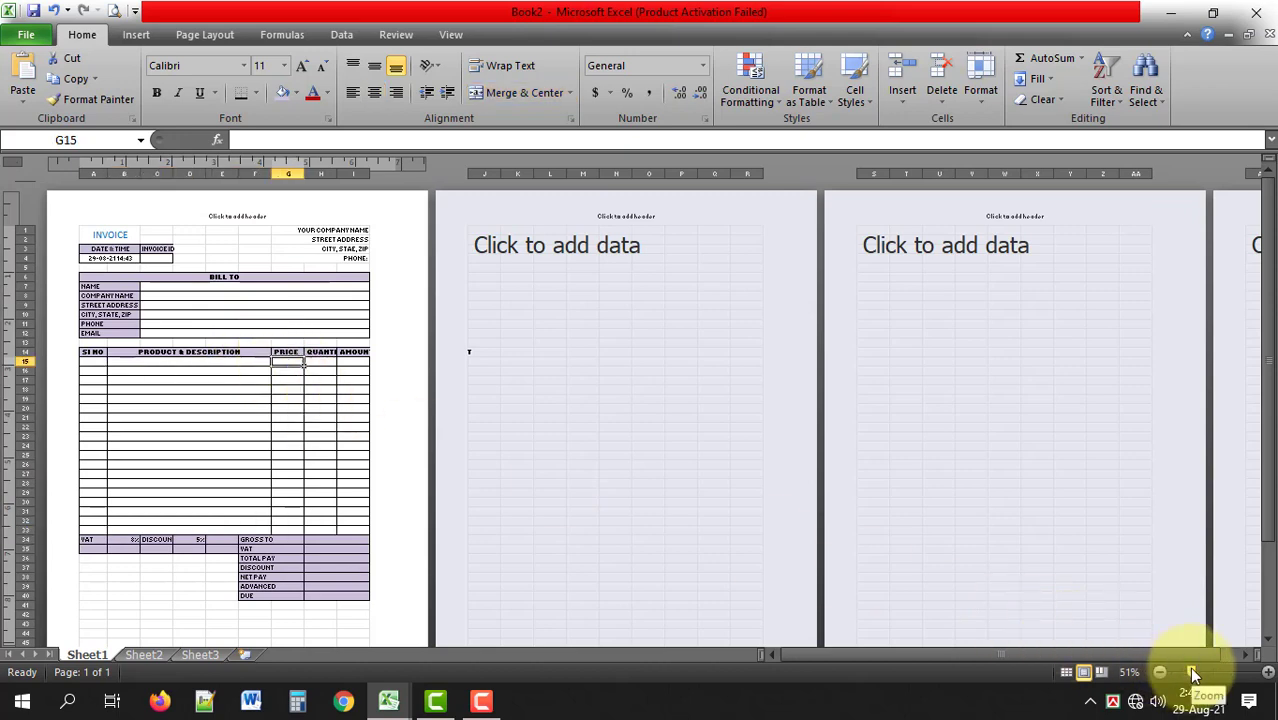
drag(1193, 673, 1214, 672)
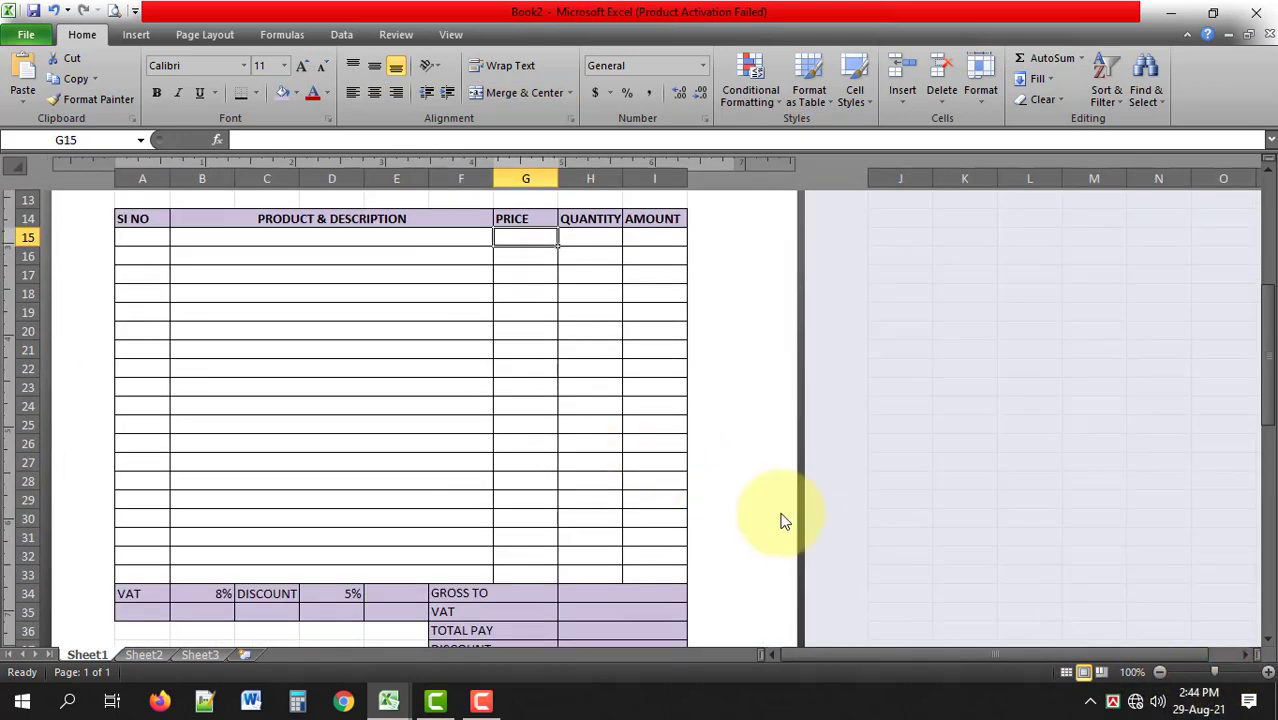
scroll(571, 385, up, 1)
scroll(573, 408, up, 3)
ctrl+scroll(573, 420, up, 1)
ctrl+scroll(573, 439, up, 1)
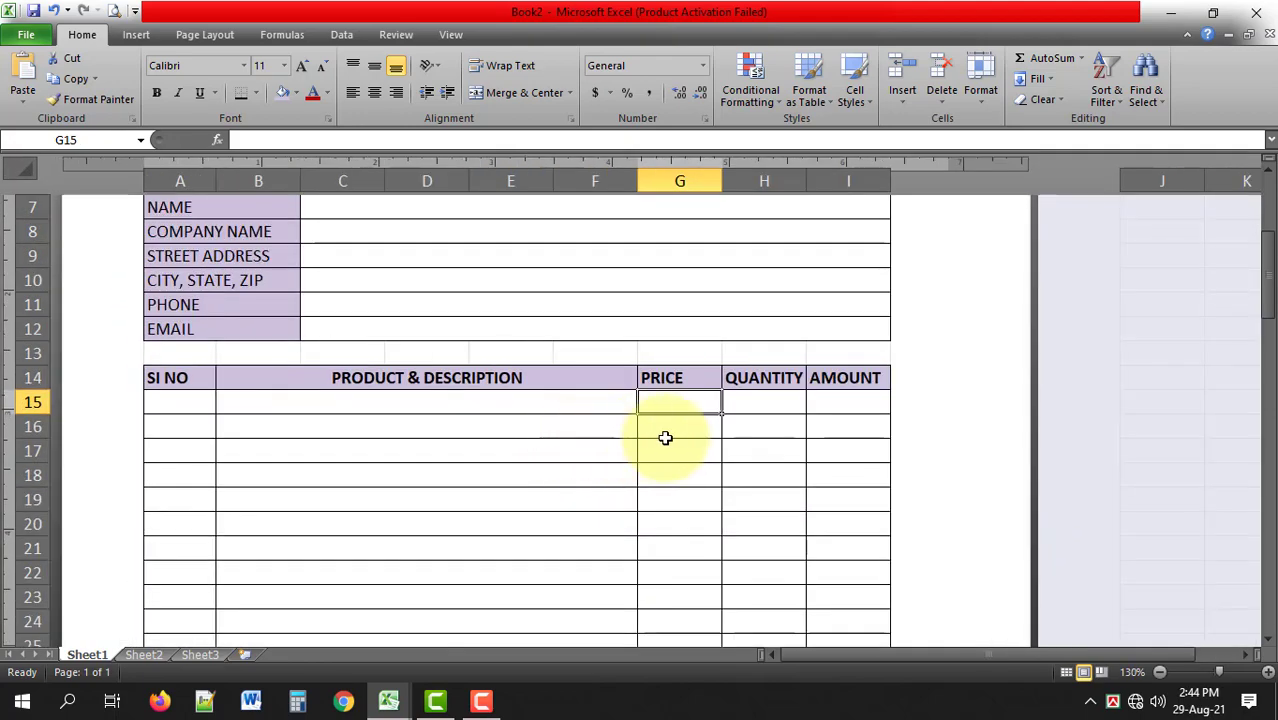
ctrl+scroll(665, 438, up, 1)
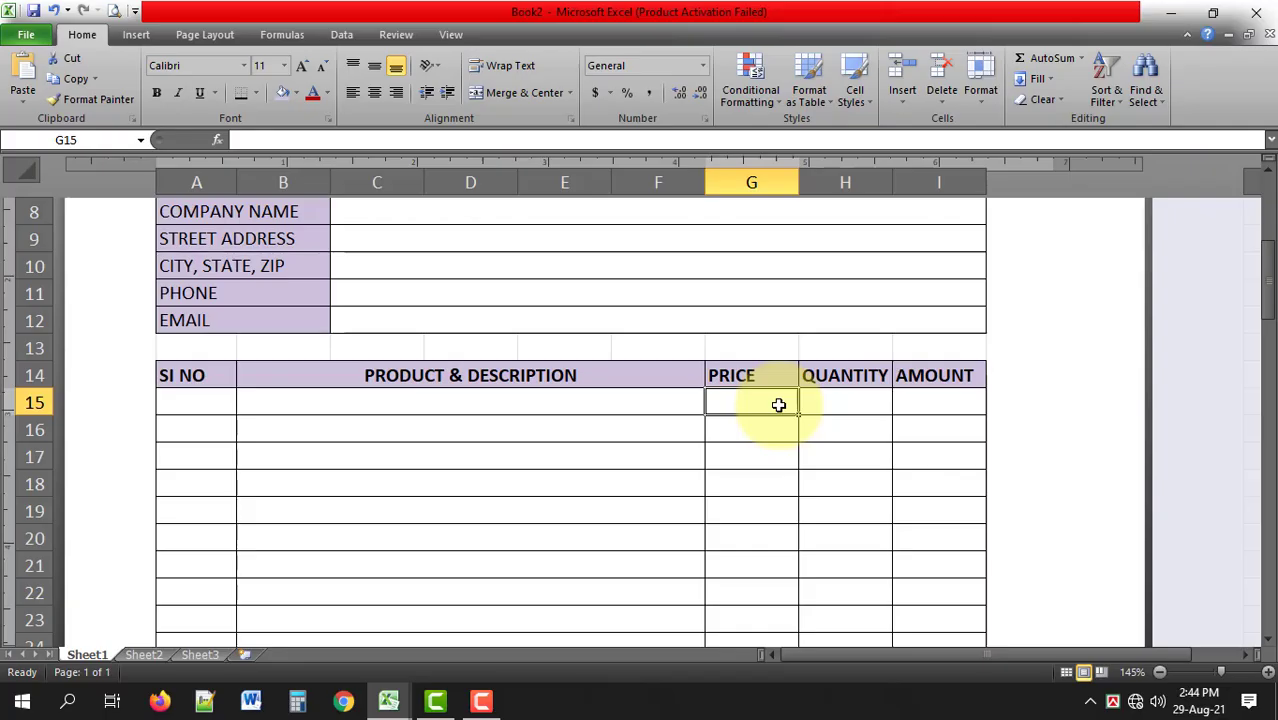
Enter price 500 and quantity 3 for the first item, with =G15*H15 in I15
text(500)
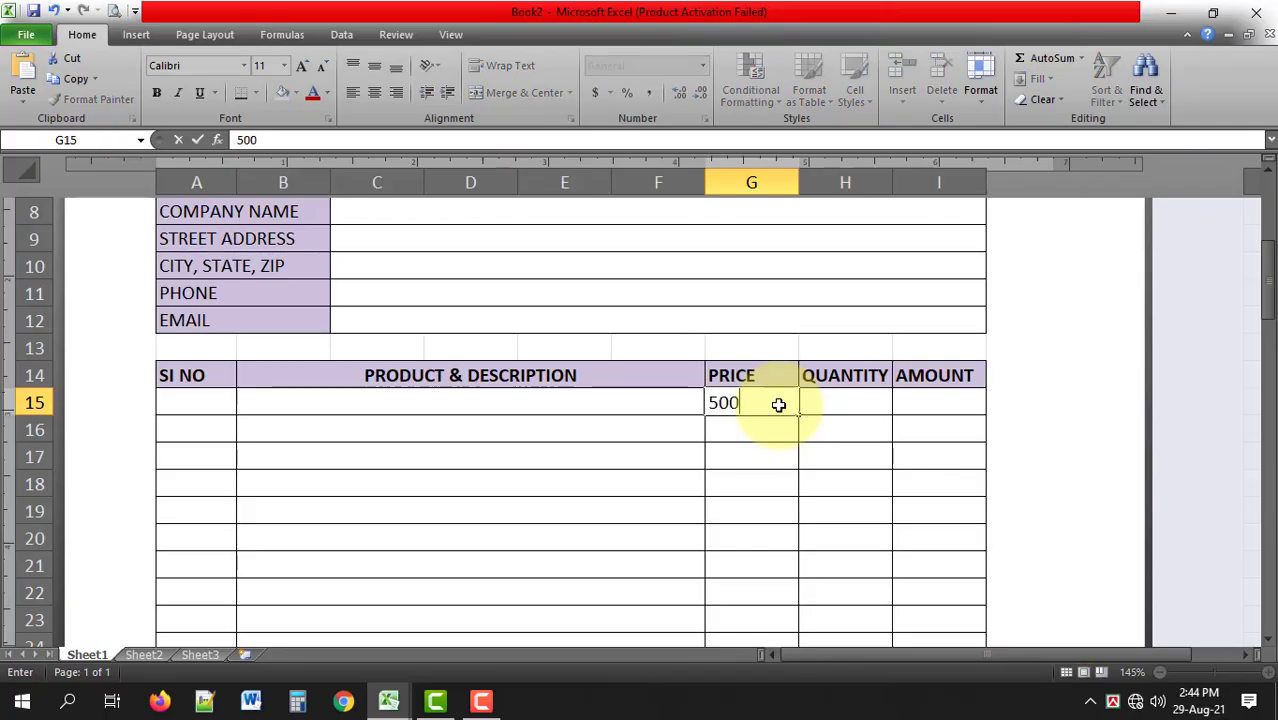
key(Tab)
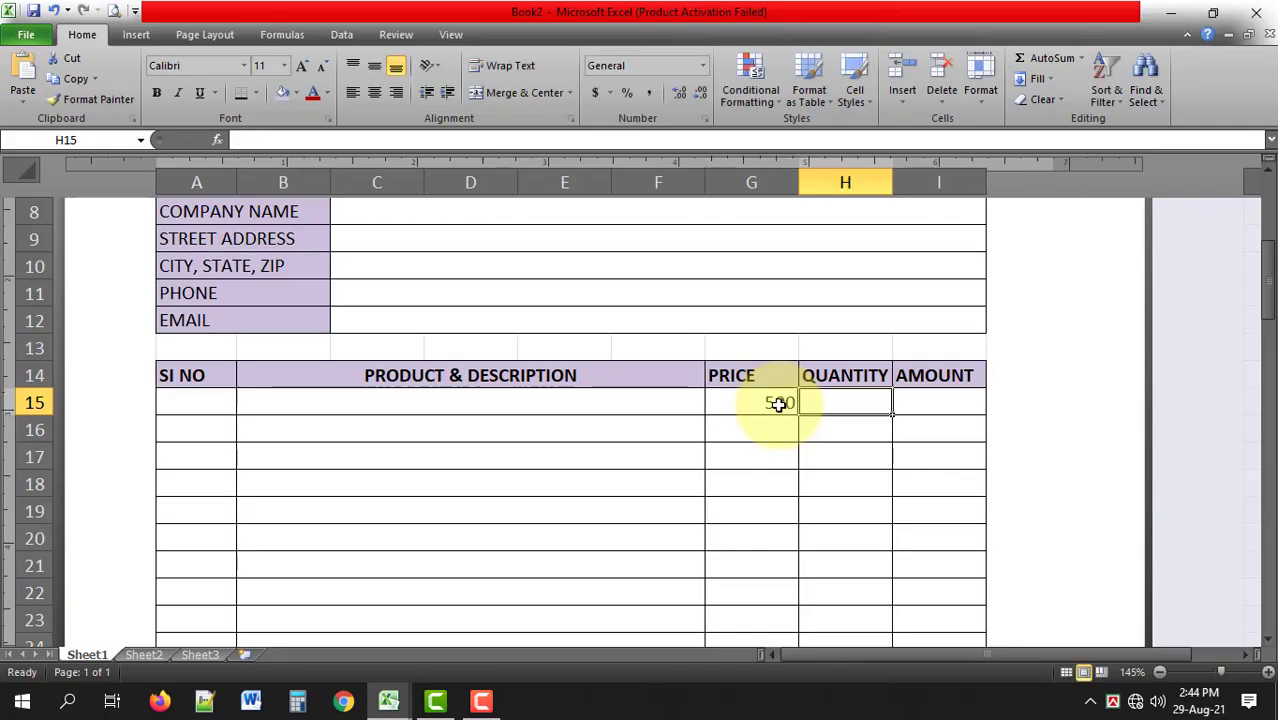
text(3)
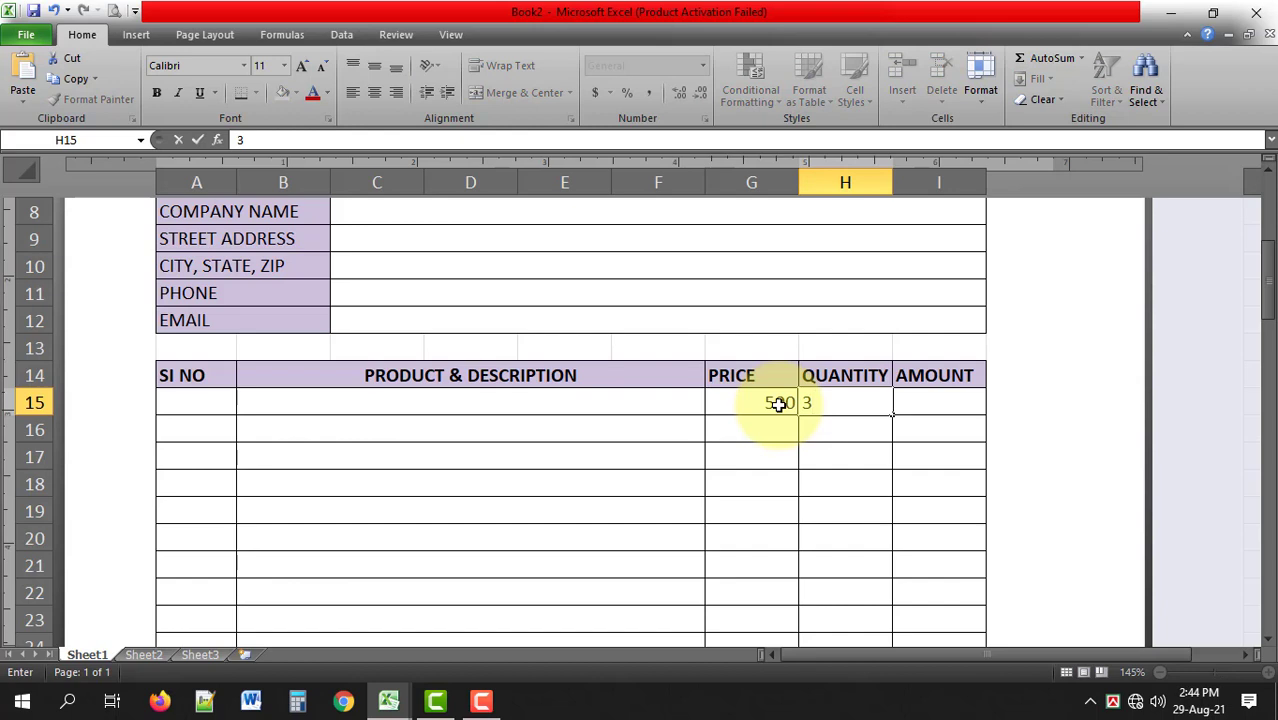
key(Tab)
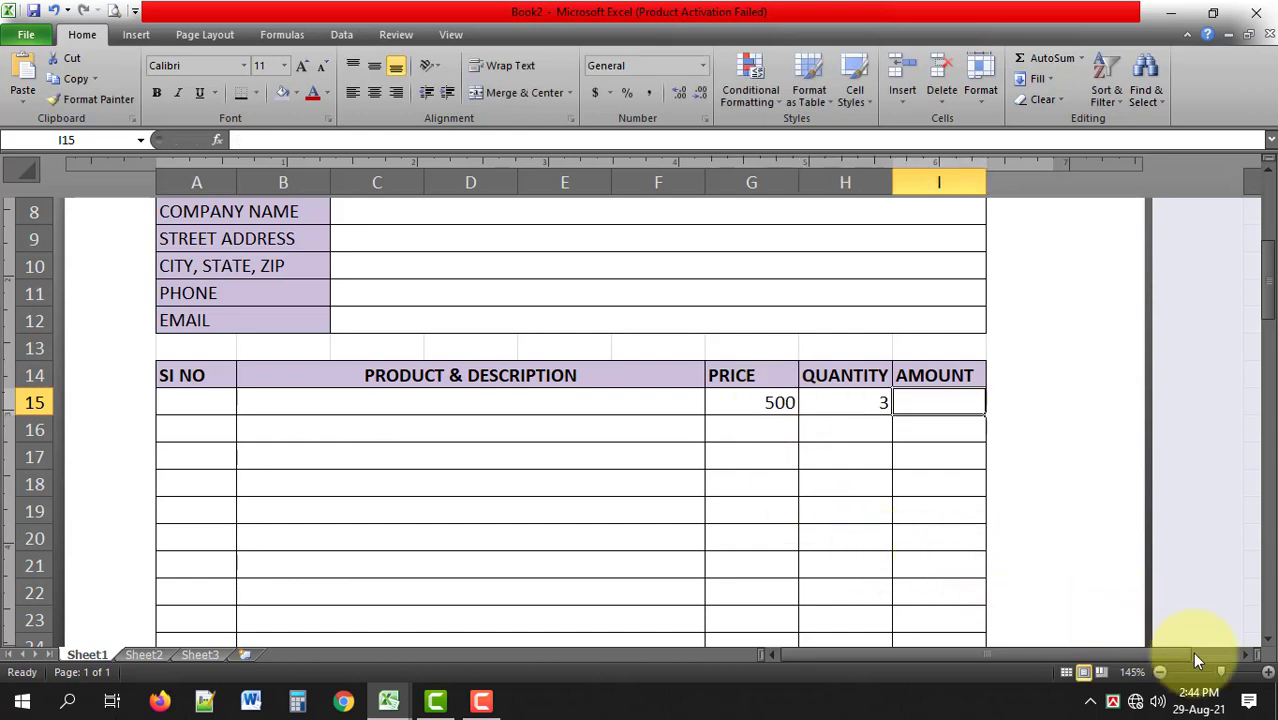
drag(1221, 672, 1236, 672)
double_click(1001, 379)
text(=)
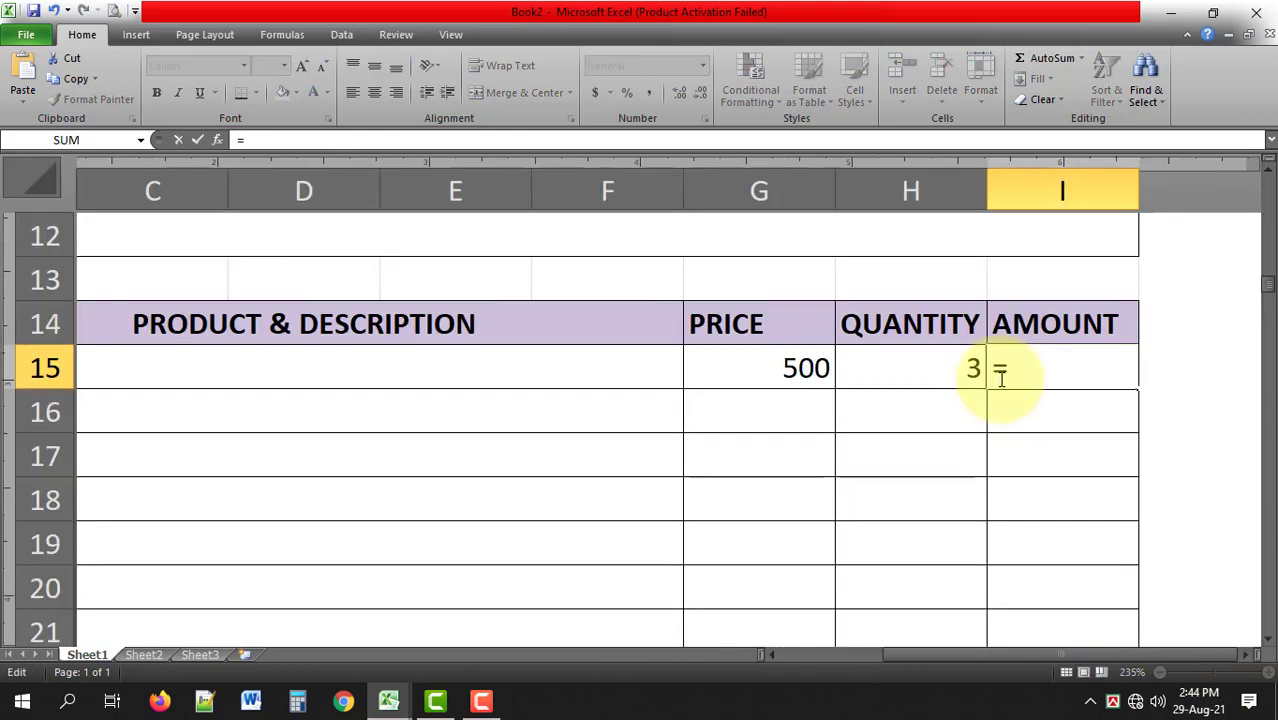
click(799, 367)
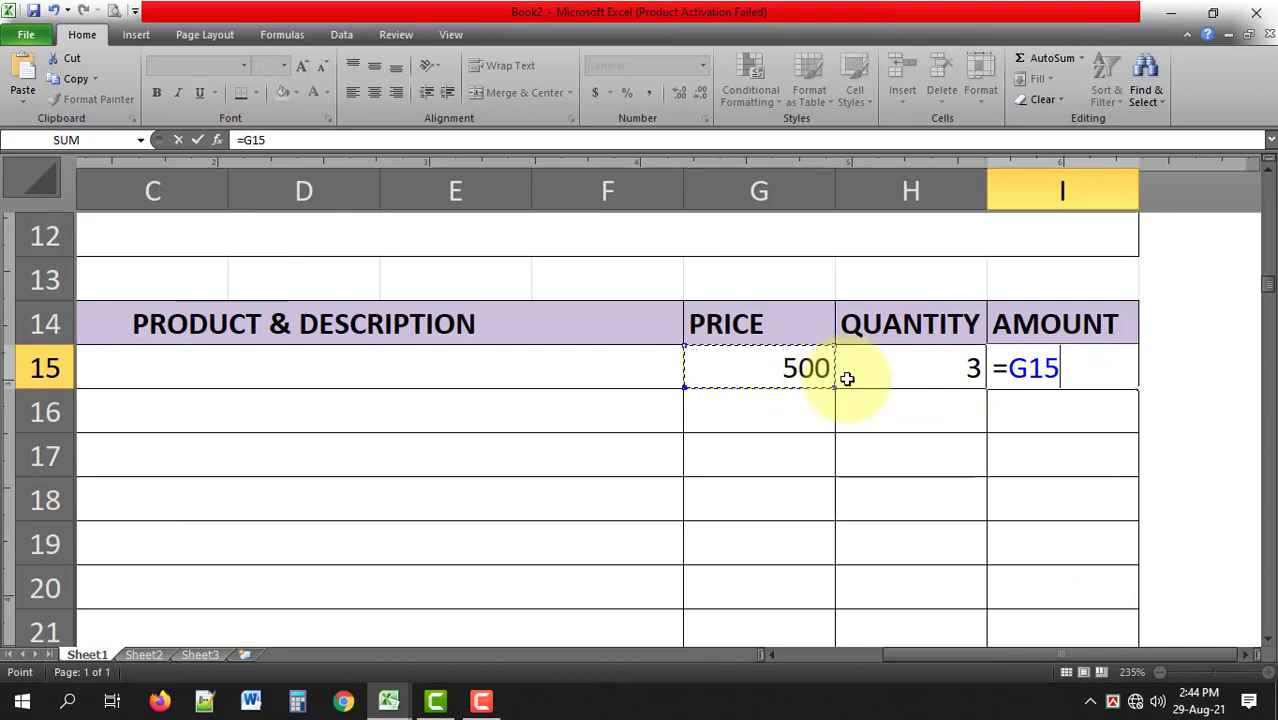
text(*)
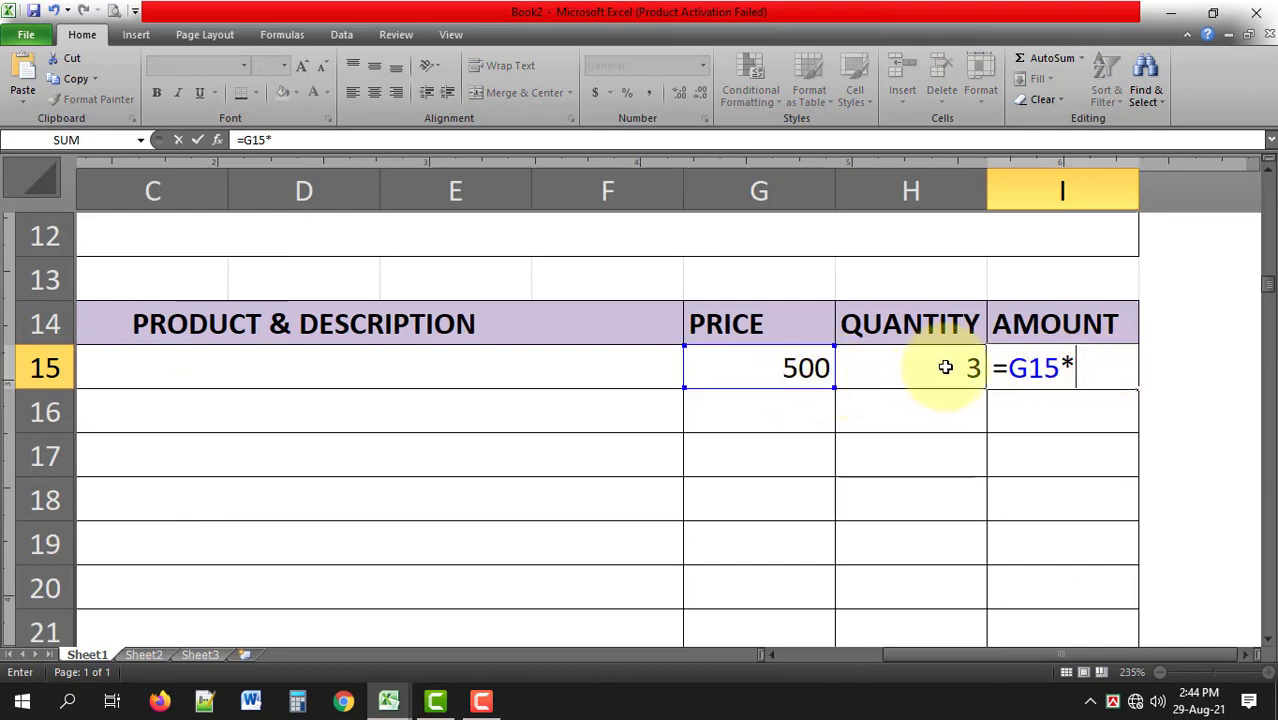
click(937, 370)
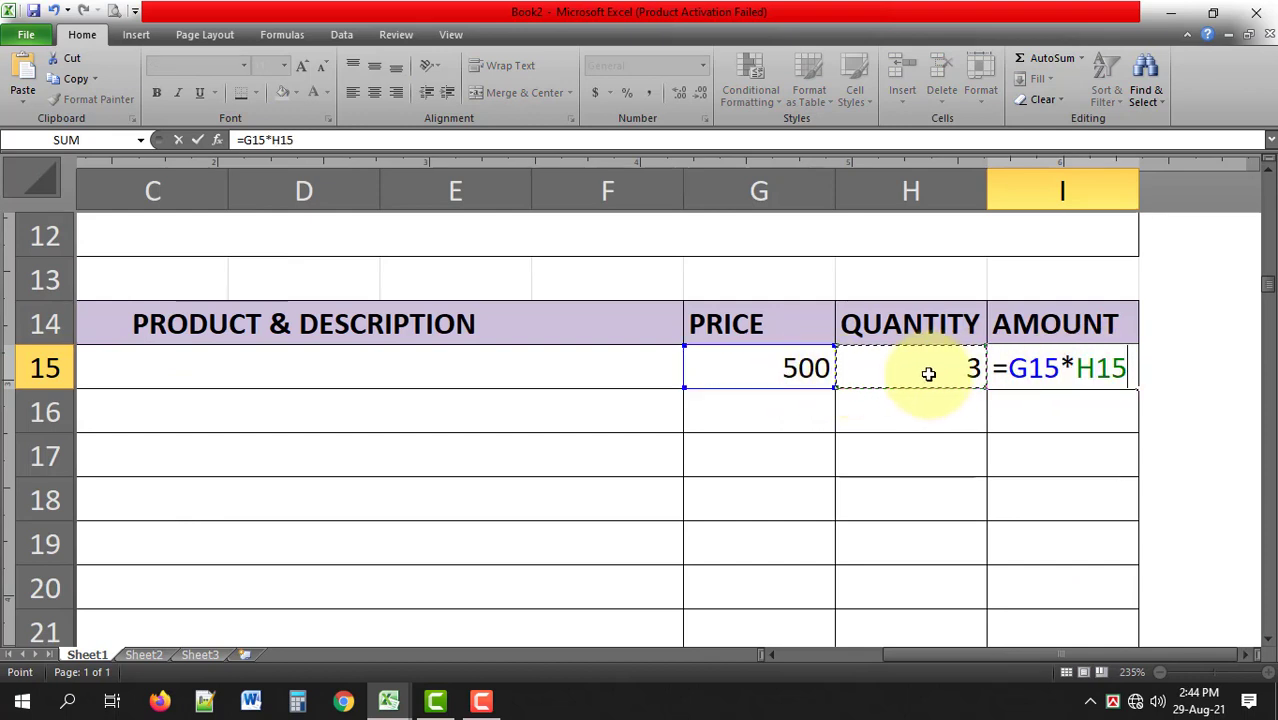
key(Return)
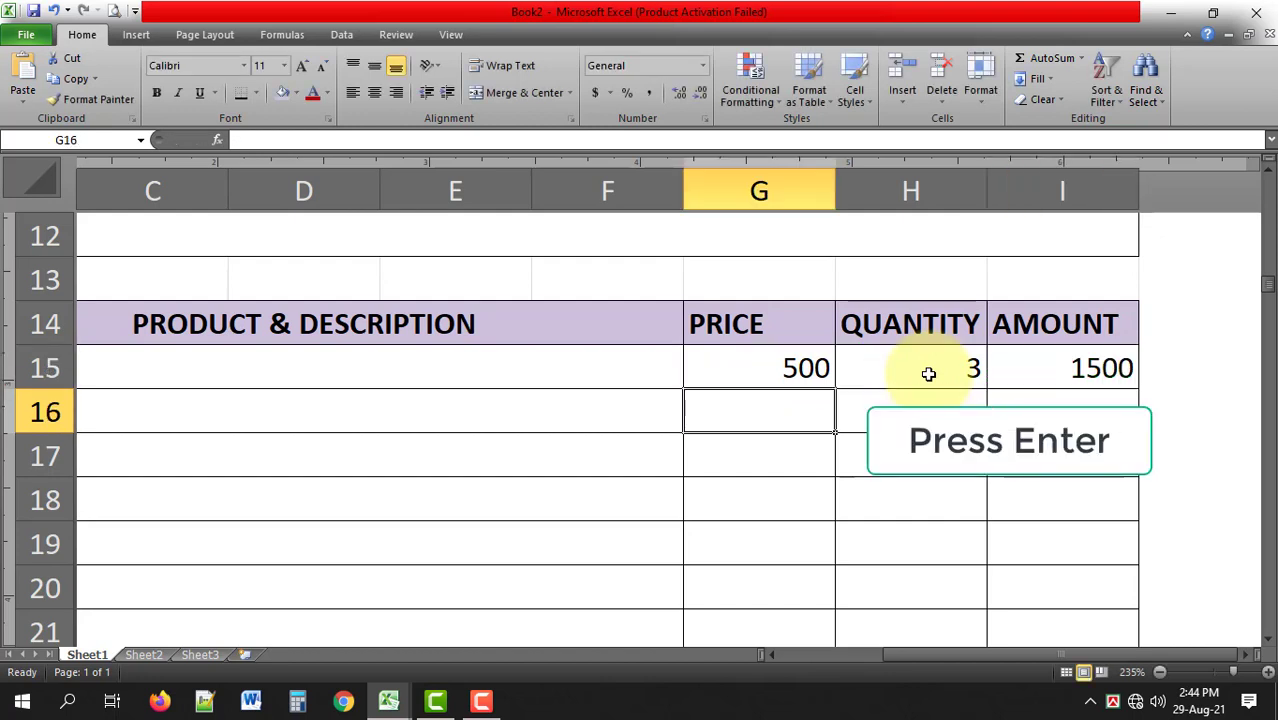
Fill the amount formula from I15 down to I33
click(1095, 370)
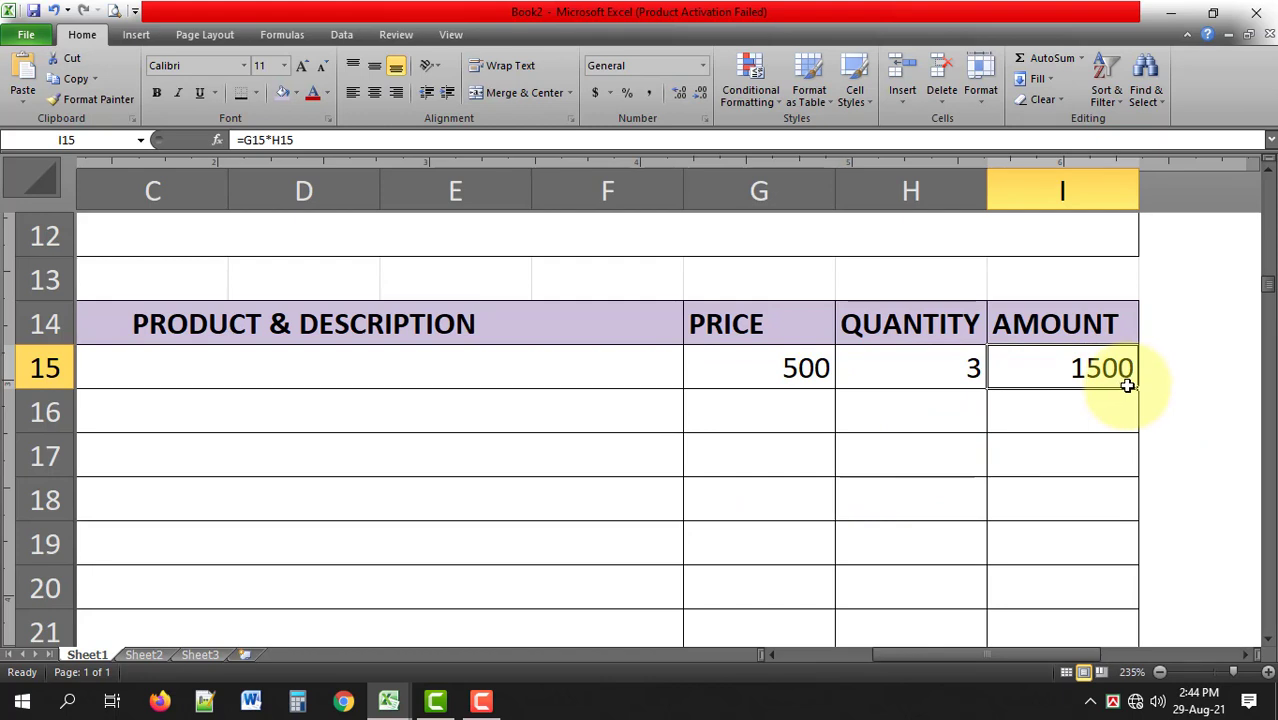
mouse_move(1136, 385)
mouse_down()
mouse_move(1128, 672)
mouse_move(1090, 330)
mouse_up()
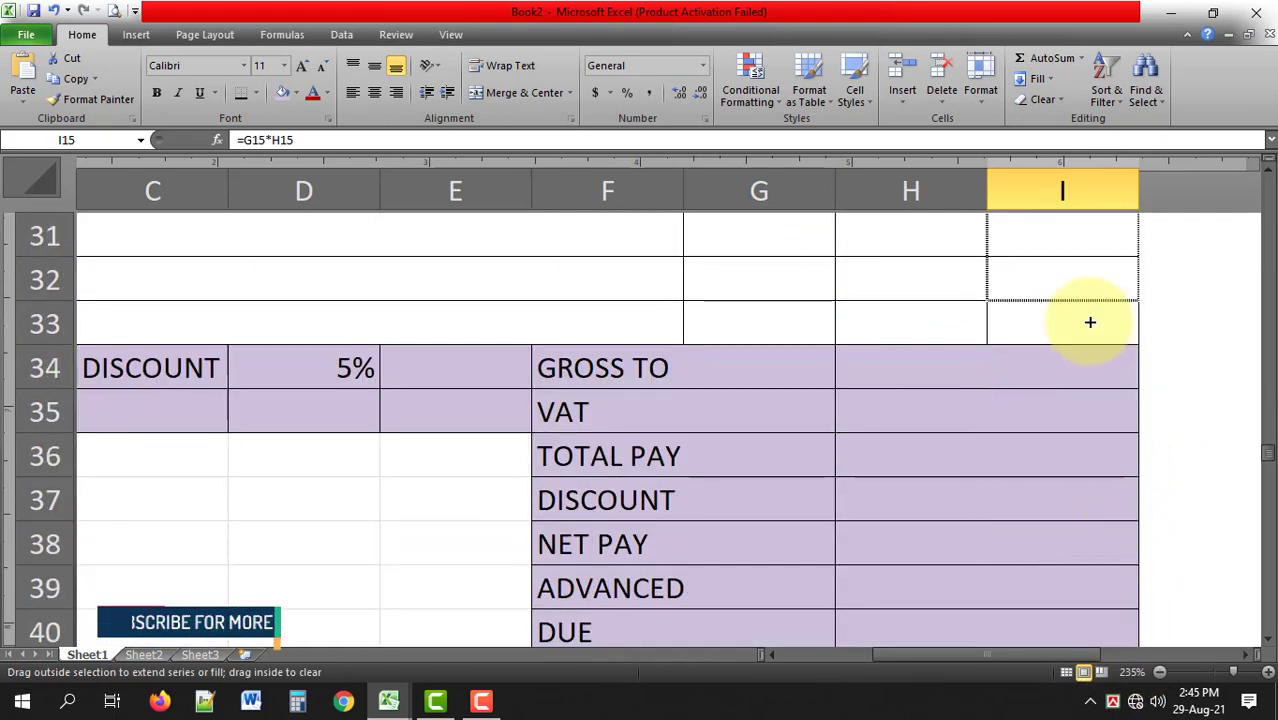
drag(1090, 330, 1090, 332)
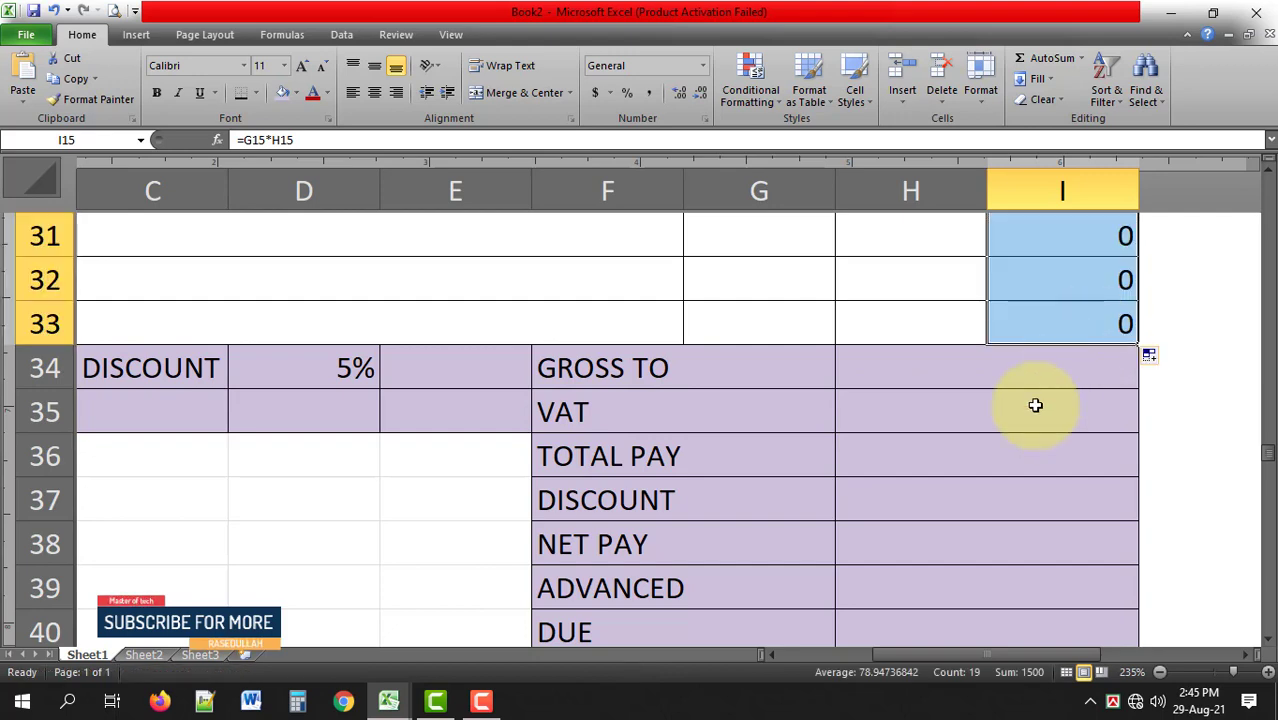
scroll(1007, 419, up, 5)
scroll(1007, 419, up, 3)
scroll(990, 418, down, 2)
Enter price 600 and quantity 4 for the second item
click(807, 366)
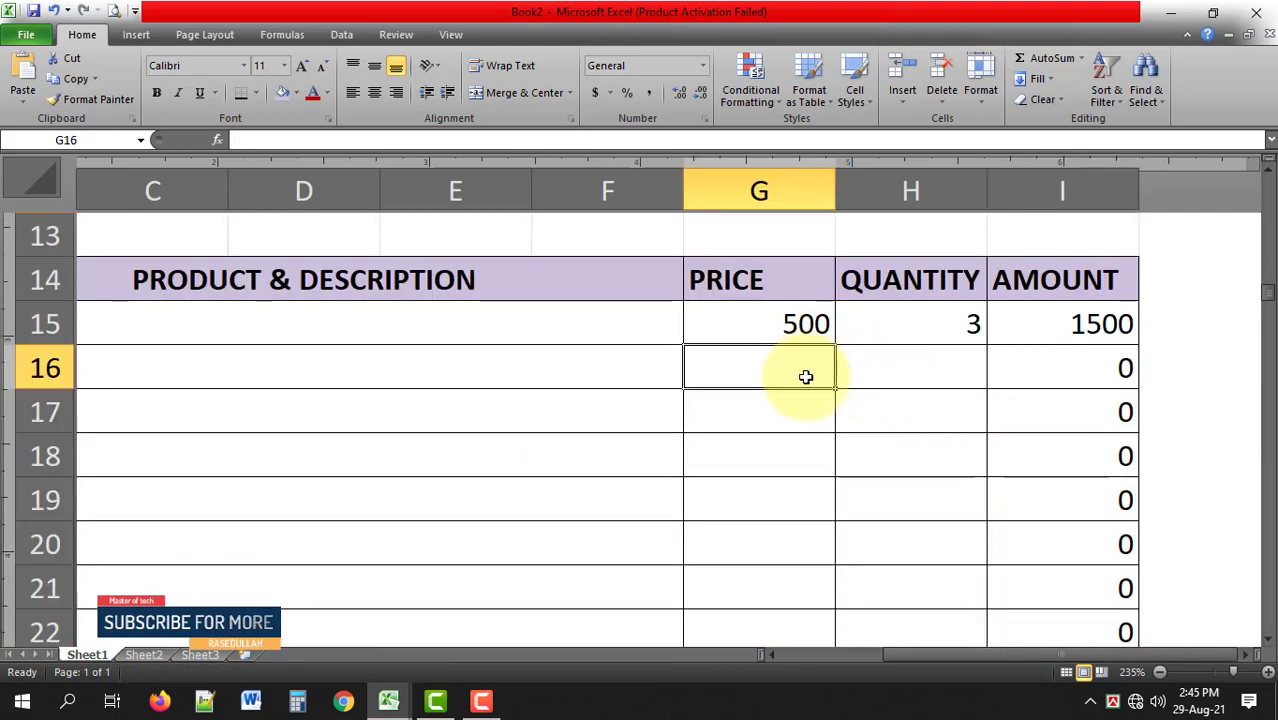
text(600)
click(940, 371)
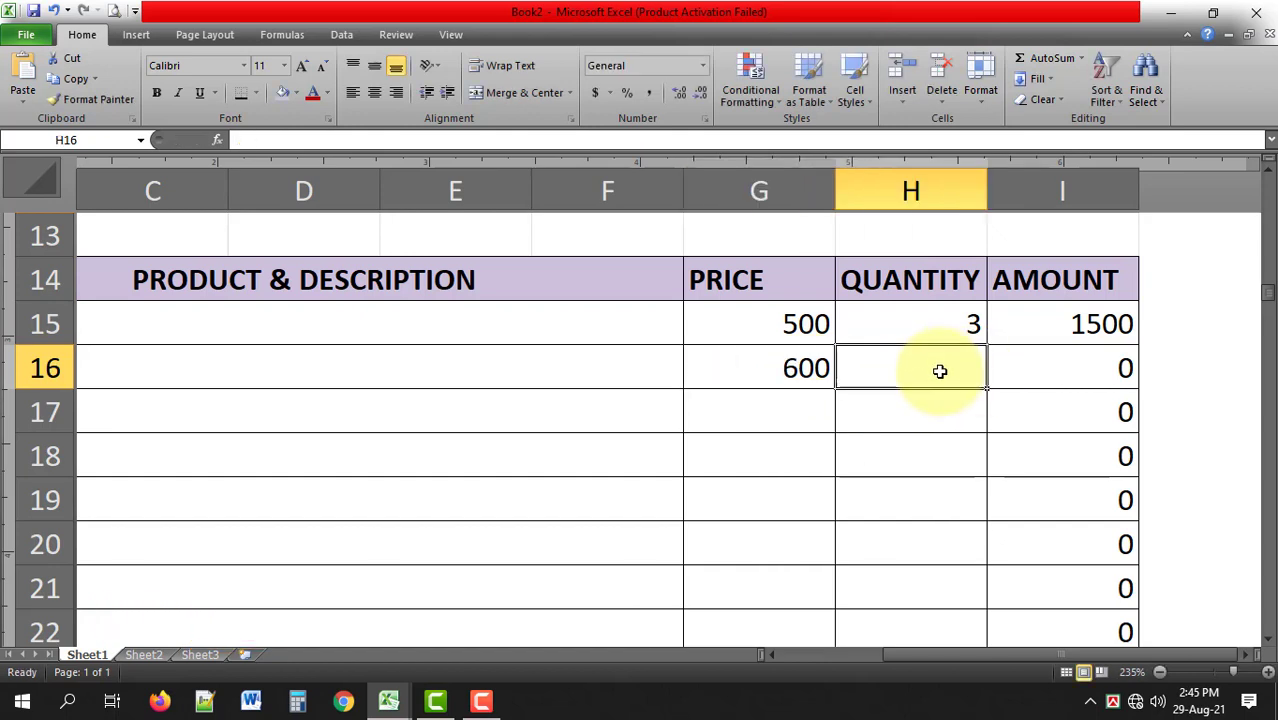
text(4)
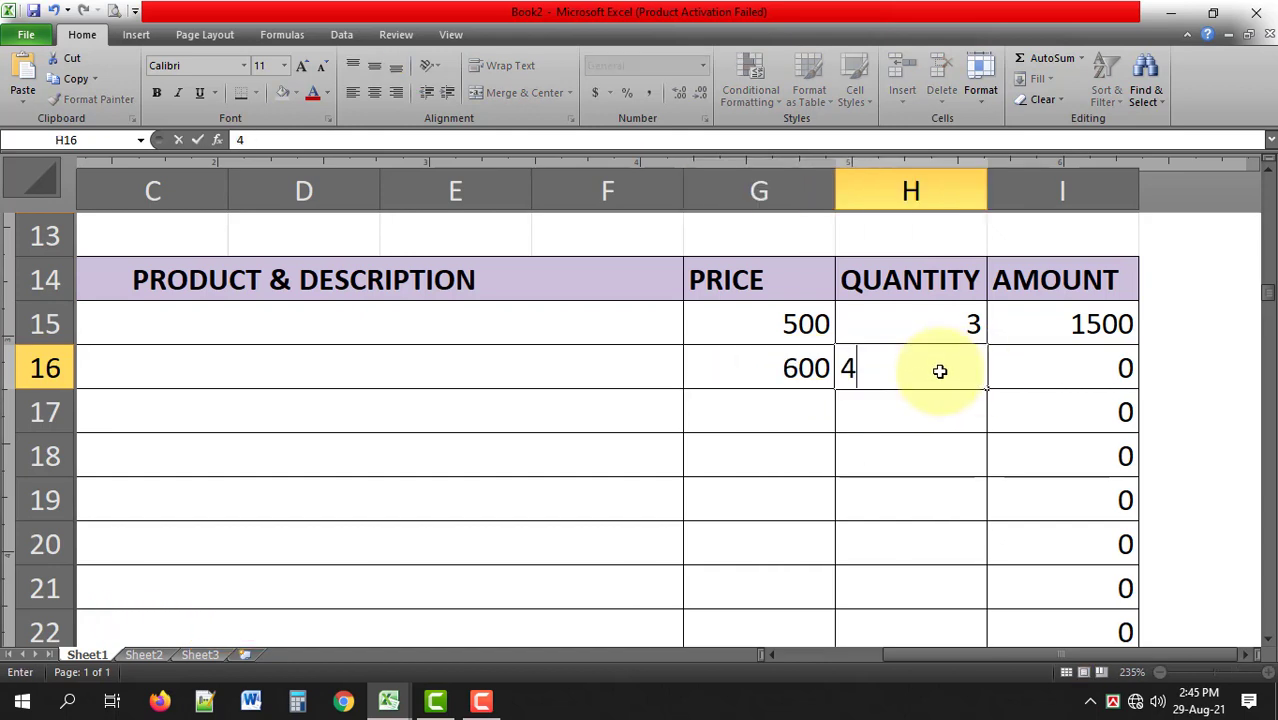
click(939, 407)
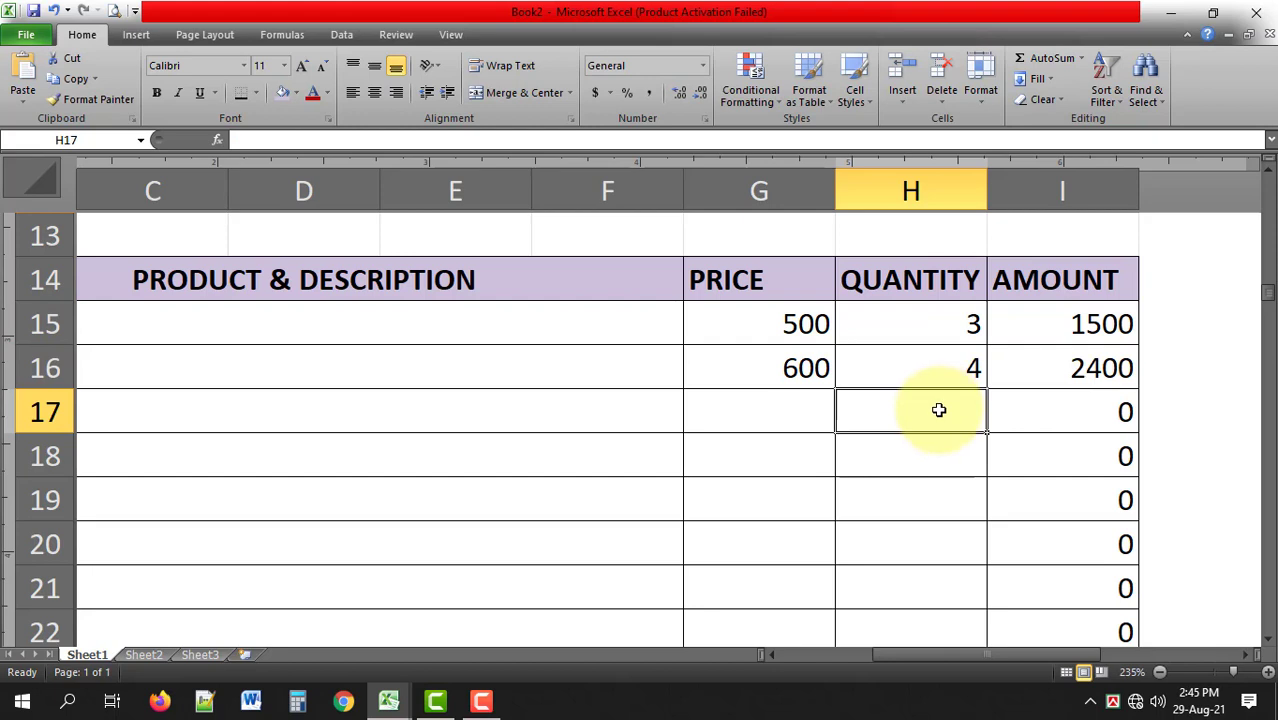
Name the items KEYBOARD in B15 and MOUSE in B16
click(403, 332)
text(KEY)
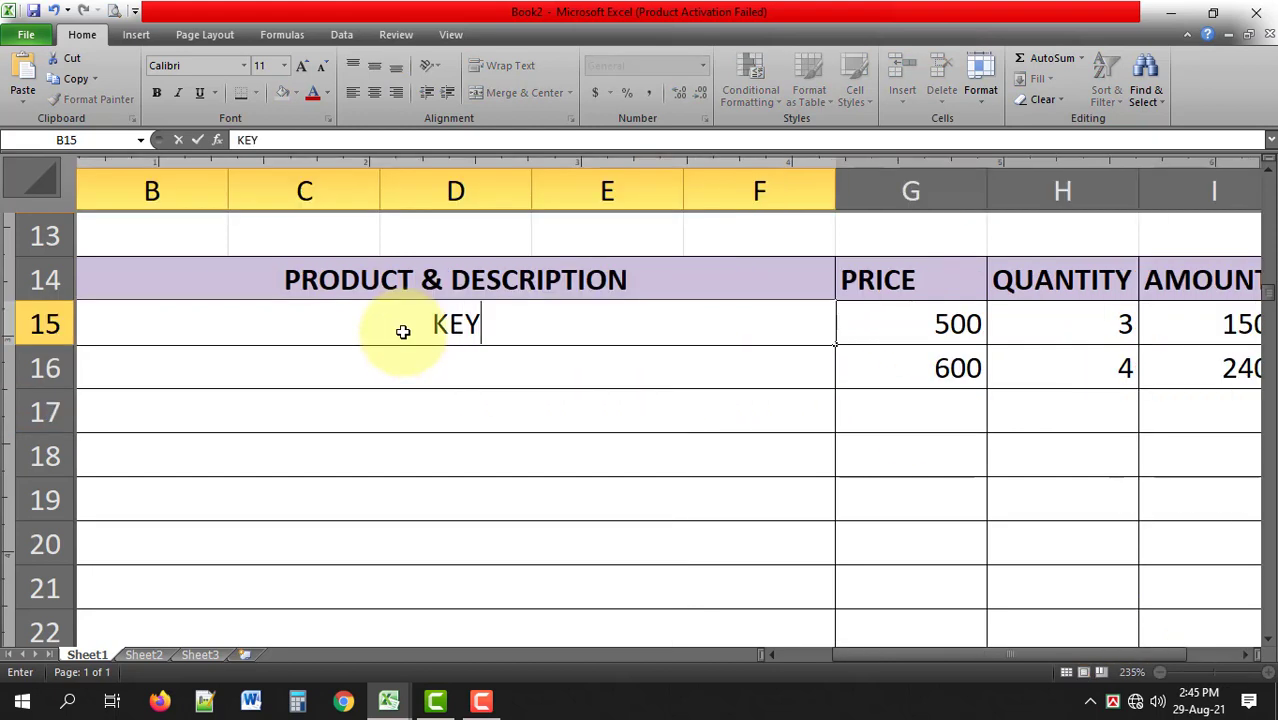
text(BOARD)
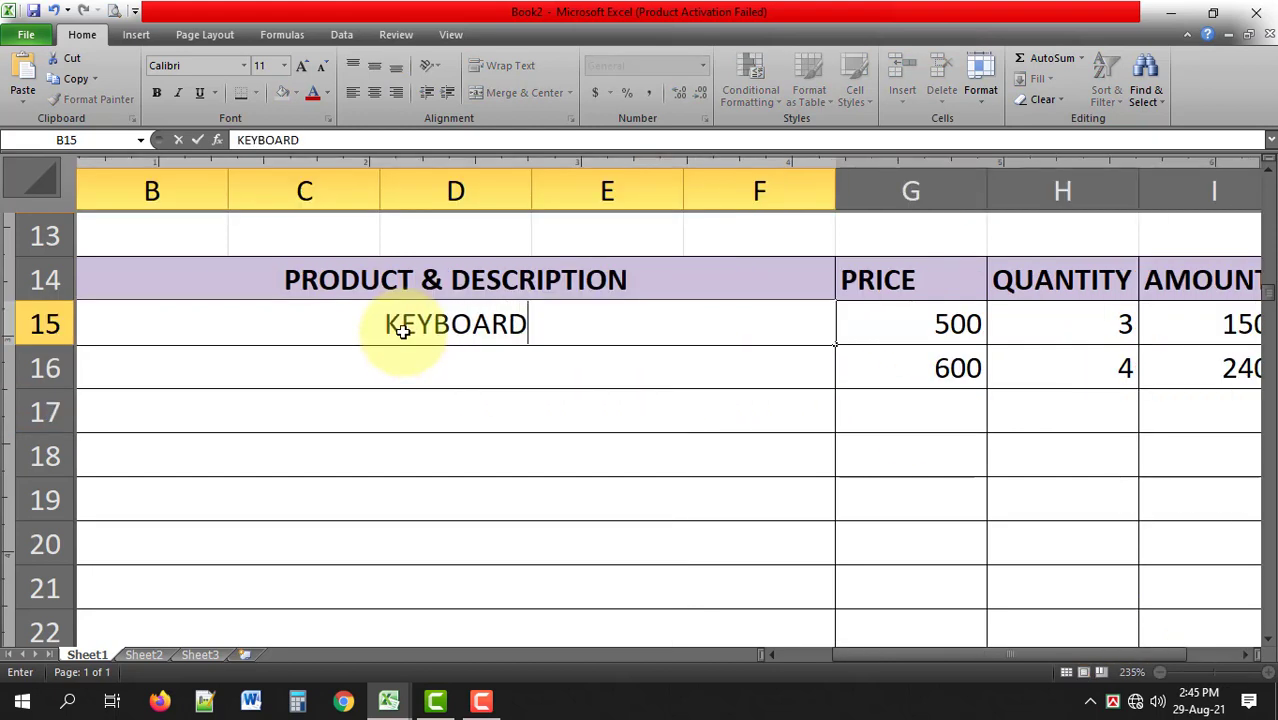
key(Return)
text(MO)
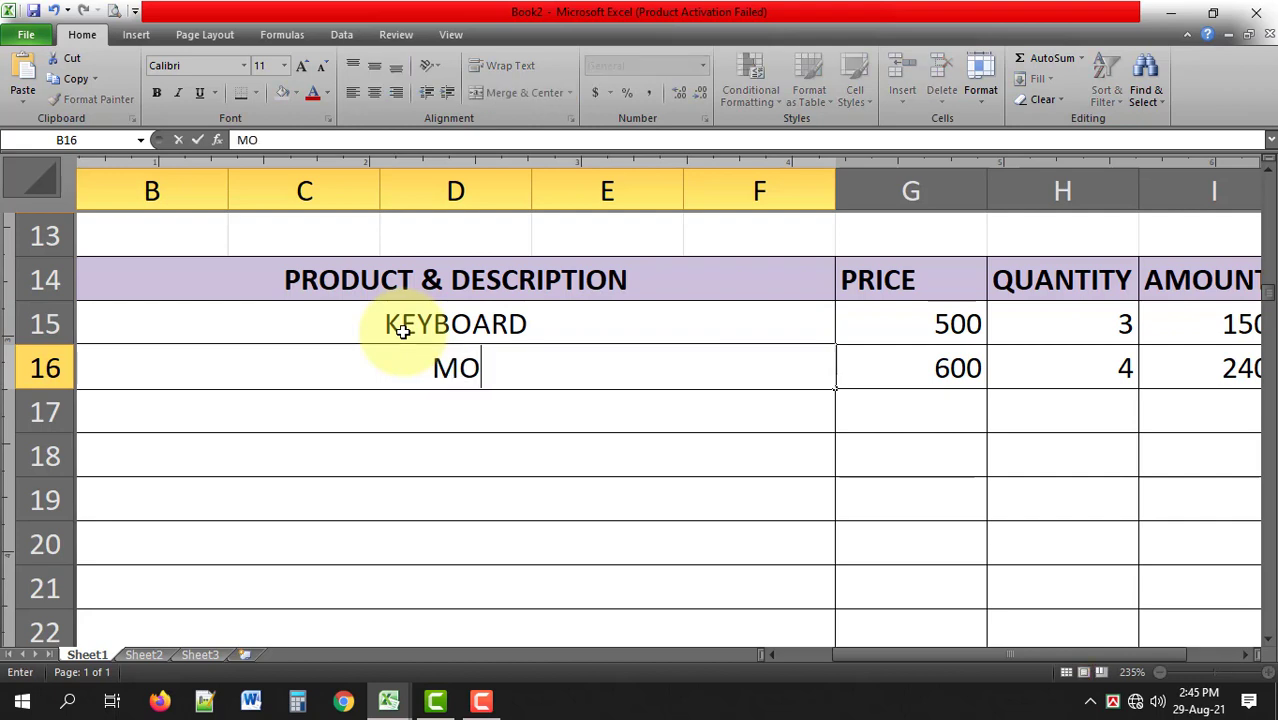
text(USE)
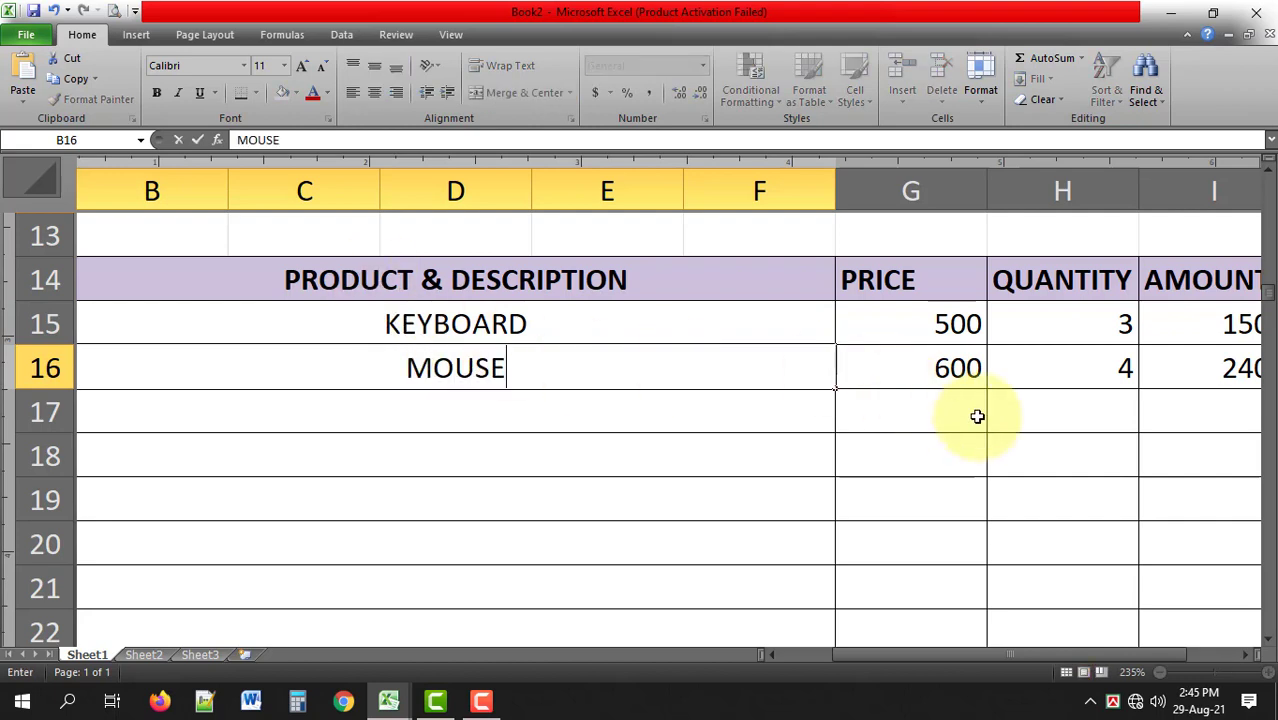
click(972, 414)
Enter =SUM(I15:I33) in H34 so GROSS TO totals the Amount column as 3900
click(1198, 672)
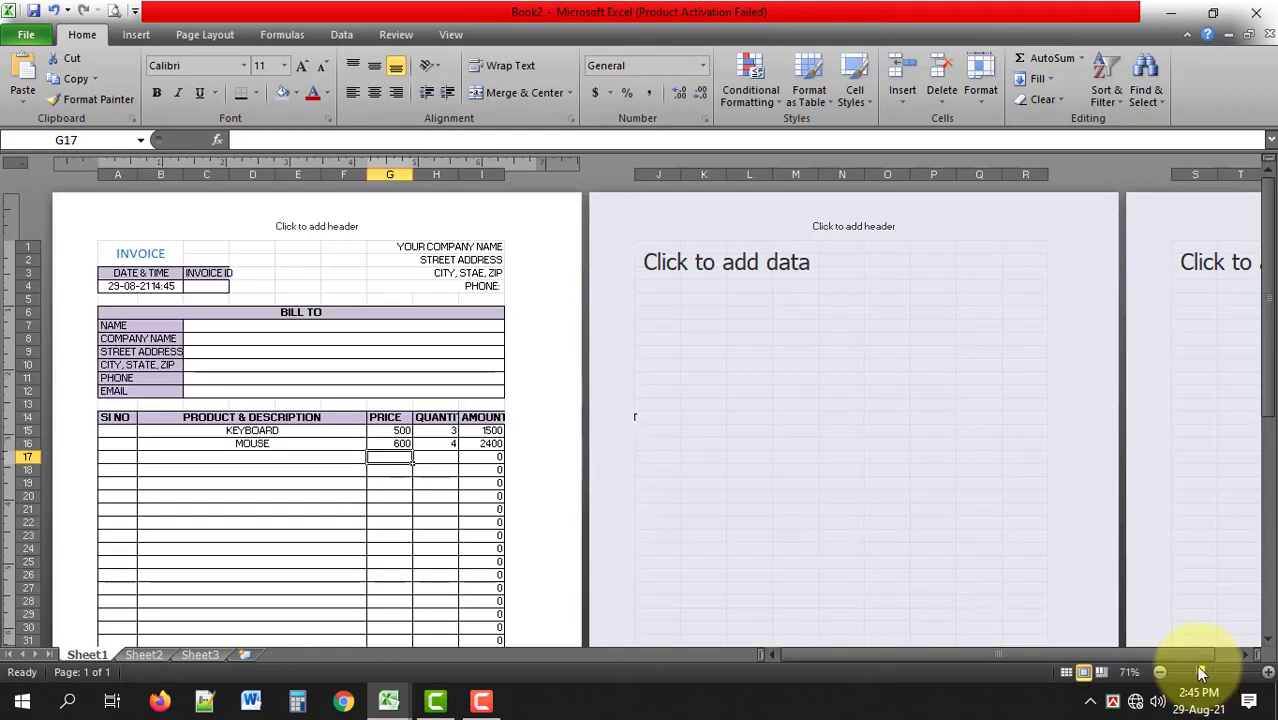
scroll(539, 455, down, 2)
scroll(485, 439, down, 1)
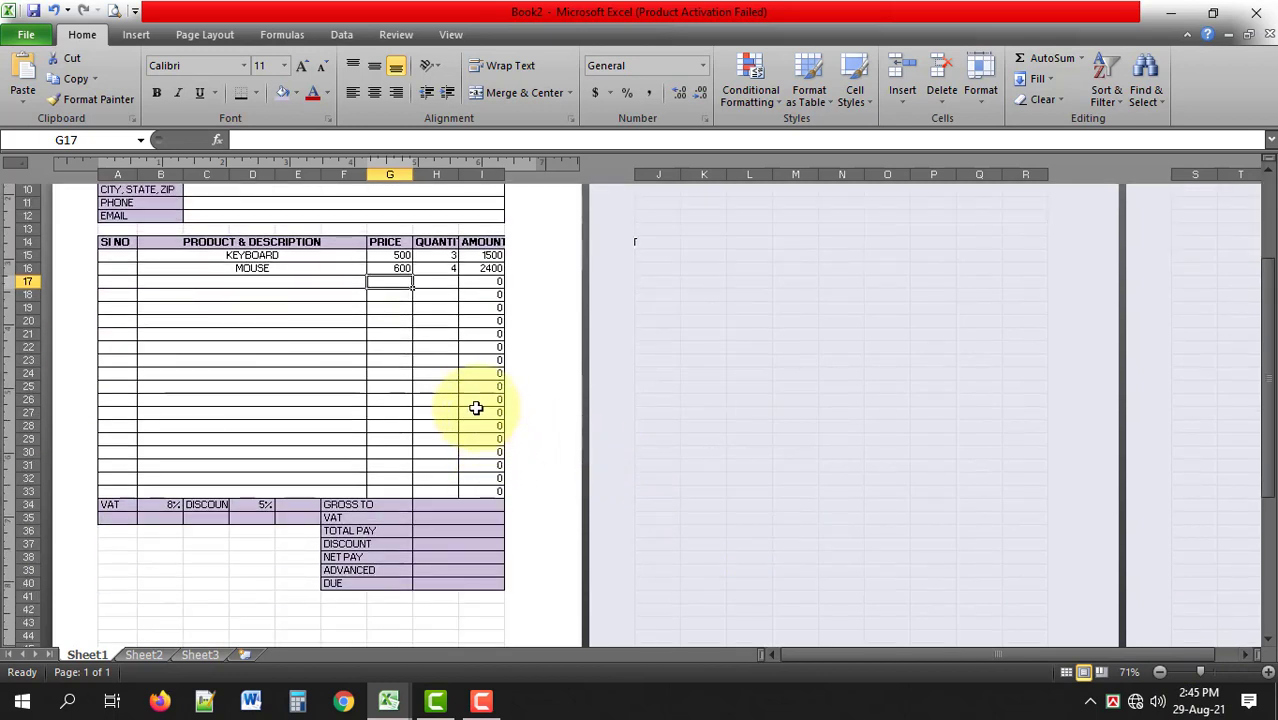
ctrl+scroll(476, 408, up, 3)
scroll(690, 360, down, 3)
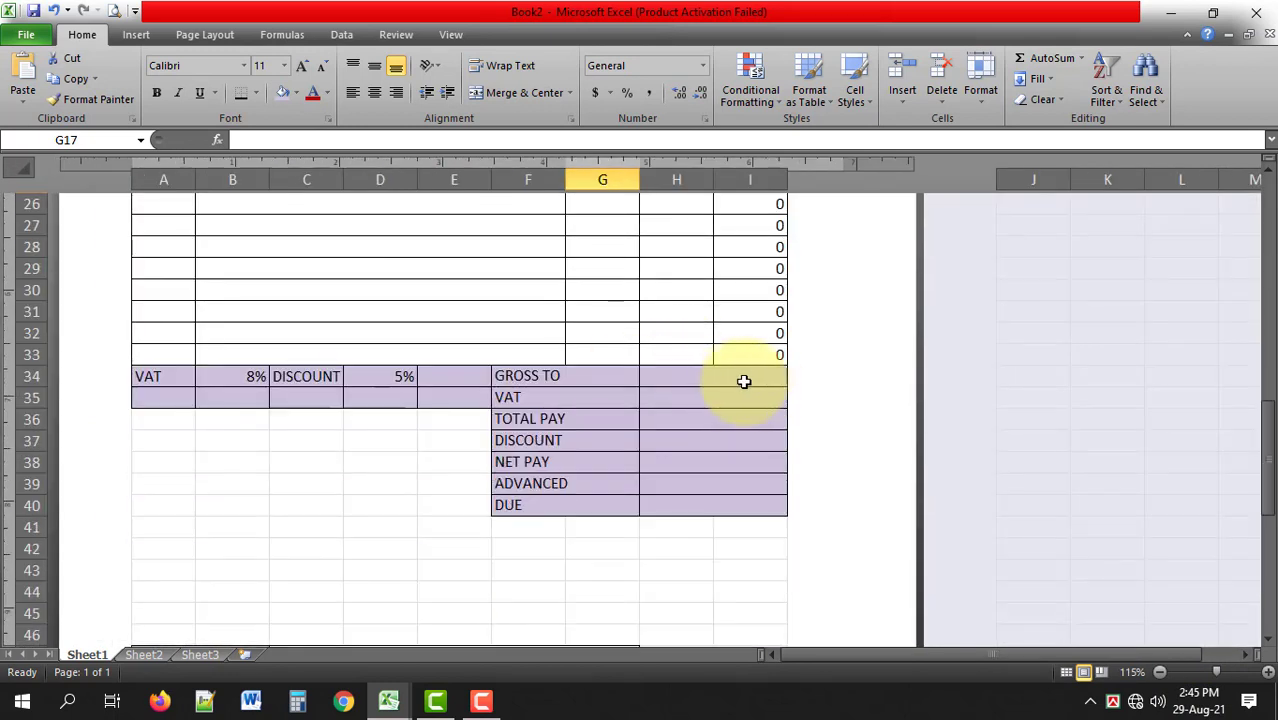
click(748, 381)
scroll(745, 381, up, 1)
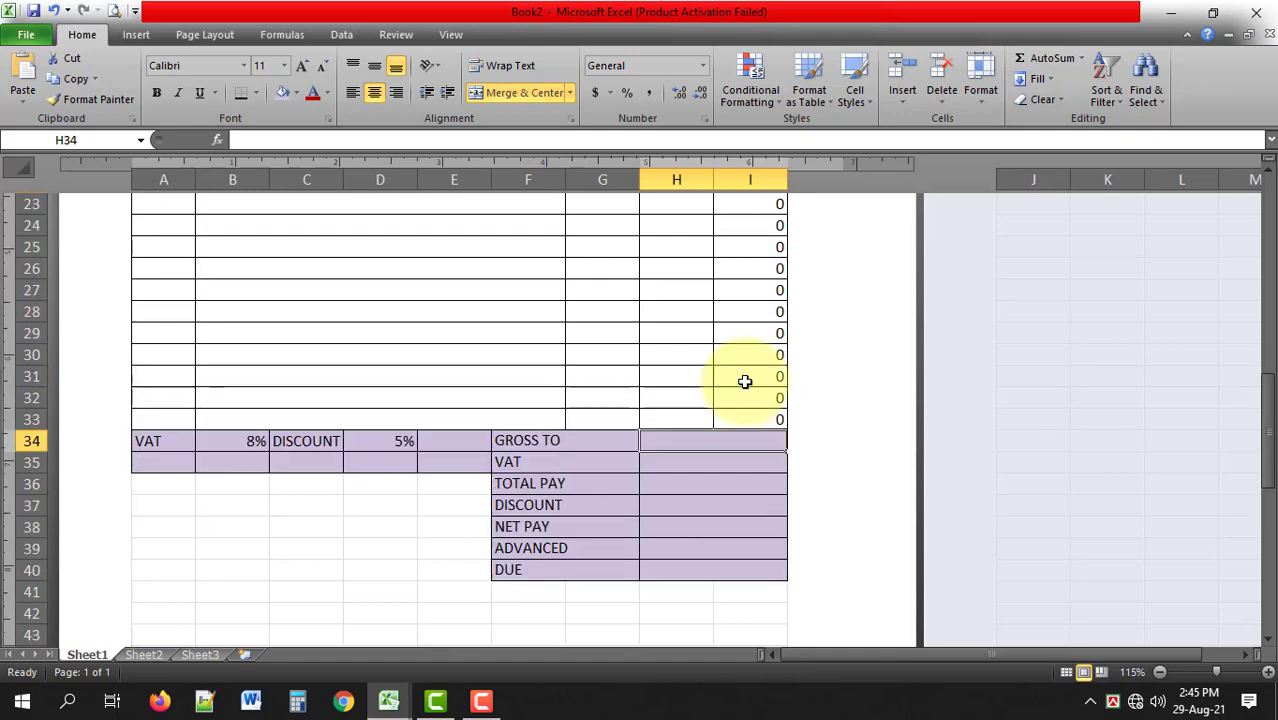
scroll(745, 381, up, 1)
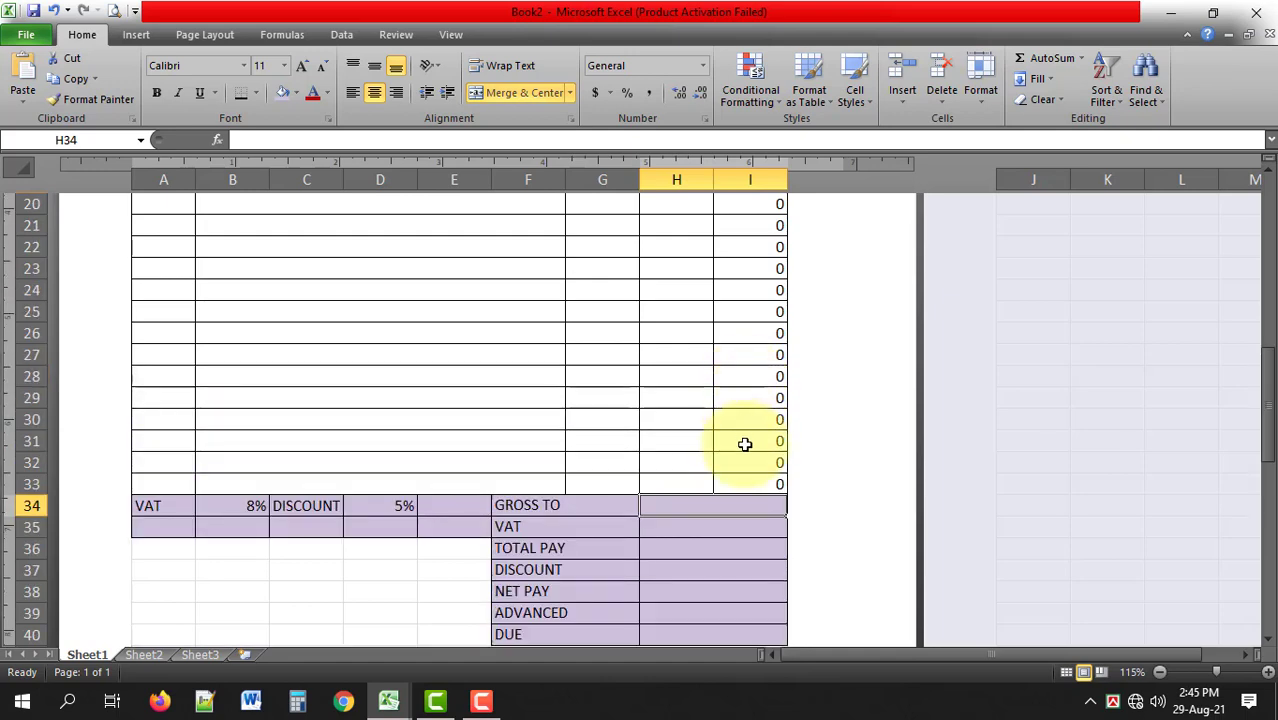
text(=SUM)
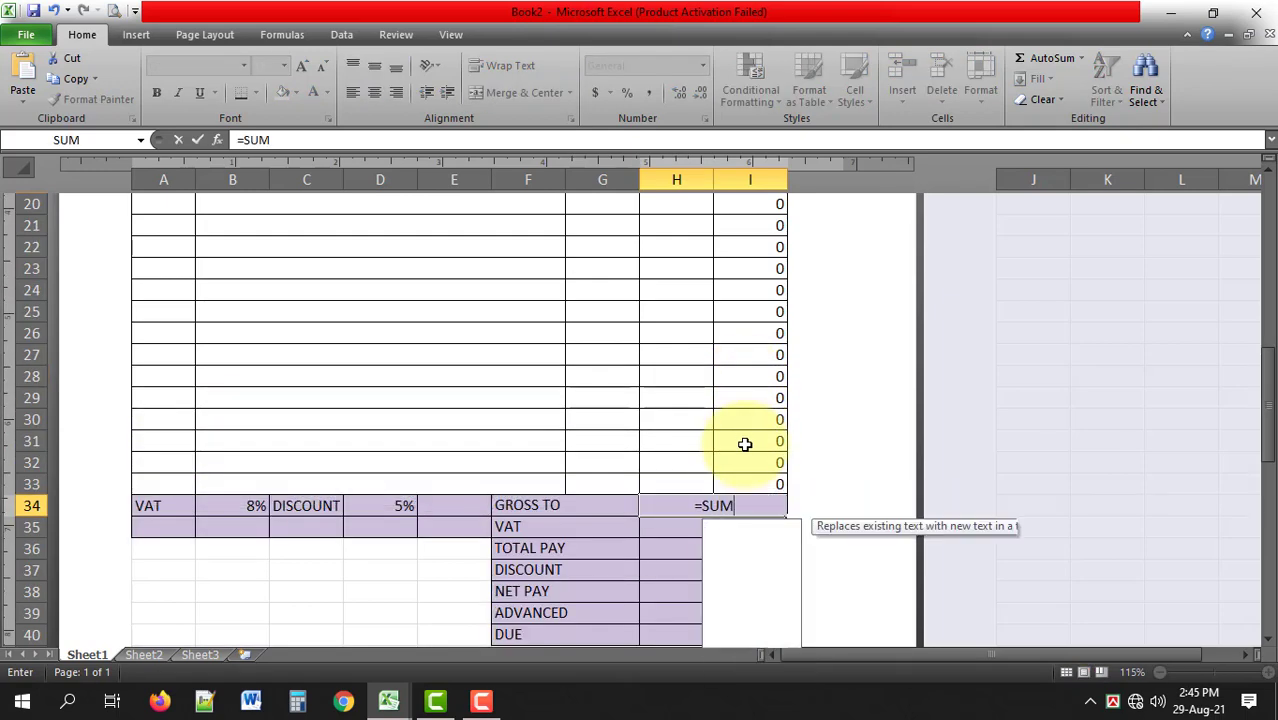
text(()
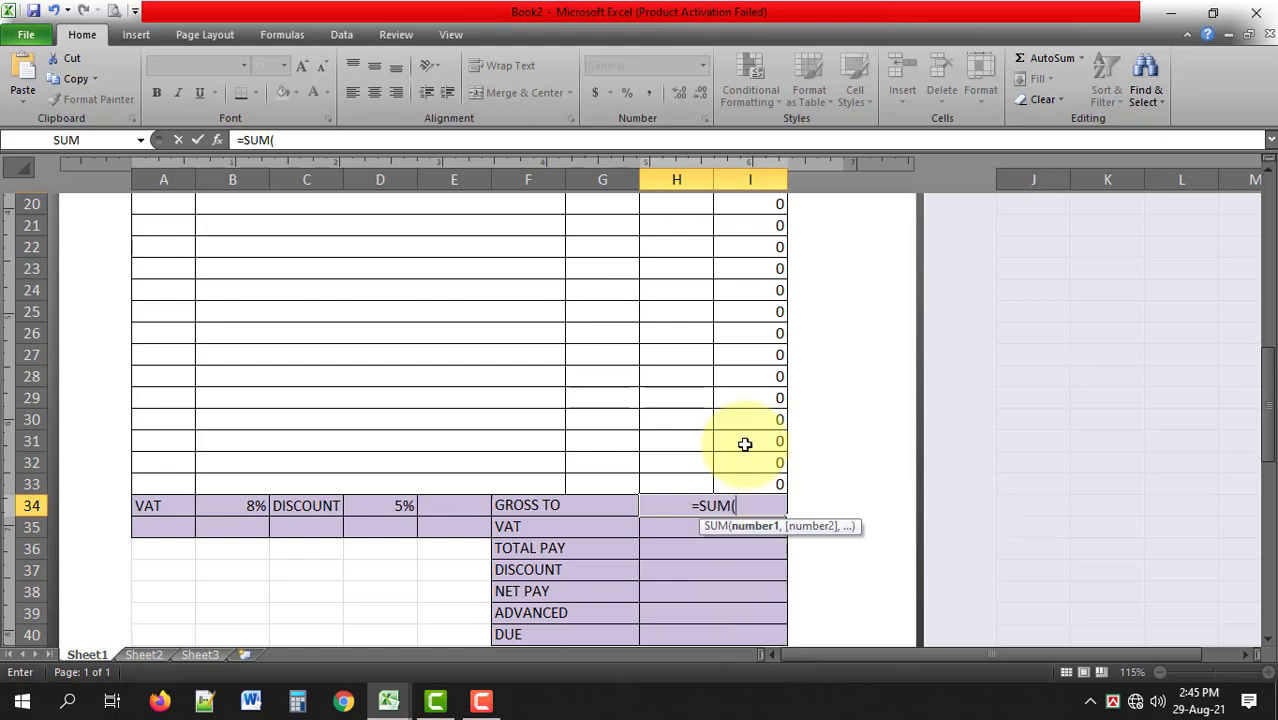
scroll(770, 297, up, 1)
scroll(770, 297, up, 2)
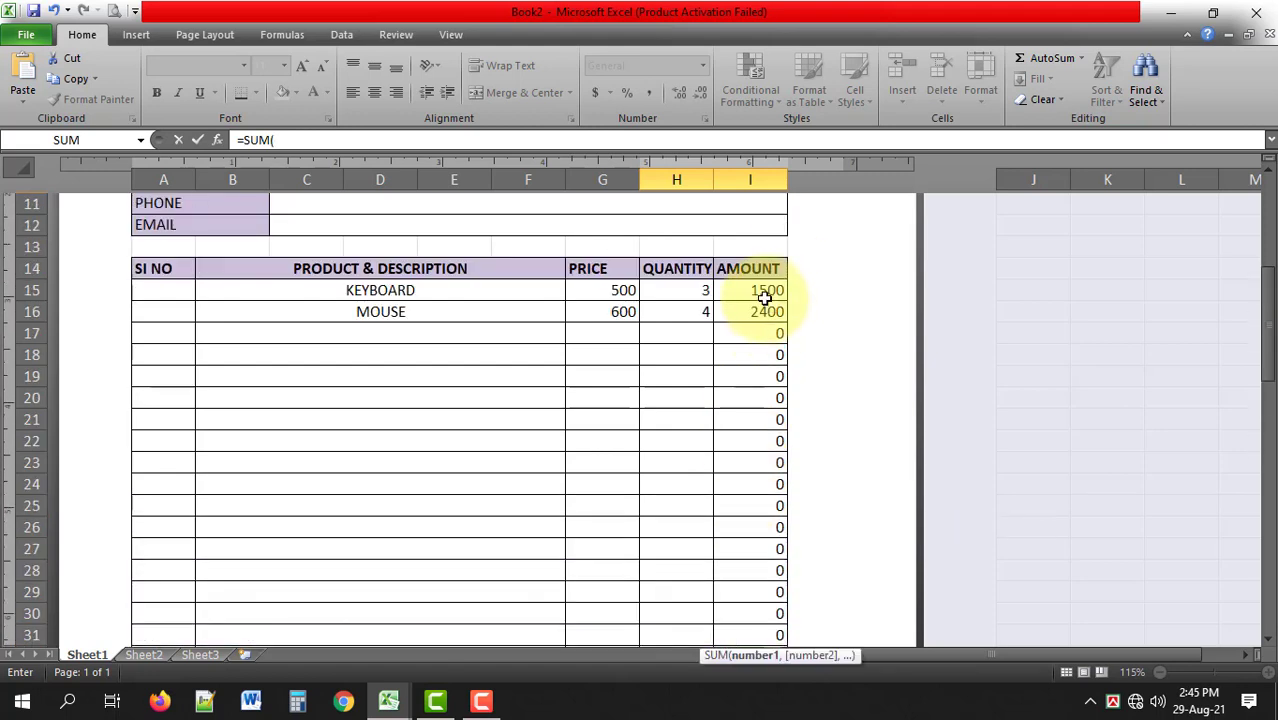
mouse_move(765, 297)
mouse_down()
mouse_move(769, 656)
mouse_move(773, 593)
mouse_up()
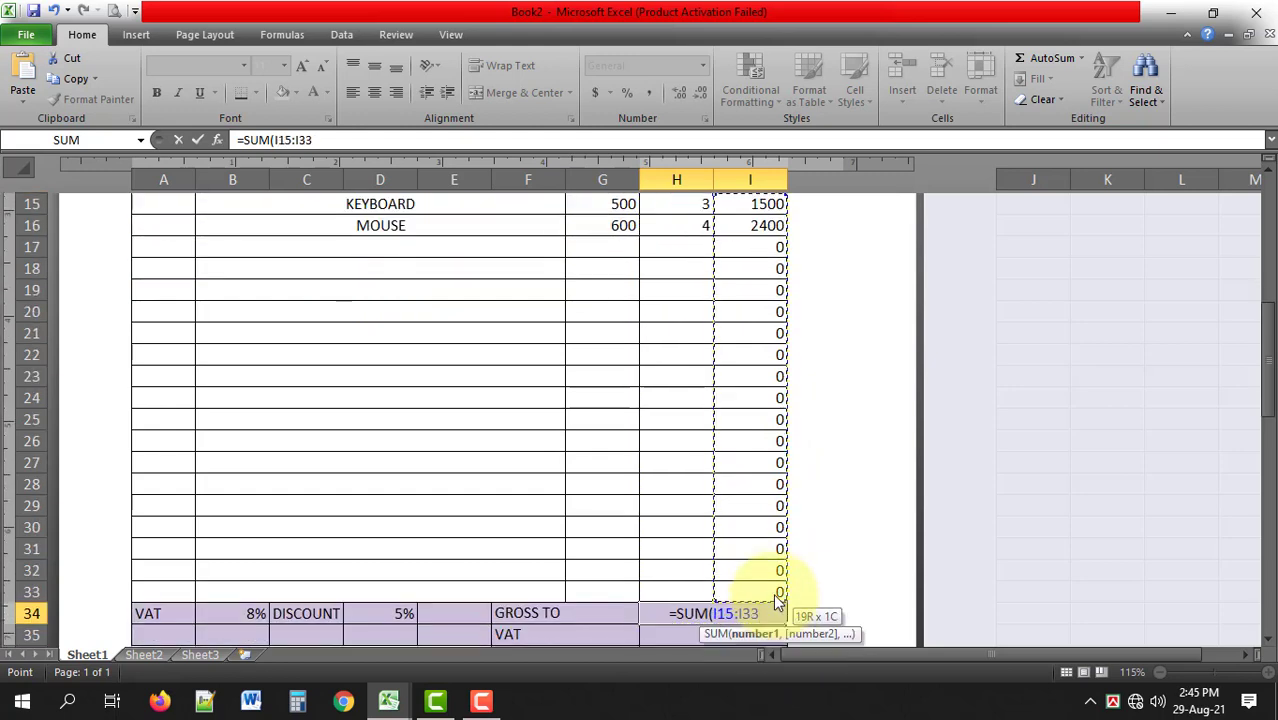
key(Return)
Right-align and vertically centre the totals value cells H34:H40
scroll(733, 593, down, 2)
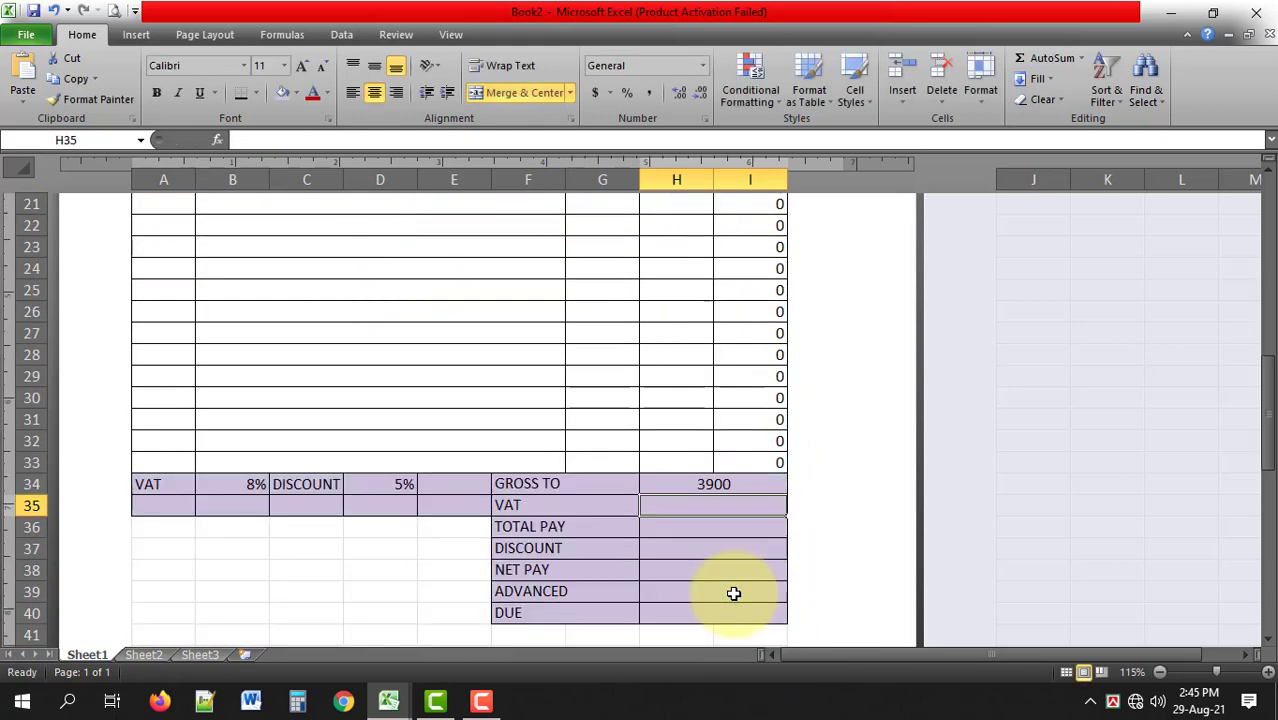
drag(750, 486, 750, 612)
click(396, 92)
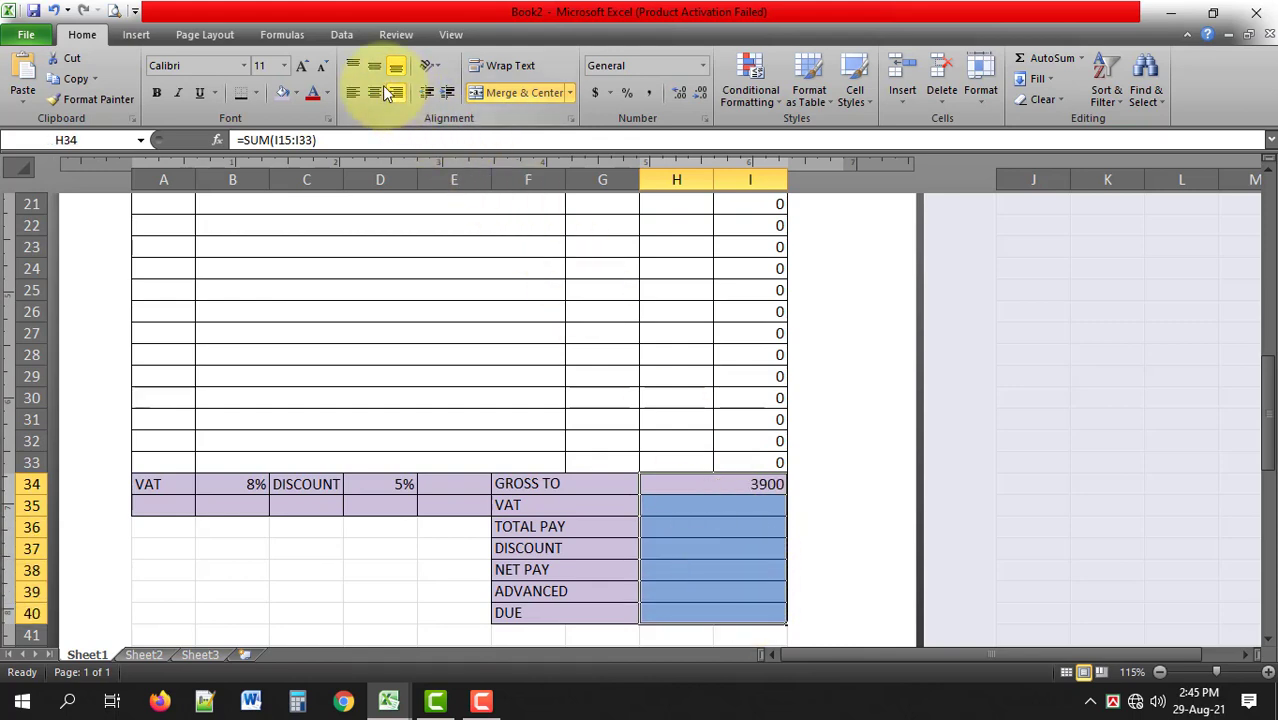
click(375, 65)
click(713, 501)
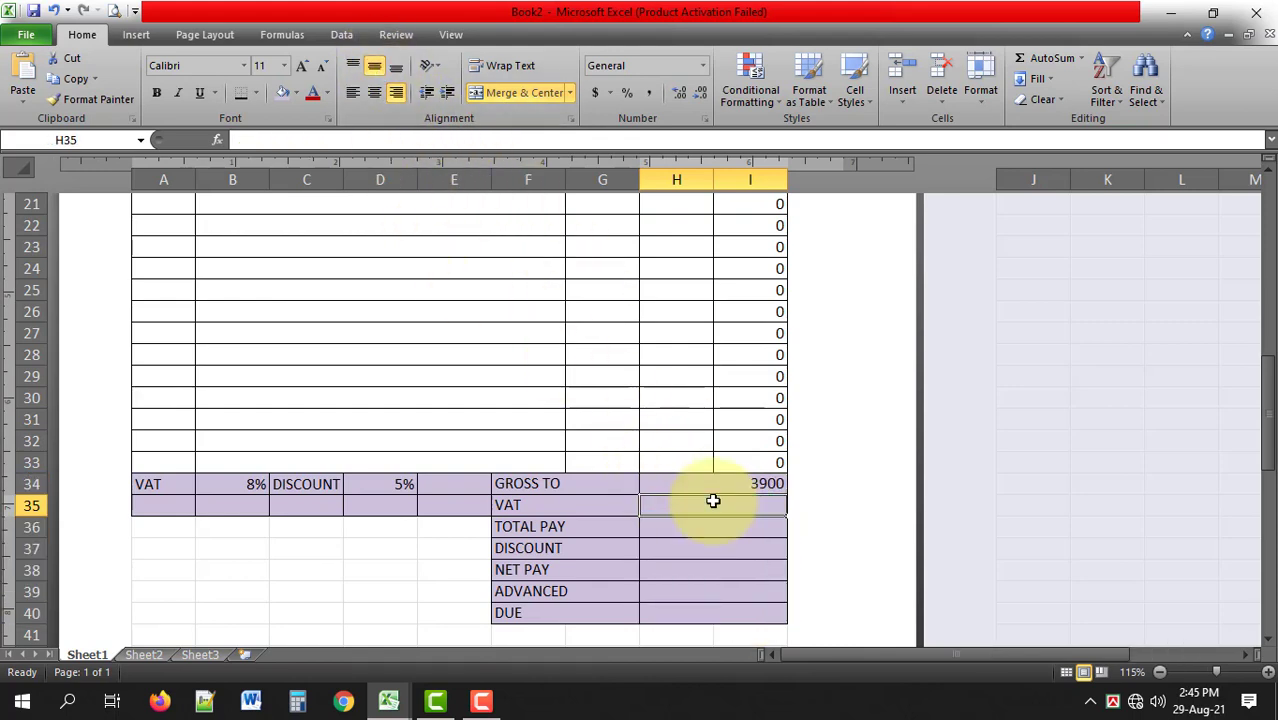
Enter the VAT formula =B34*H34 in H35, giving 312
ctrl+scroll(720, 511, up, 4)
text(=)
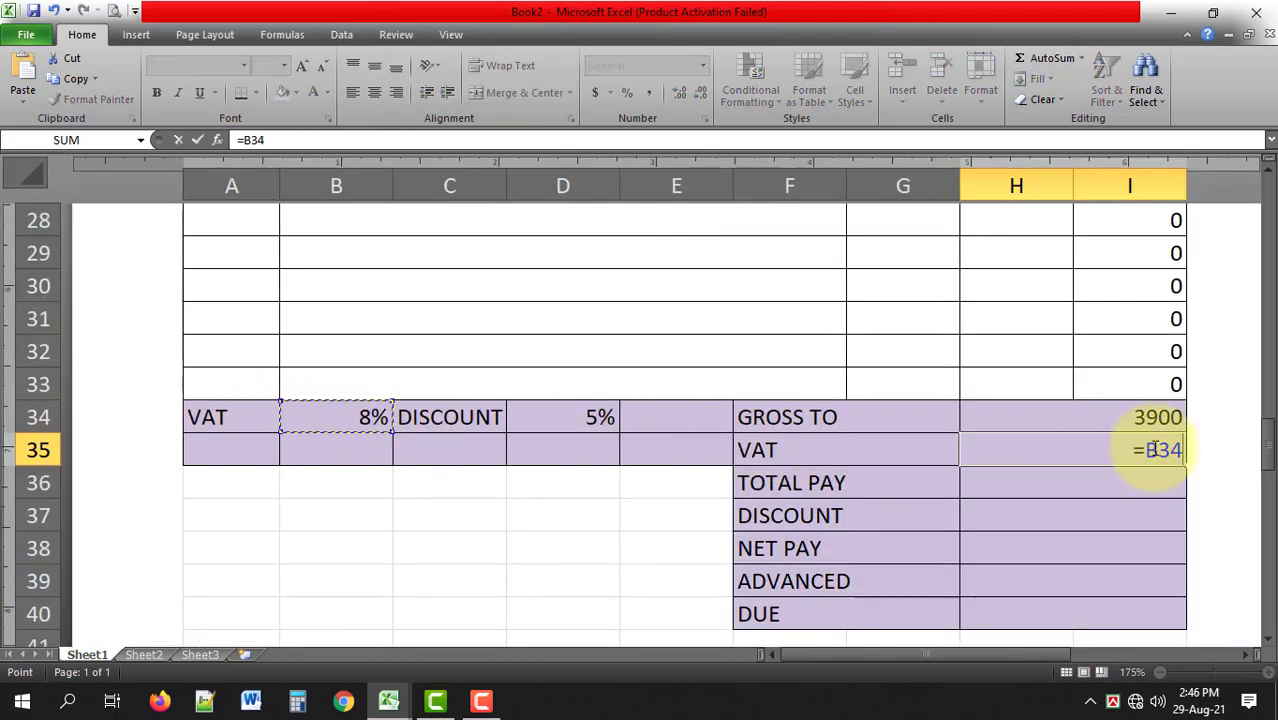
text(*)
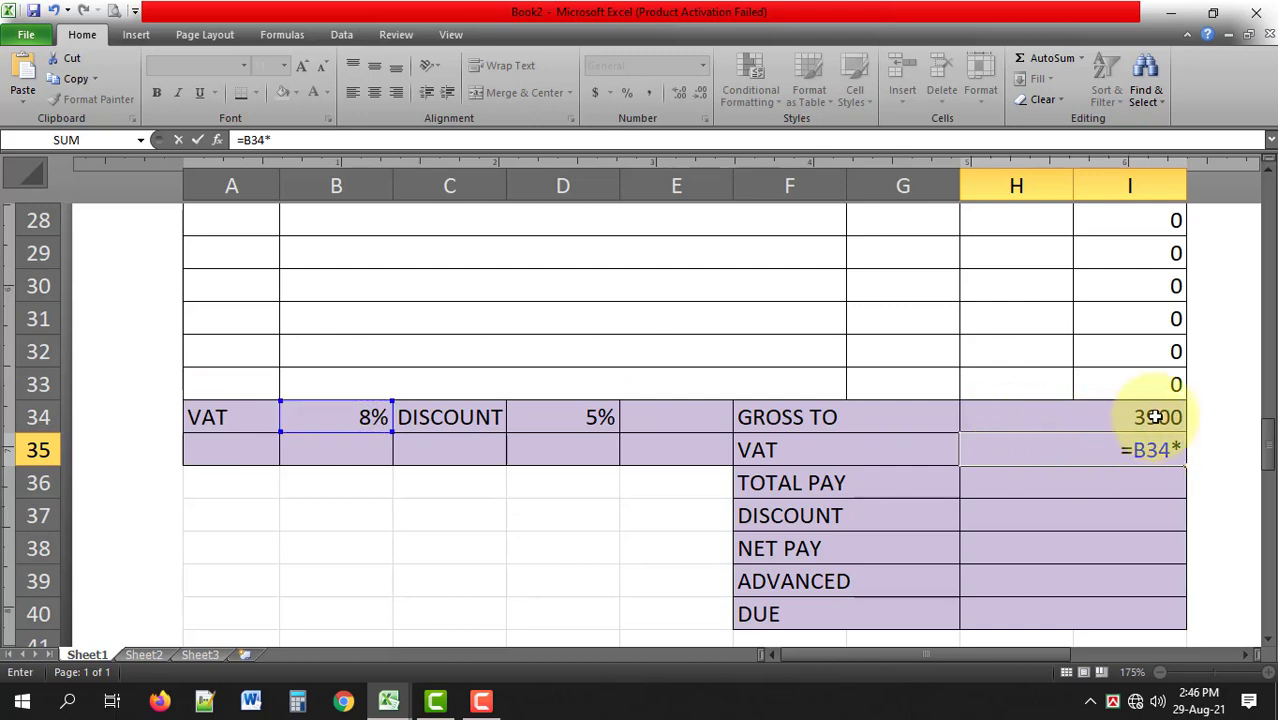
click(1155, 417)
key(Return)
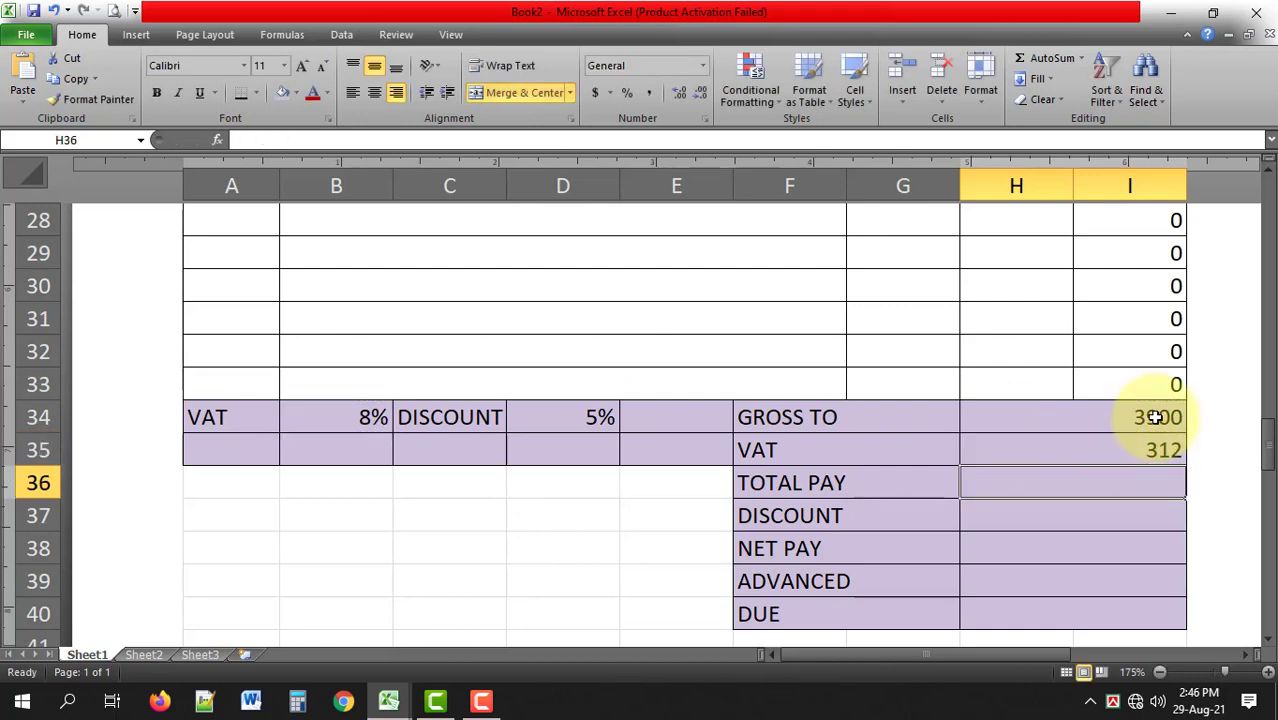
Enter =SUM(H34+H35) in H36 so TOTAL PAY shows 4212
text(=SU)
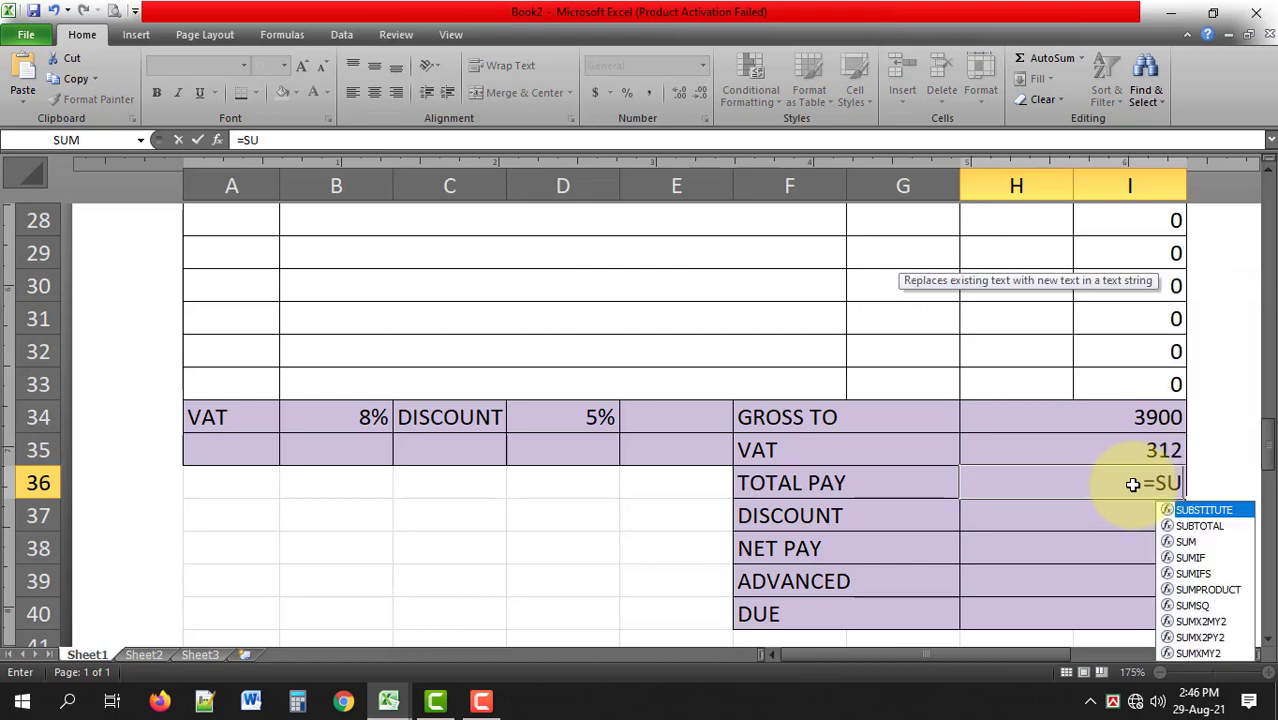
text(M()
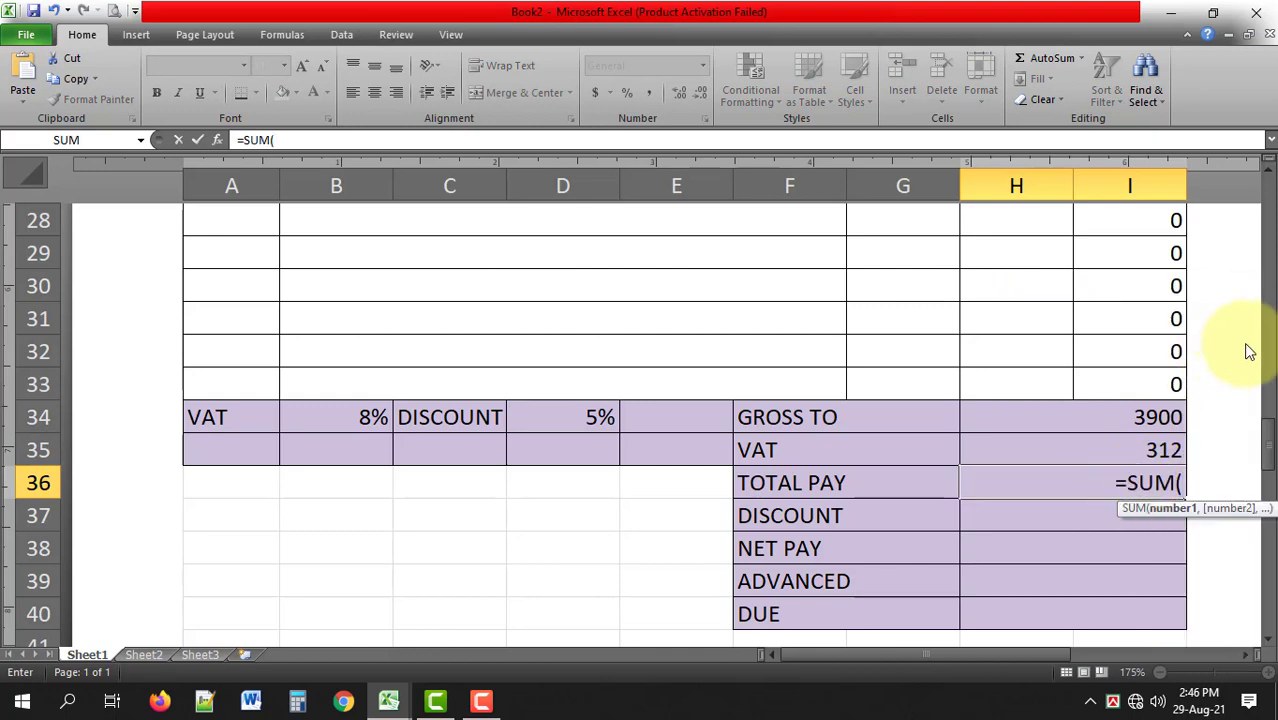
click(1163, 421)
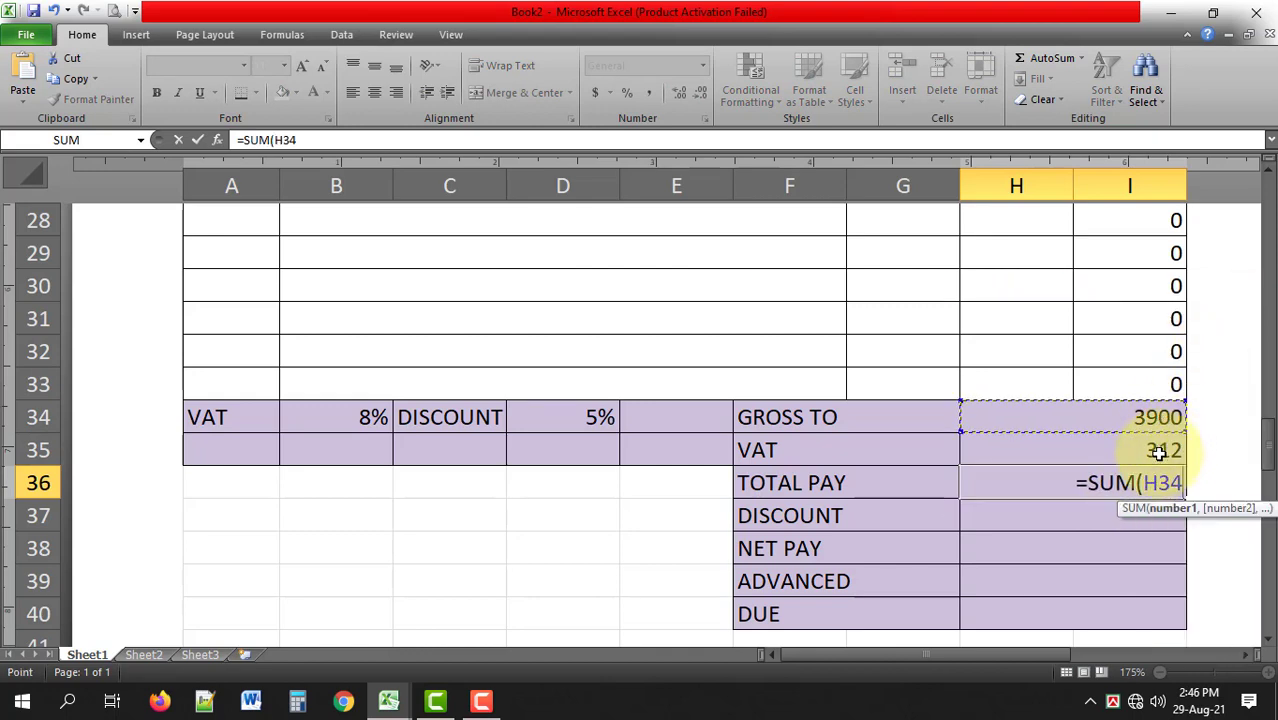
text(+)
click(1158, 449)
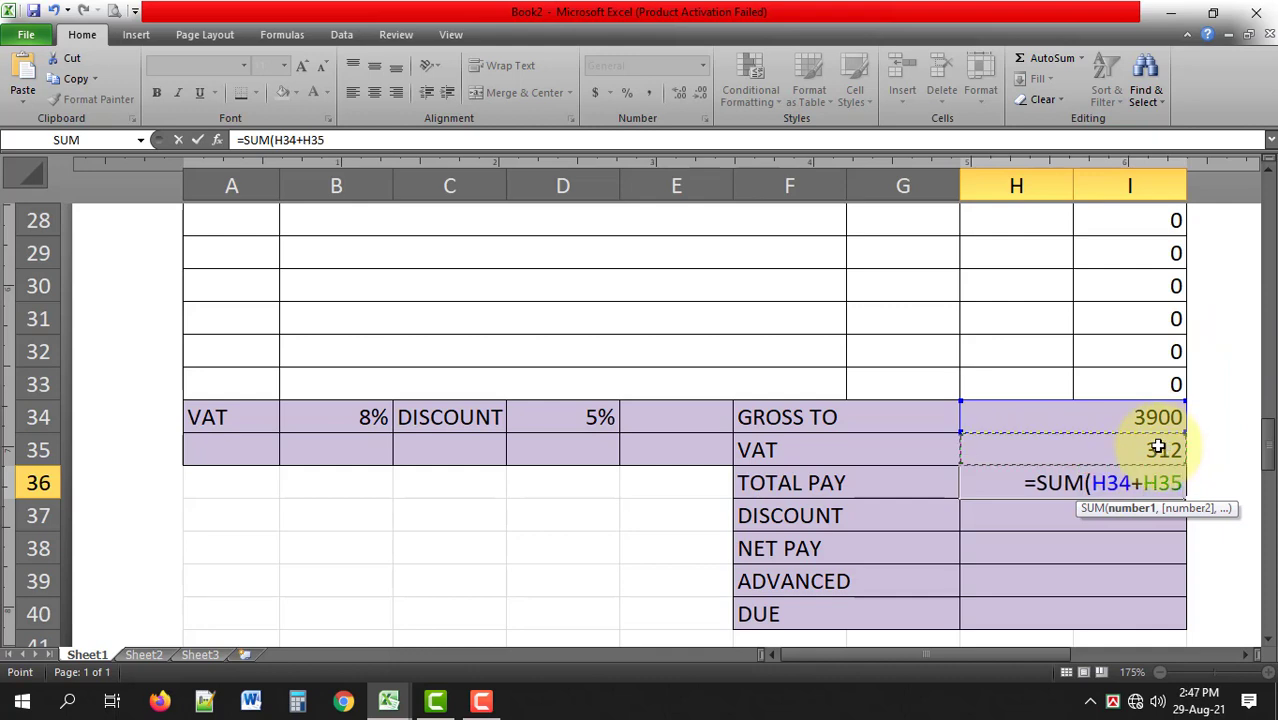
key(Return)
Enter =D34*H34 in H37 so DISCOUNT shows 195
scroll(1130, 522, down, 1)
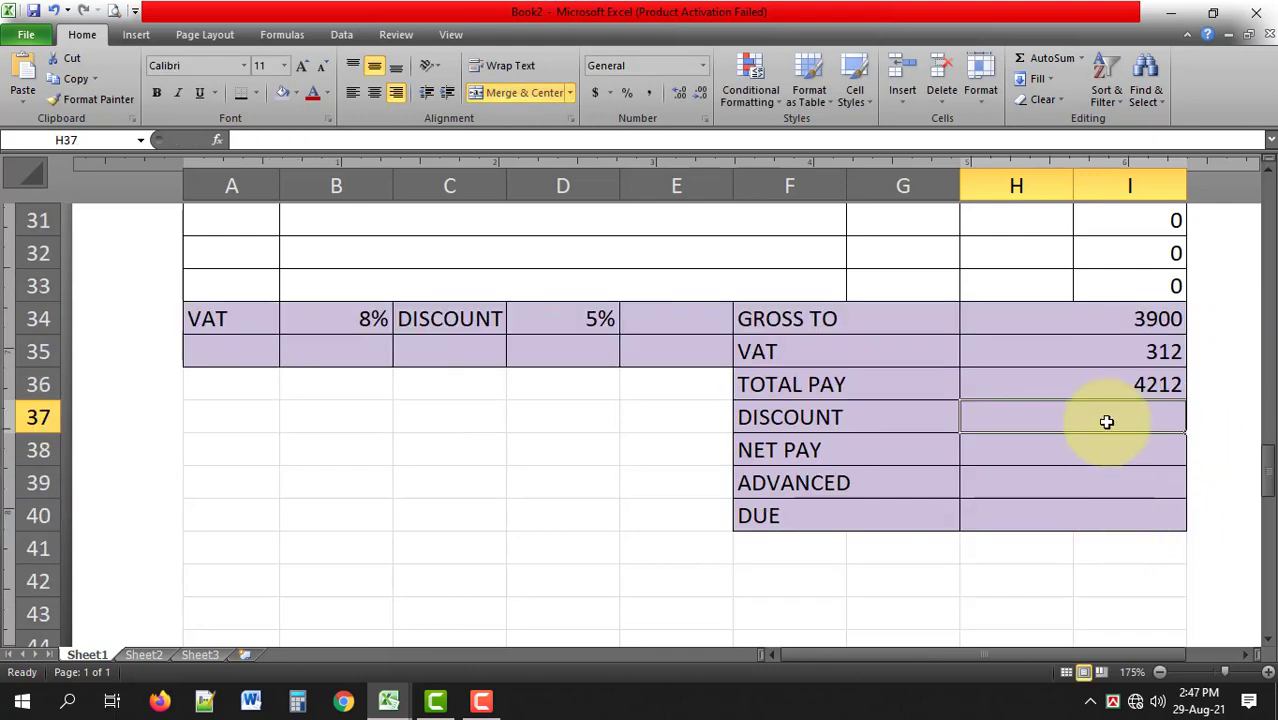
text(=)
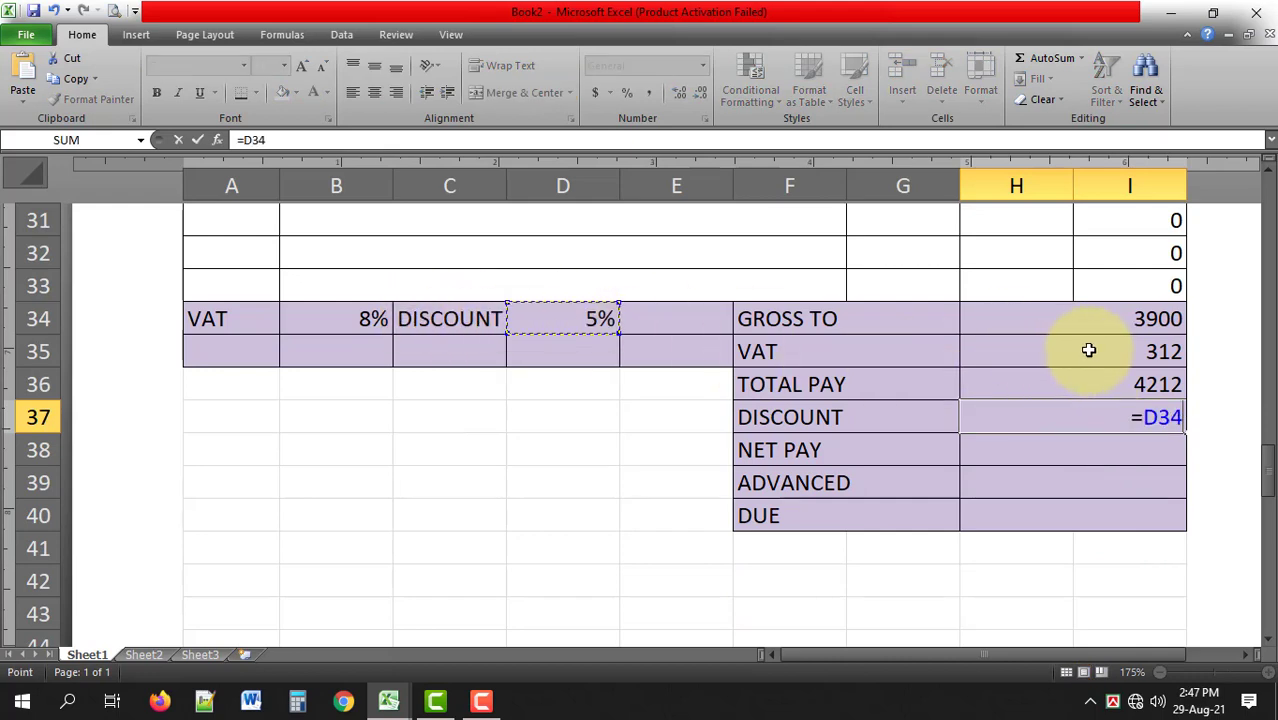
click(1158, 322)
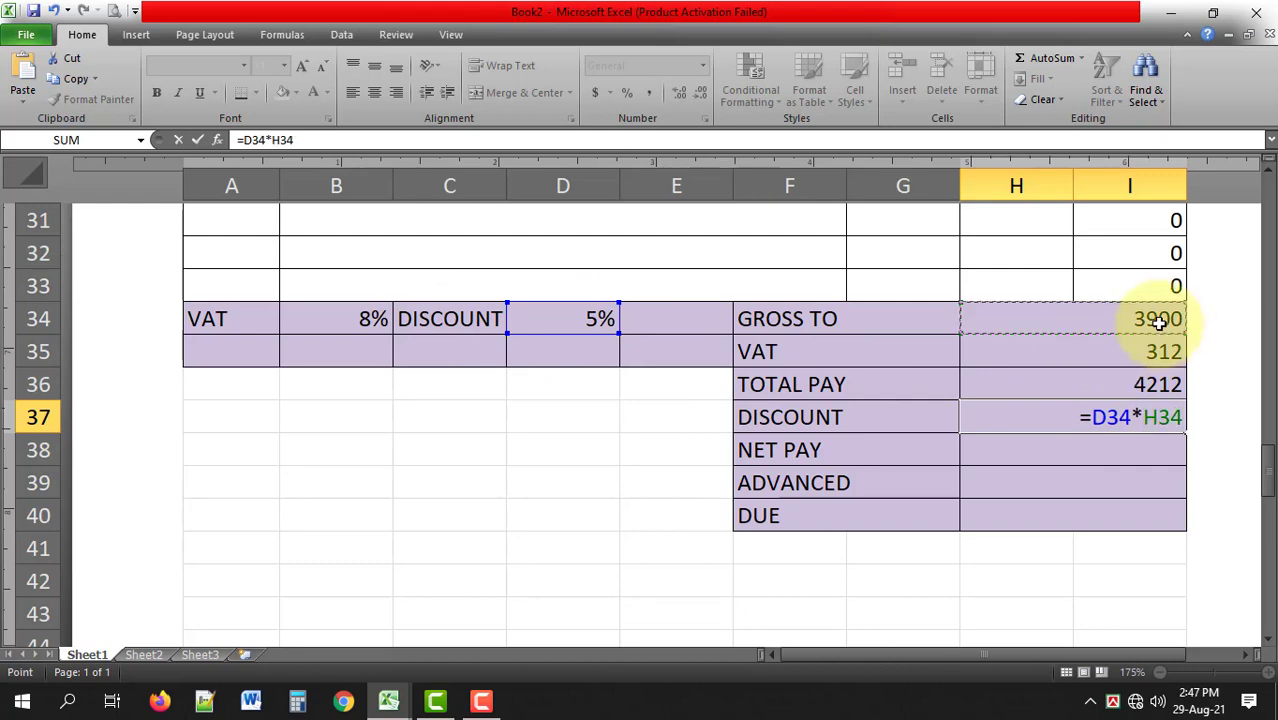
key(Return)
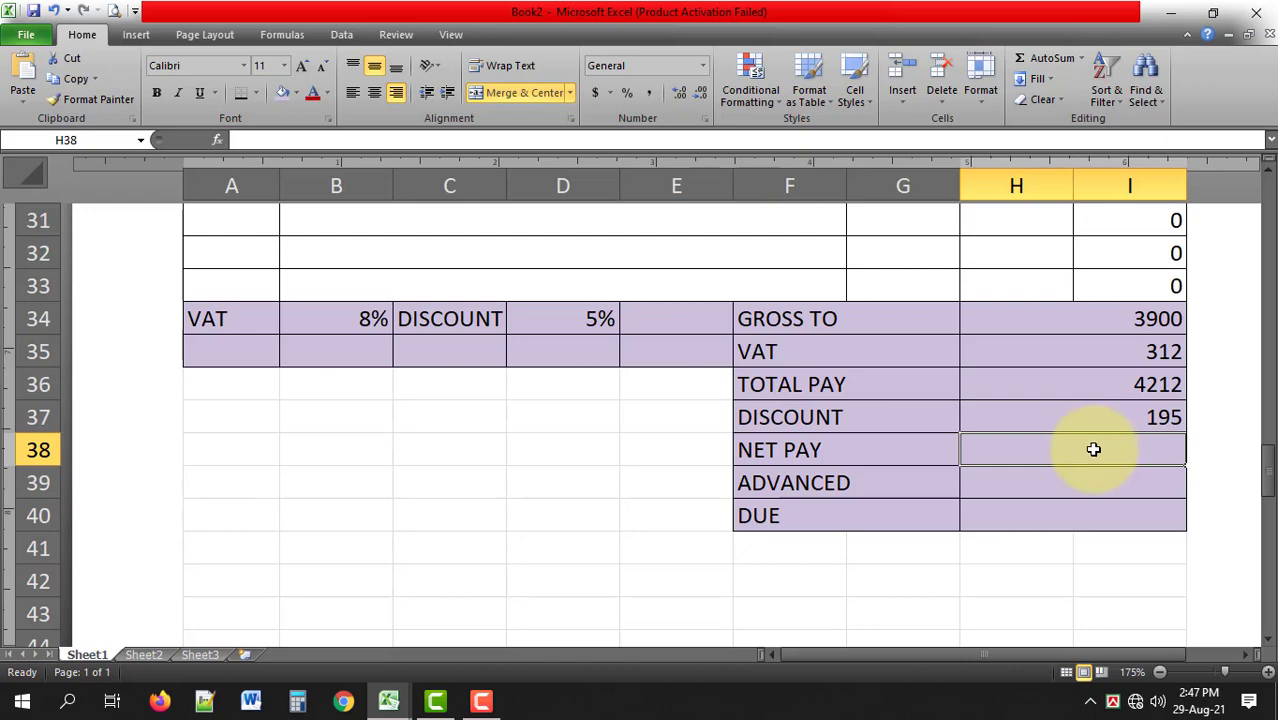
Enter =H36-H37 in H38 so NET PAY shows 4017
text(=)
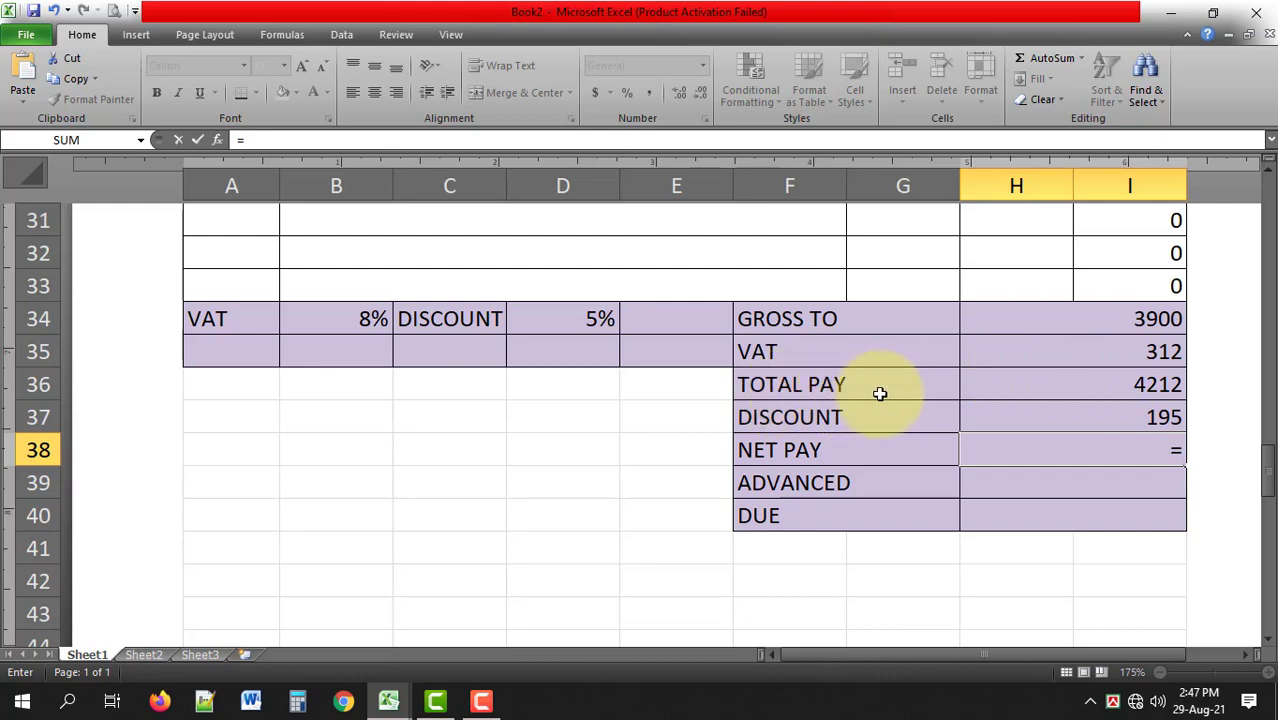
click(1141, 386)
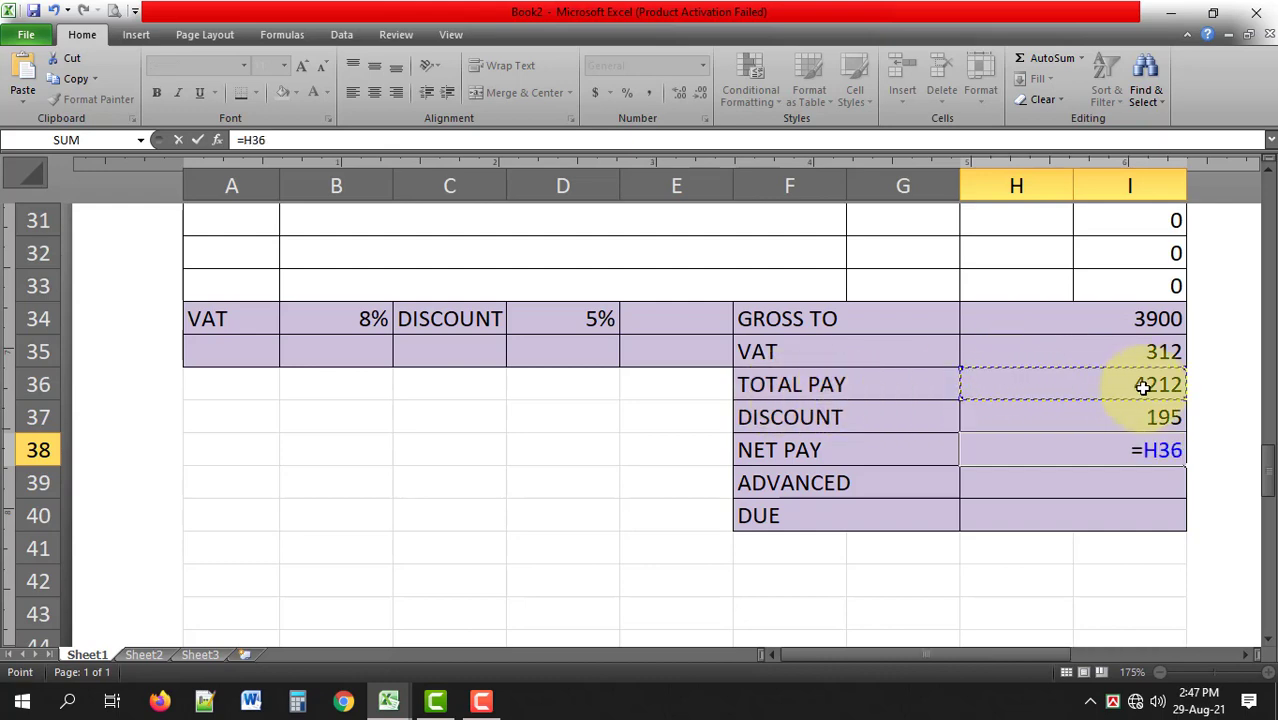
text(-)
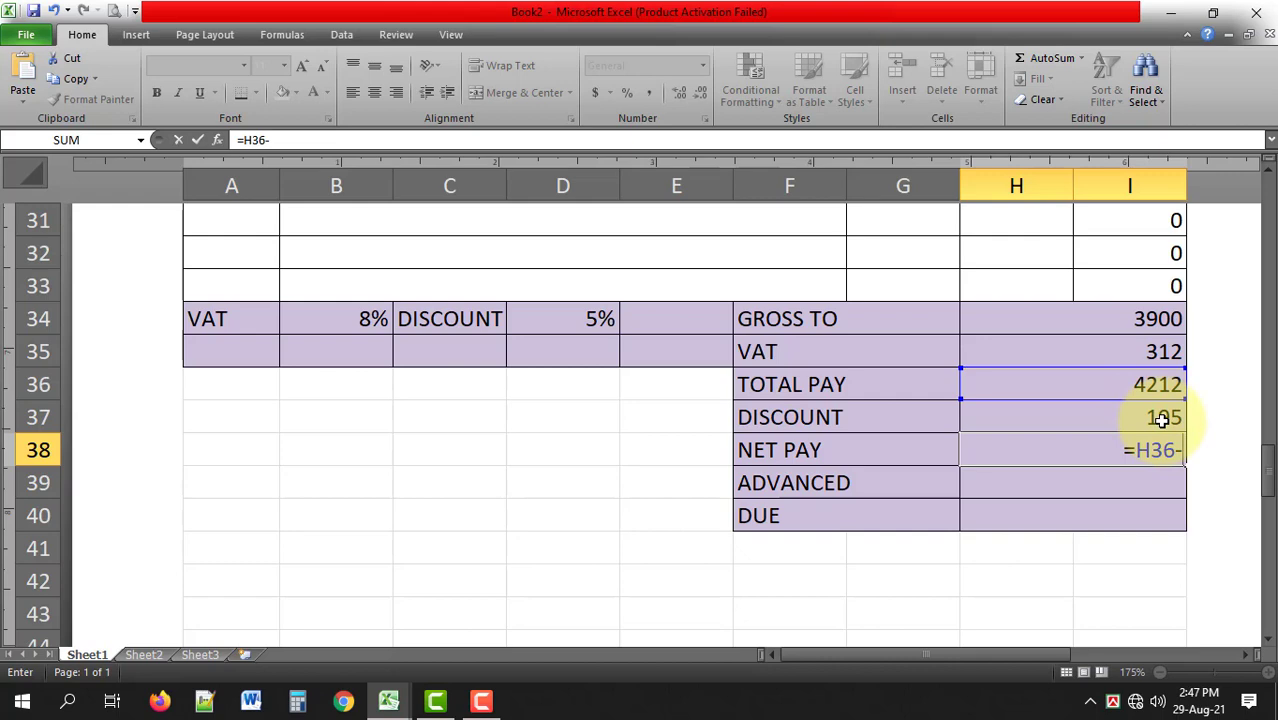
click(1162, 420)
key(Return)
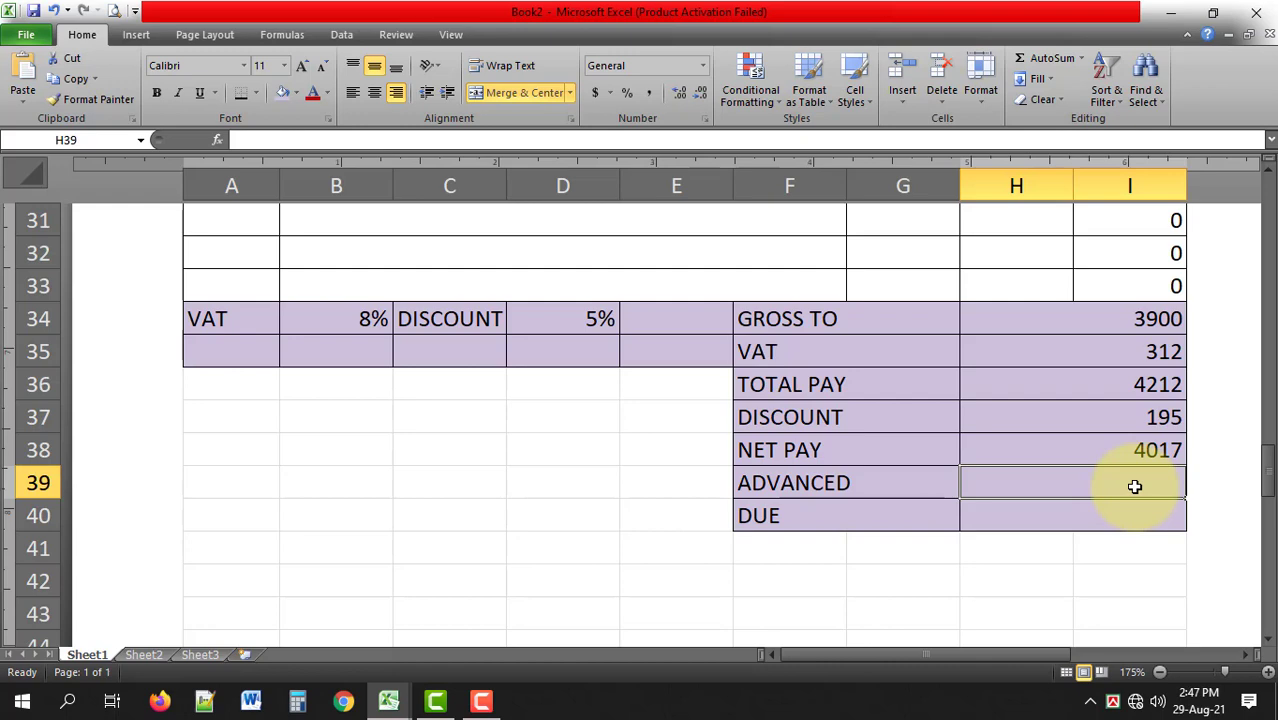
Enter 4000 as ADVANCED in H39 and =H38-H39 in H40, giving DUE 17
text(4000)
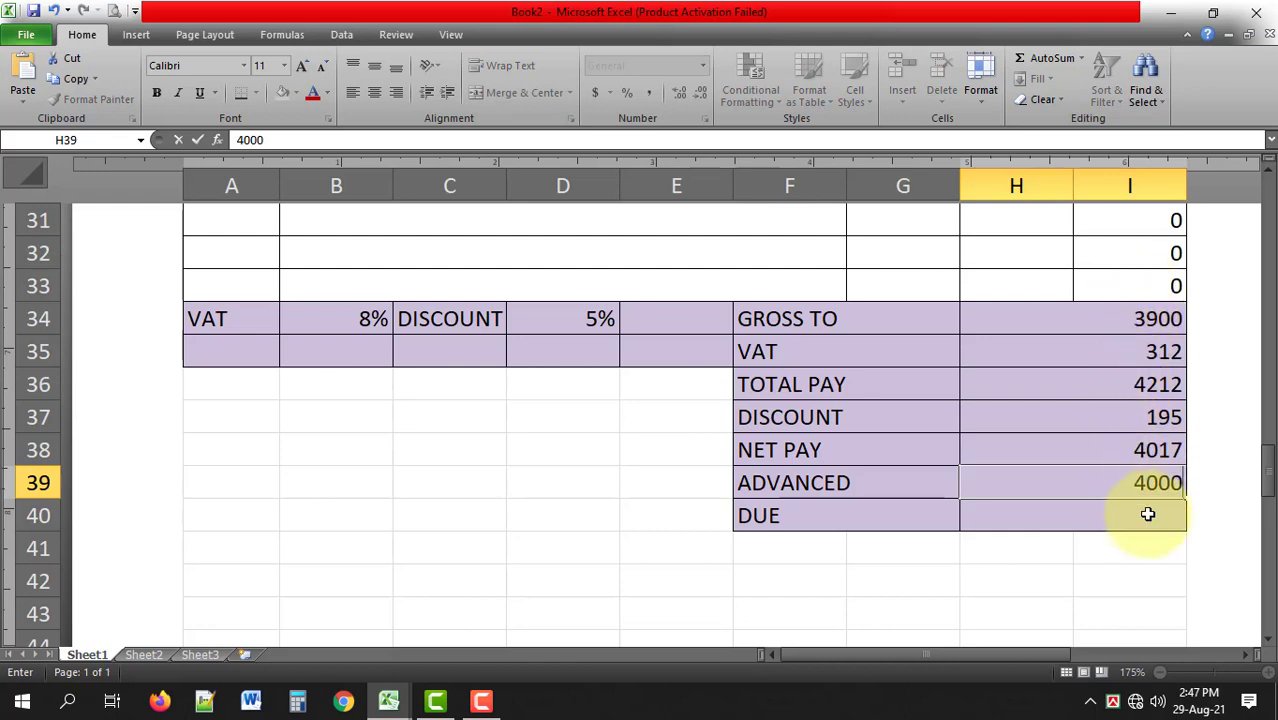
click(1148, 514)
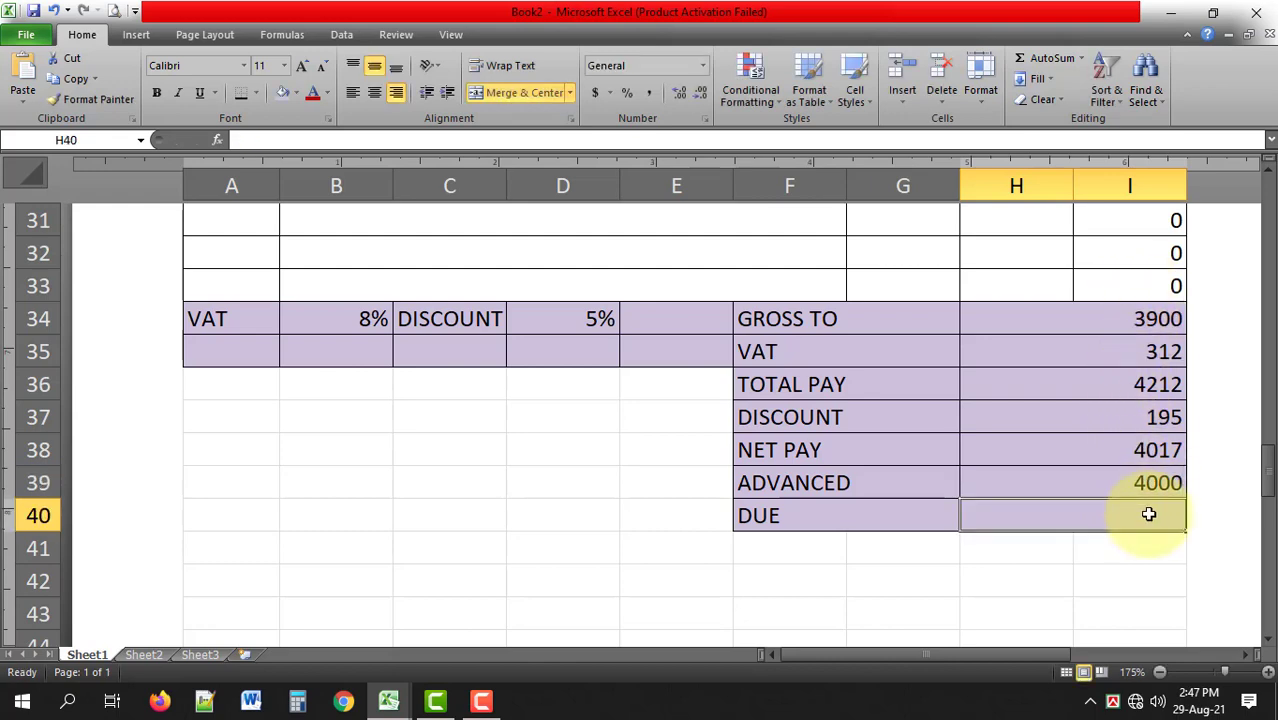
text(=)
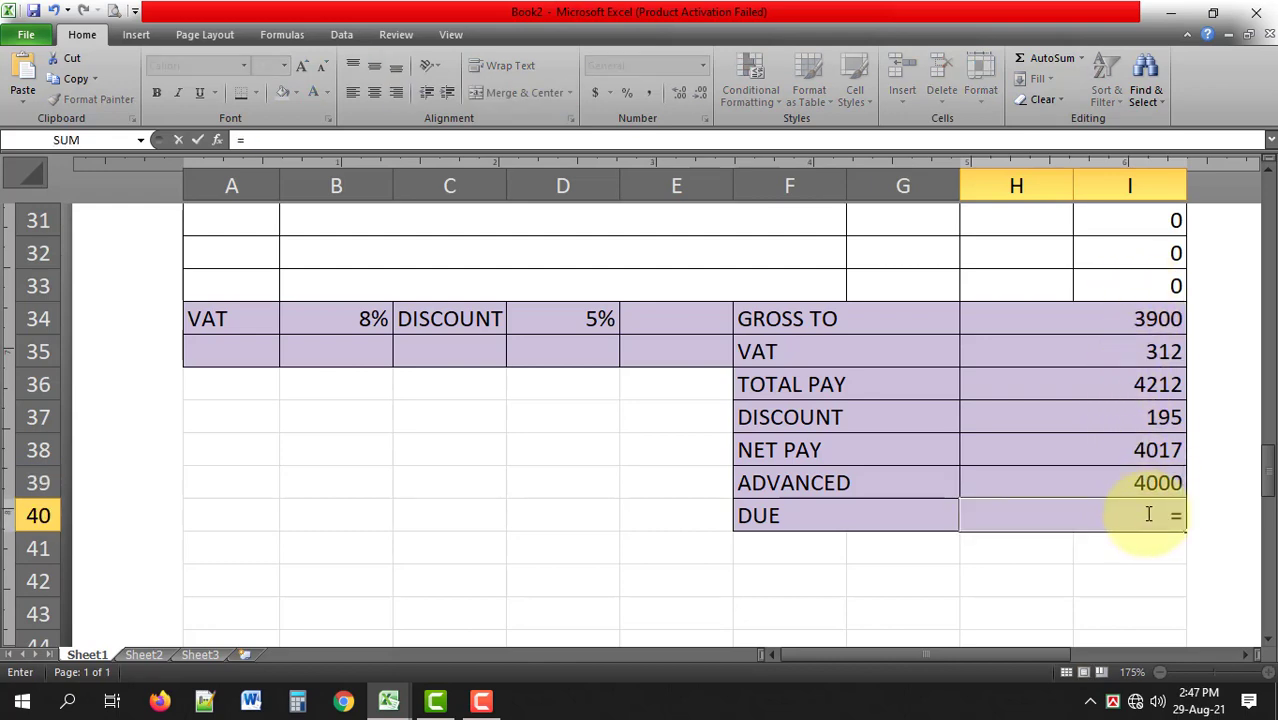
click(1143, 452)
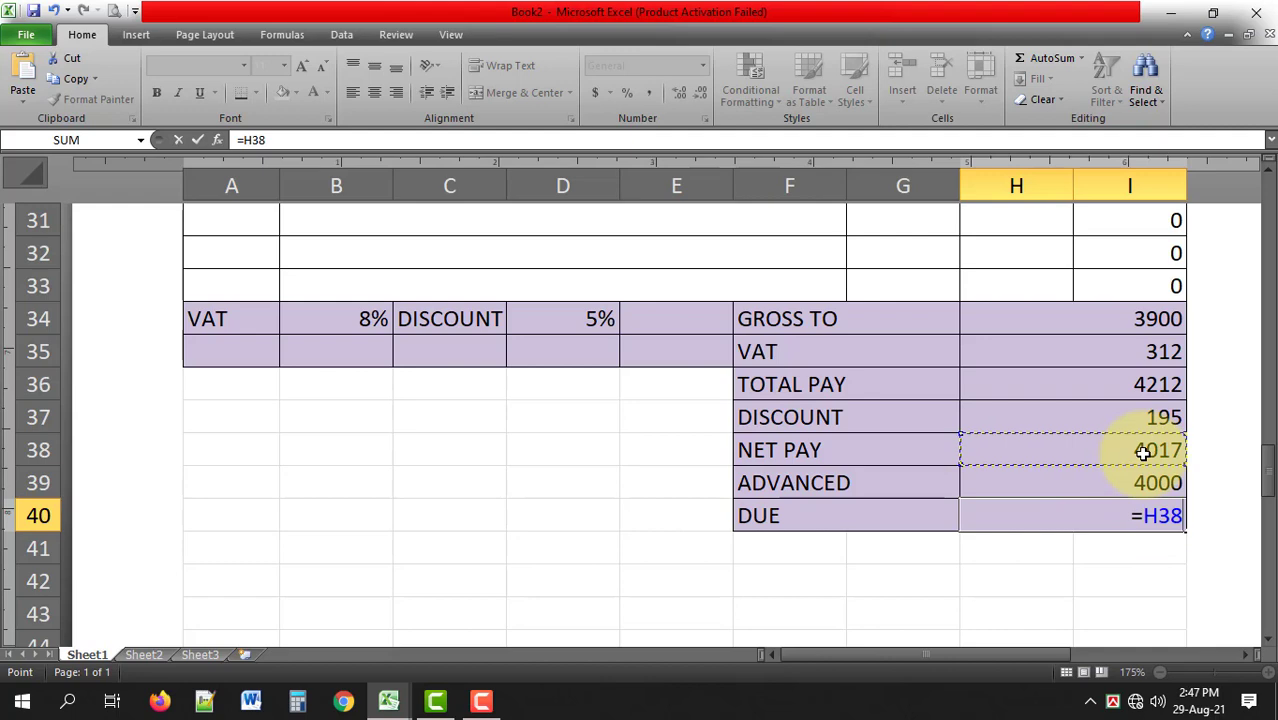
text(-)
click(1151, 486)
key(Return)
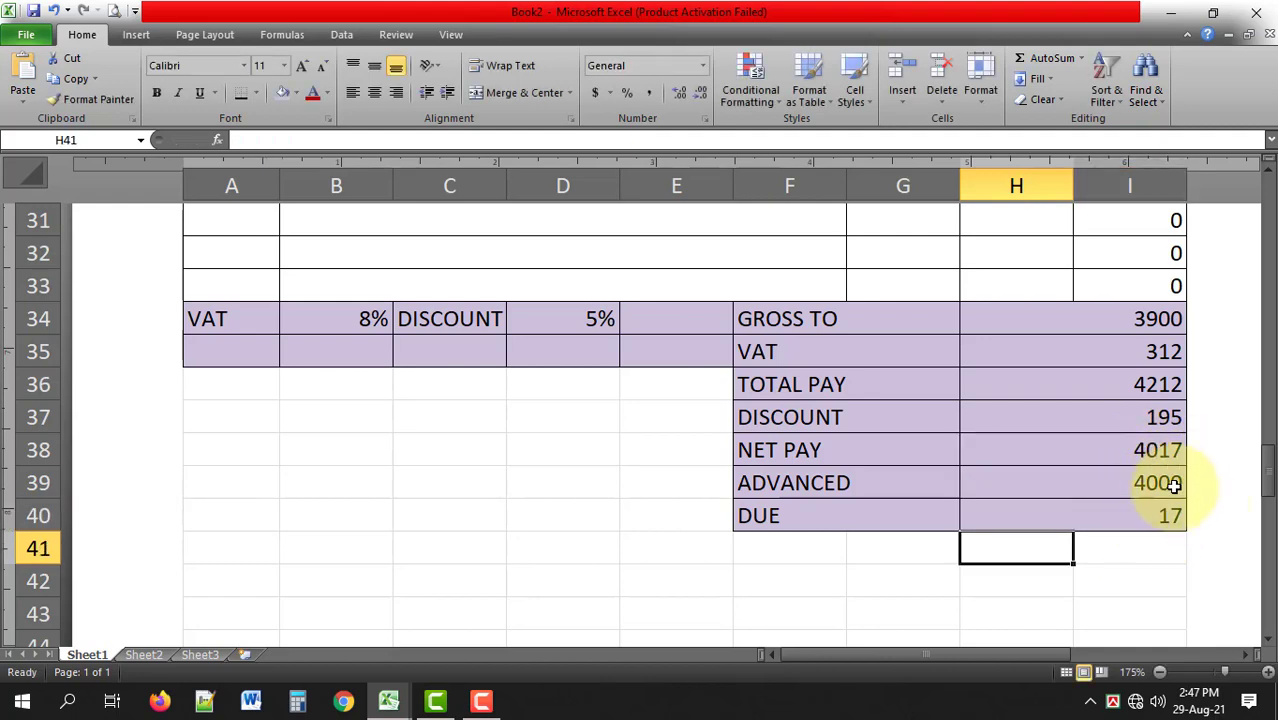
Merge & Center A35:B35 and C35:D35 below the VAT and DISCOUNT labels
click(1160, 512)
scroll(1160, 512, down, 5)
drag(140, 388, 200, 388)
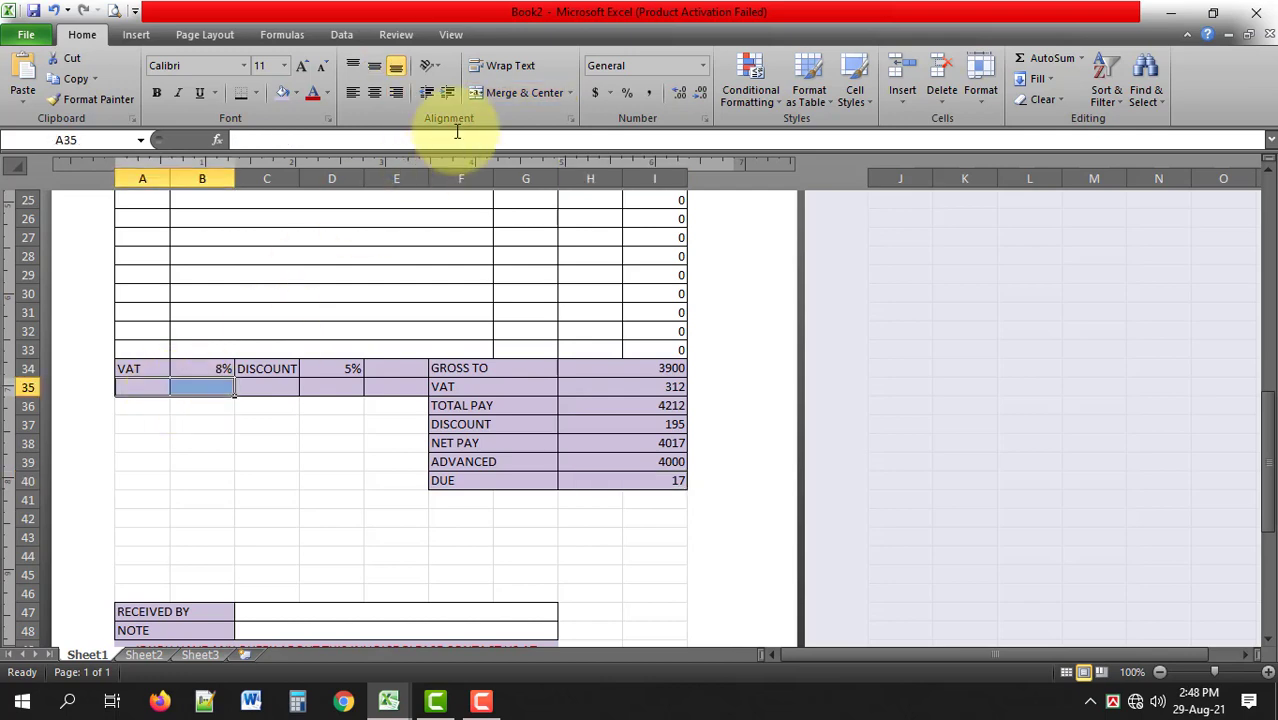
click(520, 92)
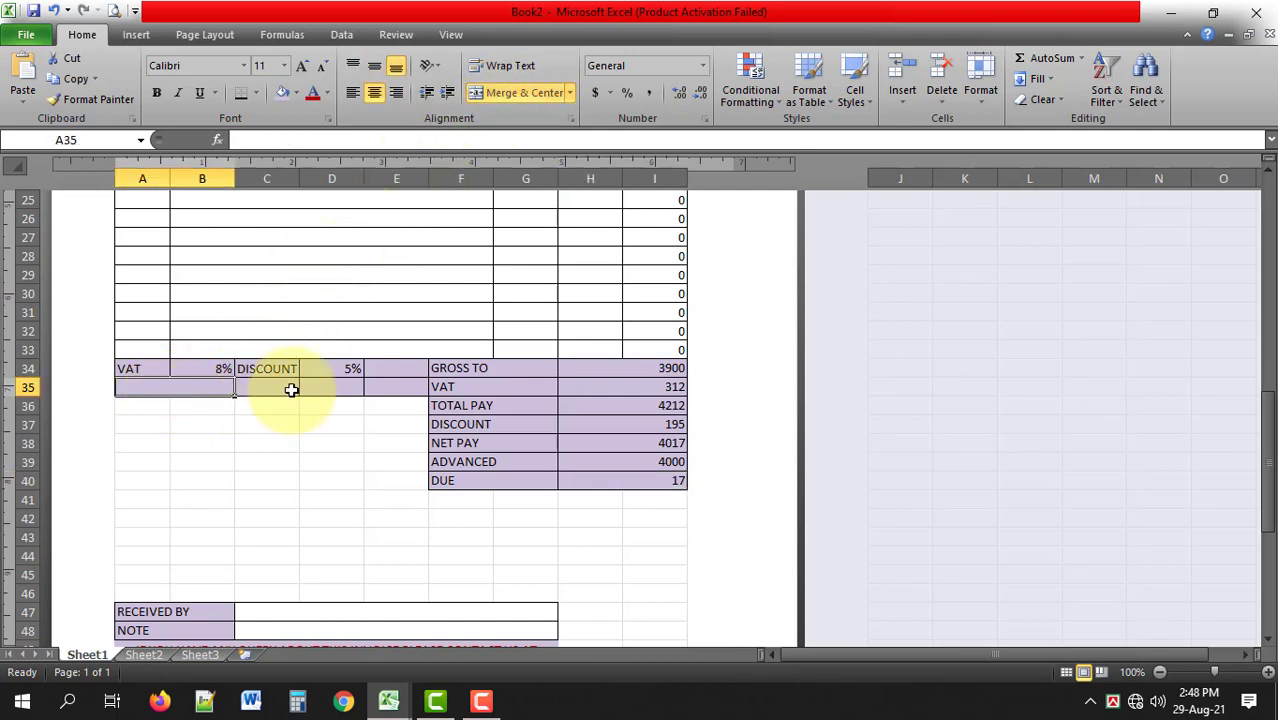
drag(280, 388, 320, 388)
click(520, 92)
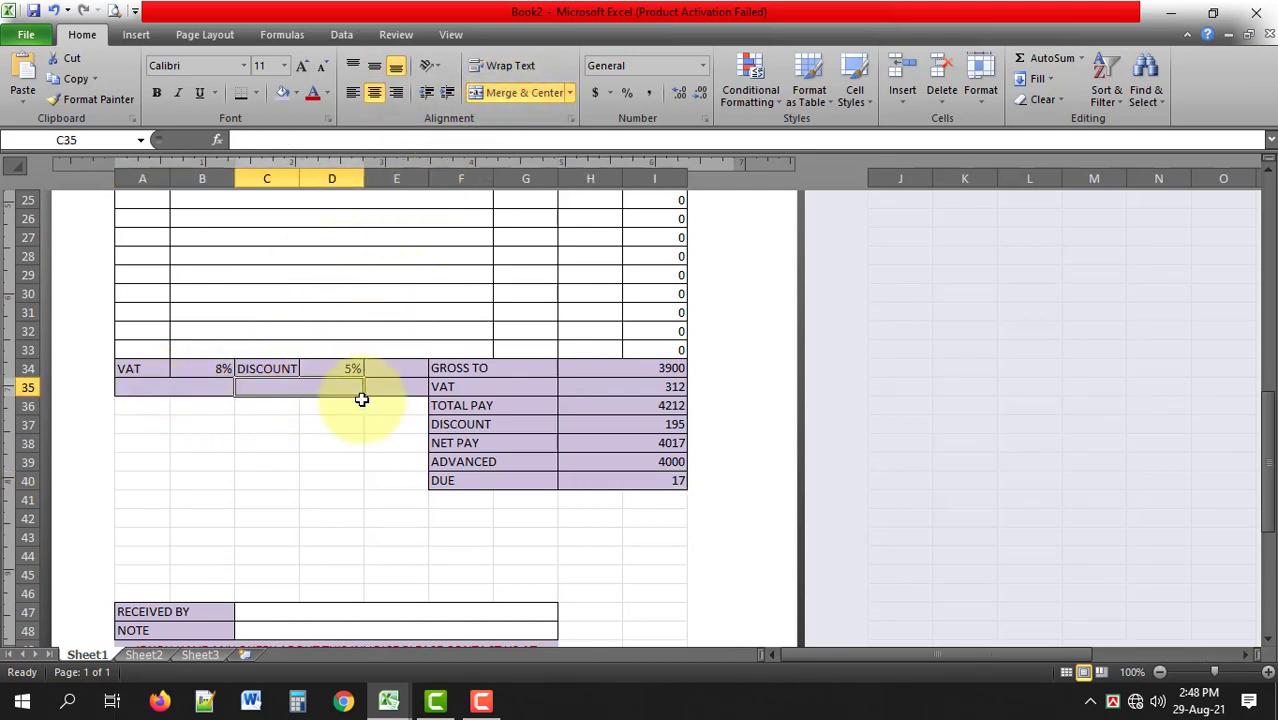
scroll(360, 397, up, 4)
Enter =B34*H34 in merged A35 to show the VAT amount 312
click(329, 368)
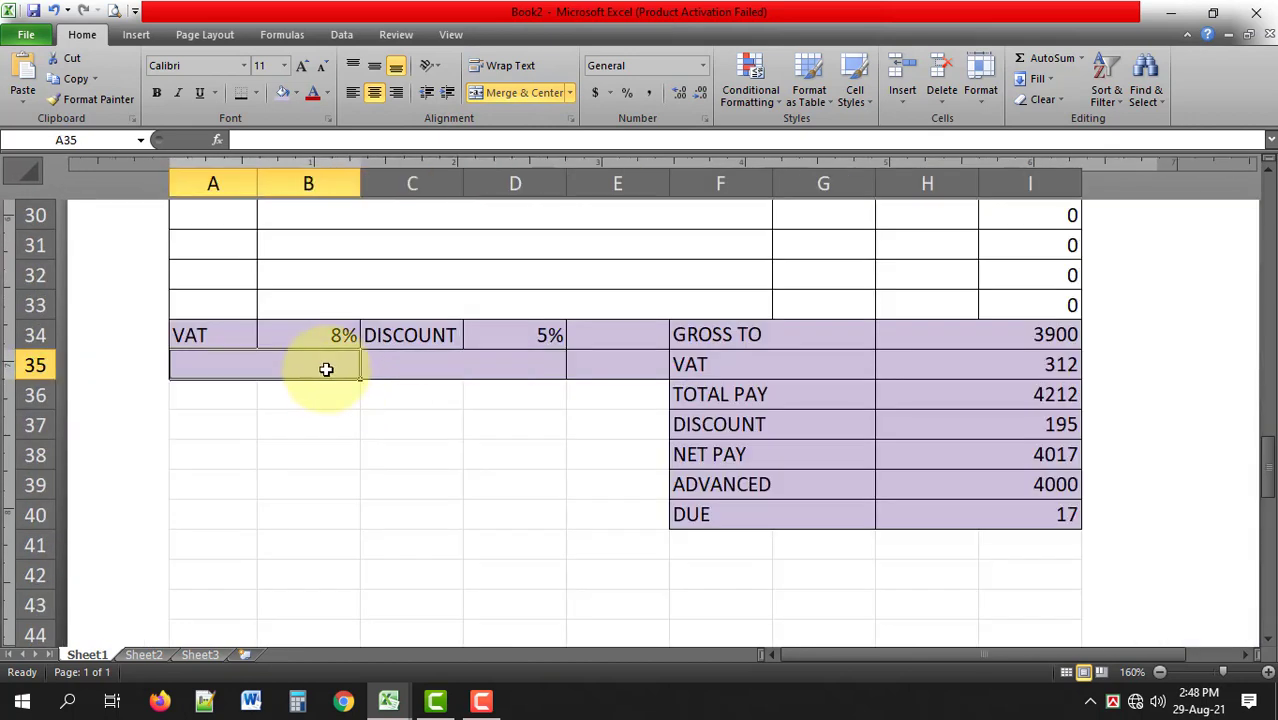
text(=B34)
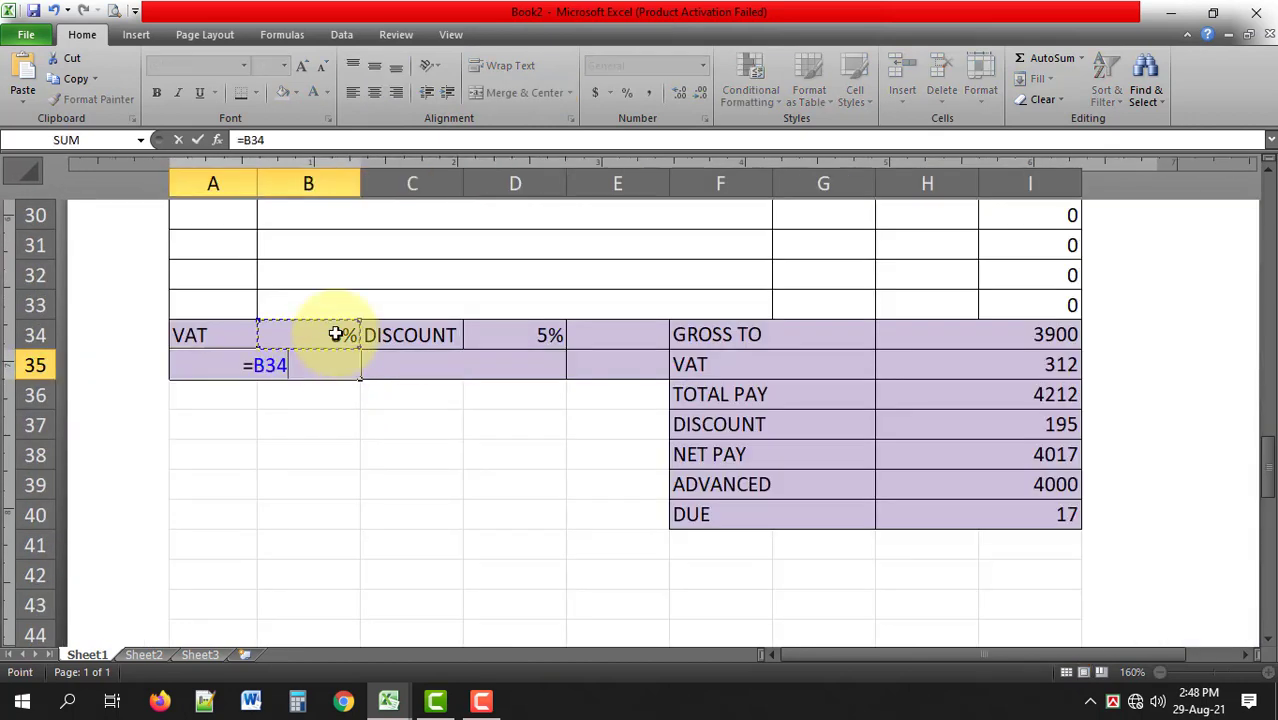
text(*)
click(1006, 342)
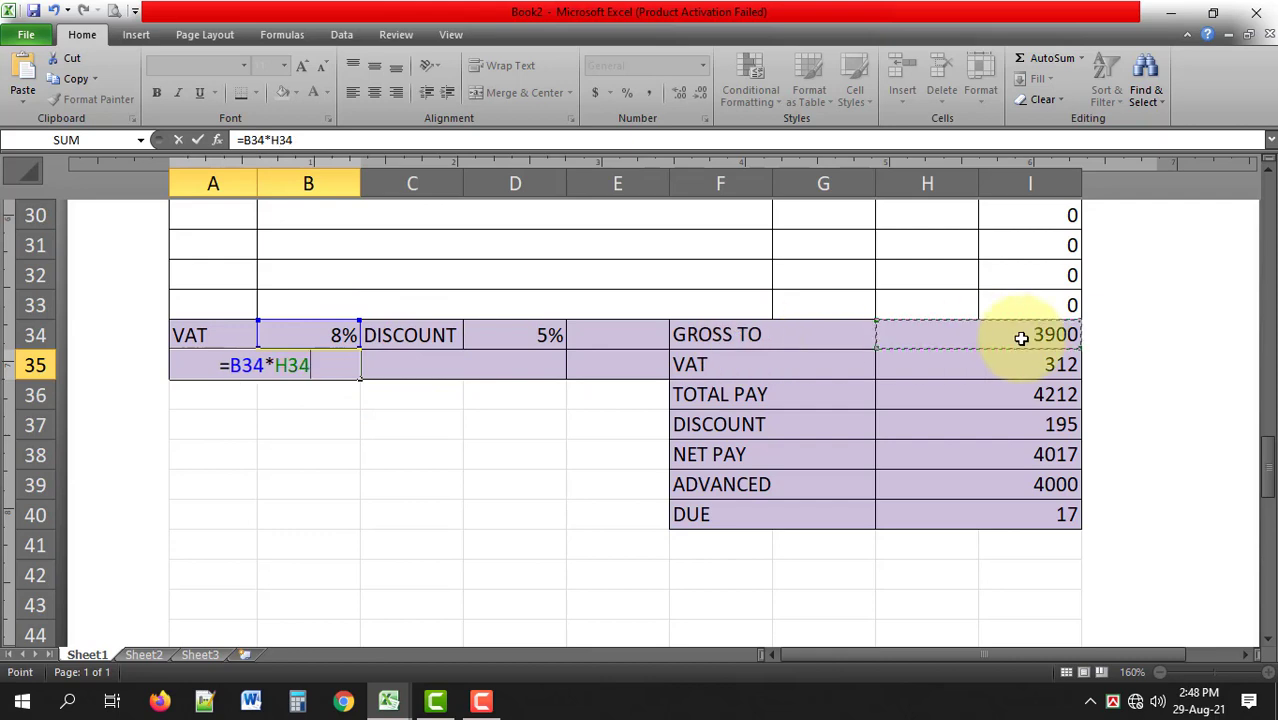
key(Return)
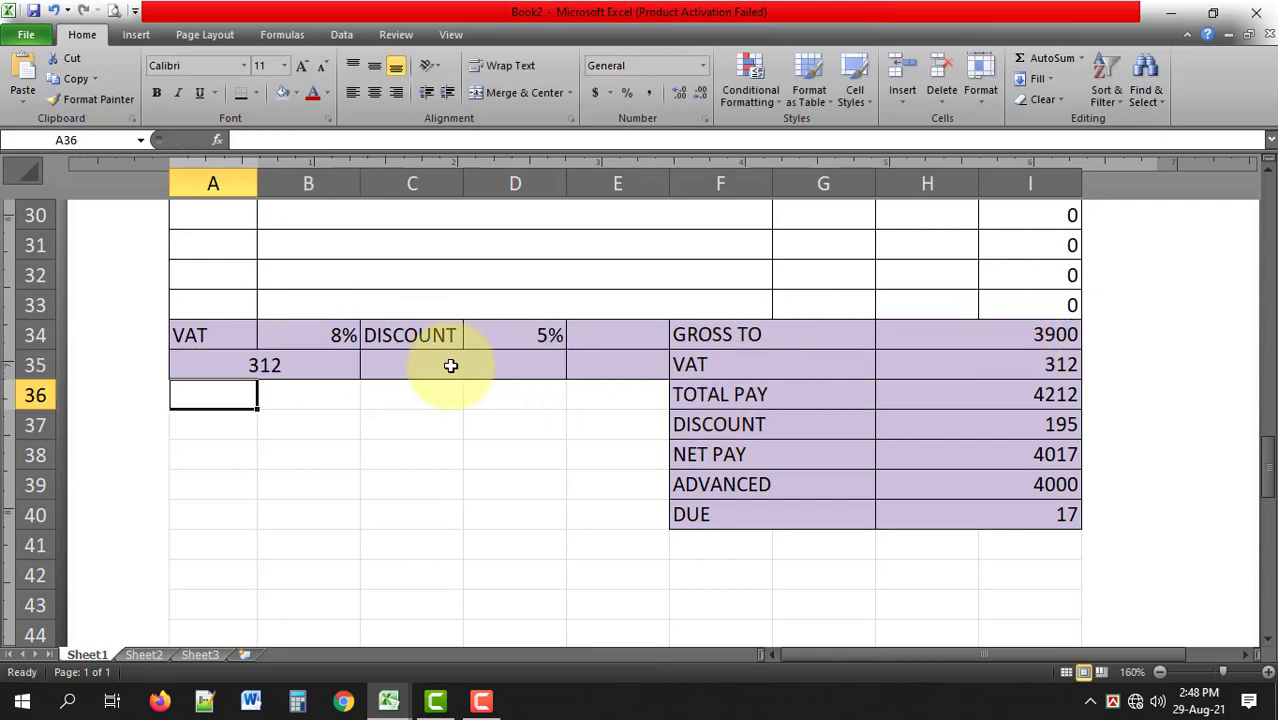
Enter =D34*H34 in merged C35 to show the discount amount 195
click(464, 365)
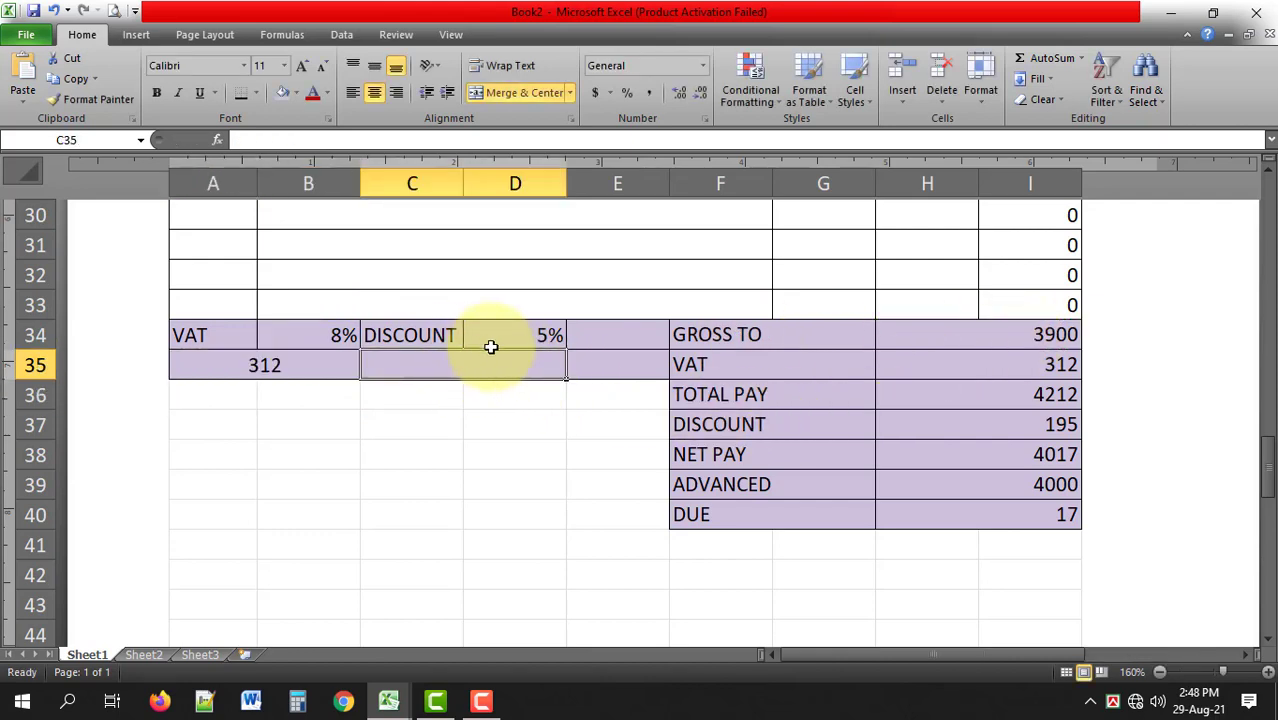
text(=D34)
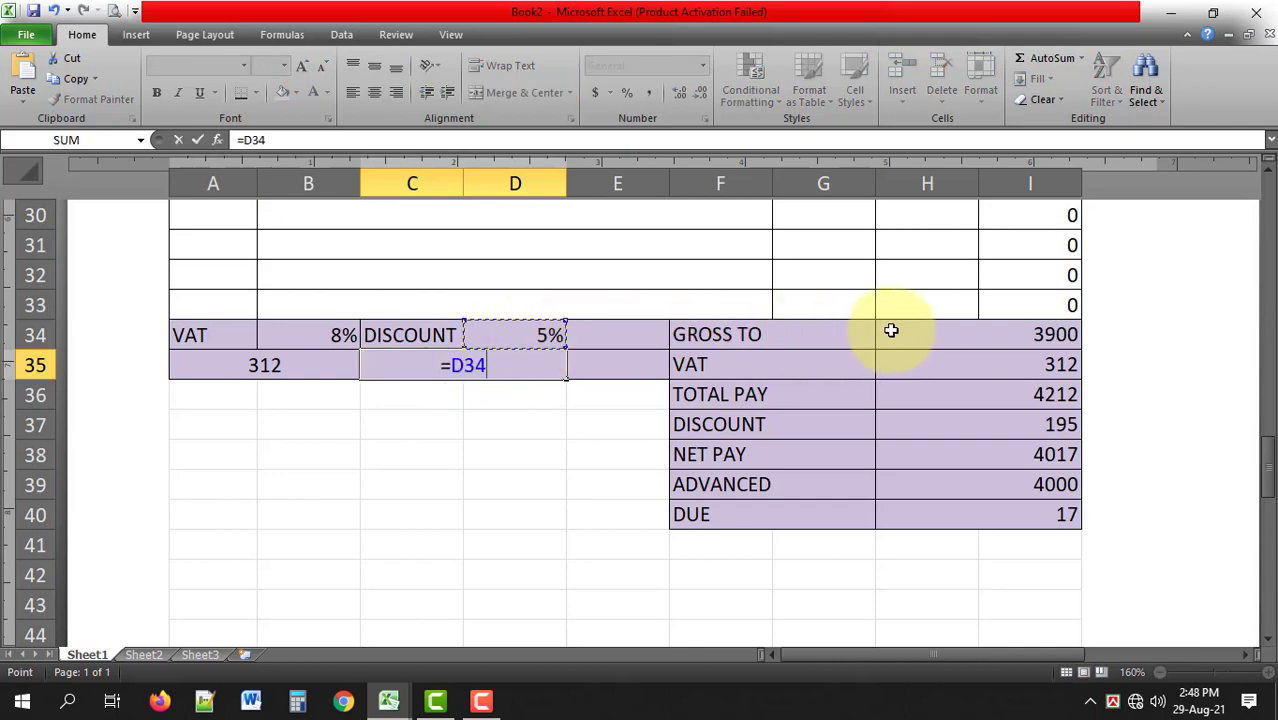
text(*)
click(986, 344)
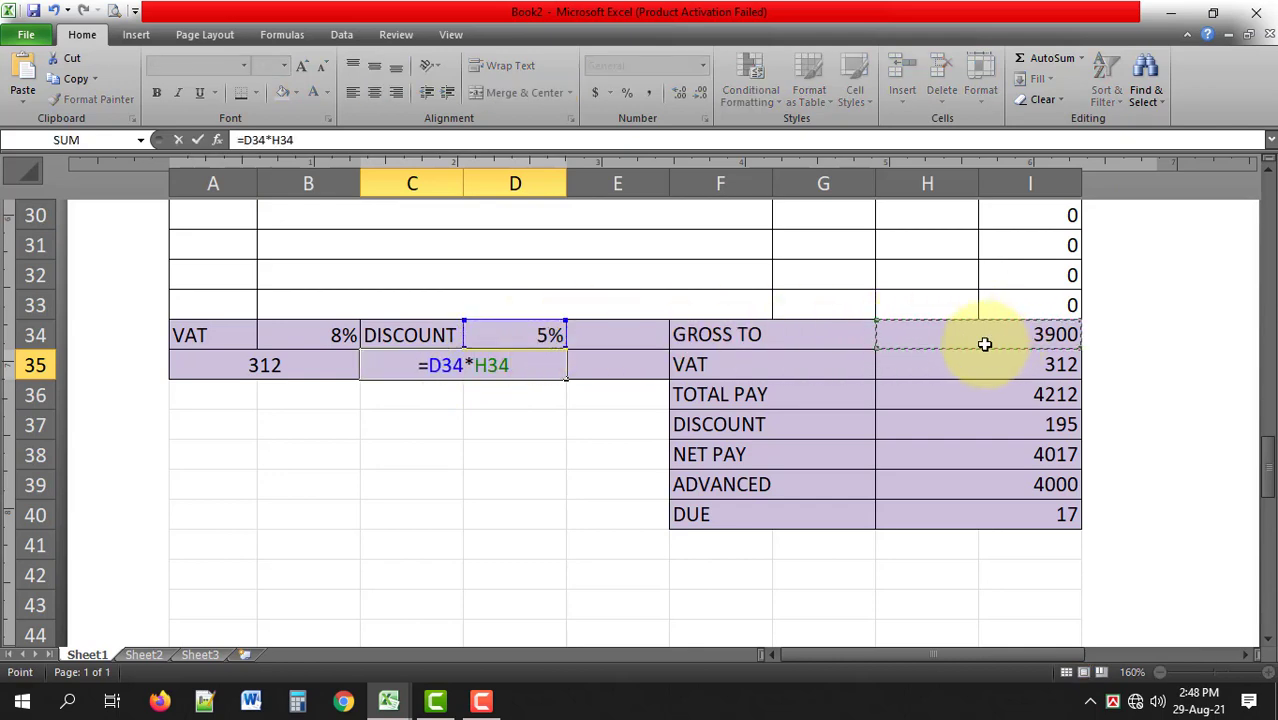
key(Return)
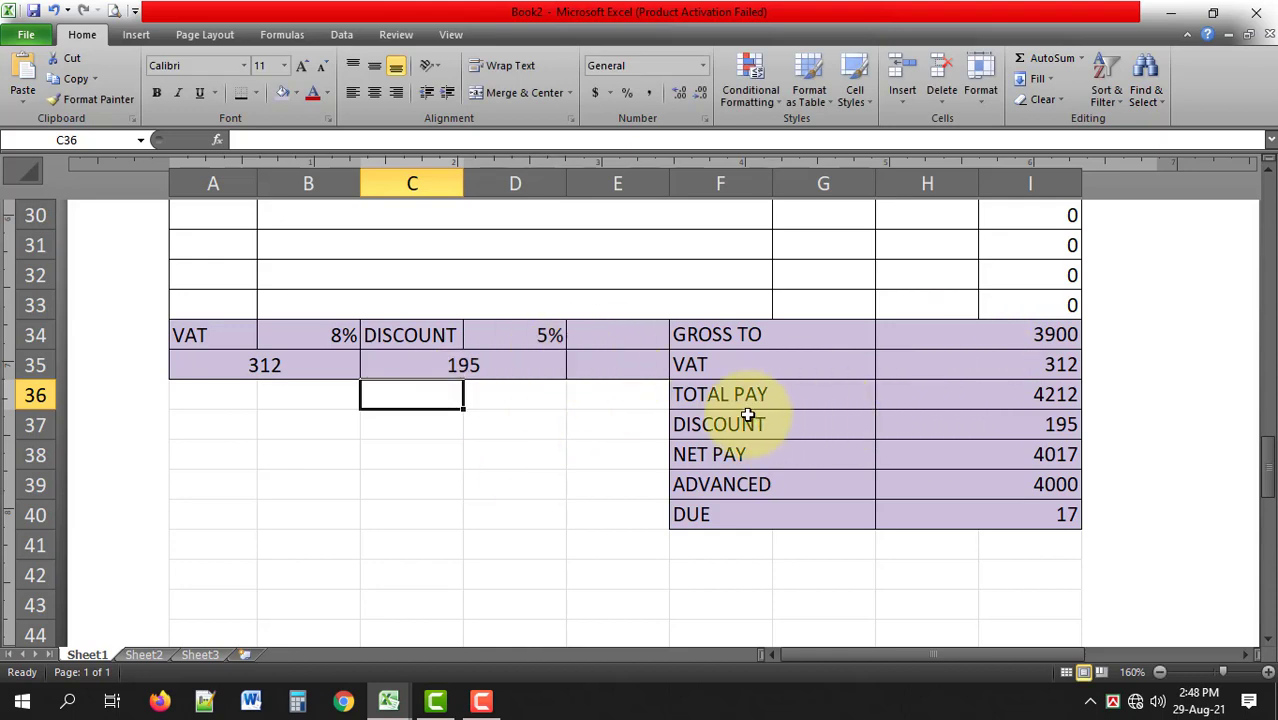
ctrl+scroll(748, 415, down, 3)
Insert the current date into the left section of the page footer
ctrl+scroll(748, 415, down, 2)
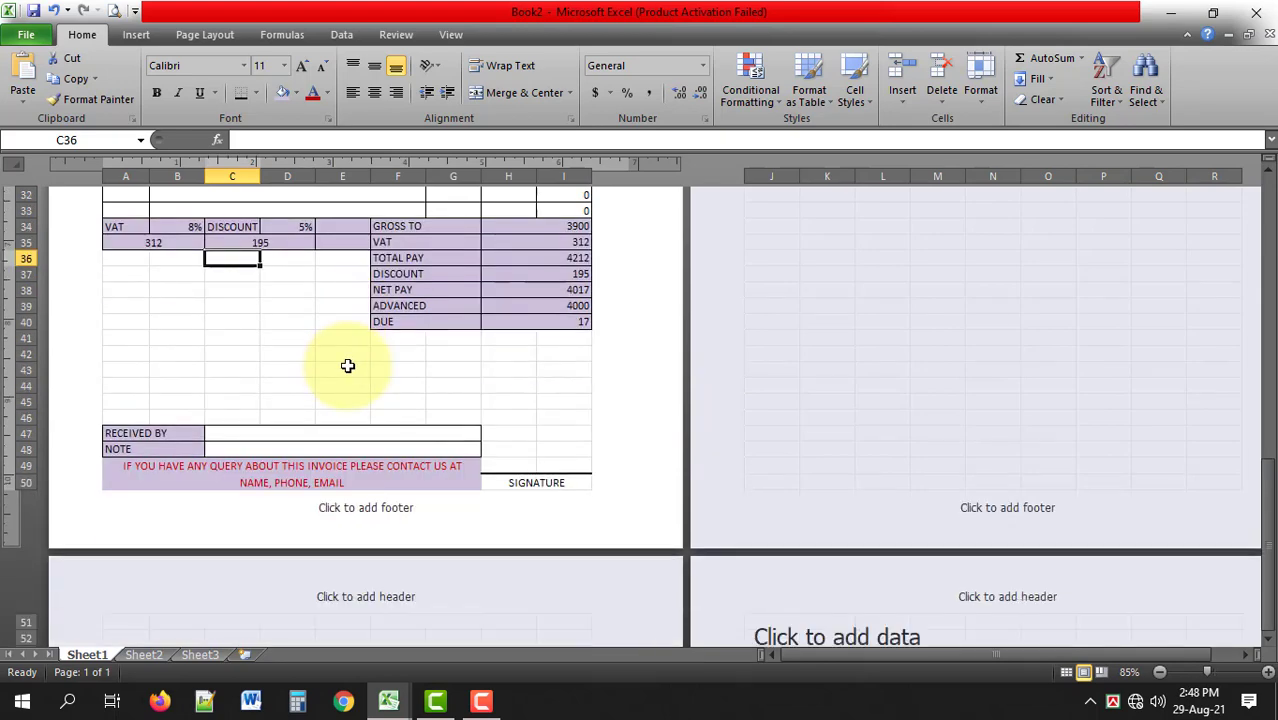
scroll(347, 366, up, 1)
scroll(342, 366, up, 3)
scroll(297, 351, up, 7)
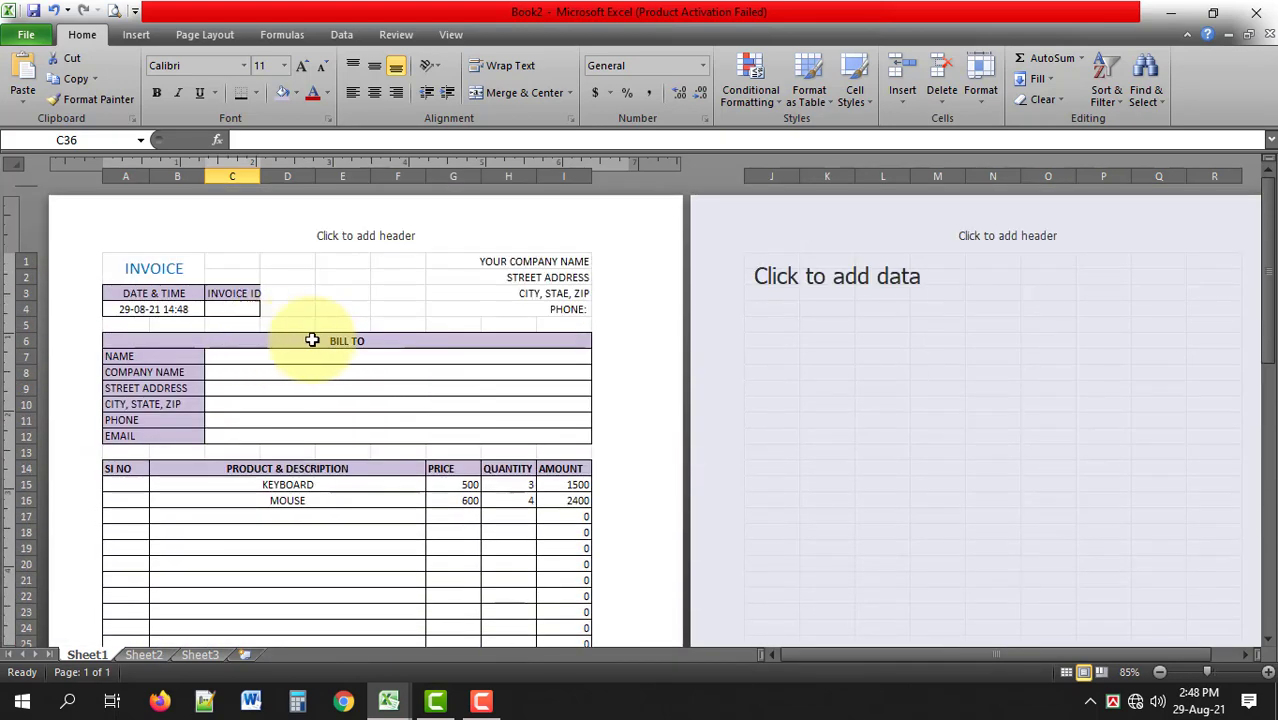
scroll(242, 318, down, 3)
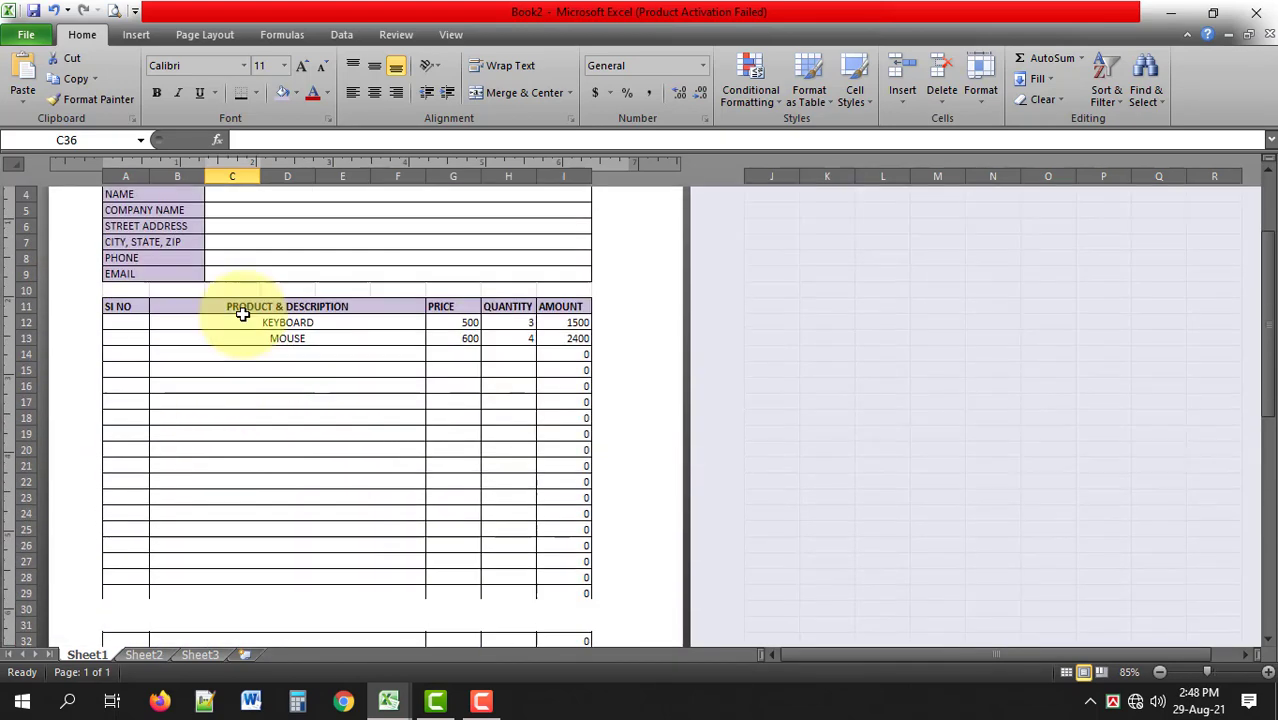
scroll(242, 316, down, 8)
ctrl+scroll(293, 533, up, 3)
ctrl+scroll(494, 518, up, 2)
scroll(494, 518, down, 5)
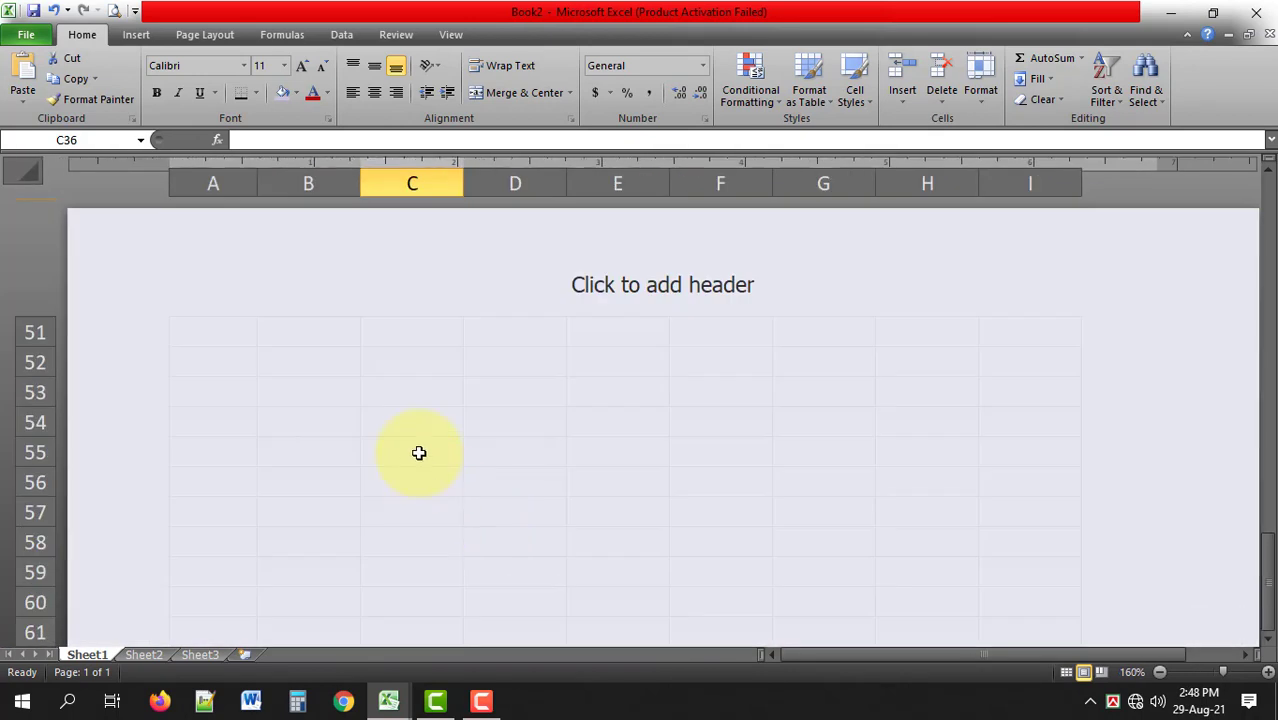
scroll(465, 457, up, 2)
scroll(465, 505, up, 1)
click(318, 507)
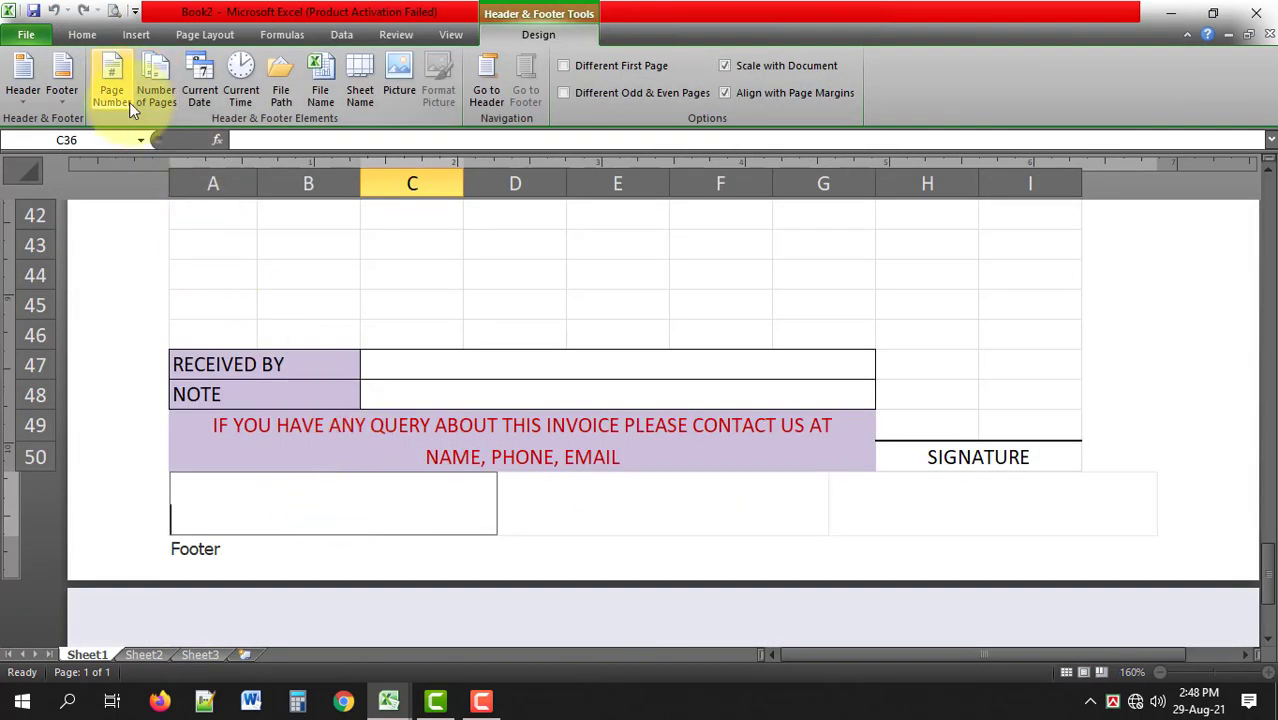
click(201, 98)
Add the current time to the centre footer and the page number on the right
click(563, 510)
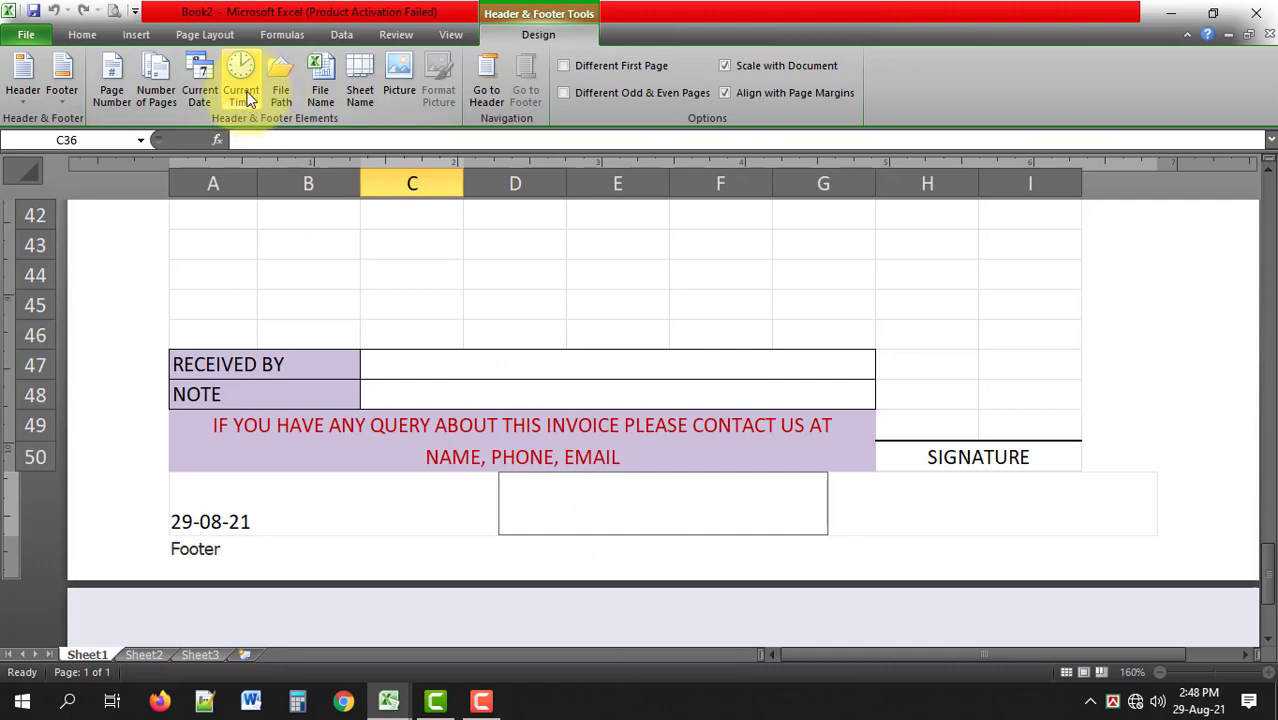
click(241, 92)
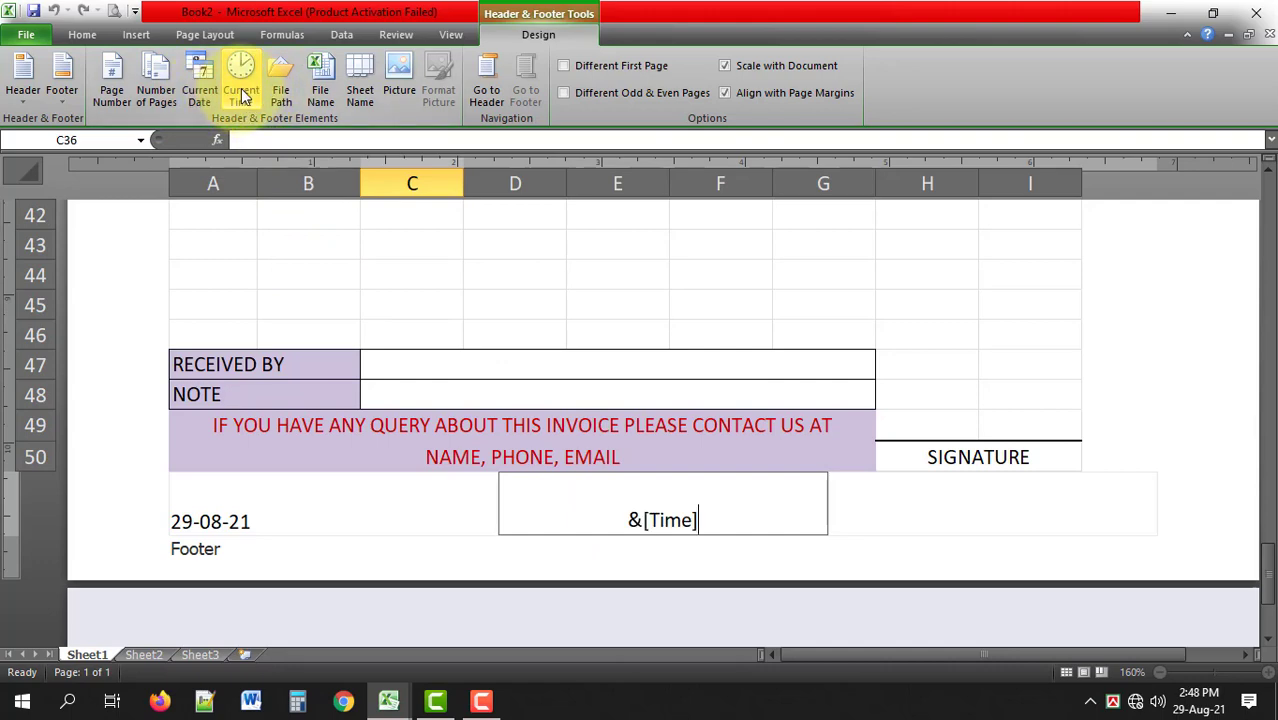
click(955, 505)
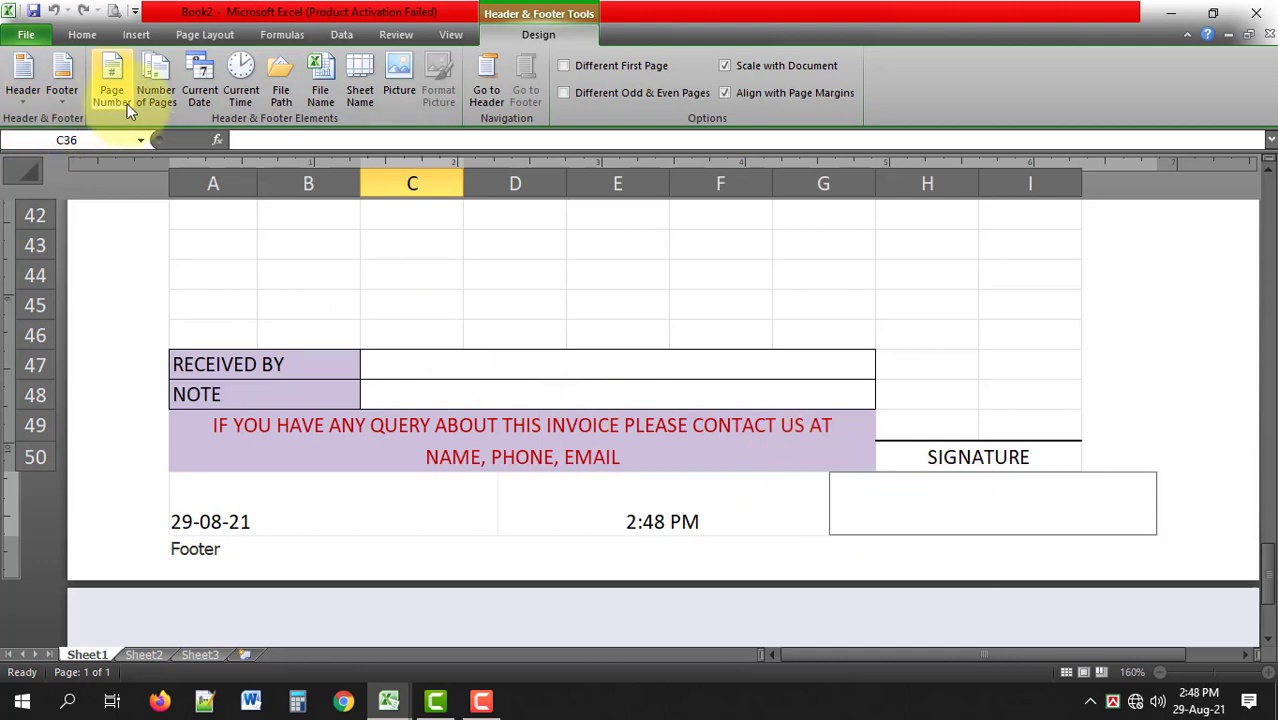
click(112, 80)
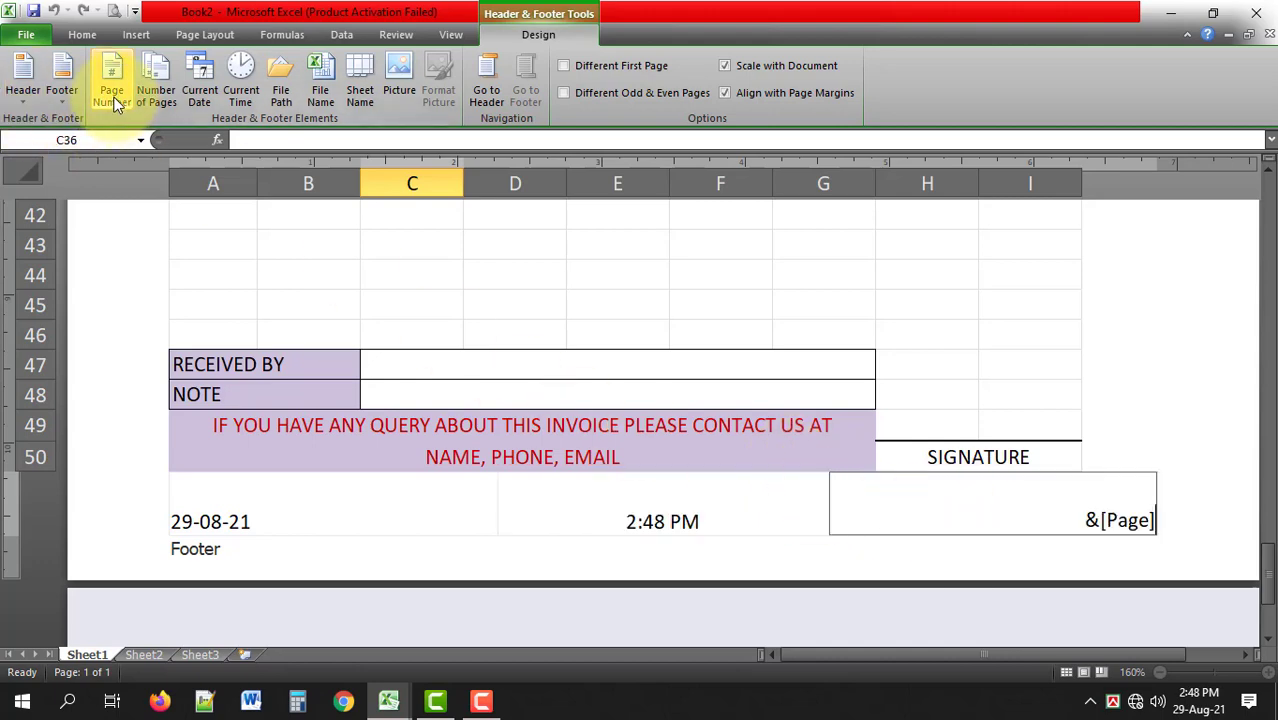
click(1110, 452)
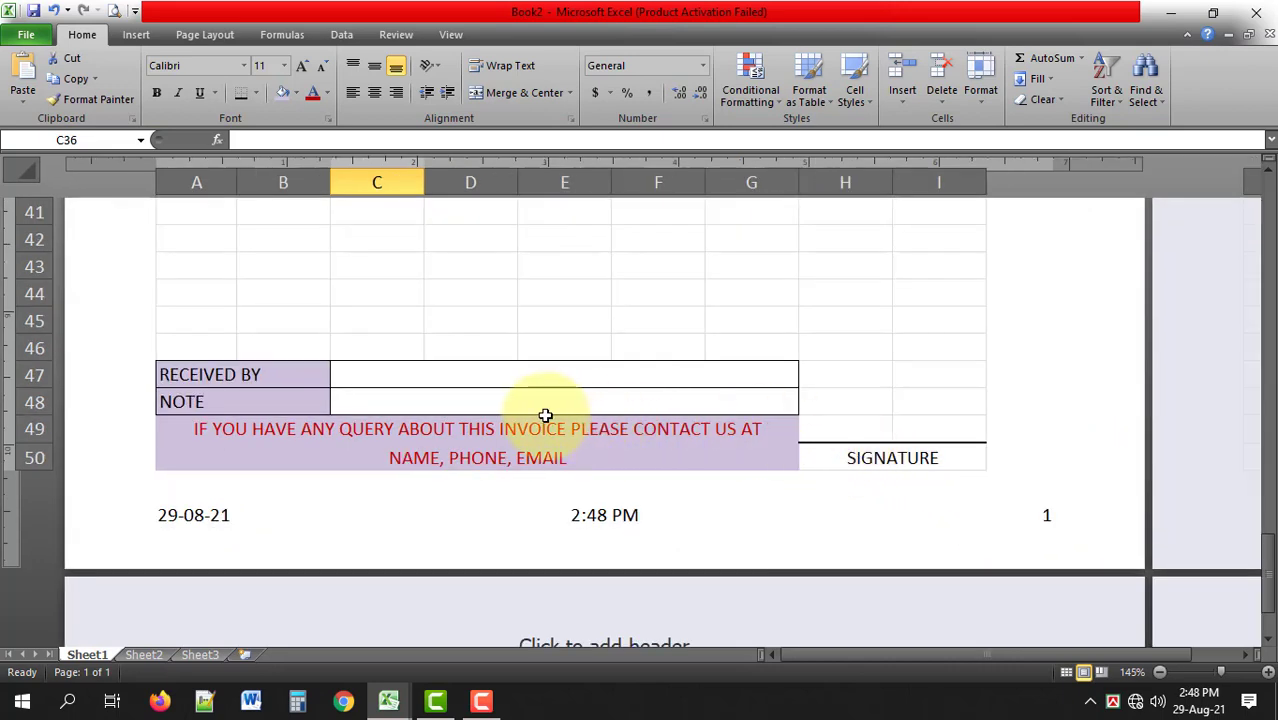
Open File > Print to preview the one-page A4 invoice with its footer
scroll(542, 414, up, 5)
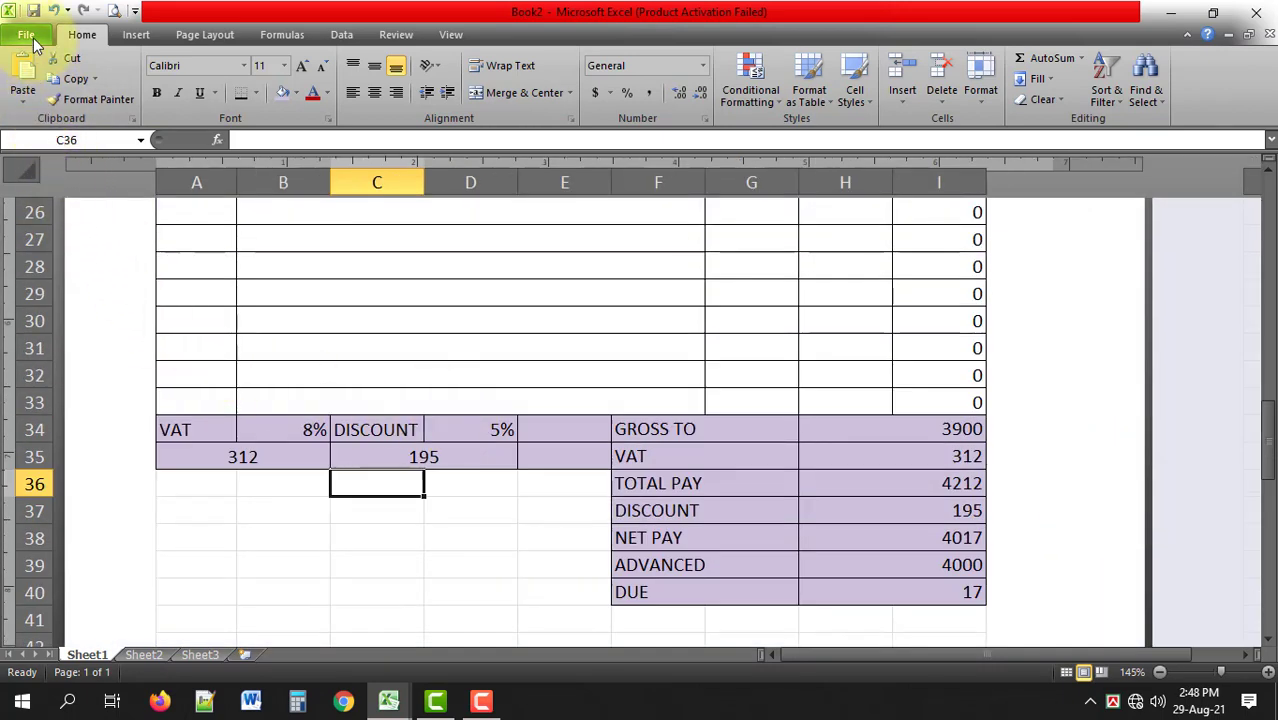
click(33, 38)
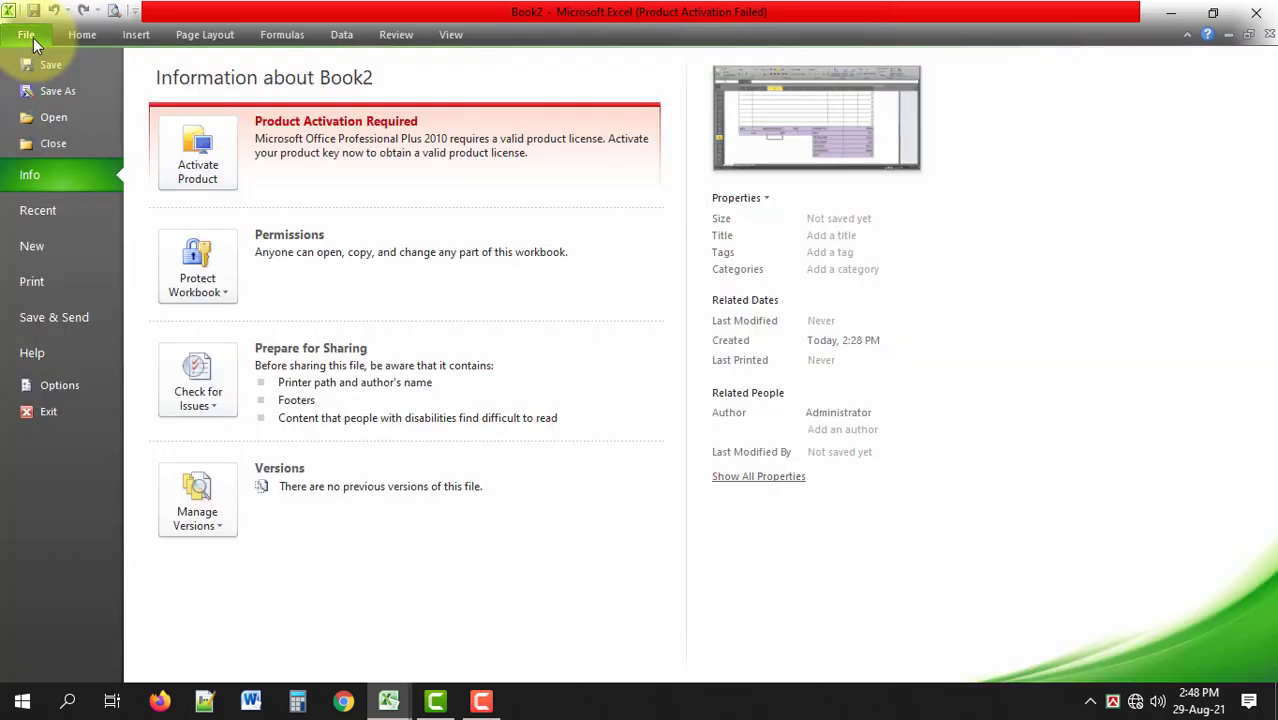
click(33, 280)
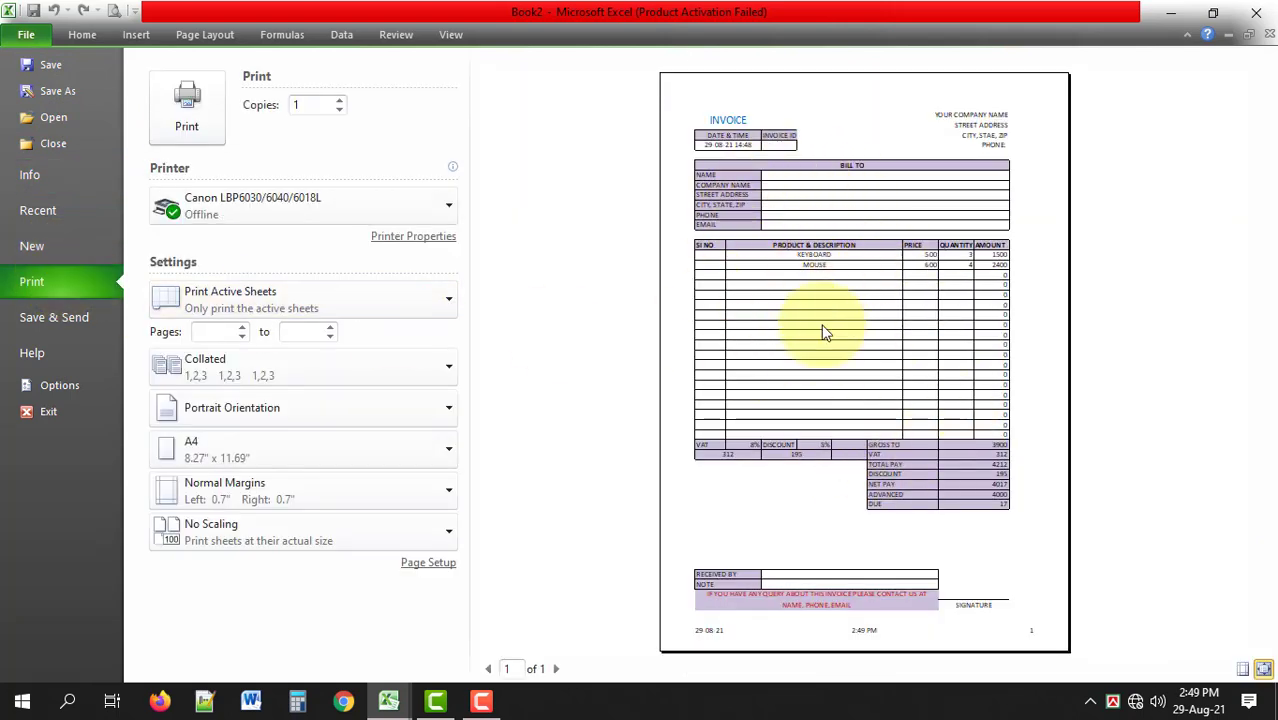